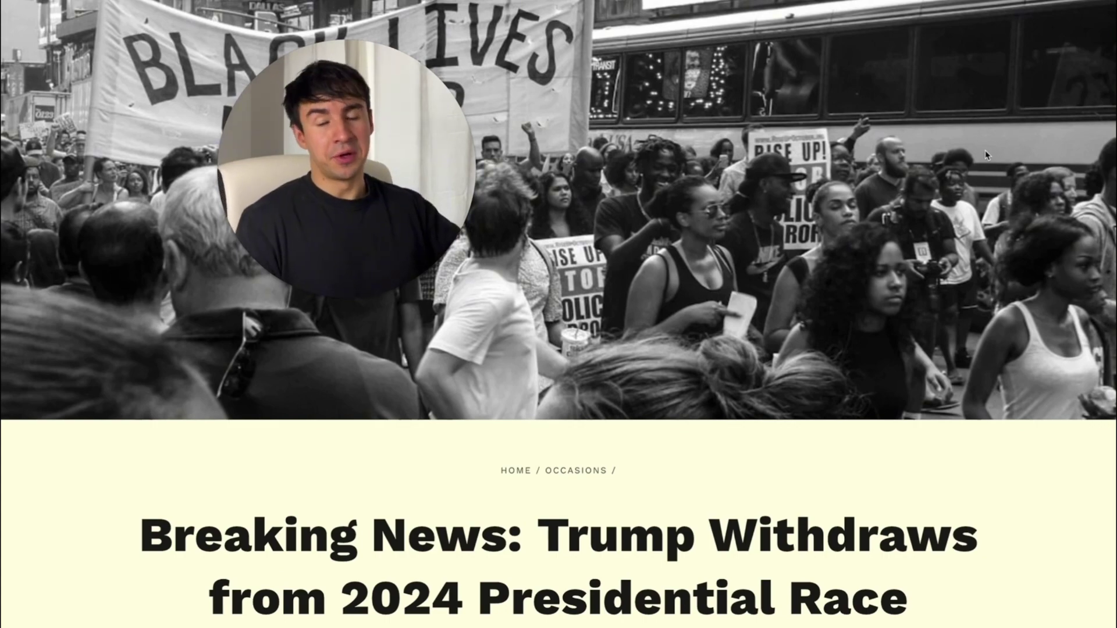
Read through the published Trump withdrawal article, from its headline and index to the key details table and later sections
scroll(986, 150, "down", 10)
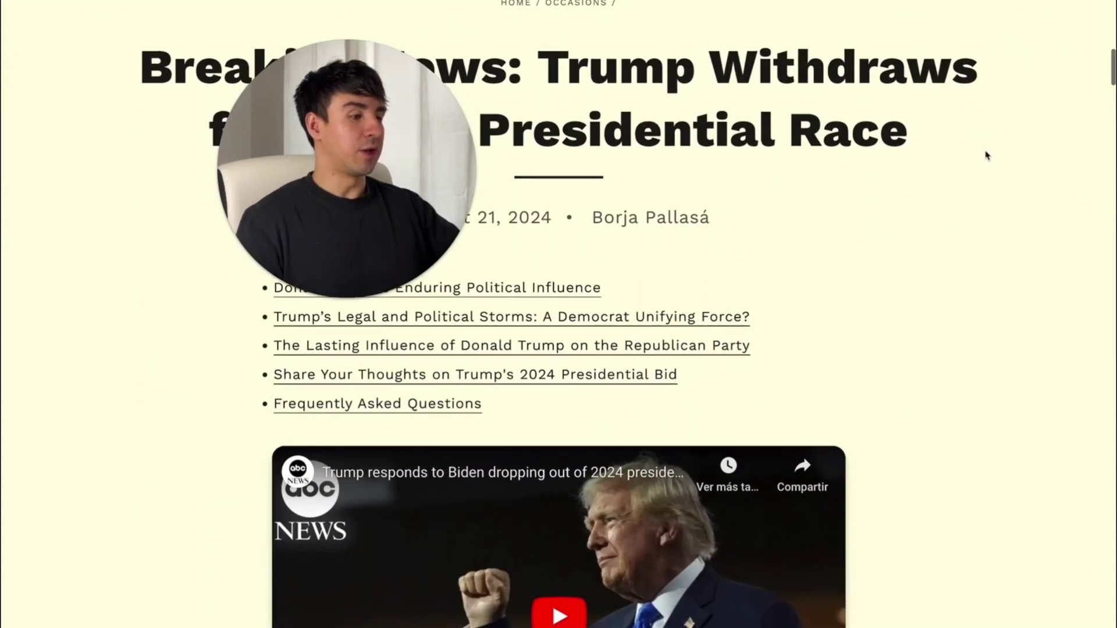
scroll(986, 155, "down", 15)
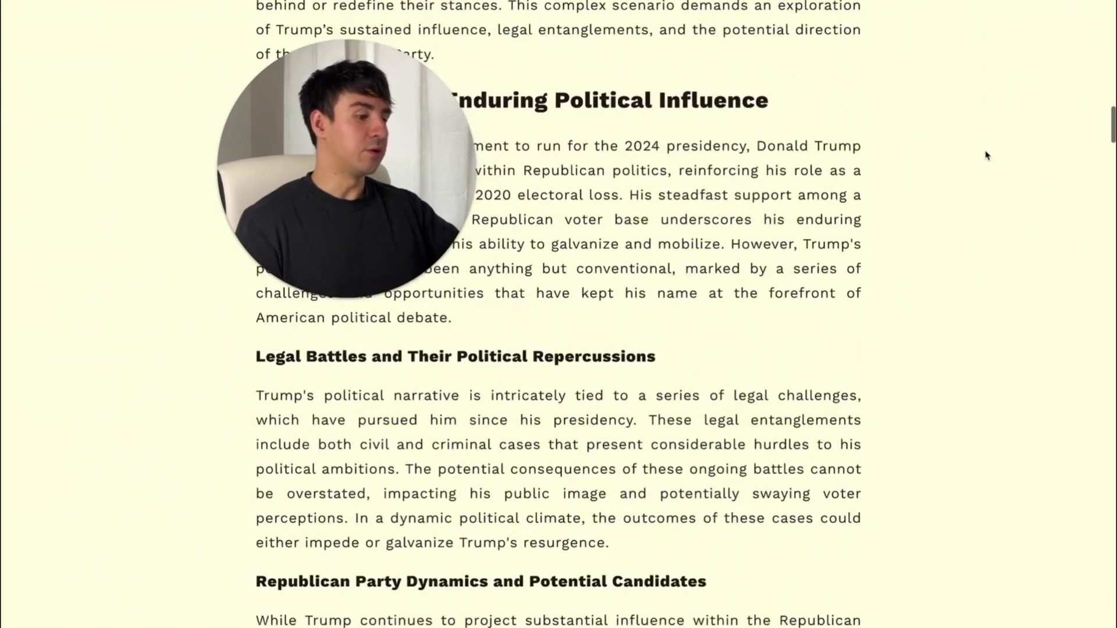
scroll(986, 155, "down", 20)
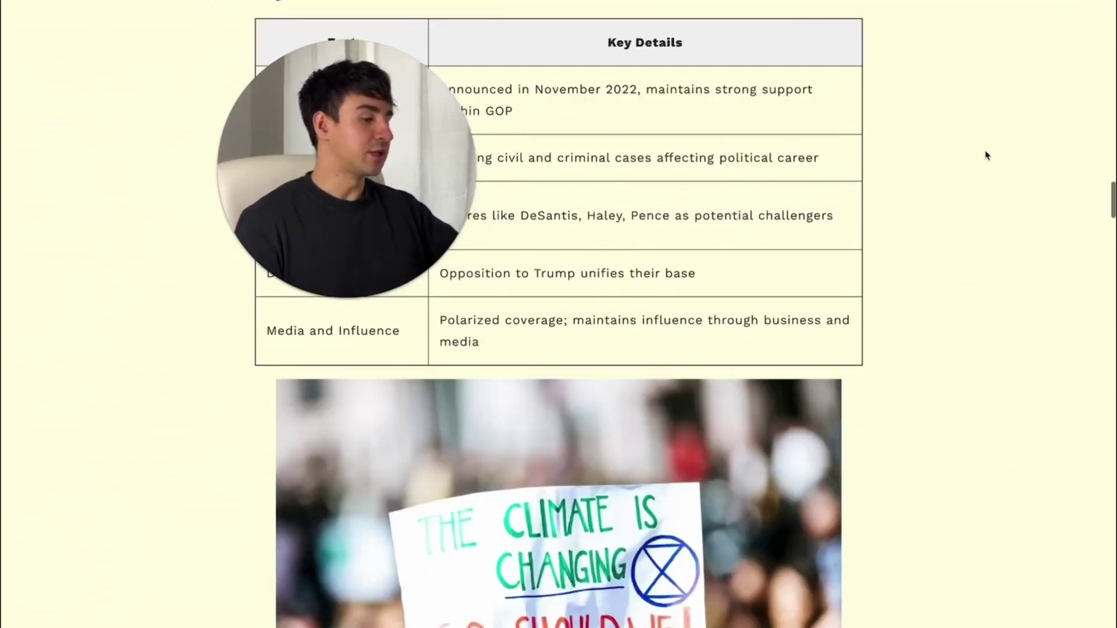
scroll(986, 156, "down", 10)
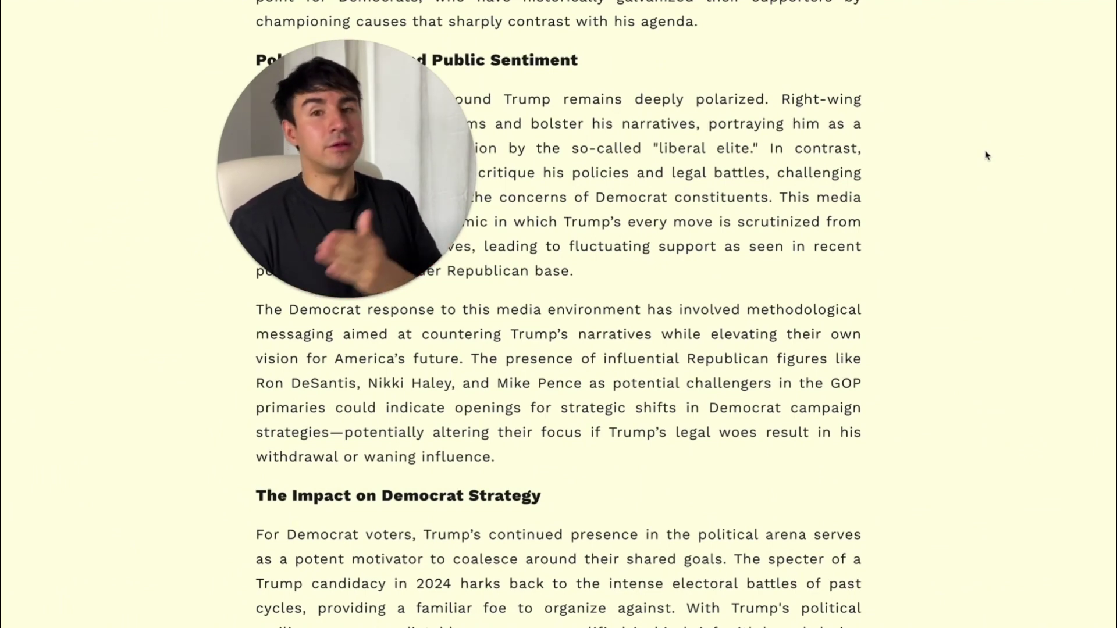
Switch to the SEO Article Writer V2 base in Airtable and review the columns of the Articles table through ArticleHTML
mouse_move(24, 219)
left_click(35, 173)
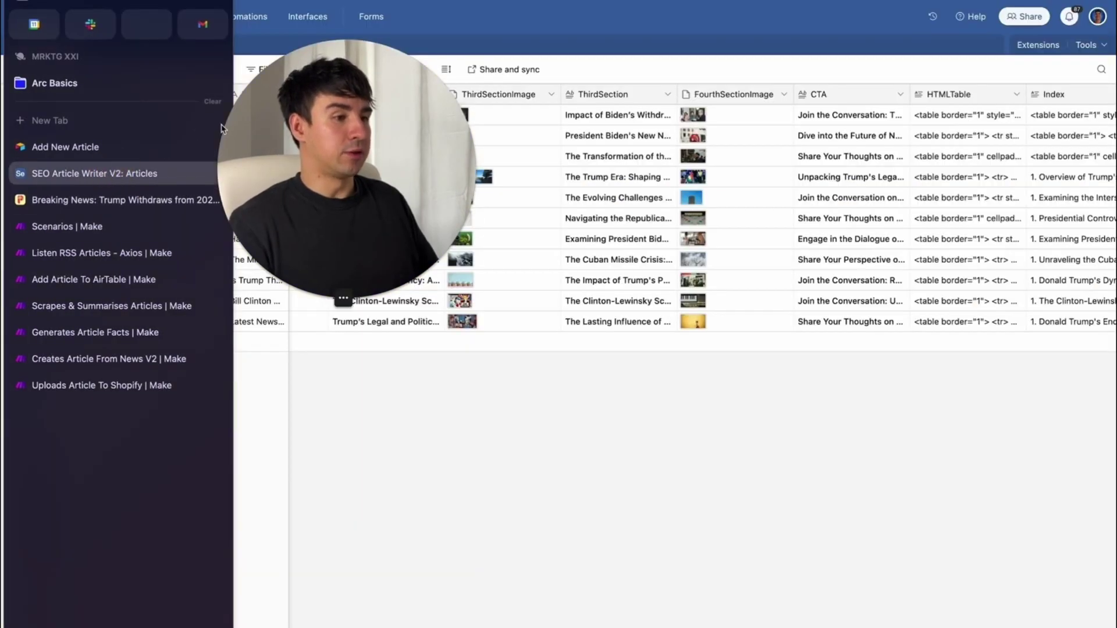
left_click(327, 298)
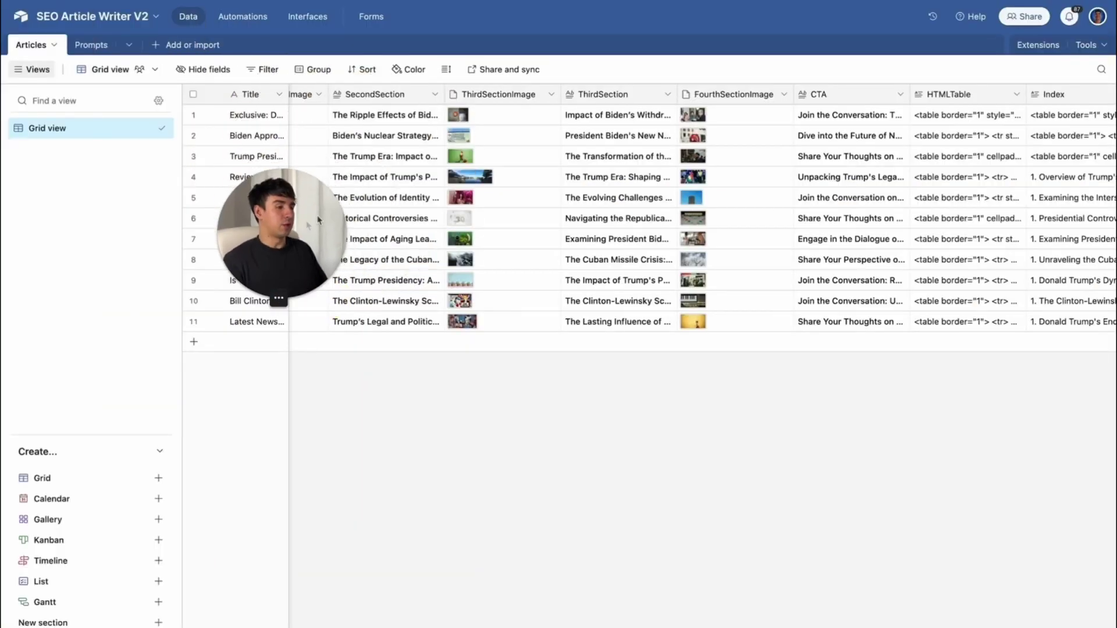
left_click_drag(279, 237, 239, 473)
scroll(344, 243, "left", 10)
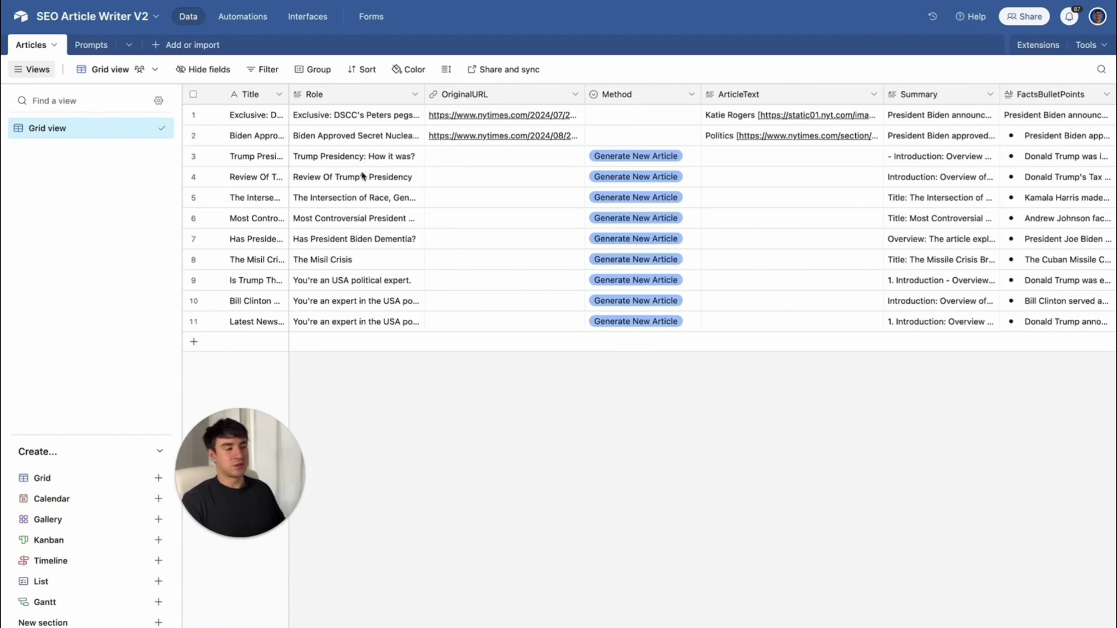
scroll(464, 201, "right", 15)
scroll(464, 201, "right", 10)
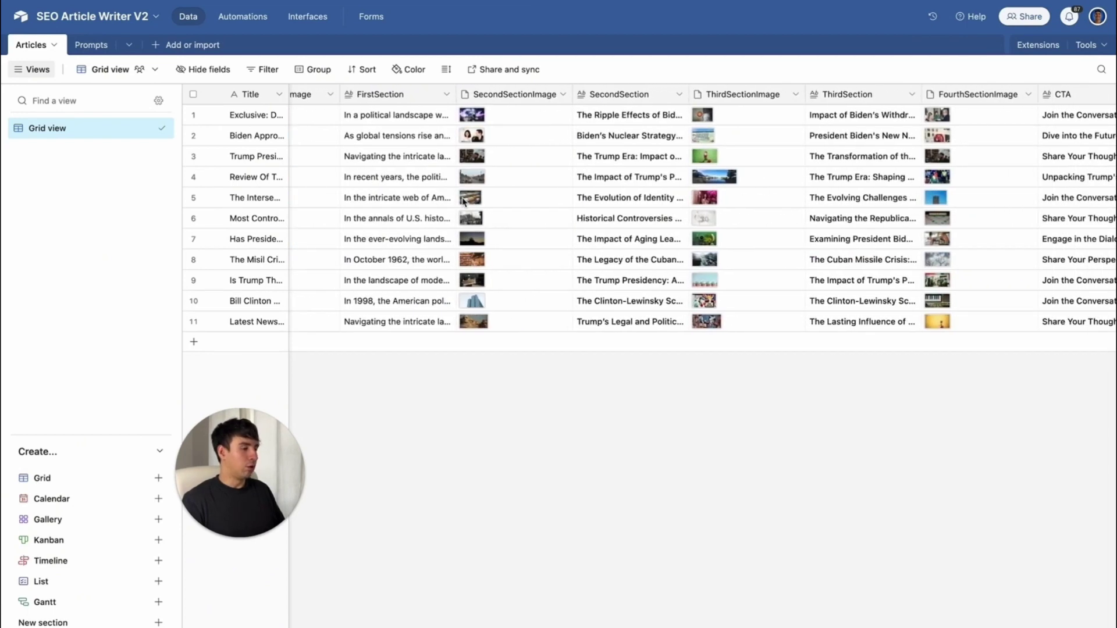
scroll(464, 201, "right", 10)
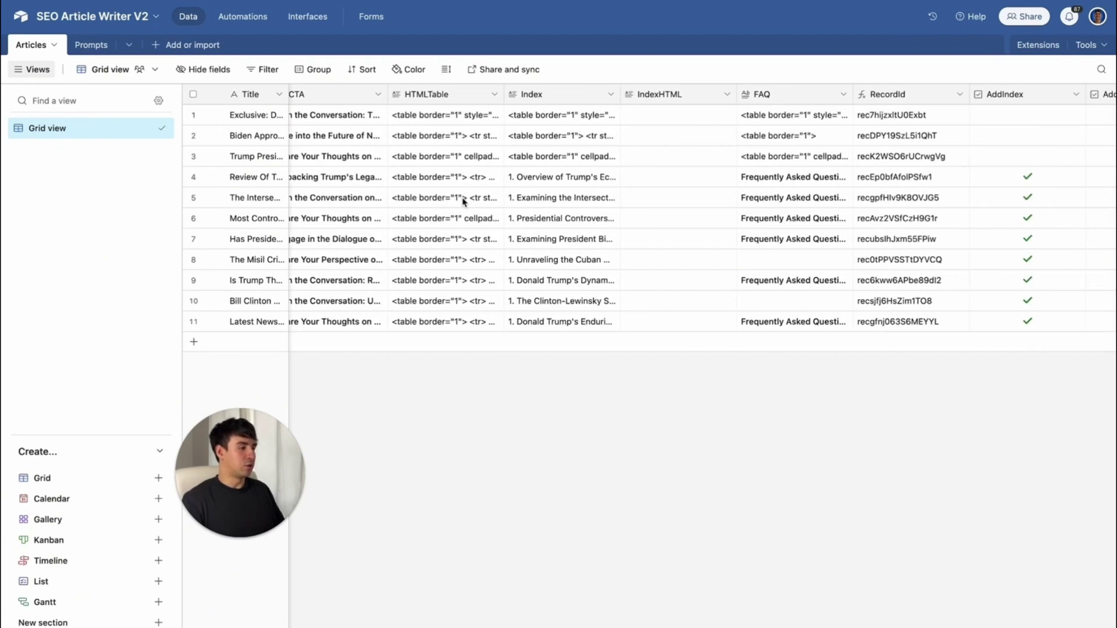
scroll(712, 196, "right", 3)
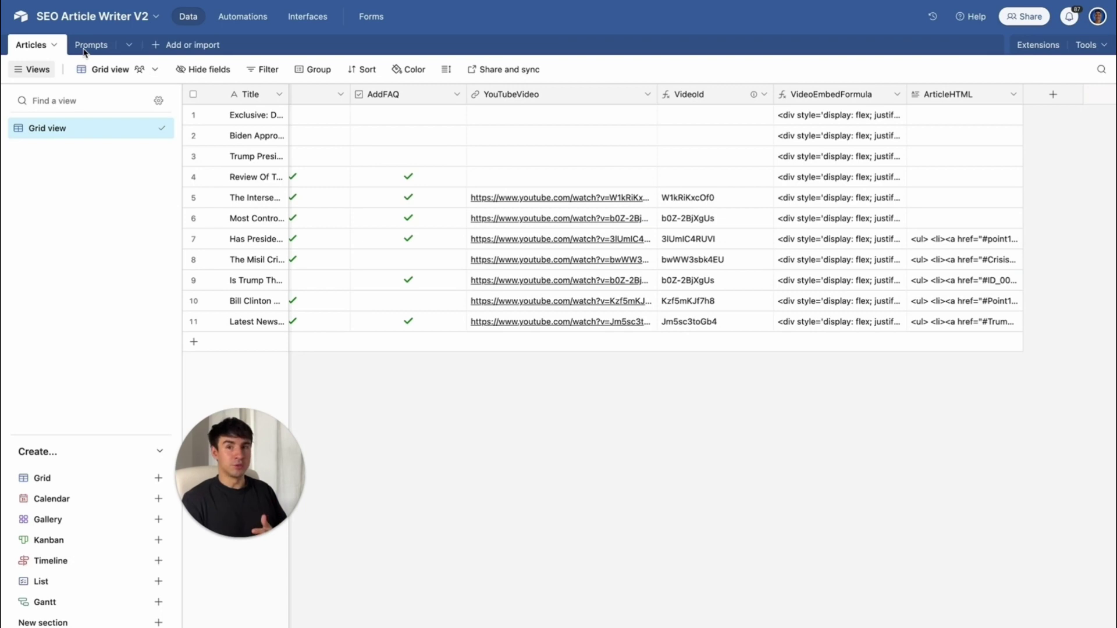
Review the Make scenarios in order, from Listen RSS Articles - Axios through Uploads Article To Shopify
mouse_move(4, 233)
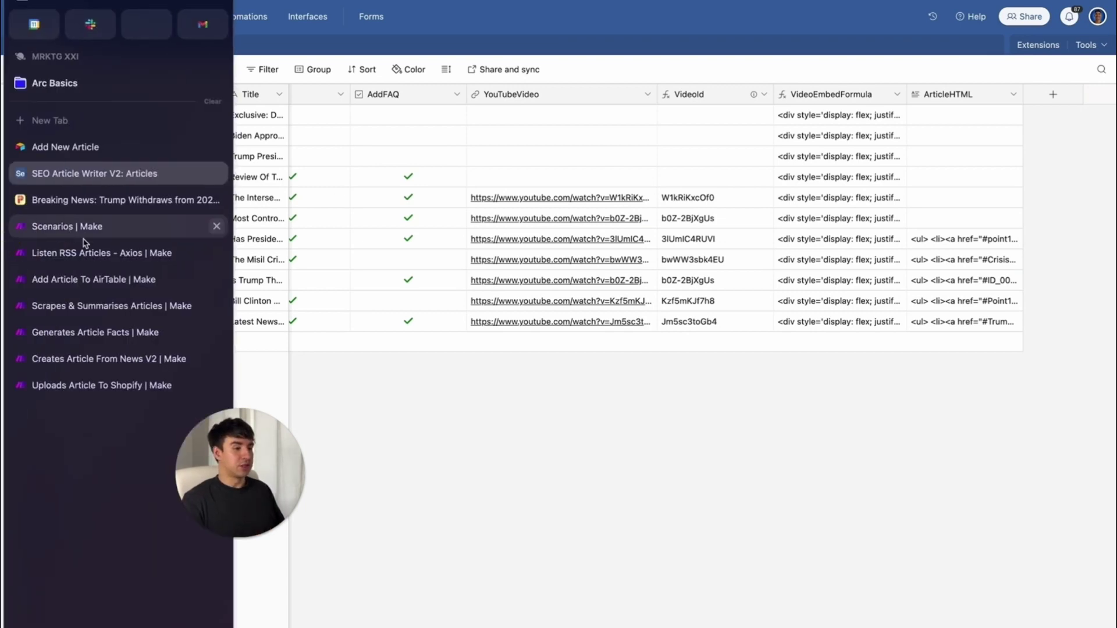
left_click(95, 252)
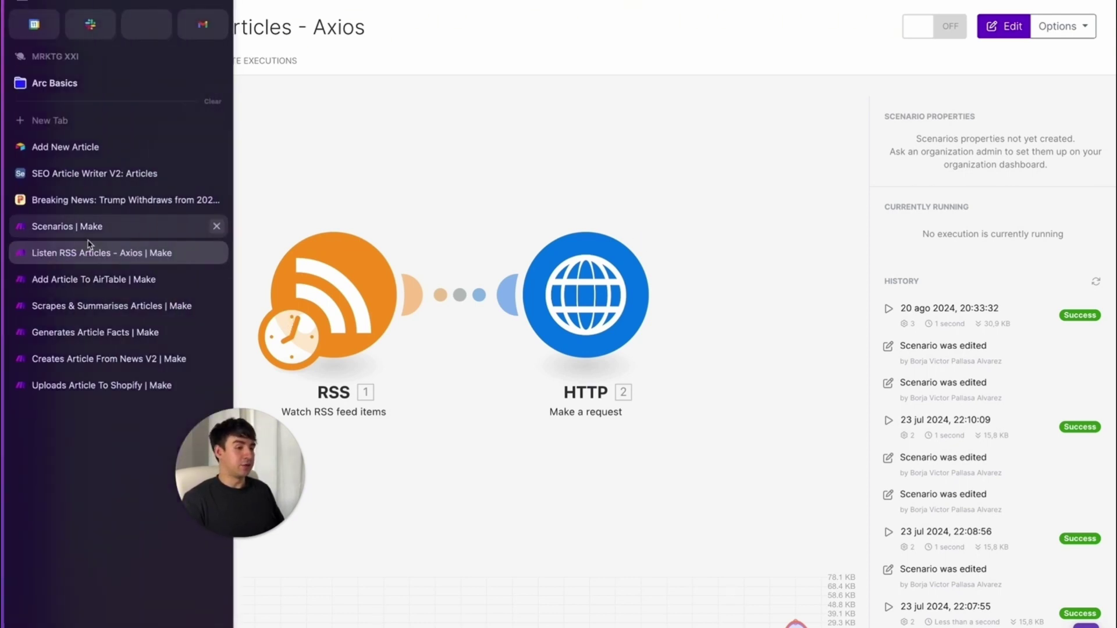
left_click(187, 279)
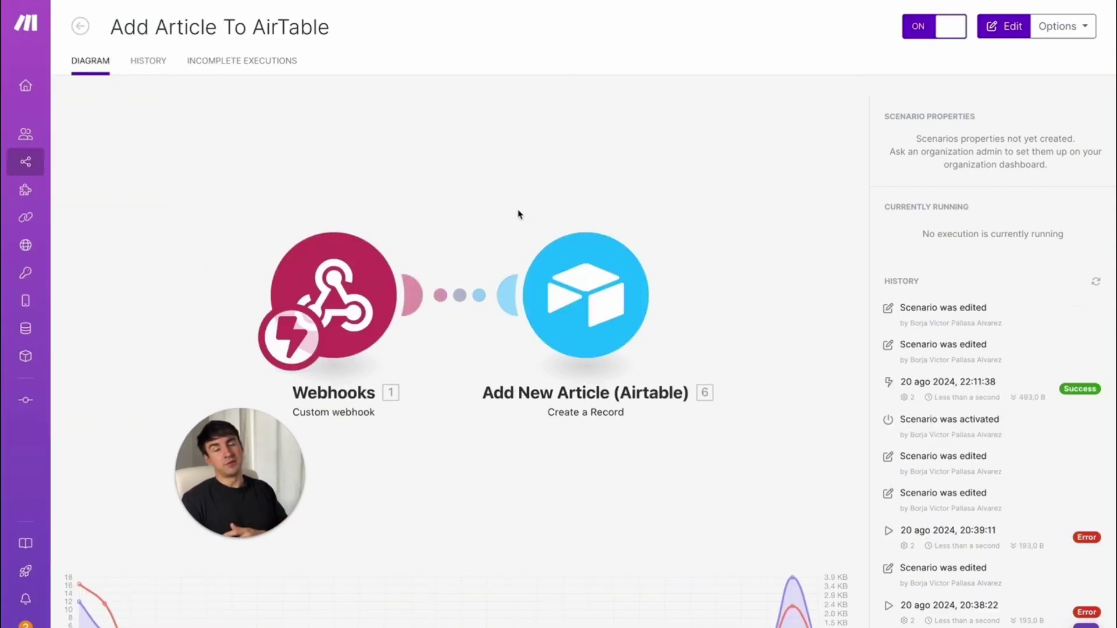
key("ctrl+Tab")
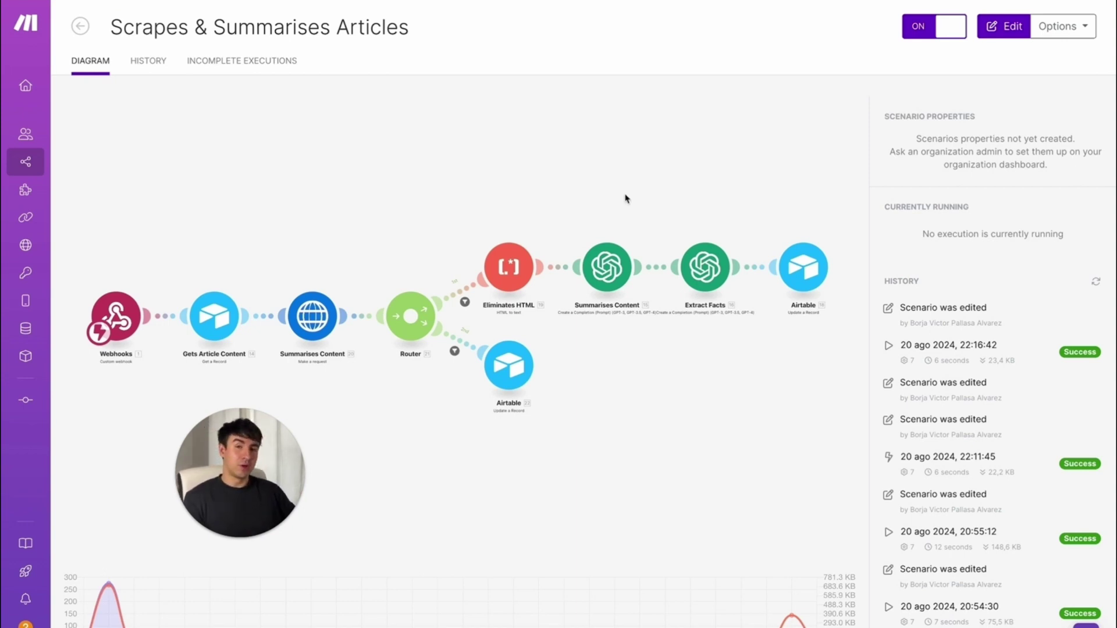
left_click(111, 327)
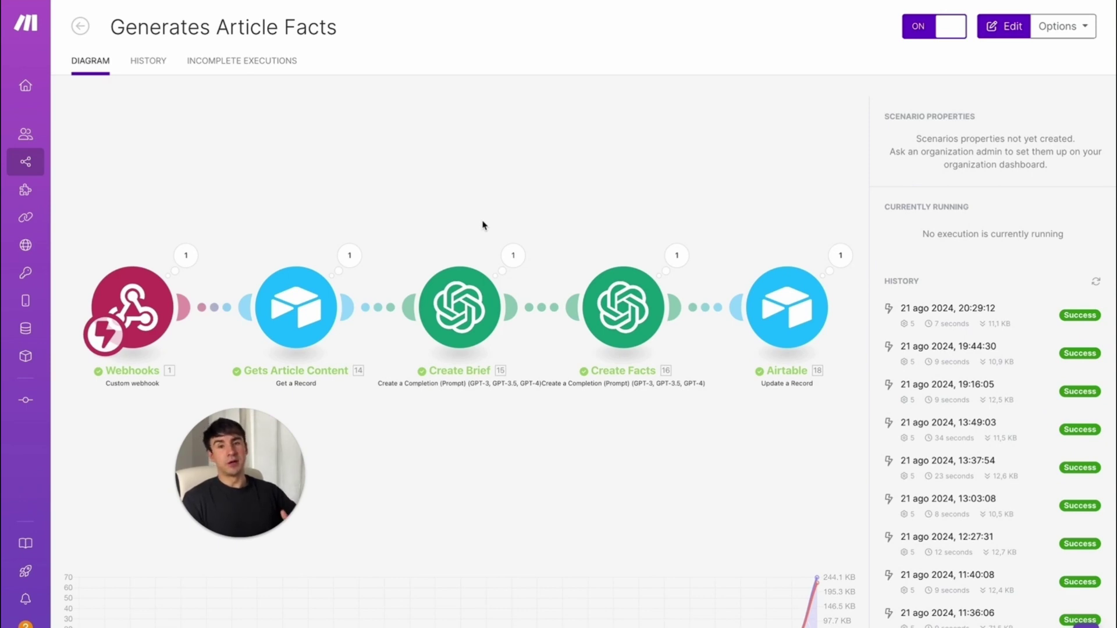
left_click(88, 356)
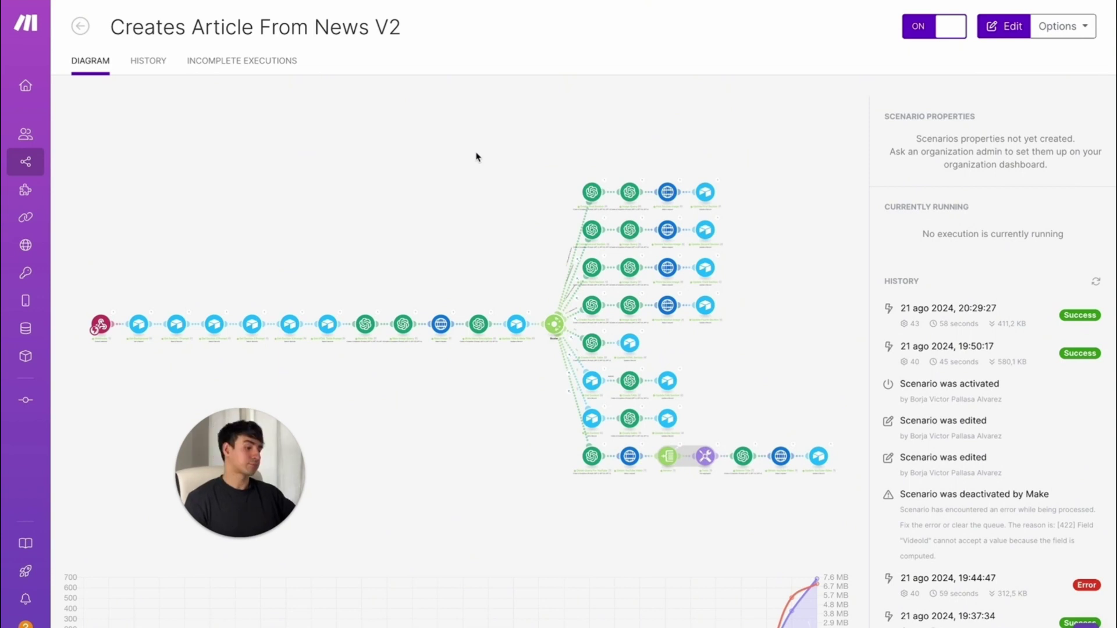
mouse_move(66, 396)
left_click(87, 381)
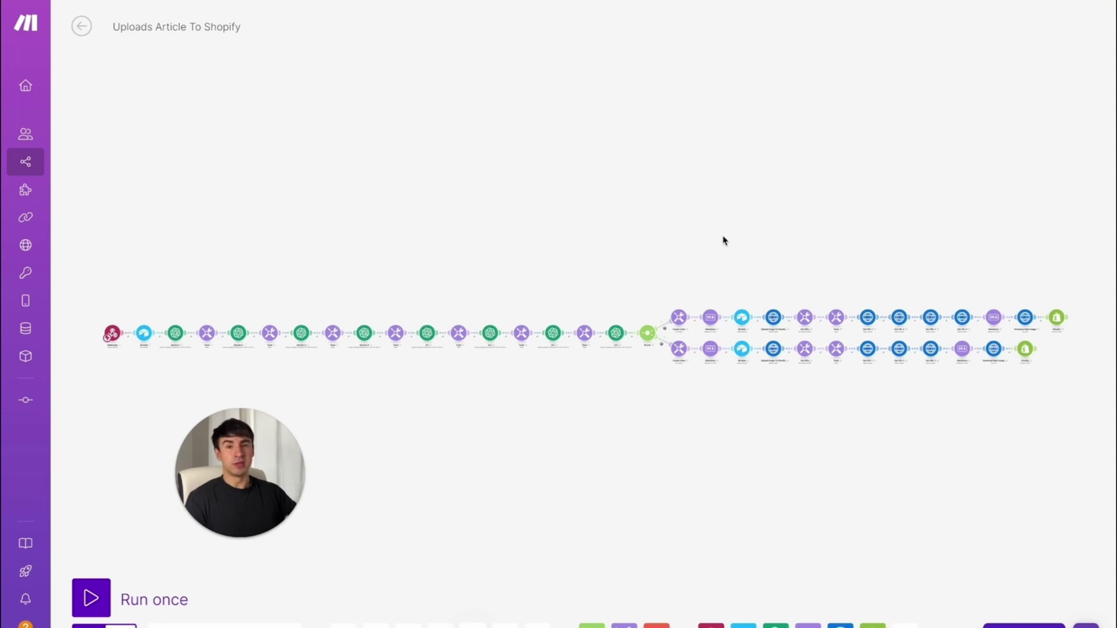
Open the Add New Article form and examine its topic, method, role, URL, optional element and status fields
mouse_move(87, 117)
left_click(94, 144)
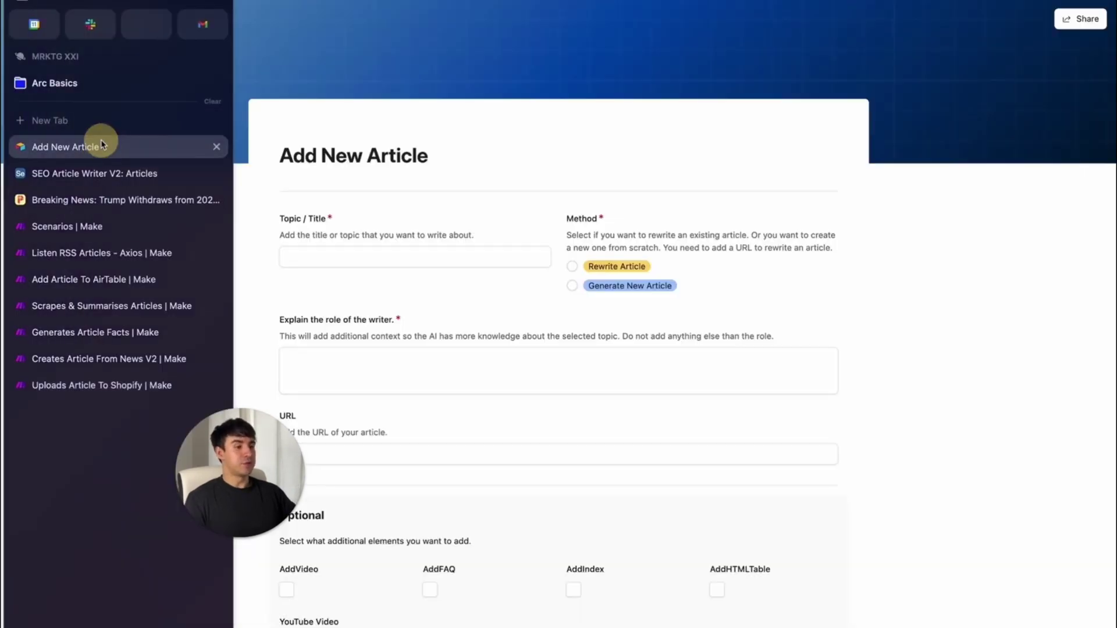
scroll(528, 200, "down", 3)
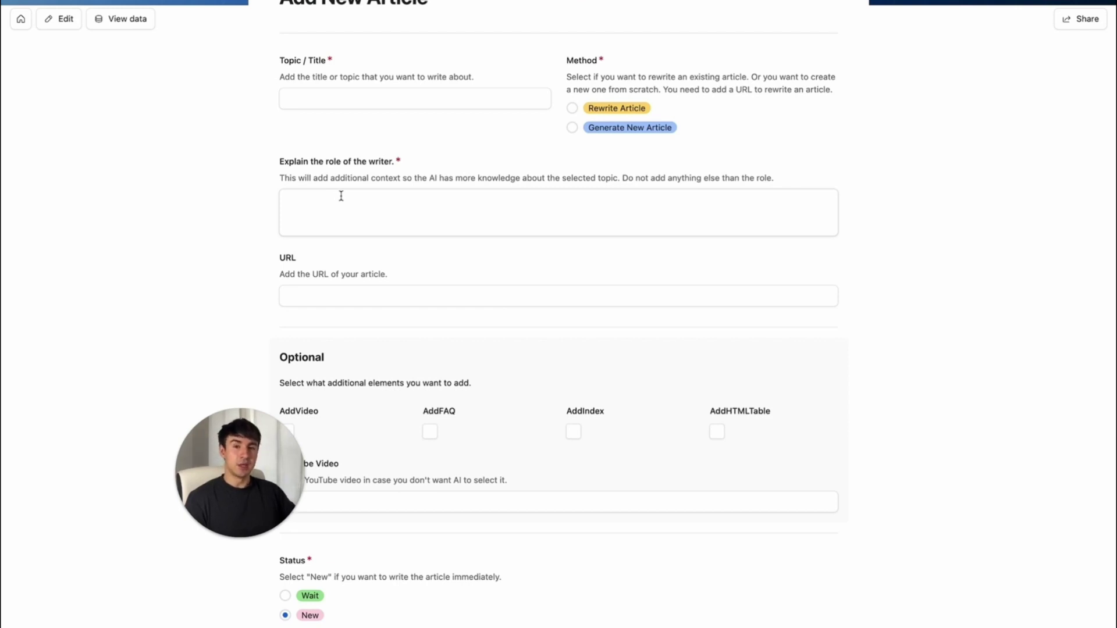
scroll(272, 184, "down", 3)
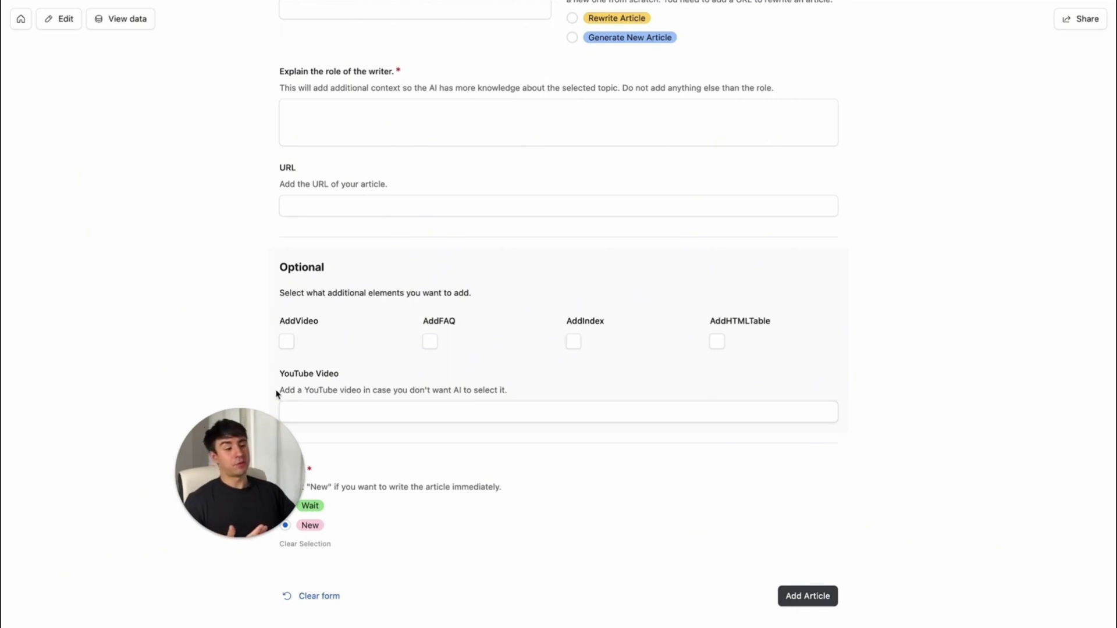
left_click_drag(236, 446, 191, 223)
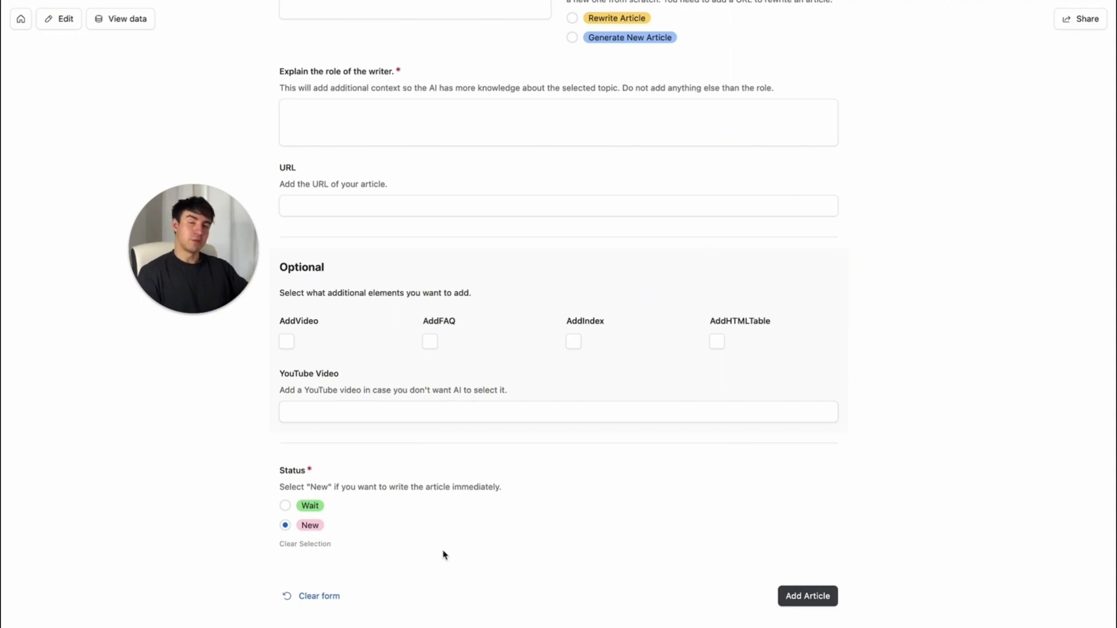
Switch to ChatGPT and request a CSV file of 20 keywords for the 2024 electoral race
key("super+Tab")
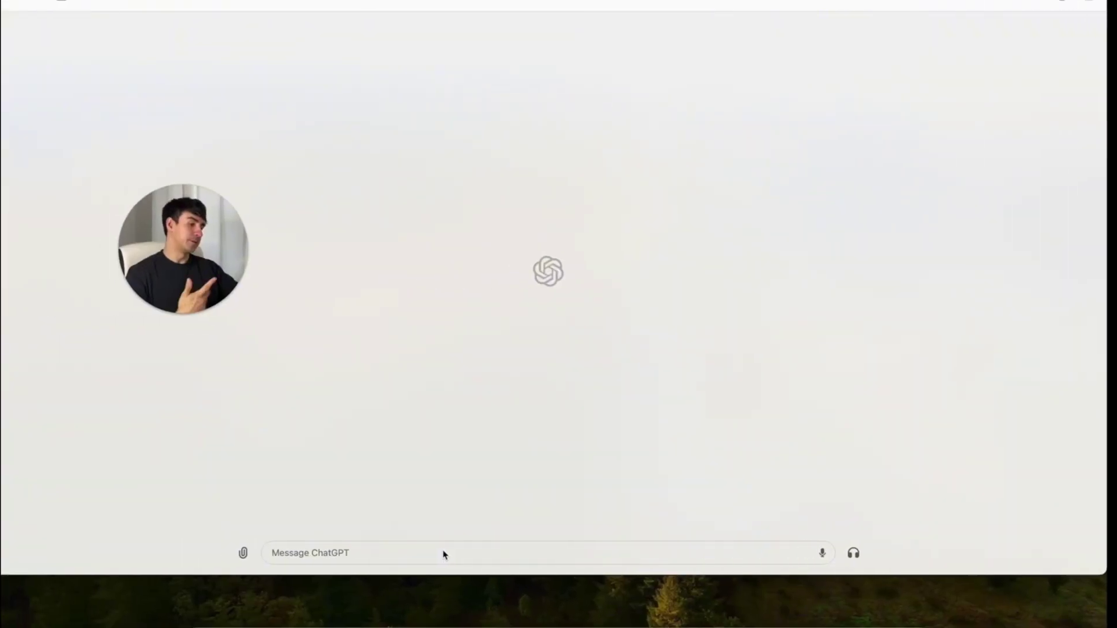
left_click(441, 551)
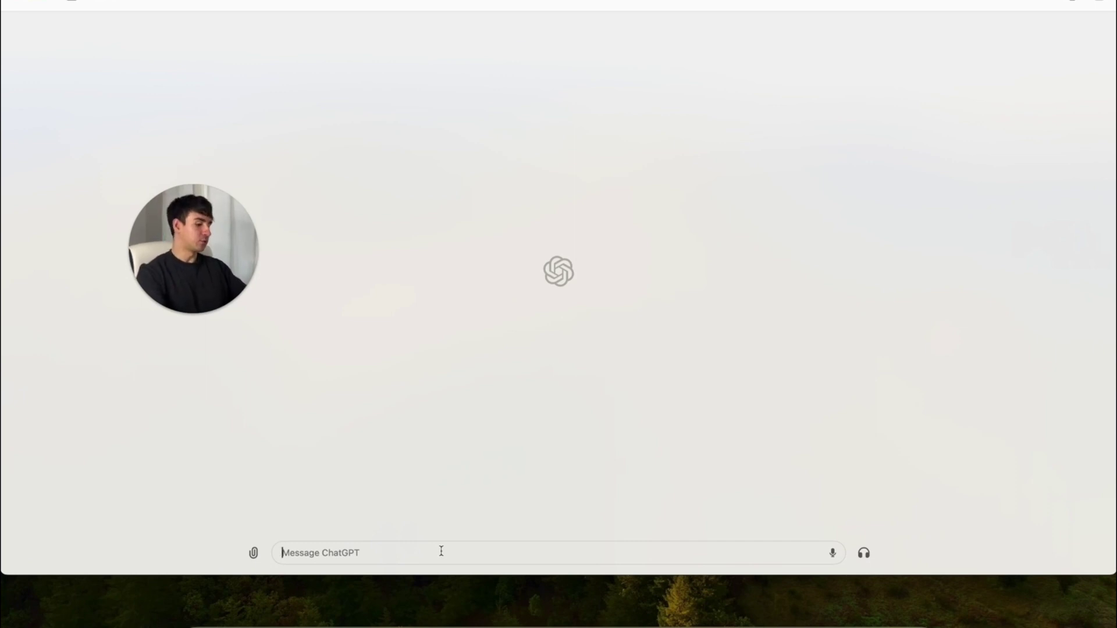
type("Give me a list in a csv file of 20 keywords for the 2024 electoral race.")
key("Return")
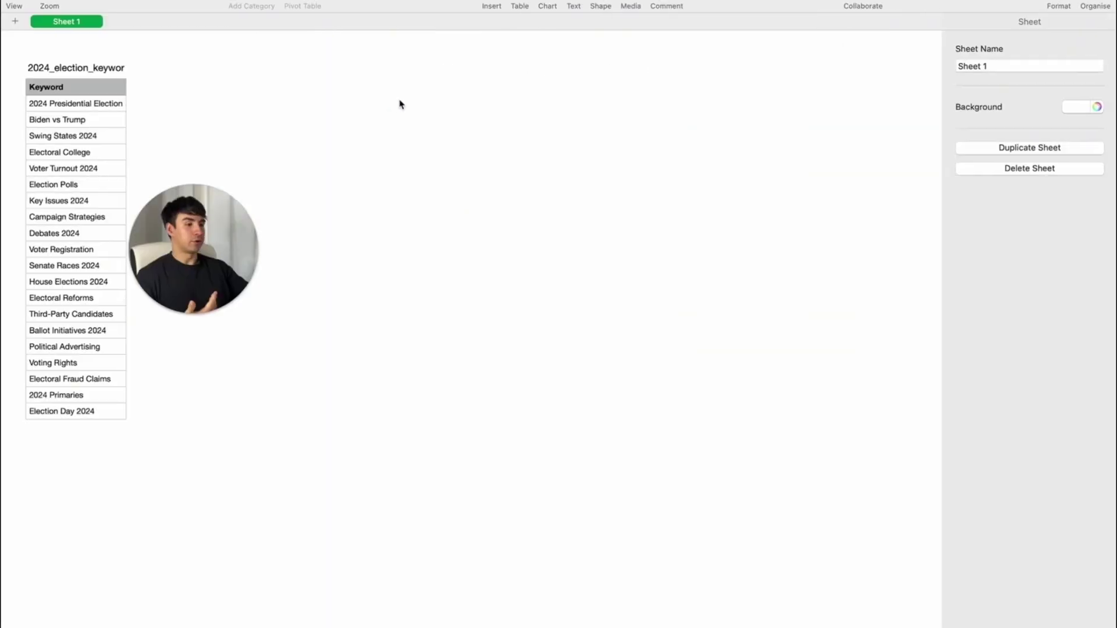
Copy all the keywords from the spreadsheet and paste them as titles of new records in the Articles table, expanding it to fit
left_click_drag(89, 106, 86, 409)
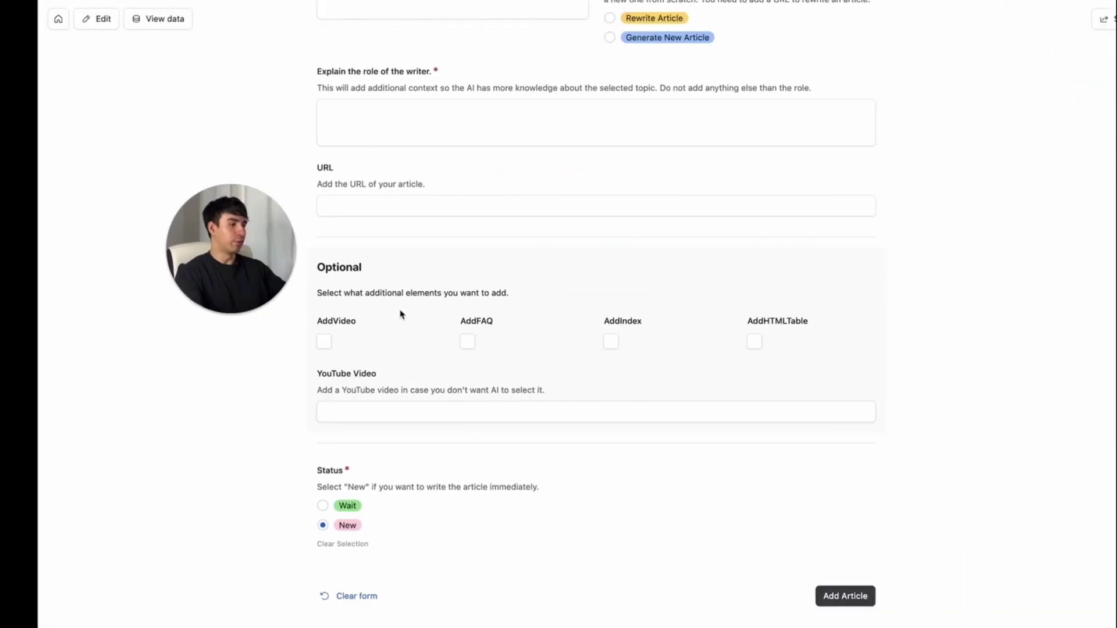
mouse_move(1, 70)
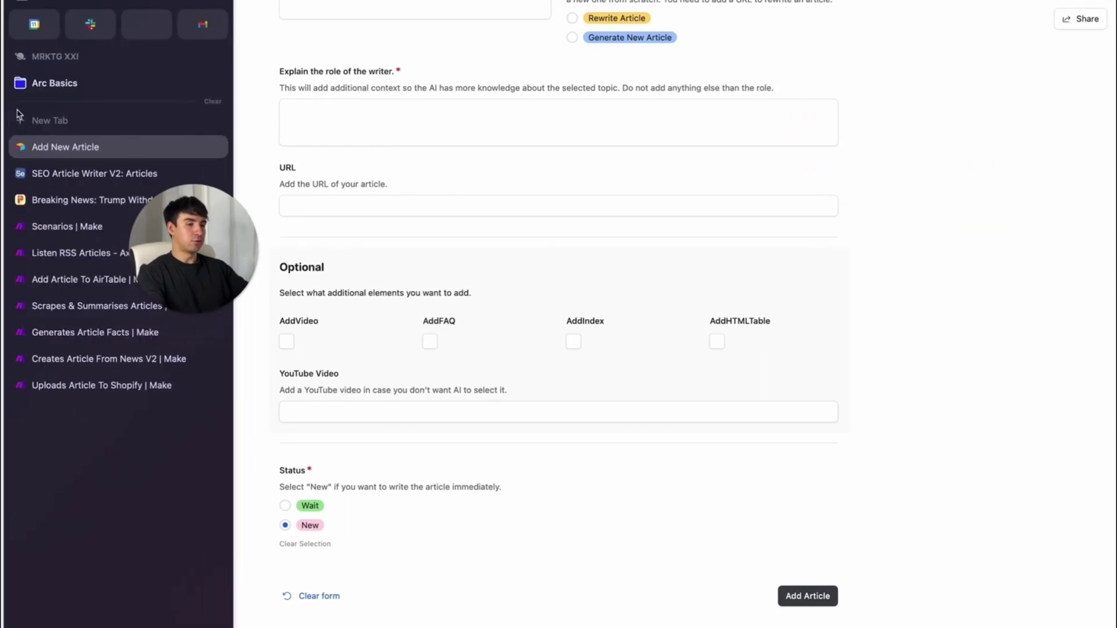
left_click(89, 173)
left_click(195, 343)
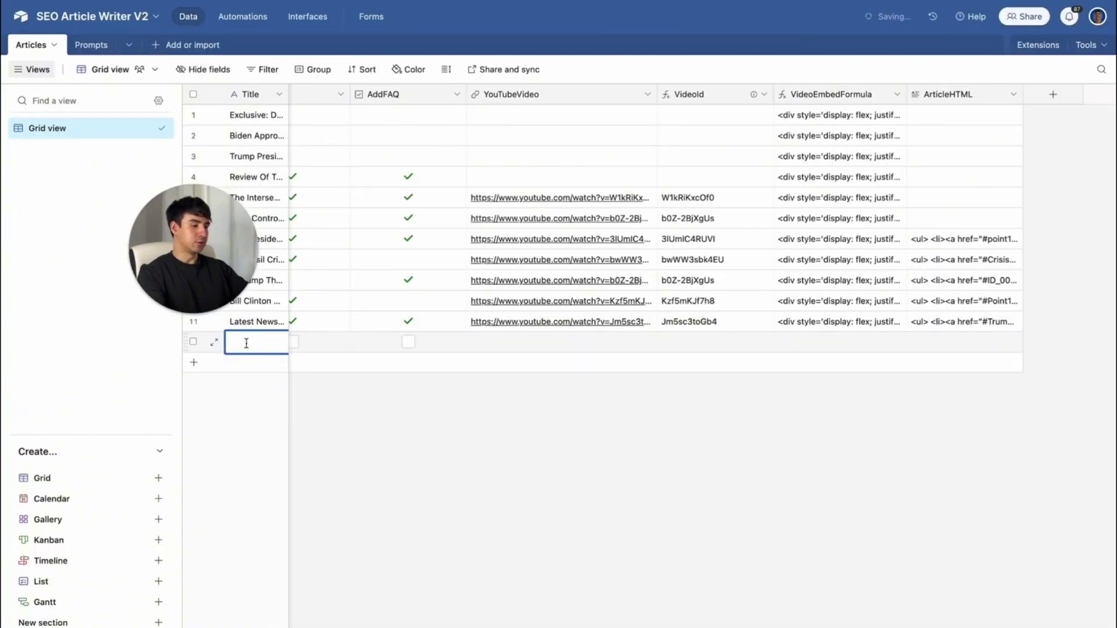
key("ctrl+v")
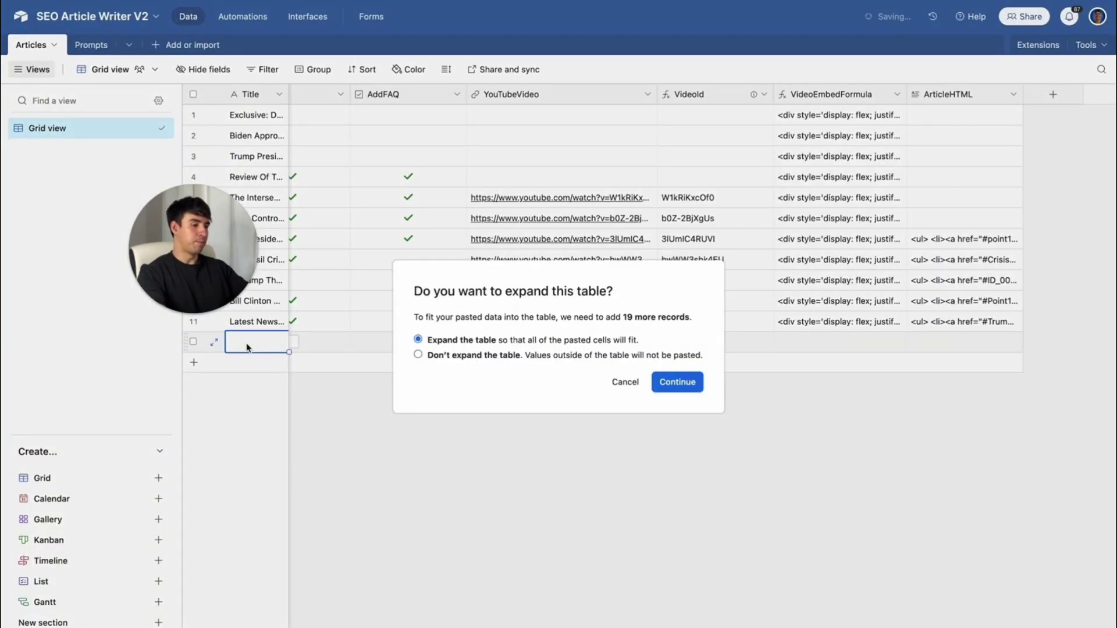
left_click(685, 383)
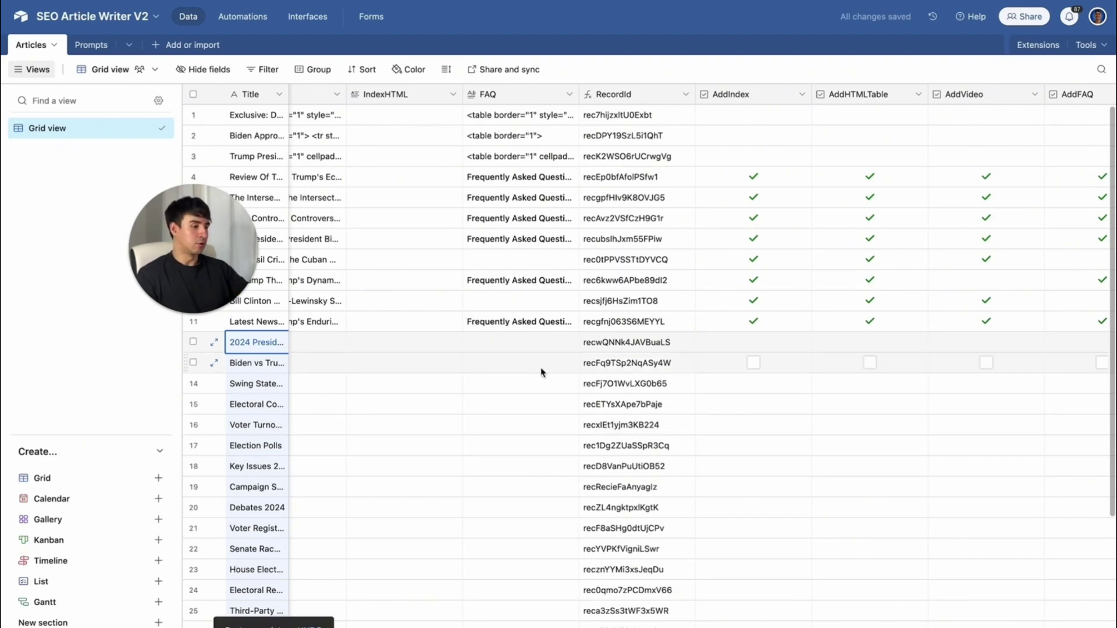
Set Method to Generate New Article for all the newly pasted keyword records, from 2024 Presidential Election to Election Day 2024
scroll(541, 372, "down", 3)
scroll(541, 372, "left", 5)
scroll(541, 372, "left", 10)
scroll(541, 372, "up", 1)
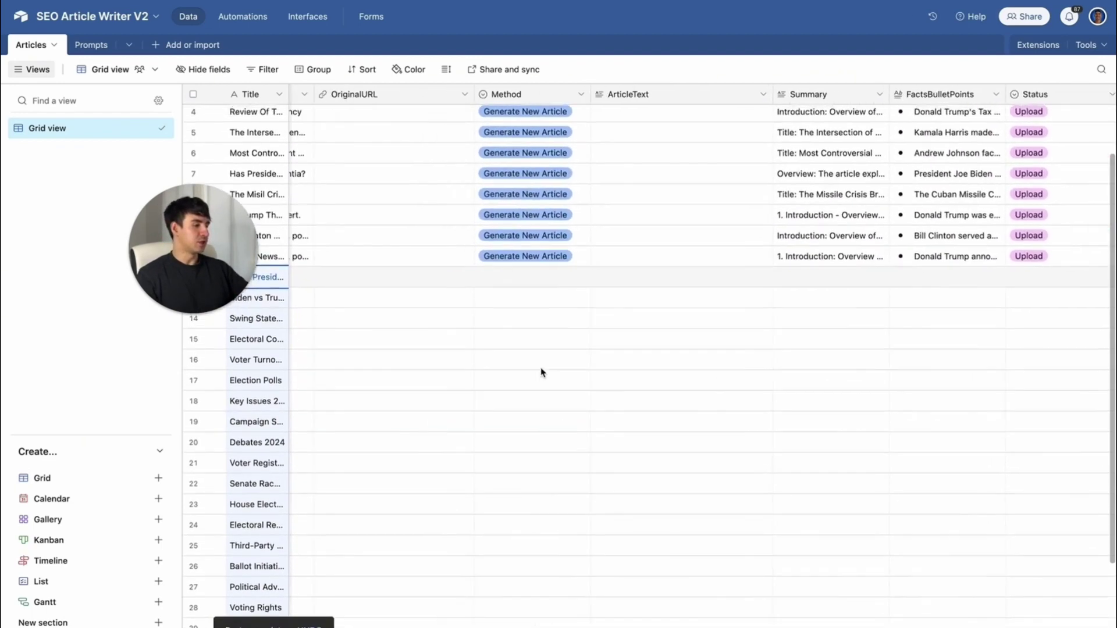
left_click(551, 277)
left_click(551, 278)
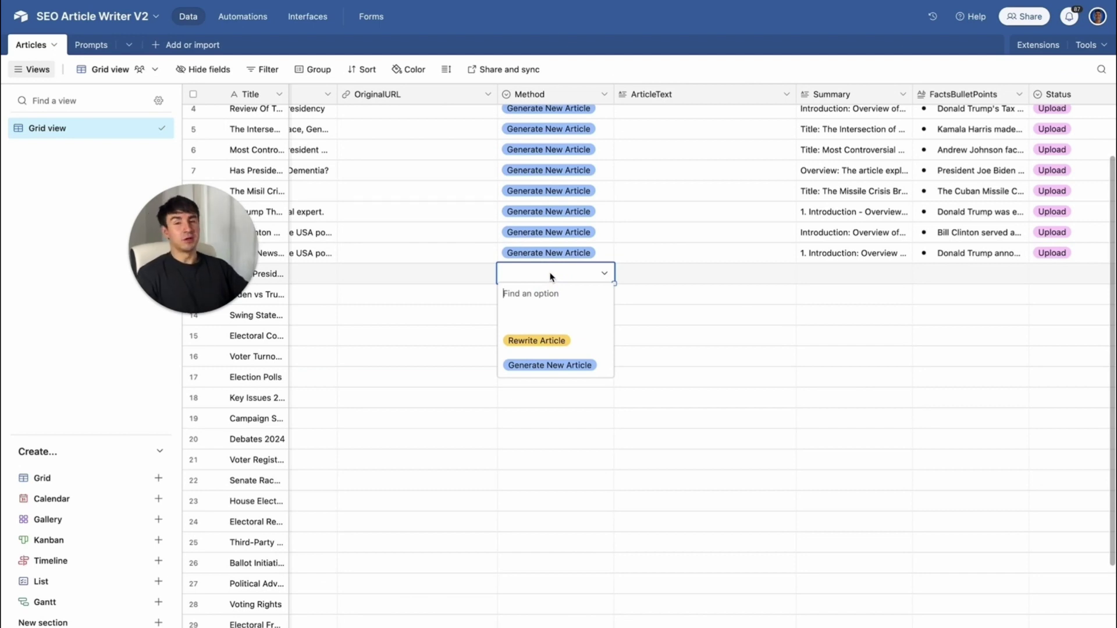
left_click(588, 364)
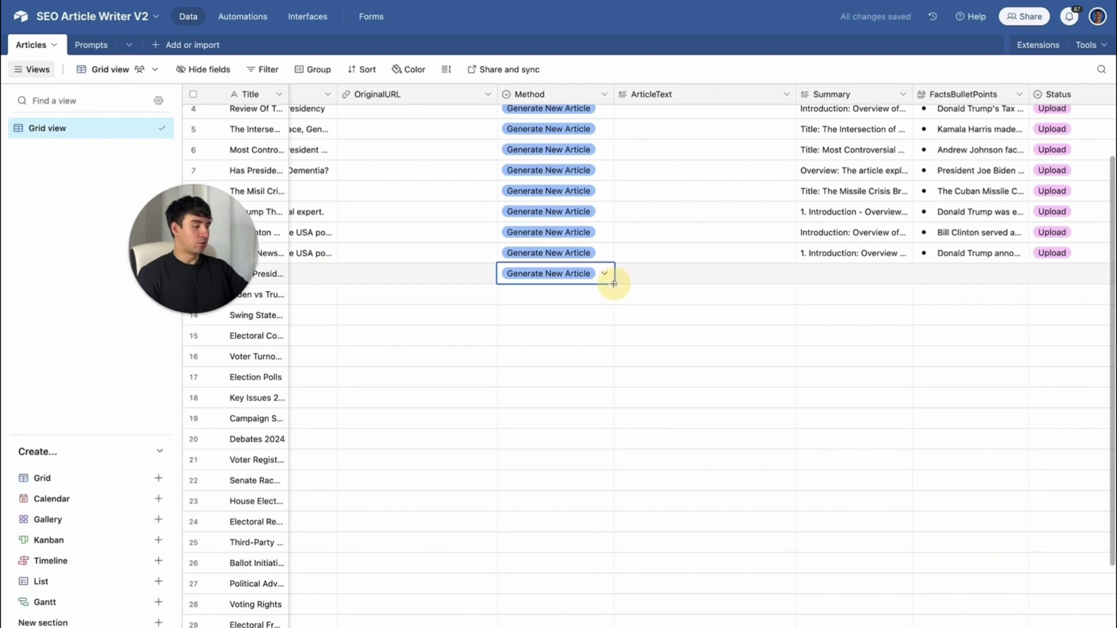
left_click_drag(613, 283, 614, 585)
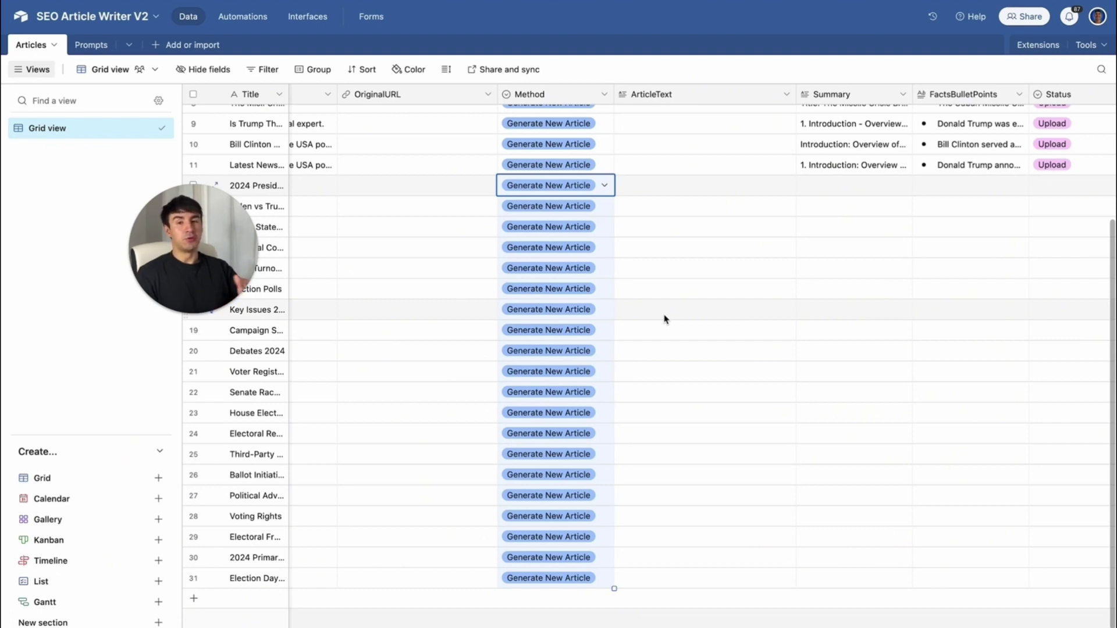
Review the available Status options for the 2024 Presidential Election record without choosing one
scroll(665, 318, "right", 8)
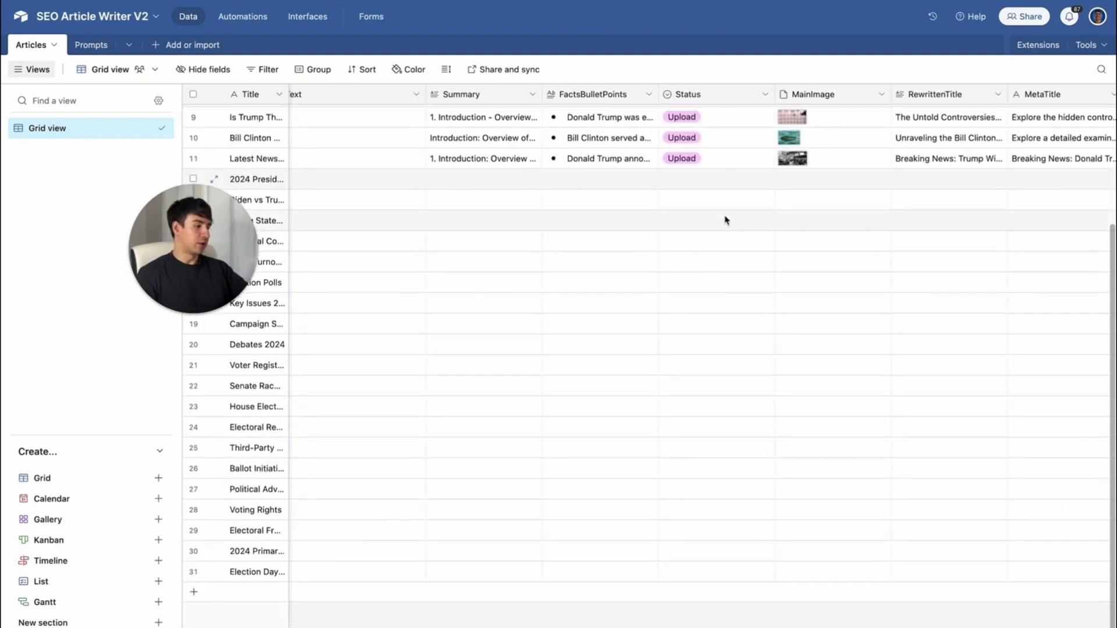
double_click(743, 184)
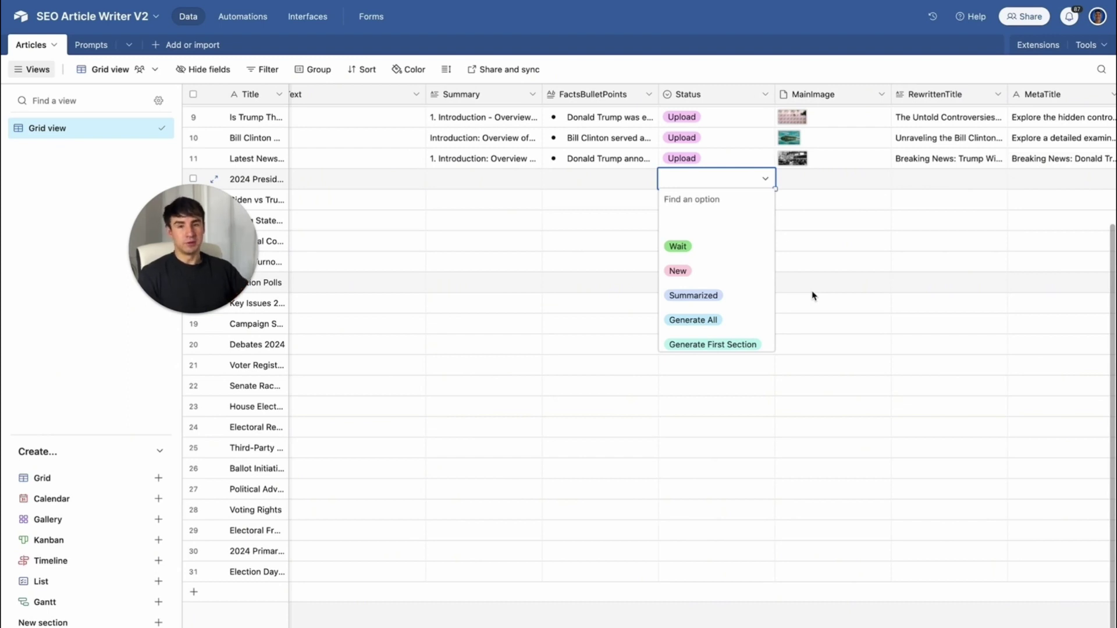
left_click(798, 282)
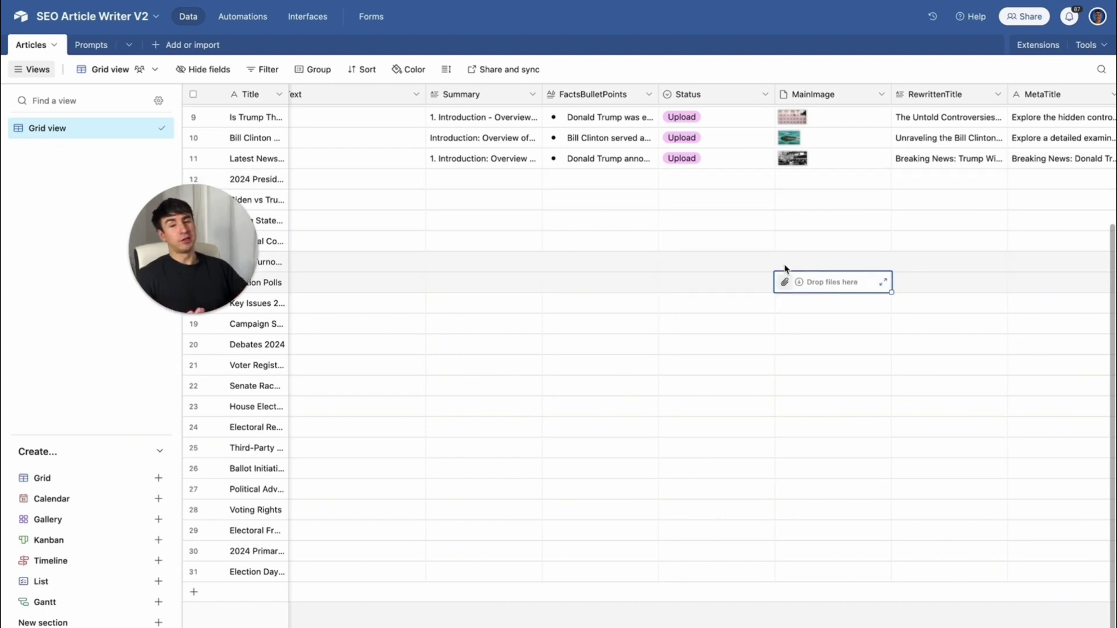
Switch to Make, open the Listen RSS Articles - Axios scenario for editing and inspect the RSS module's settings
mouse_move(2, 256)
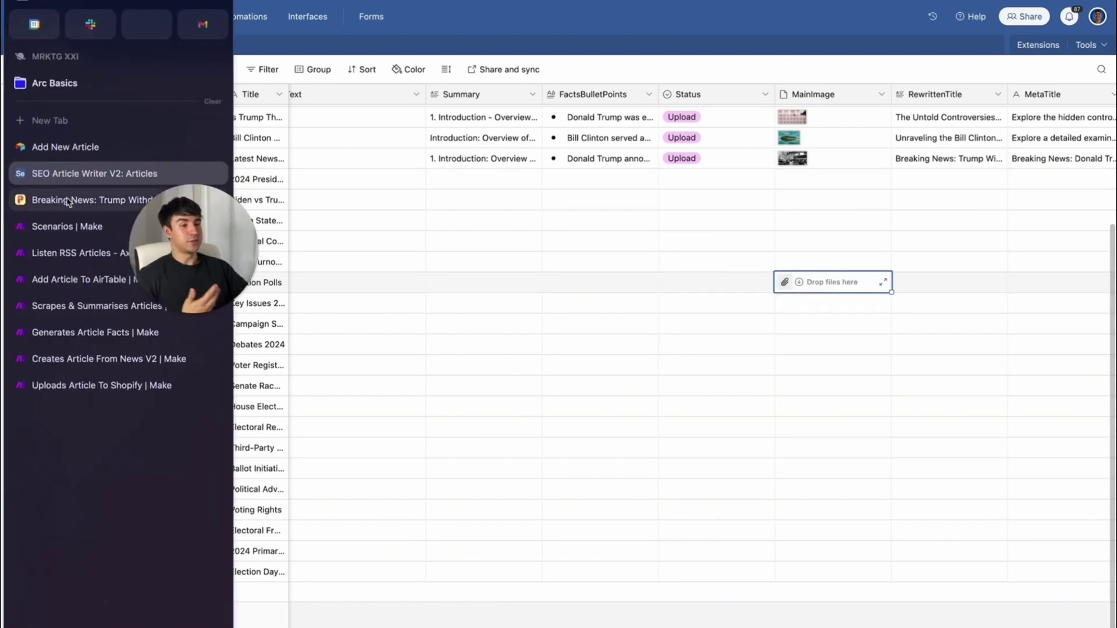
left_click(74, 249)
left_click(466, 323)
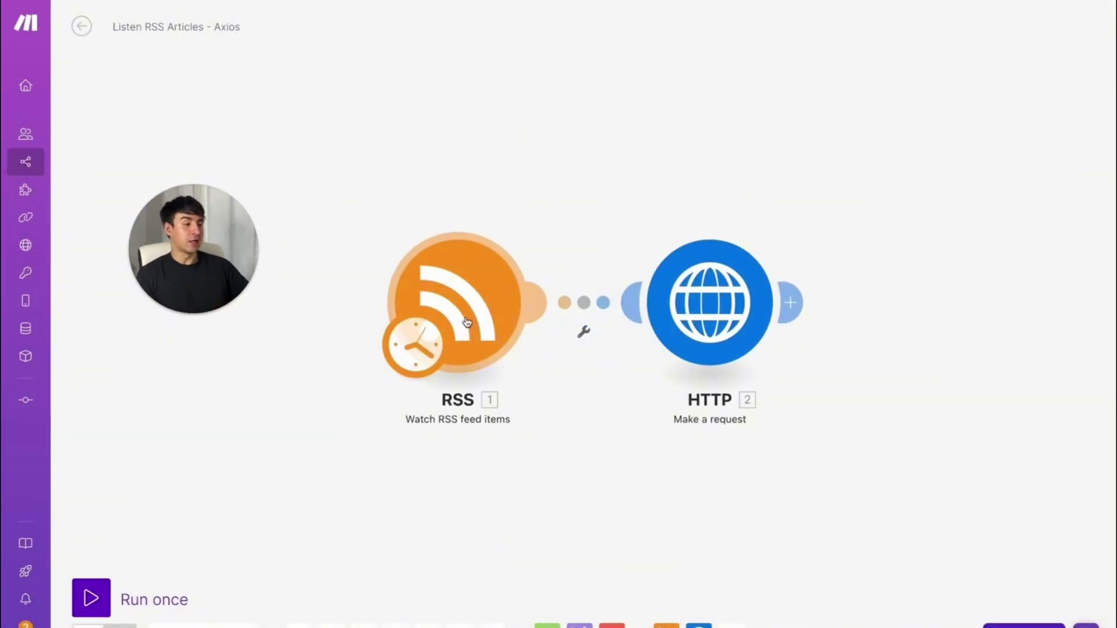
left_click(466, 323)
left_click_drag(746, 209, 560, 215)
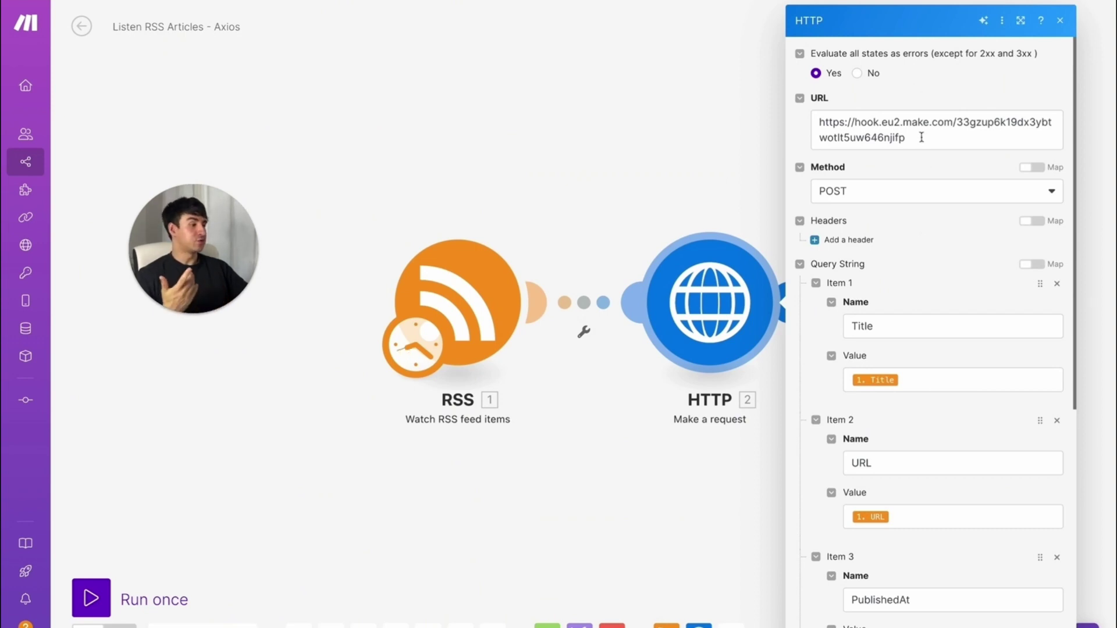
Inspect the HTTP module's webhook URL and its Title, URL and PublishedAt query parameters
left_click_drag(919, 139, 818, 119)
scroll(888, 256, "down", 8)
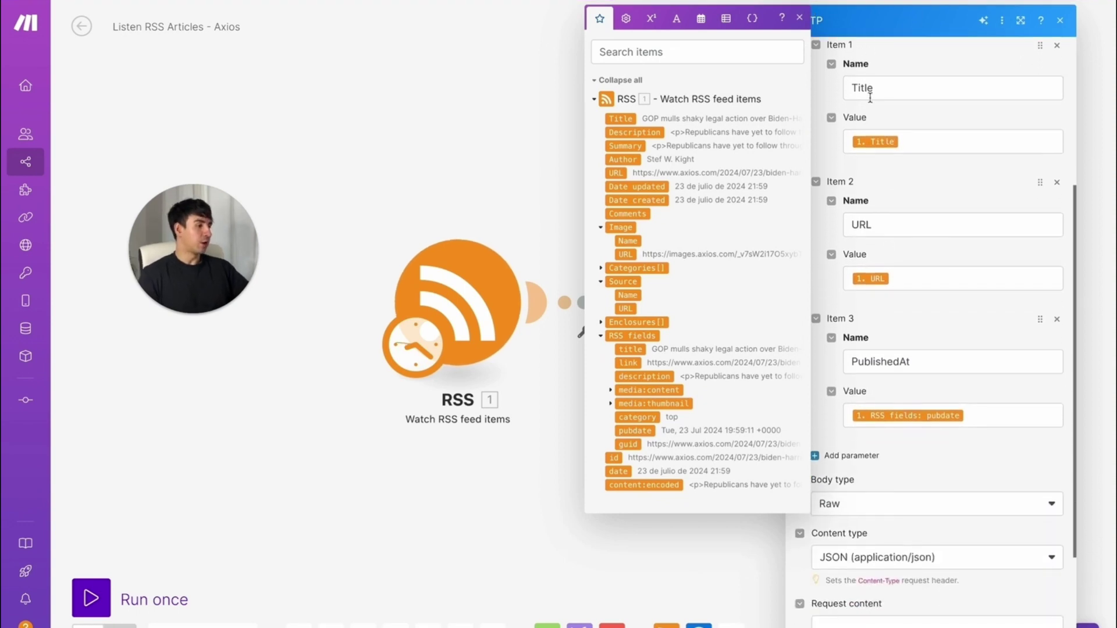
scroll(954, 273, "down", 2)
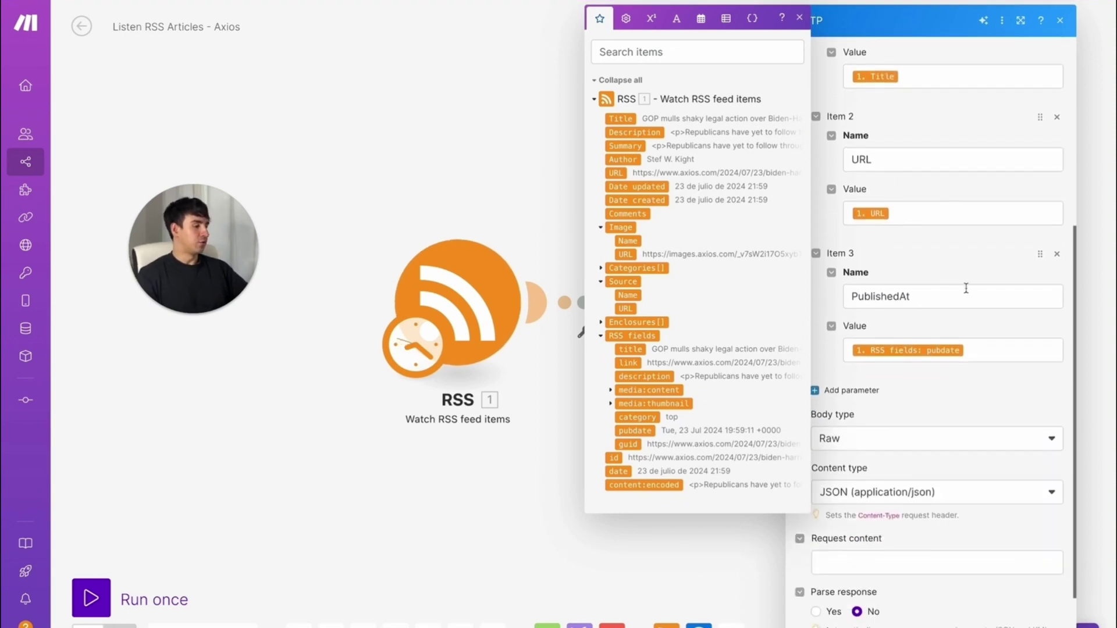
left_click(1005, 297)
left_click(921, 417)
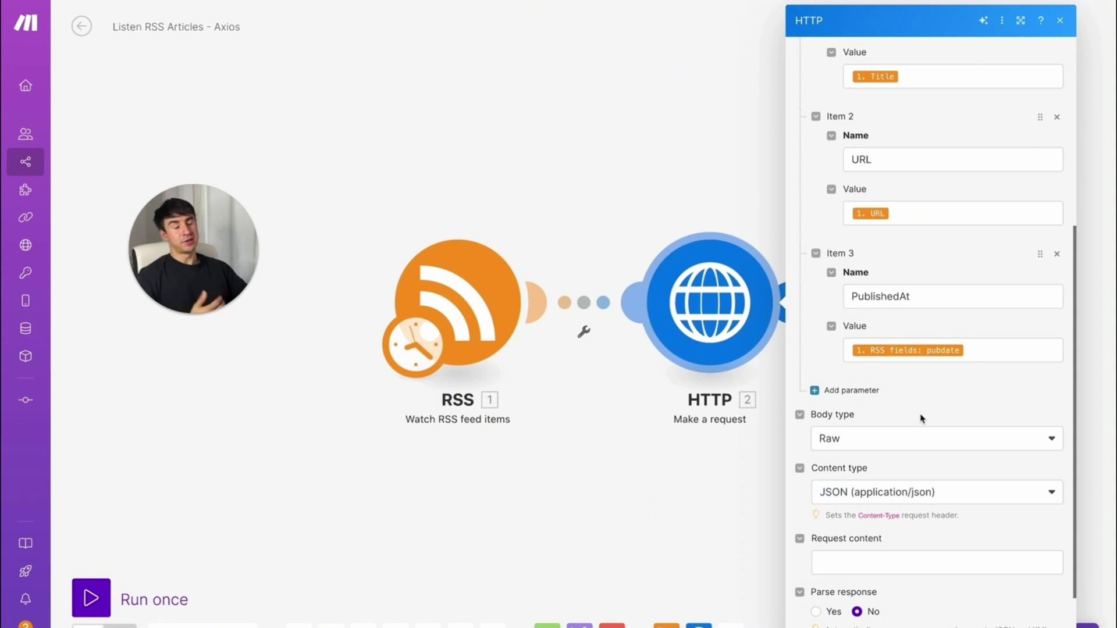
Open the Add Article To AirTable scenario for editing and examine the field mappings of its Airtable Create a Record module
left_click(64, 281)
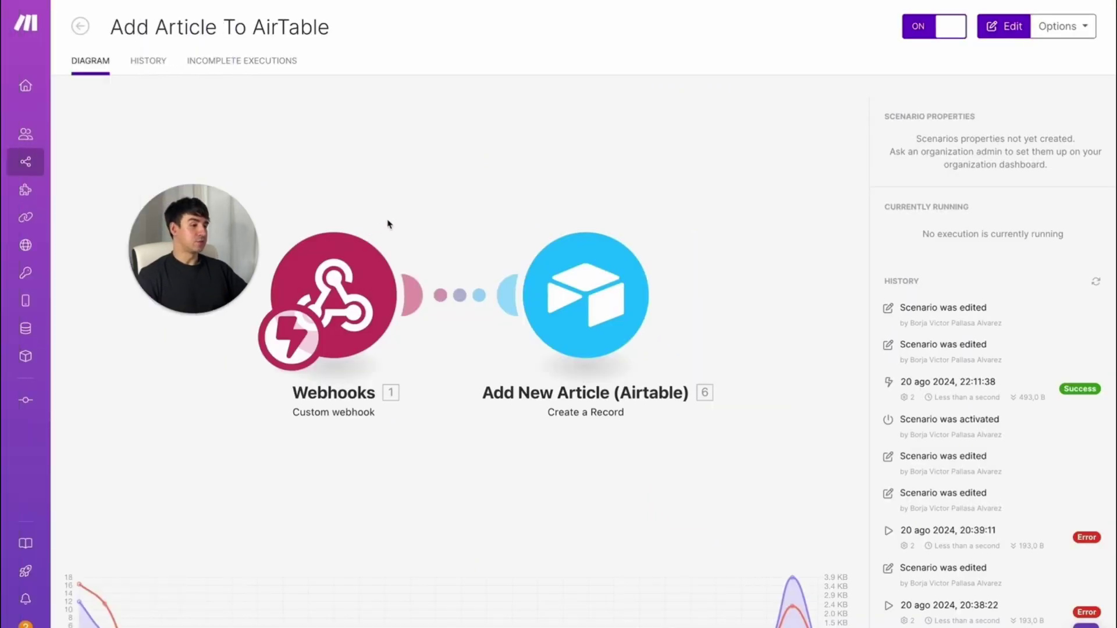
left_click(402, 204)
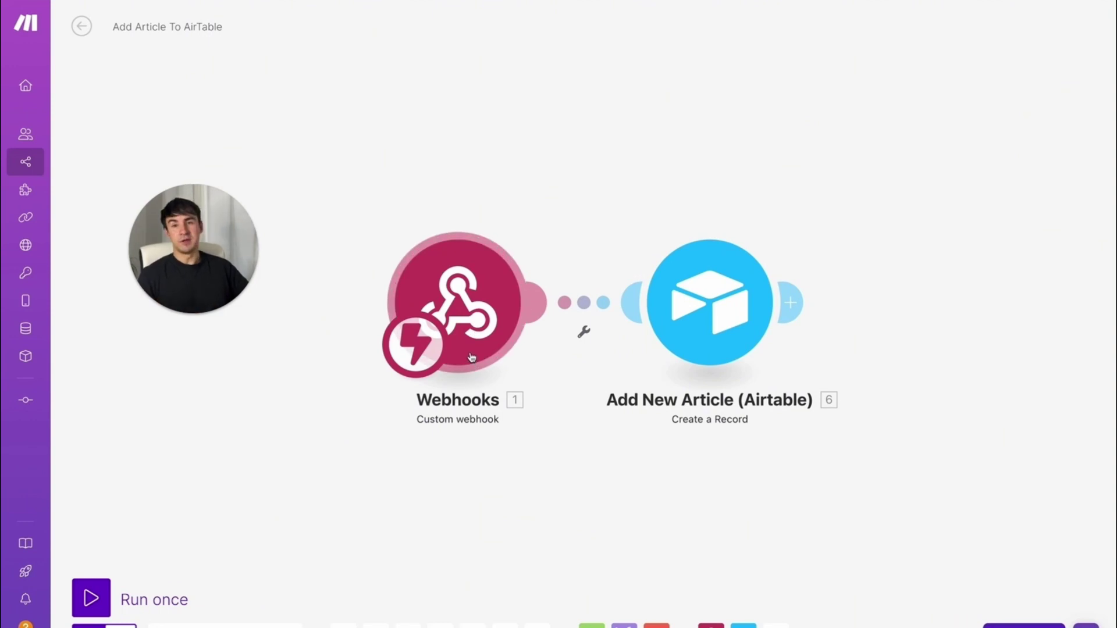
left_click(721, 325)
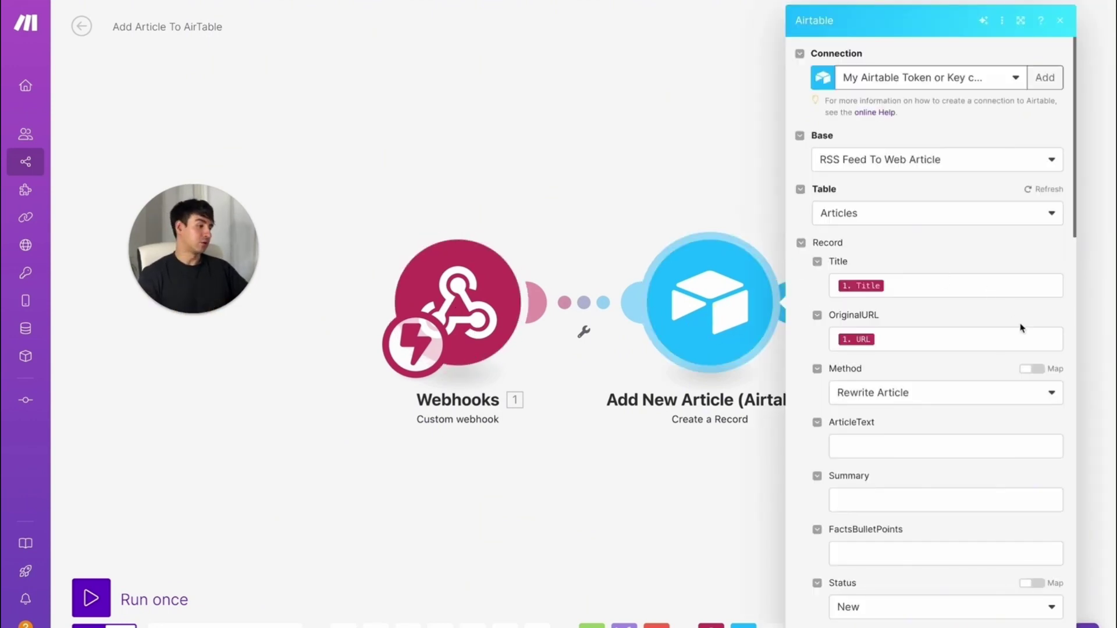
scroll(1020, 324, "down", 2)
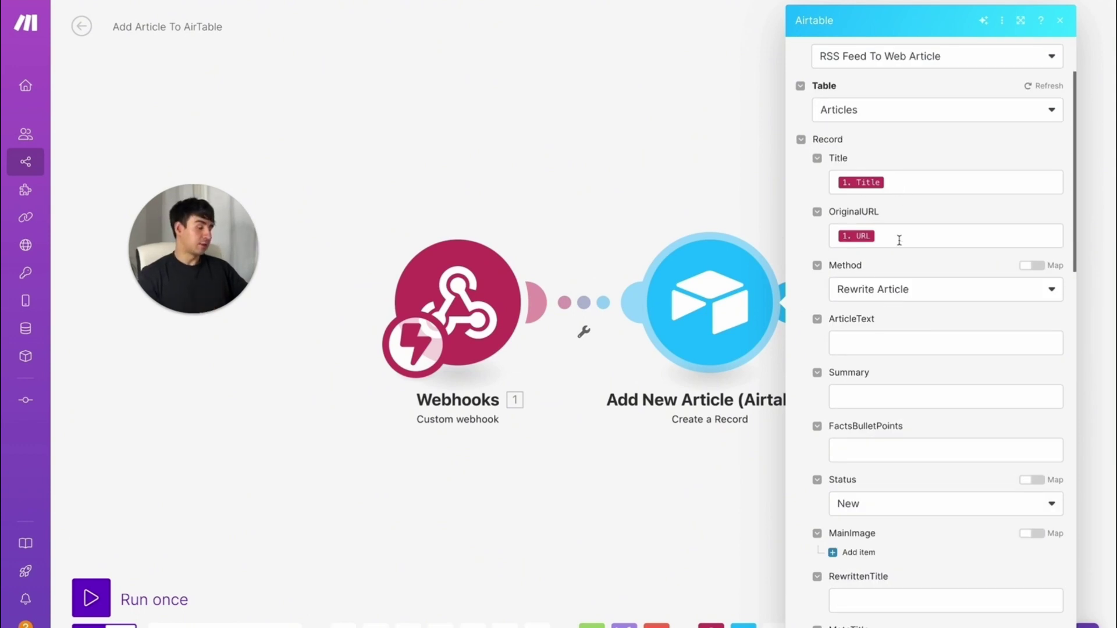
scroll(908, 317, "down", 2)
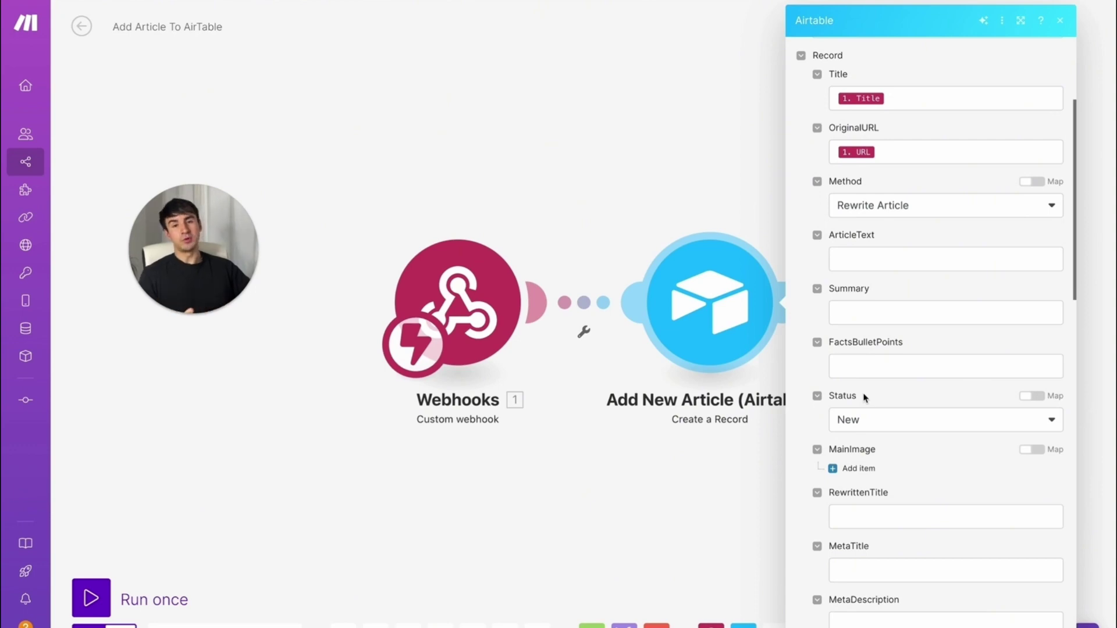
Return to the Articles table in Airtable and widen the Title column so the full keyword titles fit
mouse_move(3, 172)
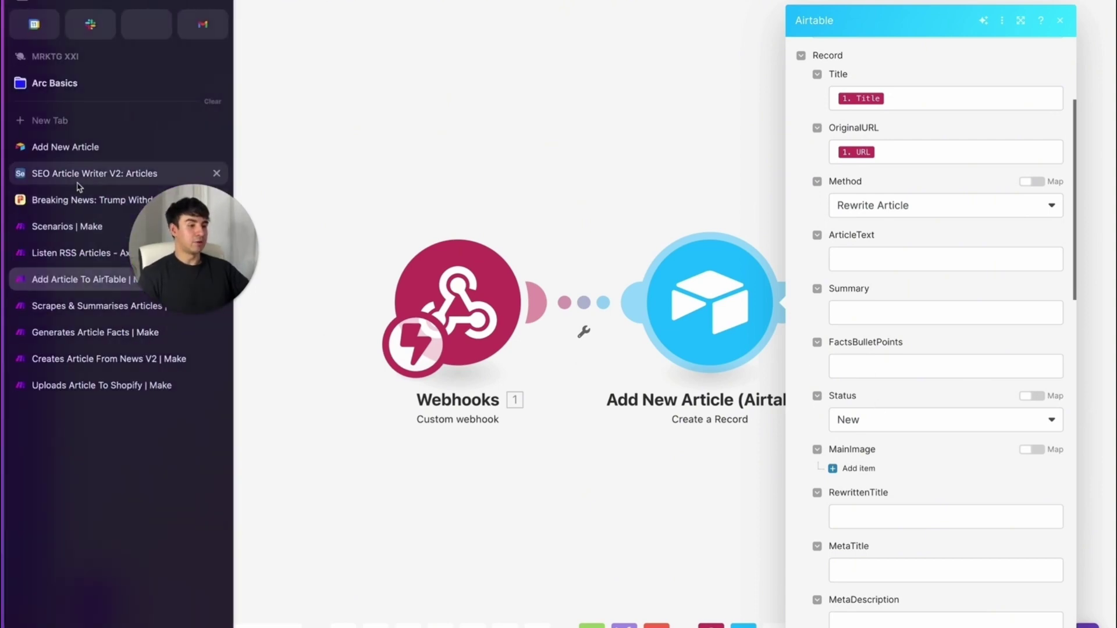
left_click(99, 172)
scroll(403, 167, "down", 1)
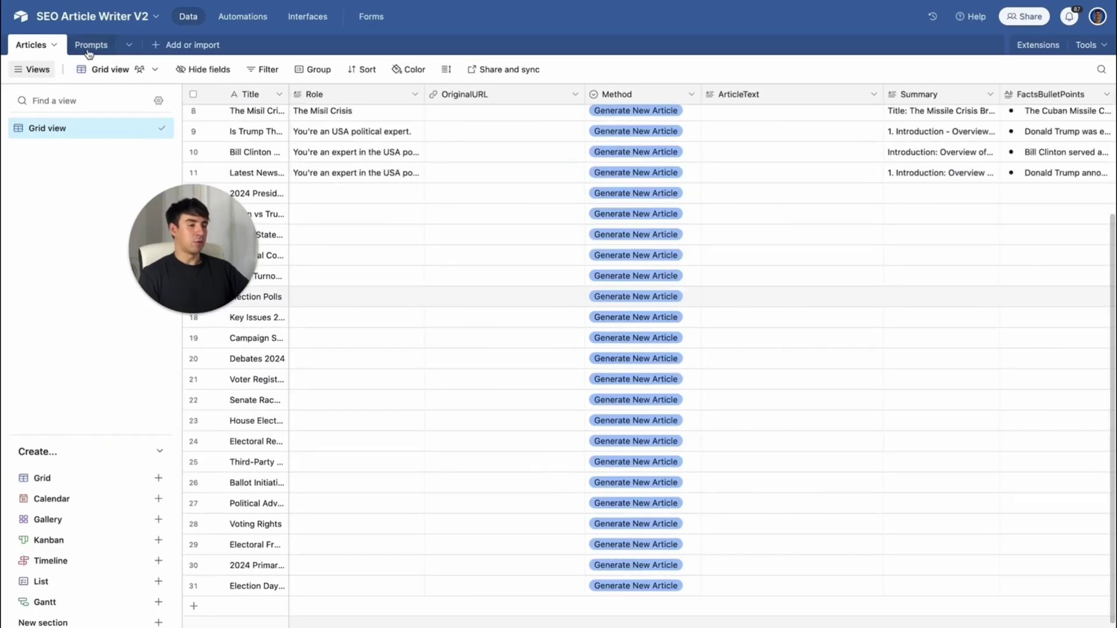
left_click_drag(289, 99, 389, 98)
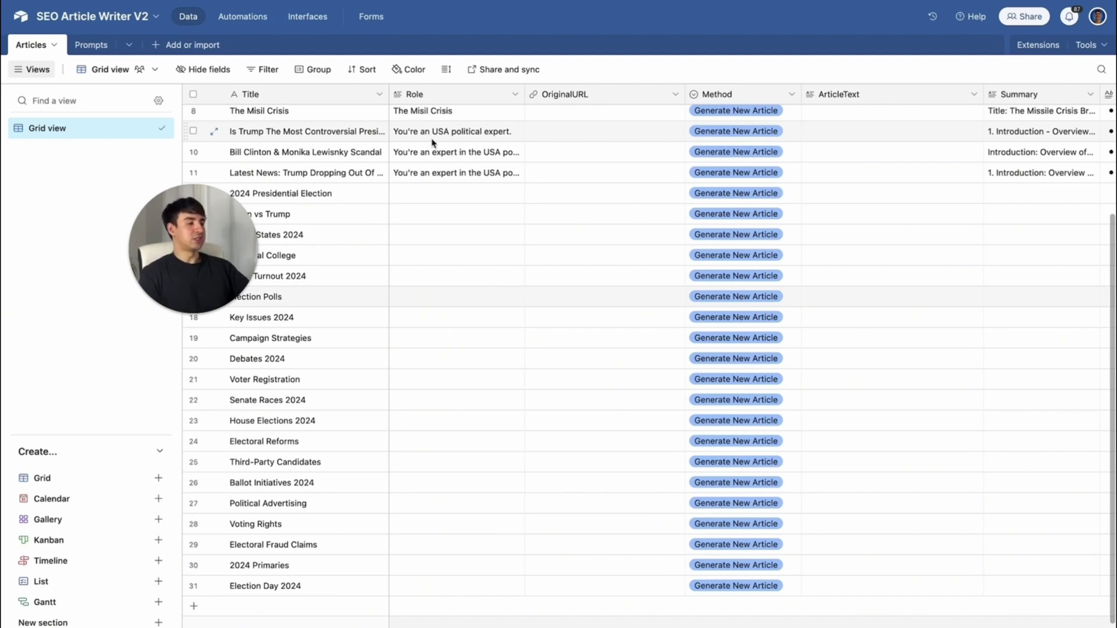
Review the Method options for the first article in the table and close the list without choosing one
scroll(513, 165, "up", 2)
scroll(514, 165, "right", 2)
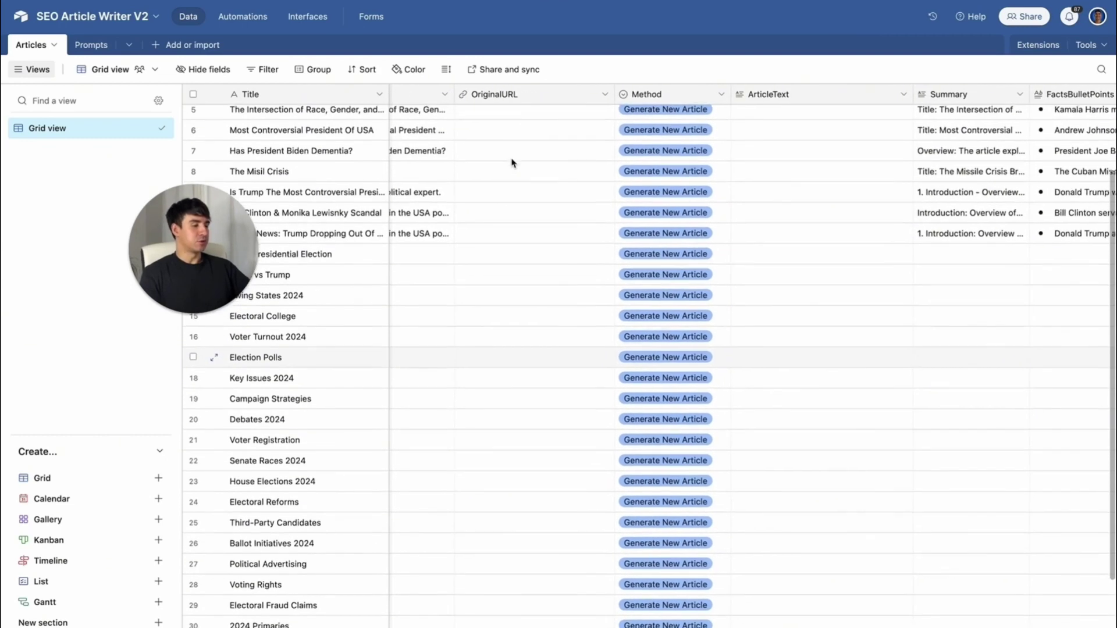
scroll(561, 141, "up", 1)
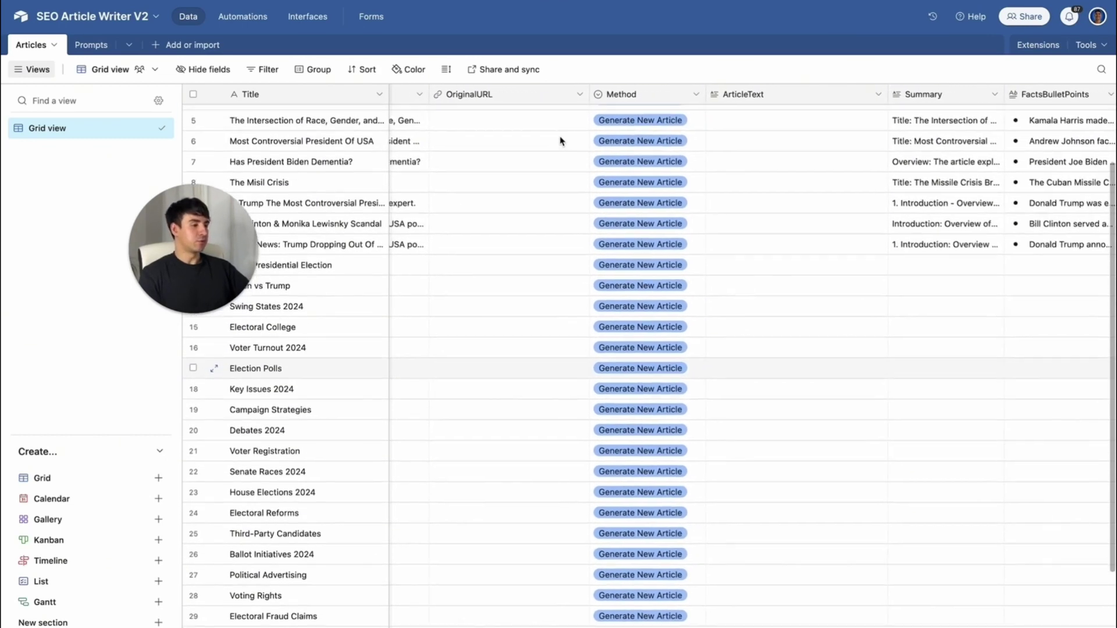
scroll(560, 141, "right", 3)
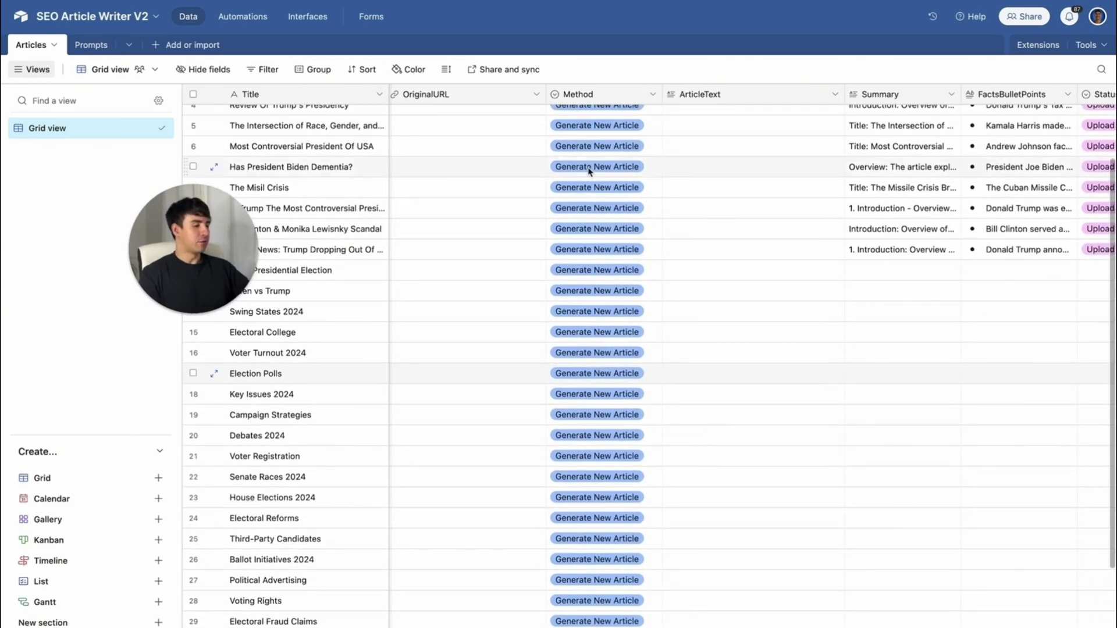
scroll(595, 99, "up", 2)
left_click(598, 115)
left_click(598, 115)
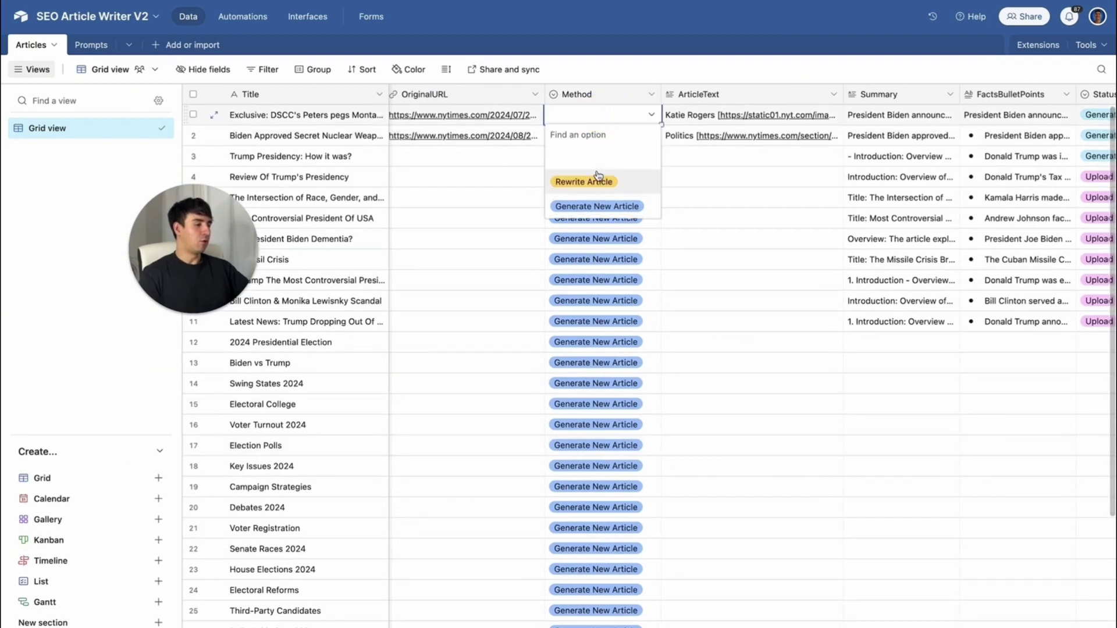
left_click(611, 77)
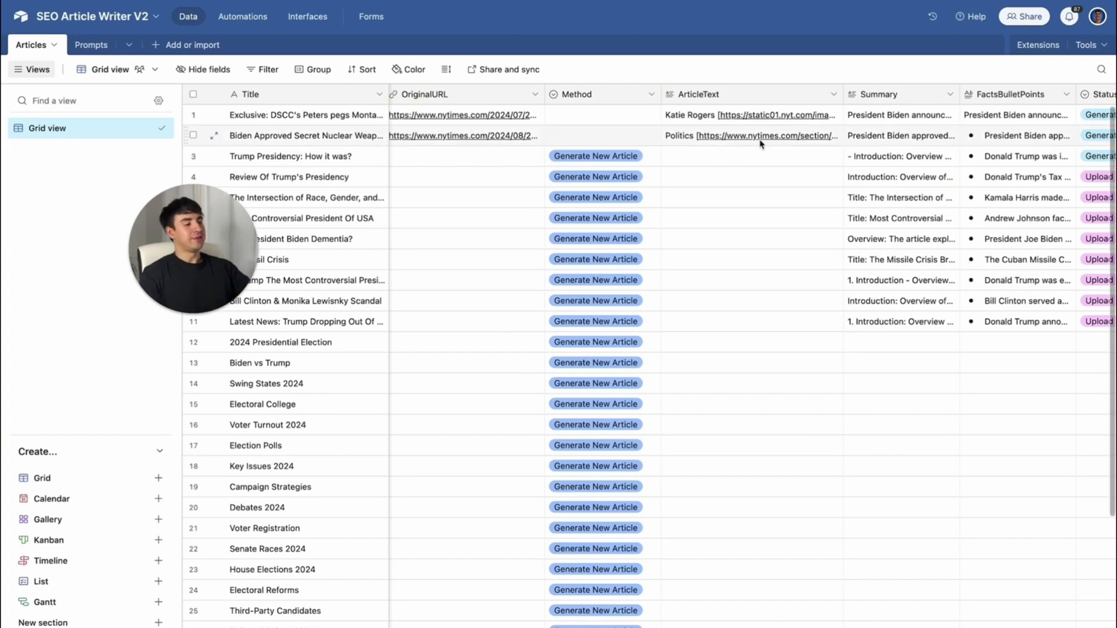
Look across the ArticleText, Summary and FactsBulletPoints columns and open the Status options of the first article
scroll(761, 143, "right", 2)
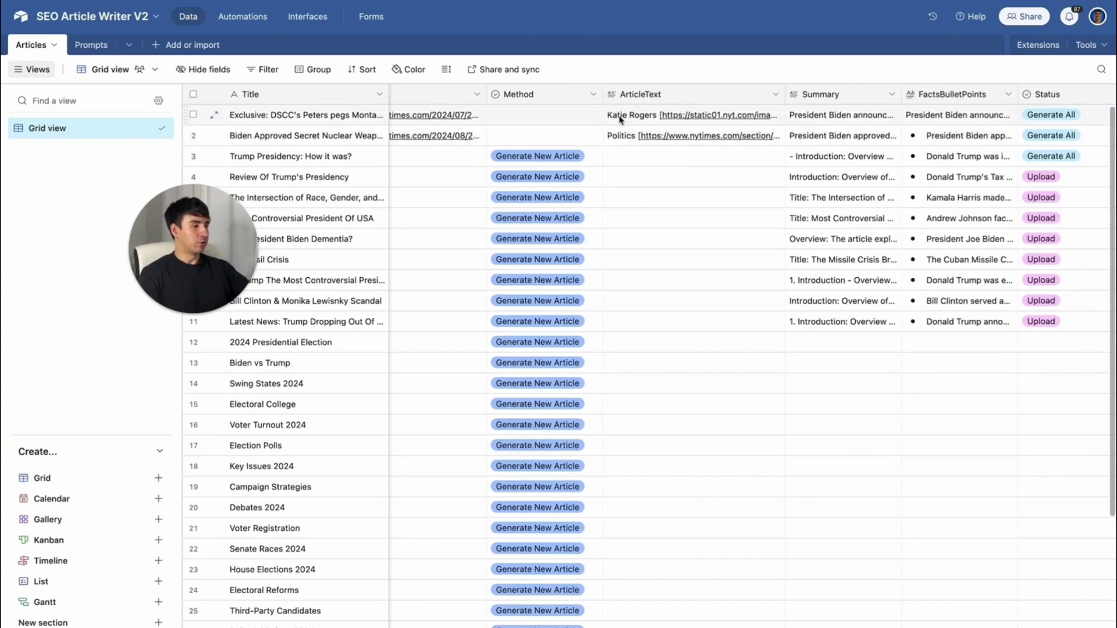
scroll(727, 163, "right", 2)
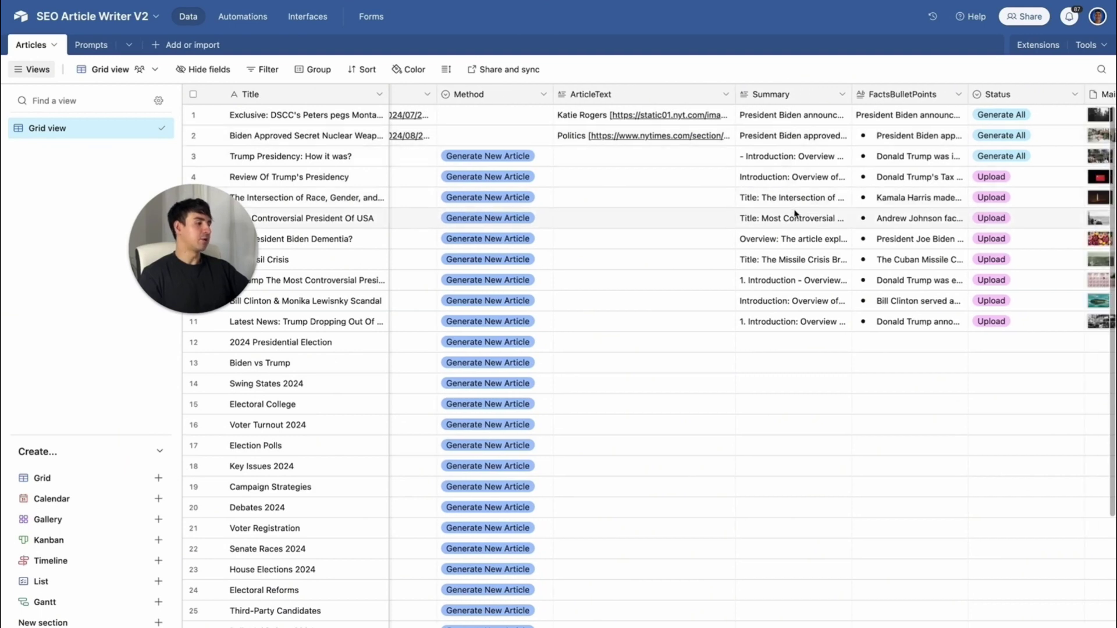
scroll(780, 175, "right", 3)
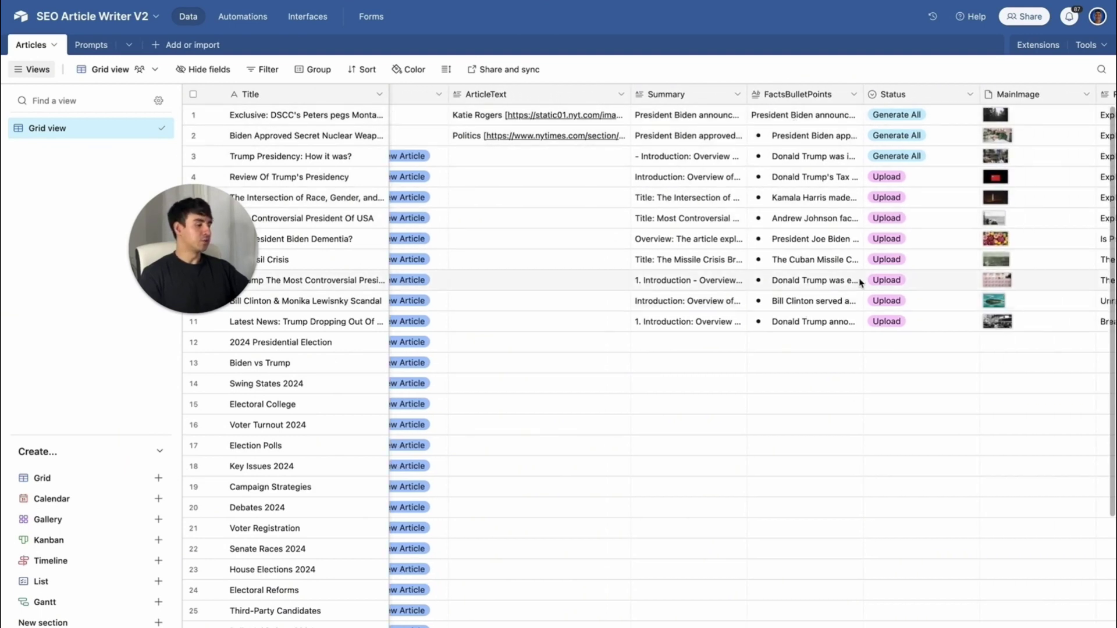
scroll(774, 107, "right", 2)
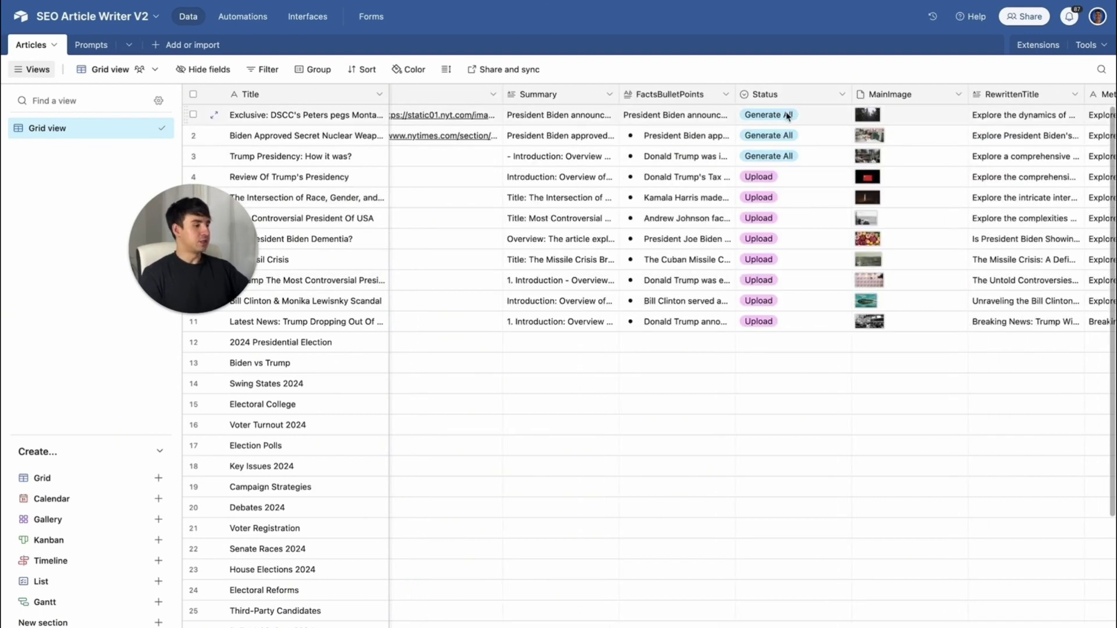
left_click(786, 116)
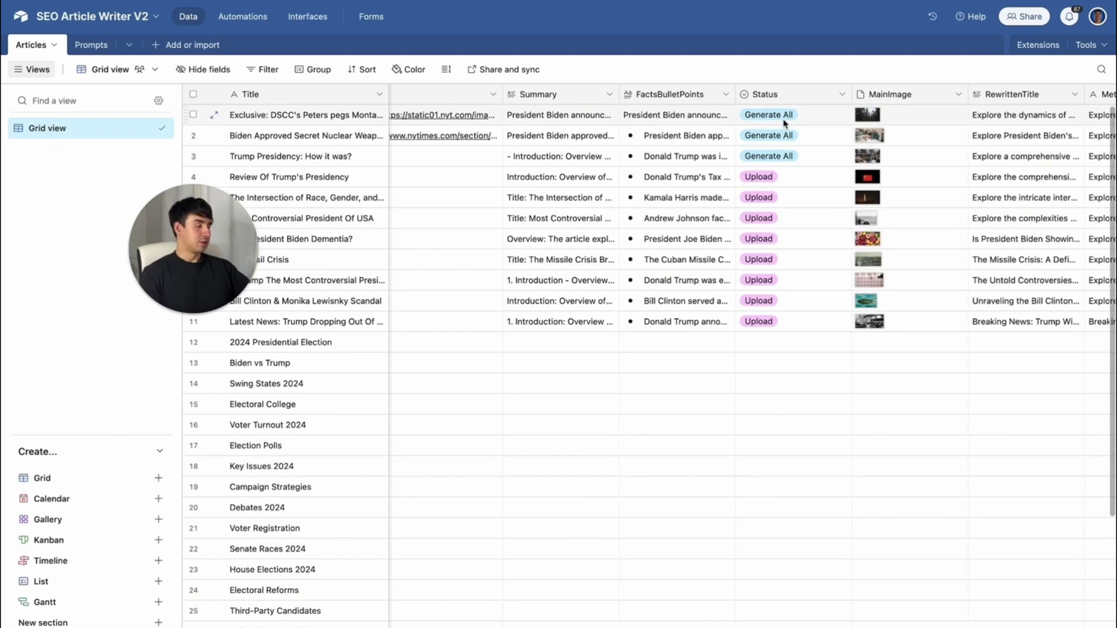
left_click(785, 117)
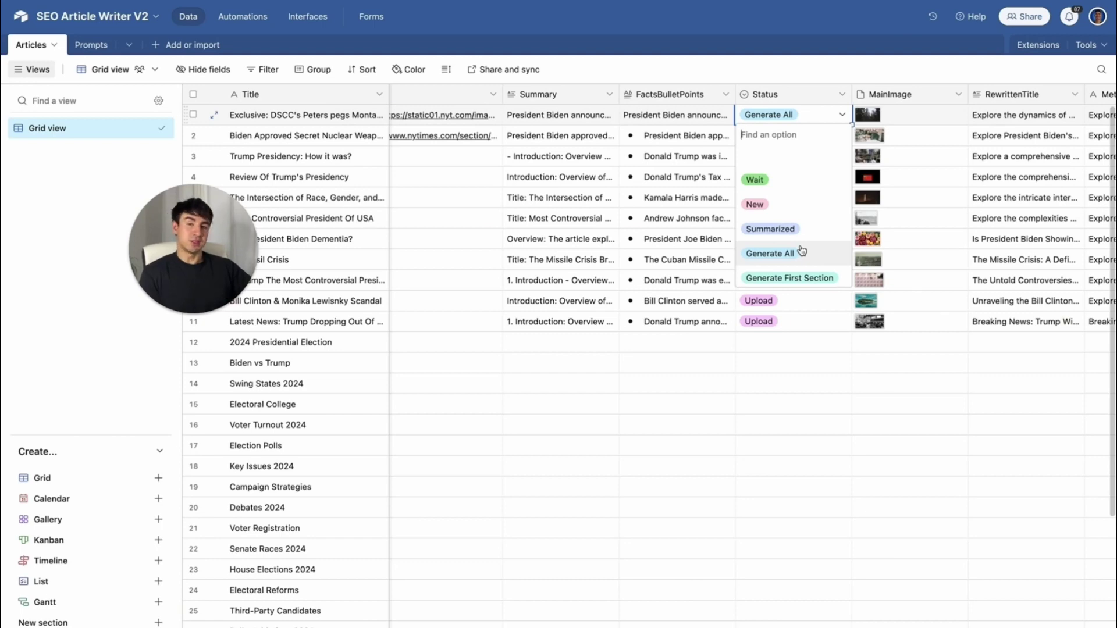
Look through the generated image, title, meta and section columns, and read the FirstSection text of Review Of Trump's Presidency
scroll(919, 153, "right", 3)
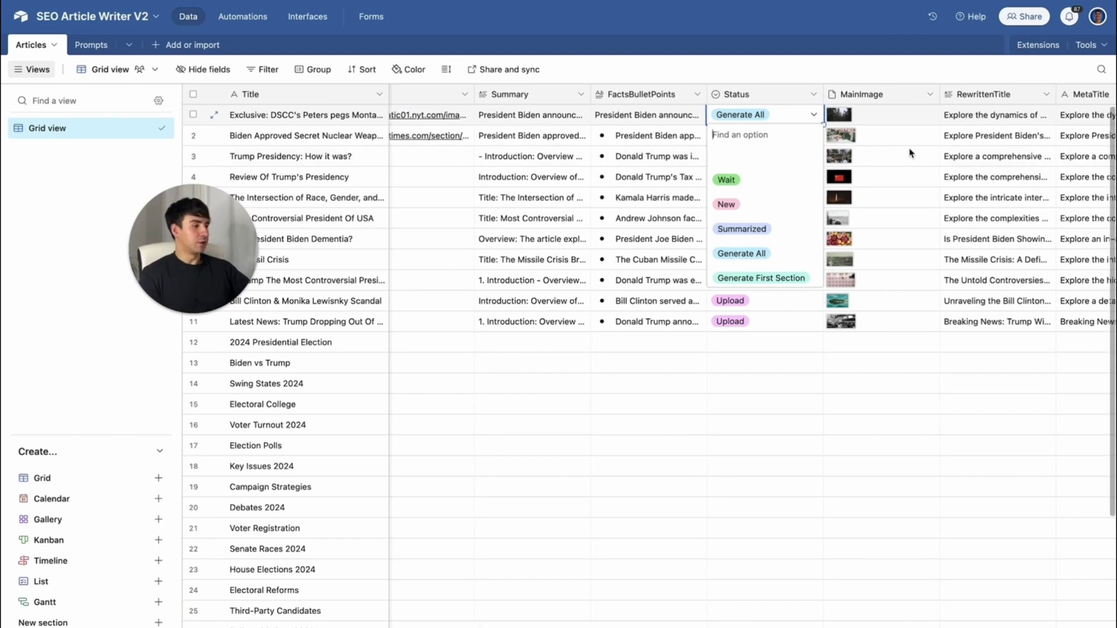
scroll(872, 143, "right", 1)
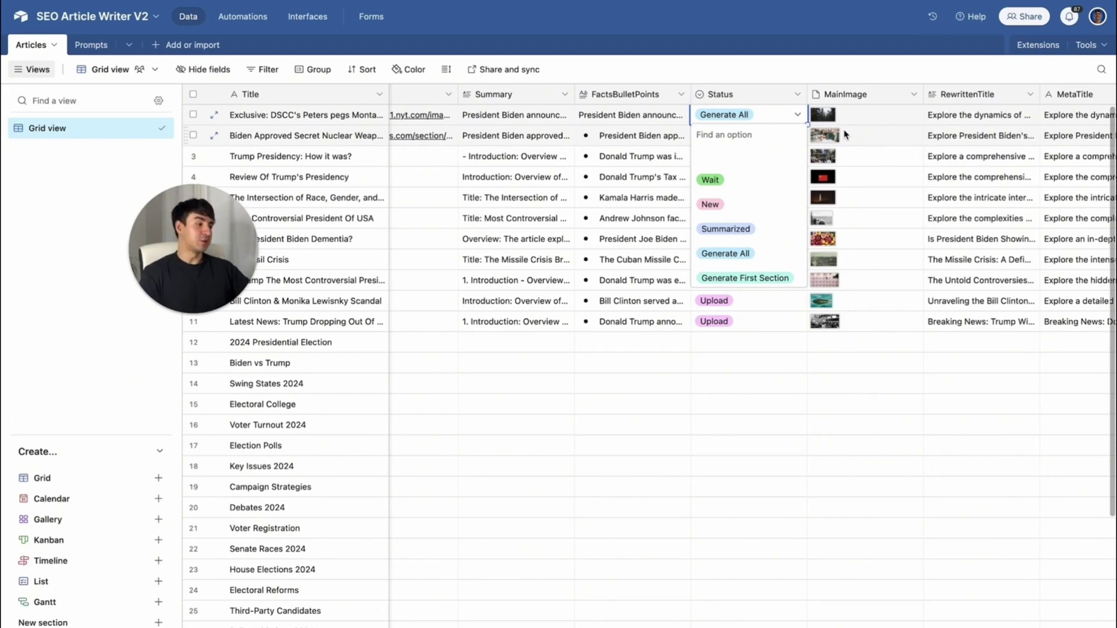
scroll(812, 110, "right", 10)
scroll(828, 128, "right", 8)
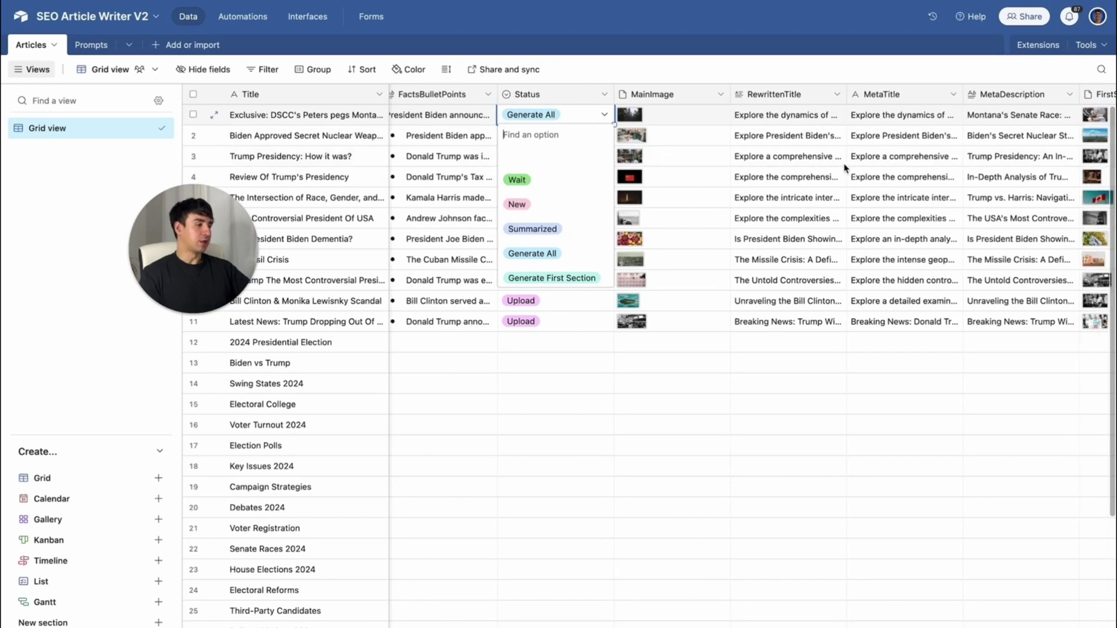
scroll(851, 136, "right", 5)
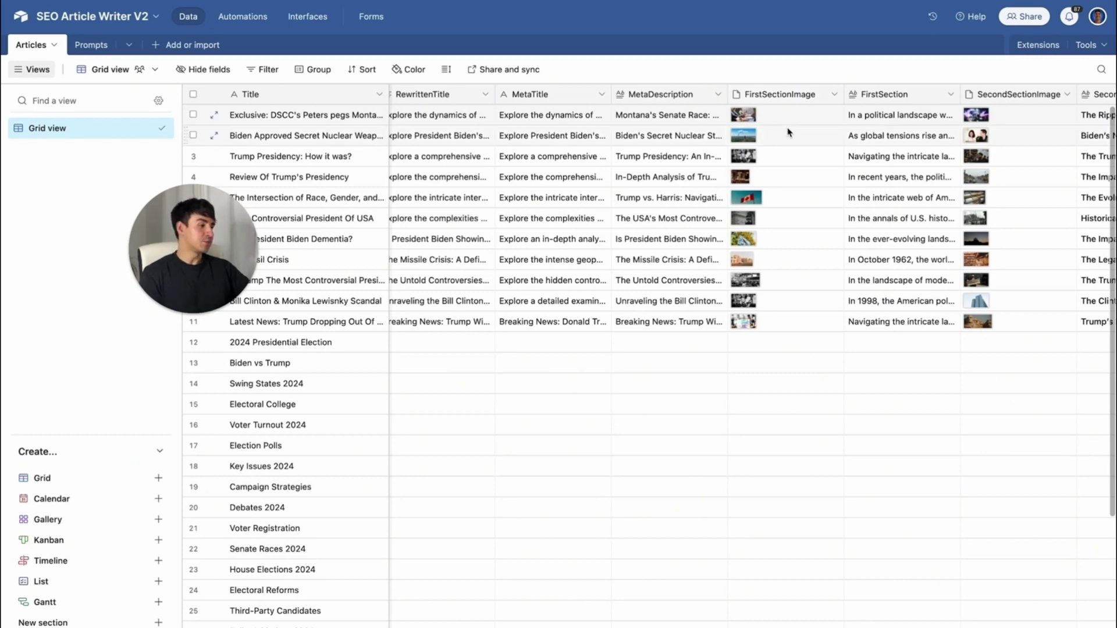
scroll(787, 134, "right", 5)
left_click(784, 183)
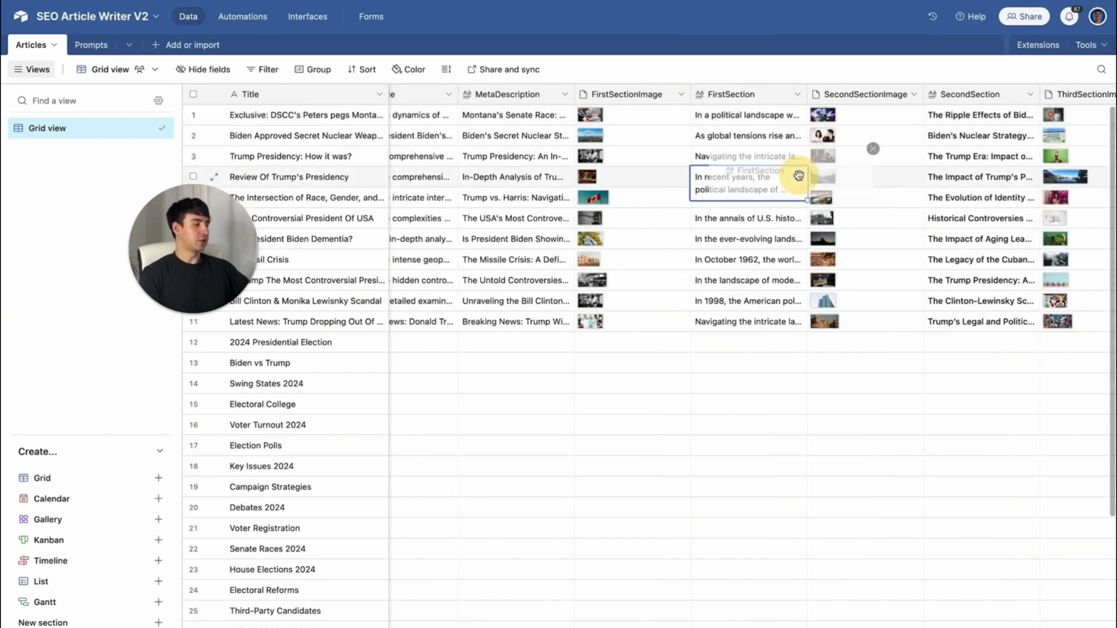
left_click(791, 175)
scroll(883, 231, "down", 15)
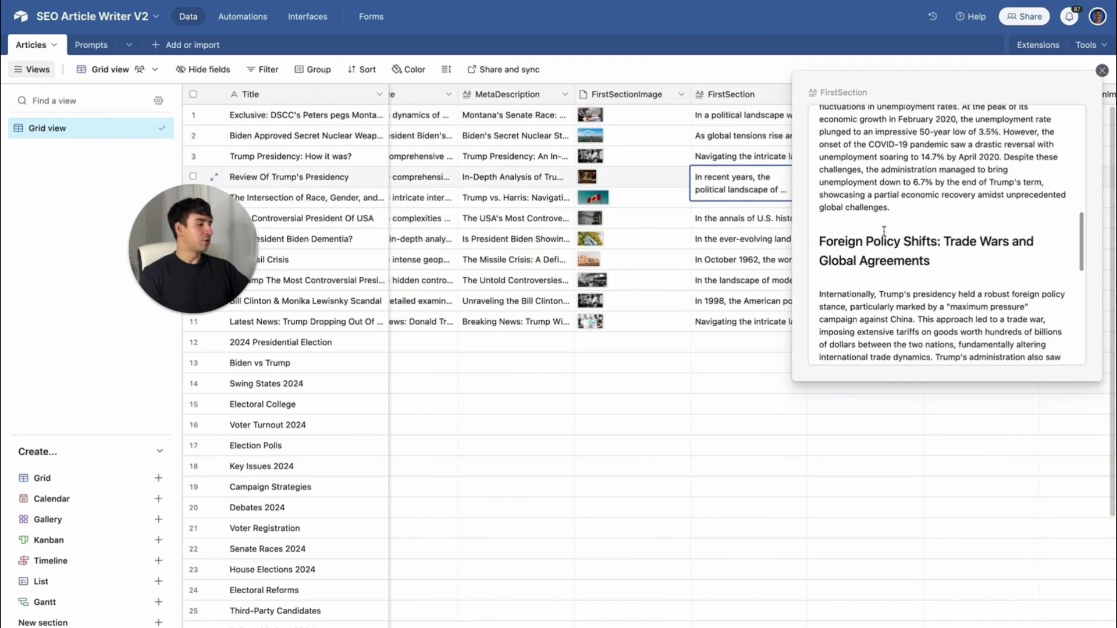
scroll(884, 231, "down", 3)
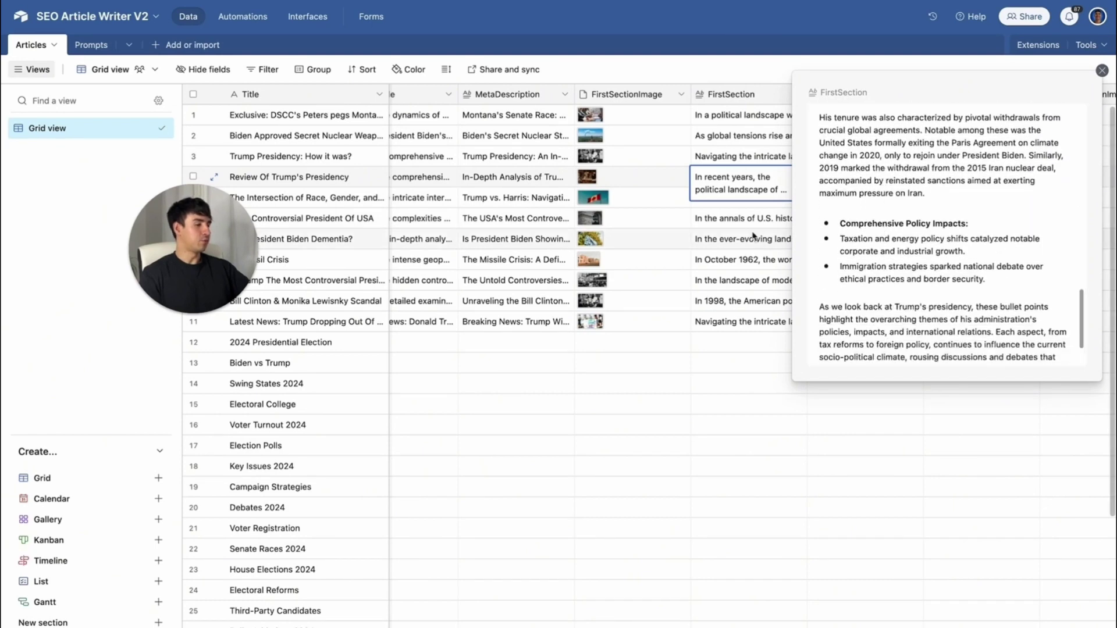
Read through the SecondSection text of the Biden Approved Secret Nuclear Weapons article and close it
left_click(749, 137)
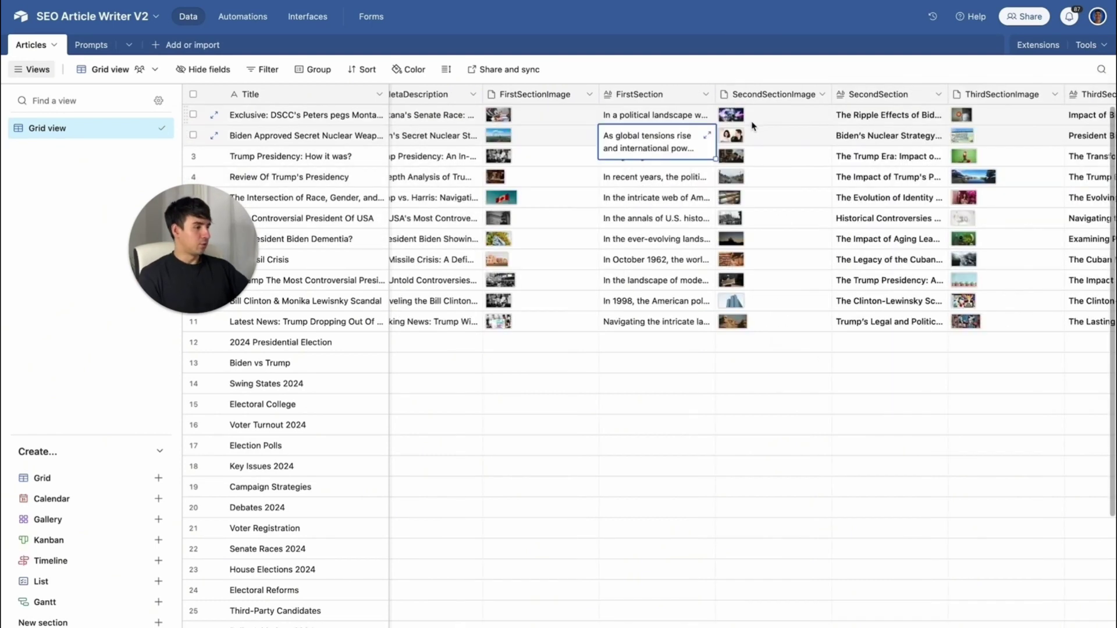
scroll(752, 126, "right", 2)
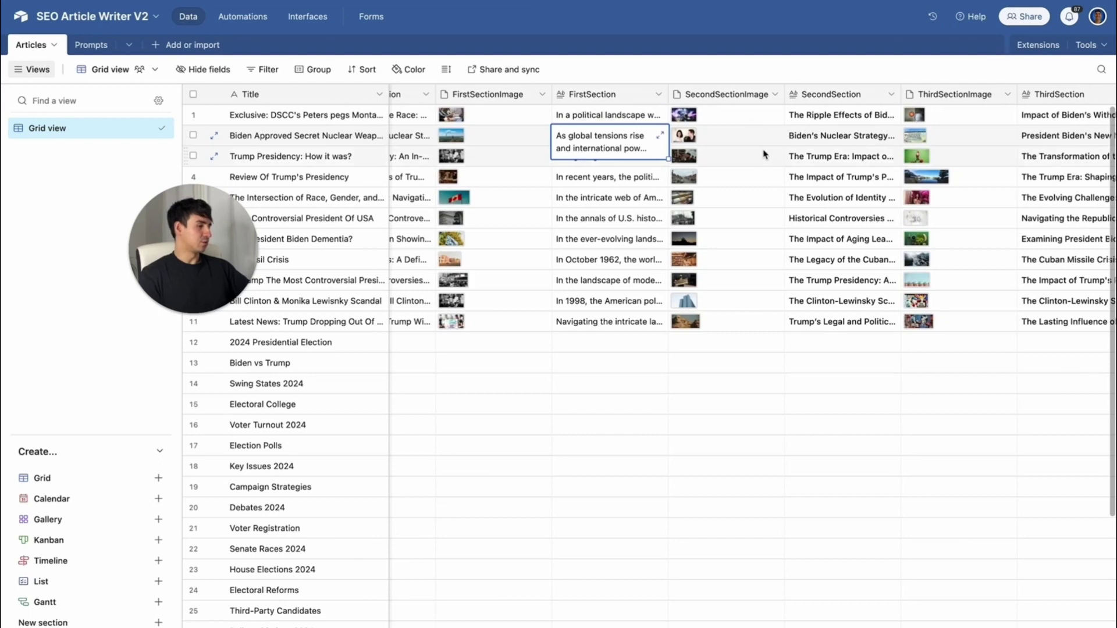
scroll(766, 152, "right", 3)
left_click(803, 138)
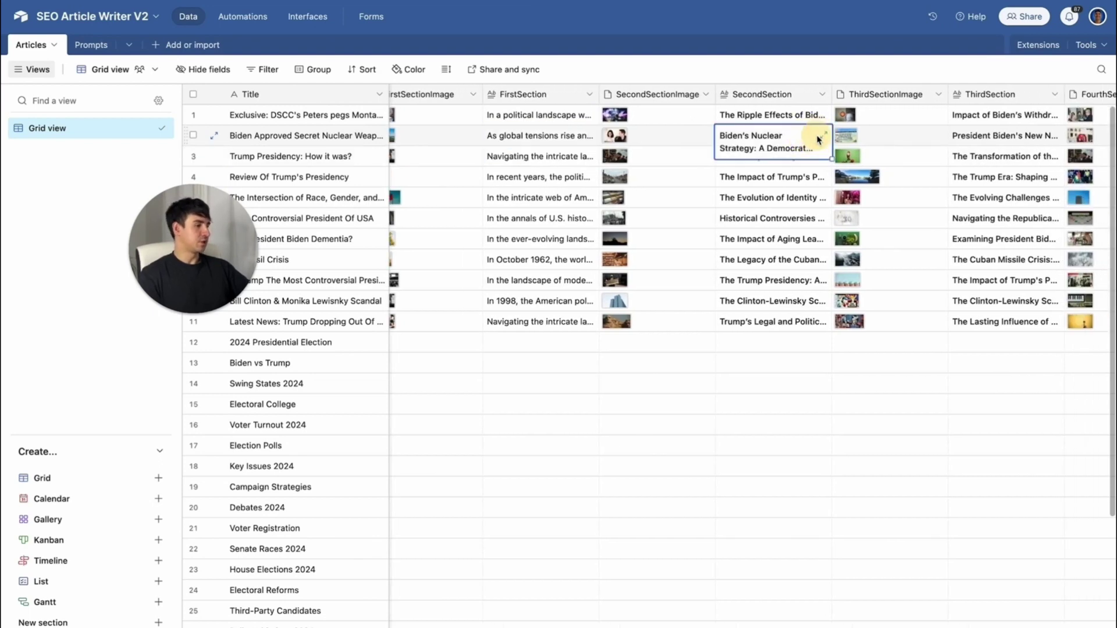
left_click(824, 135)
scroll(661, 199, "down", 10)
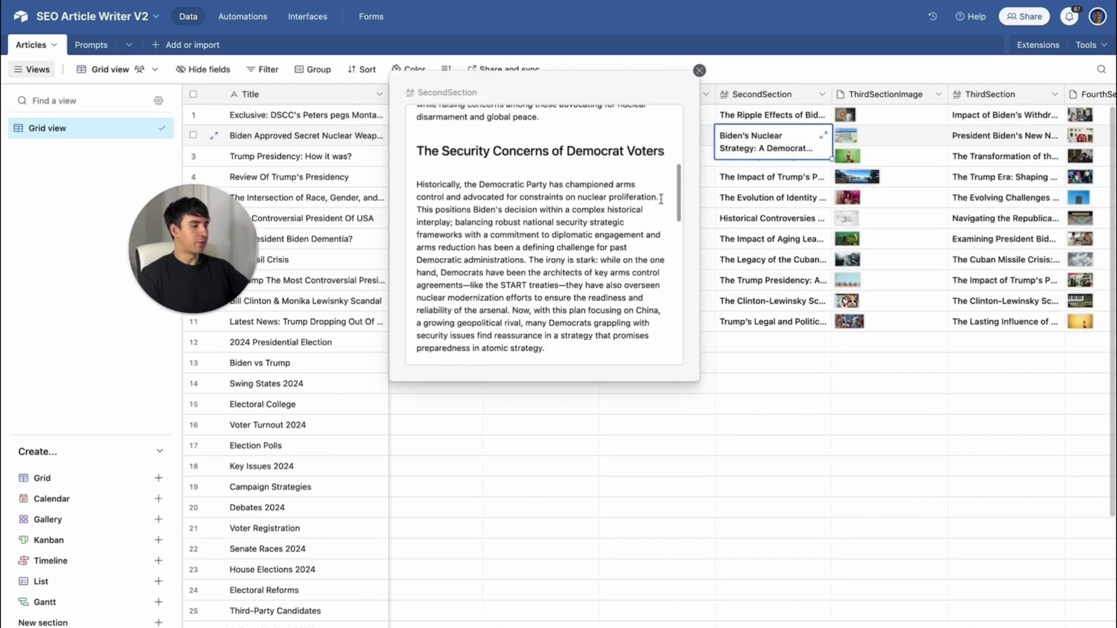
scroll(661, 199, "down", 3)
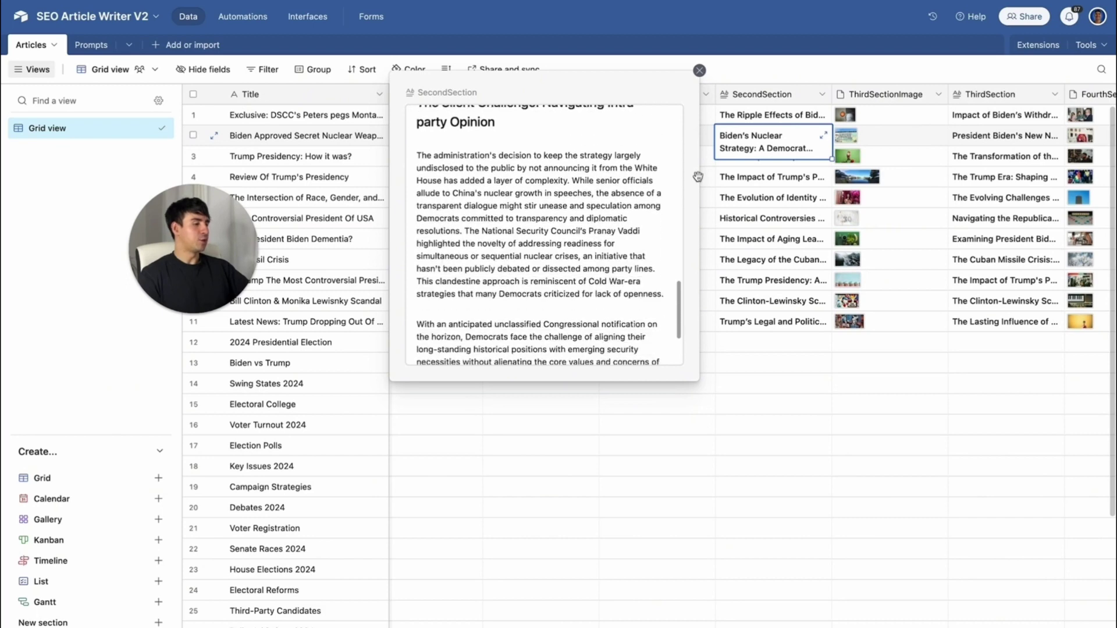
left_click(768, 161)
Look across the ThirdSection, FourthSectionImage, CTA, HTMLTable, Index and FAQ columns of the Articles table
scroll(847, 165, "right", 3)
scroll(847, 165, "right", 3)
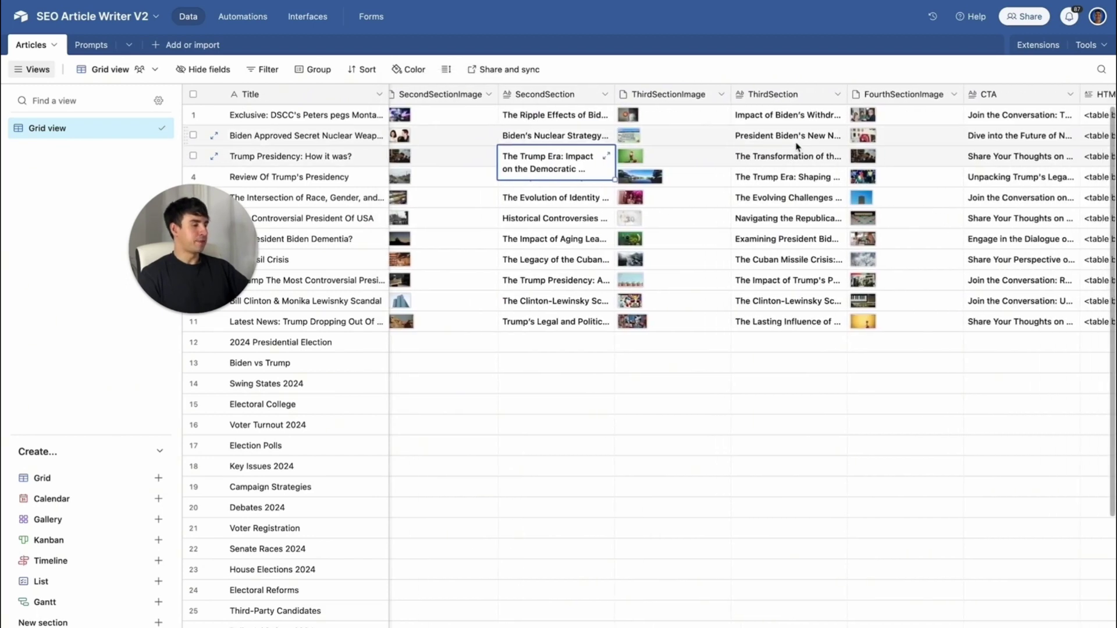
scroll(834, 141, "right", 3)
left_click(837, 162)
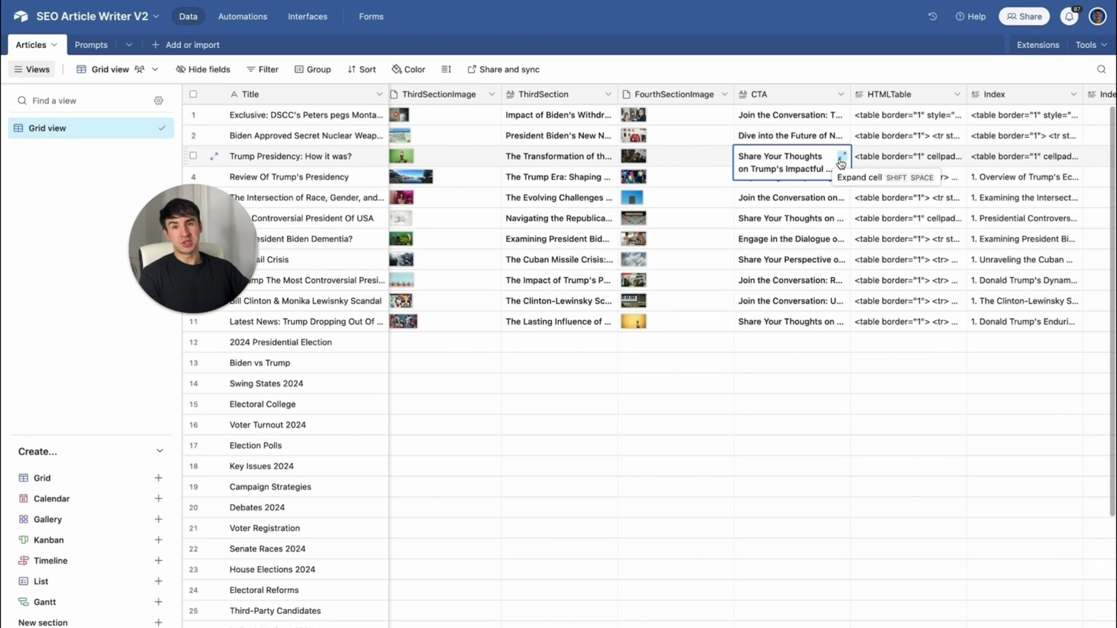
scroll(919, 163, "right", 4)
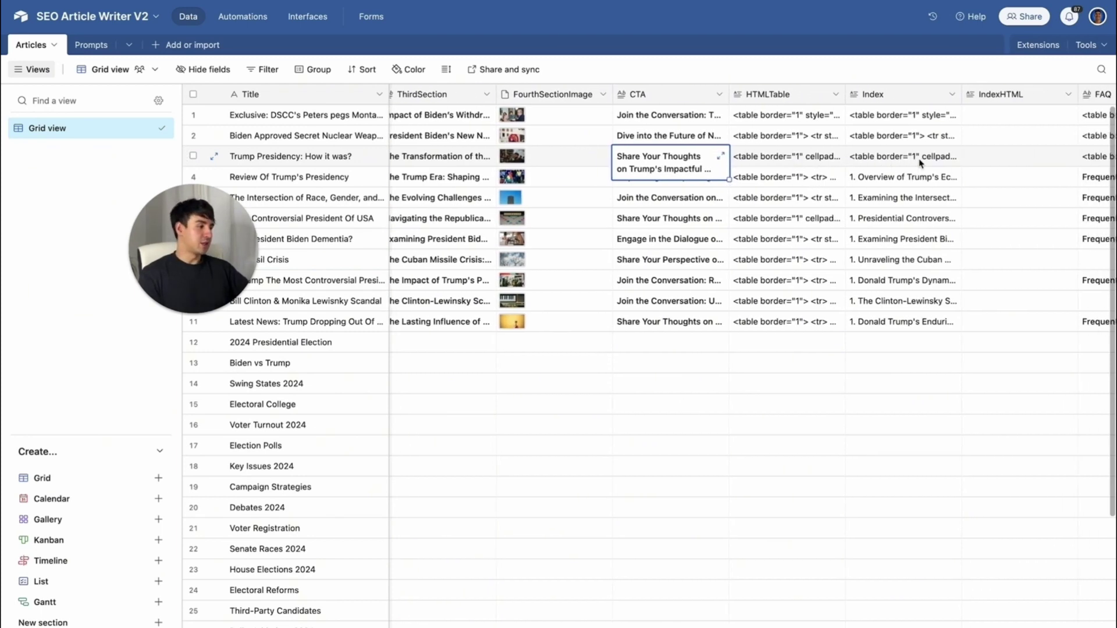
scroll(919, 163, "right", 3)
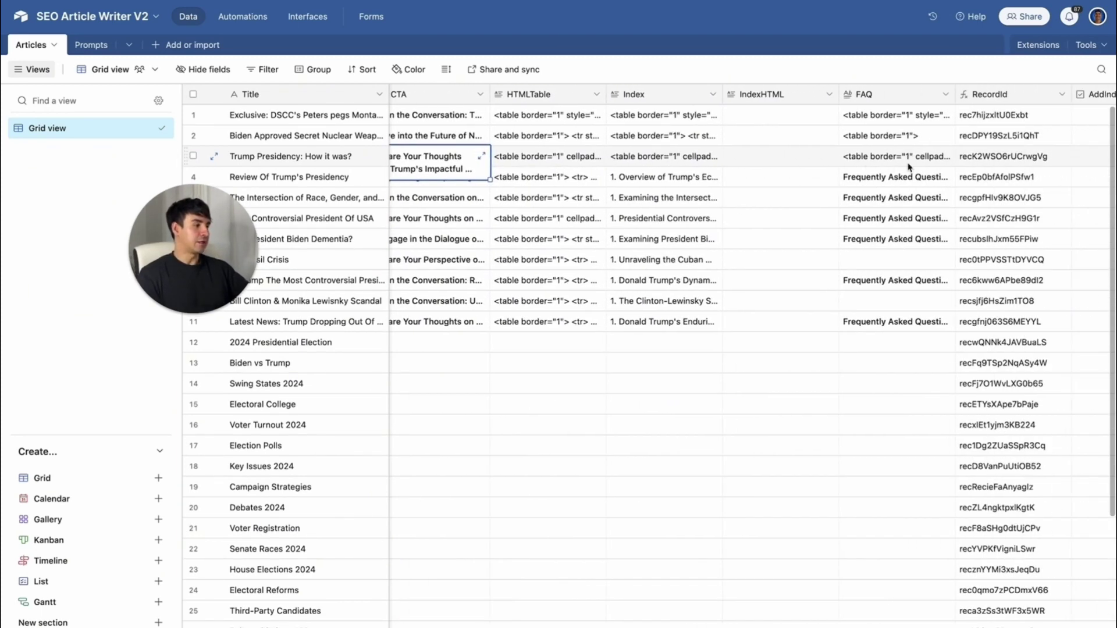
Examine the AddIndex, AddHTMLTable, AddVideo and AddFAQ checkboxes, plus the YouTubeVideo, VideoId and ArticleHTML columns
scroll(909, 167, "right", 10)
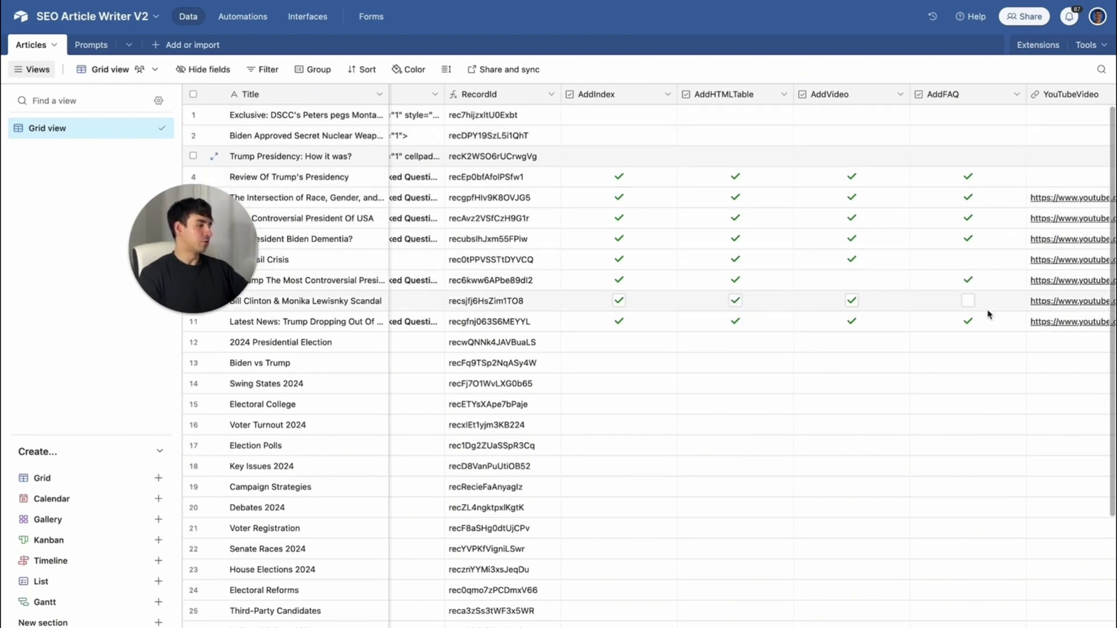
scroll(987, 314, "right", 5)
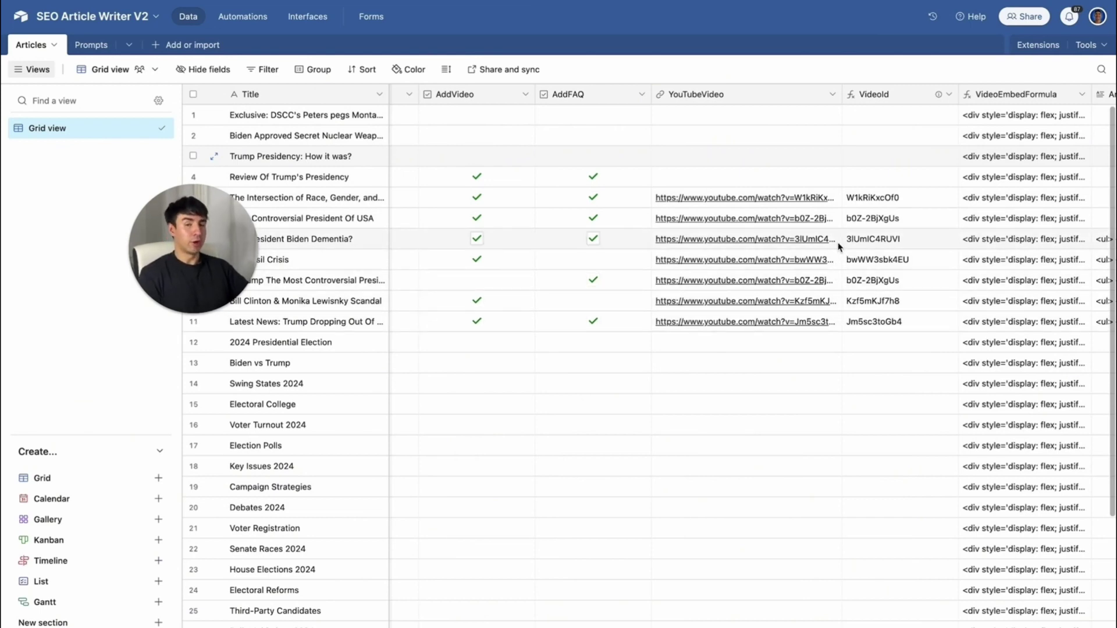
scroll(813, 188, "right", 3)
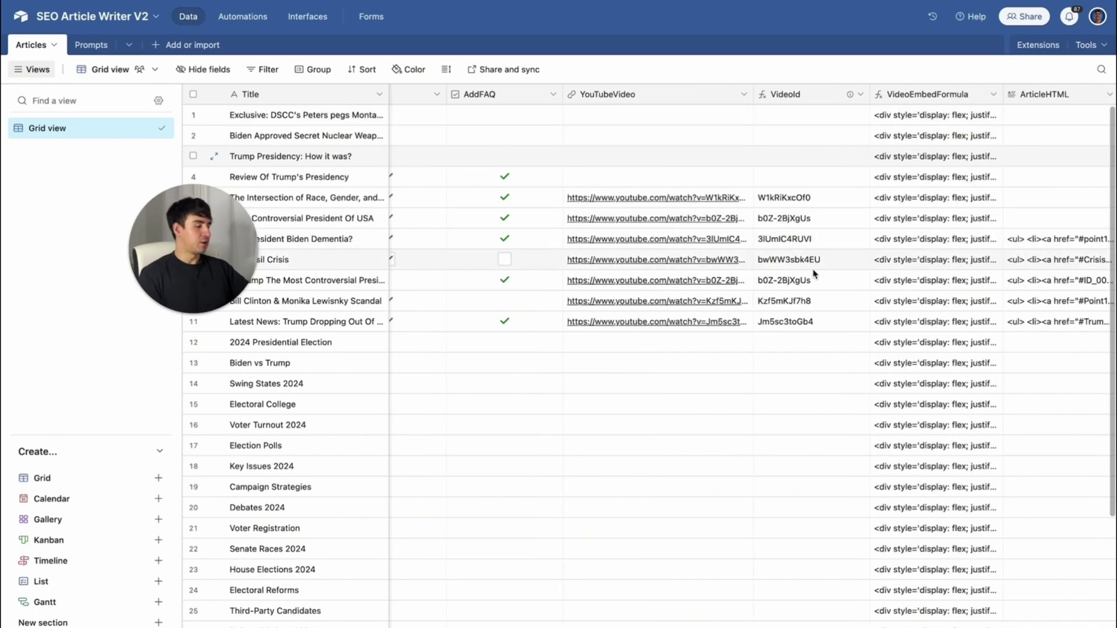
scroll(813, 273, "right", 2)
scroll(814, 274, "right", 2)
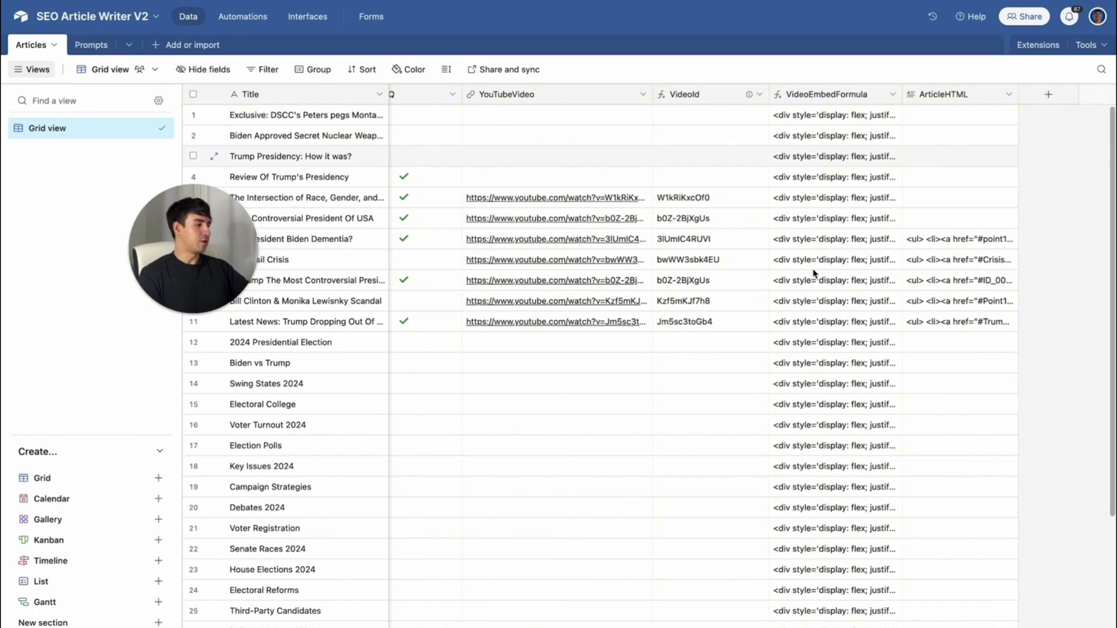
Review the formula behind the VideoEmbedFormula field and close its settings without changes
left_click(810, 98)
left_click(810, 98)
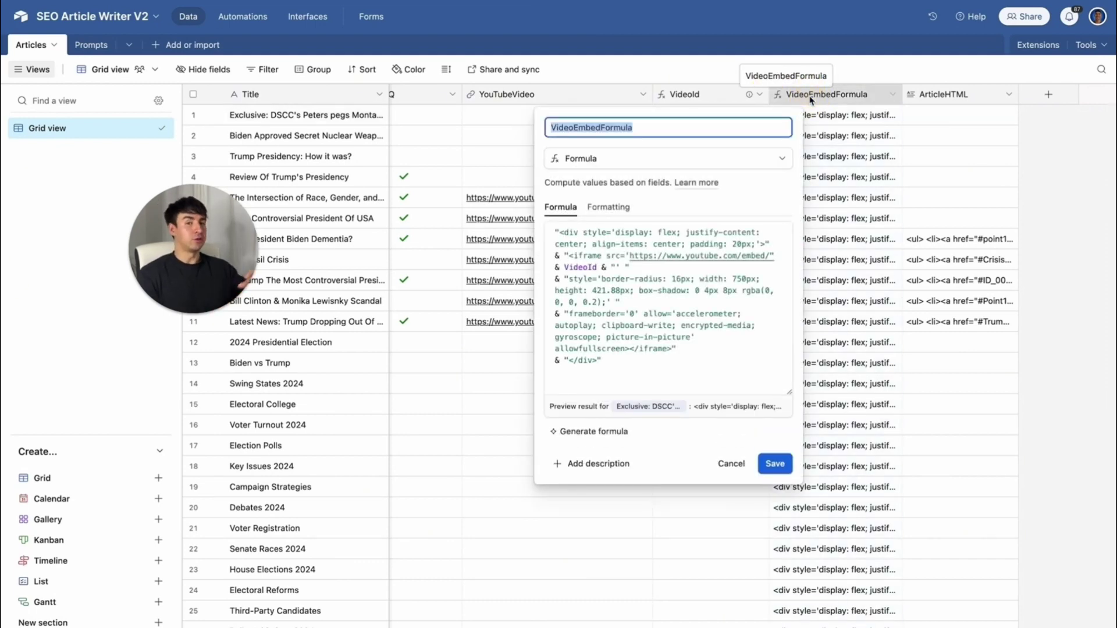
key("Escape")
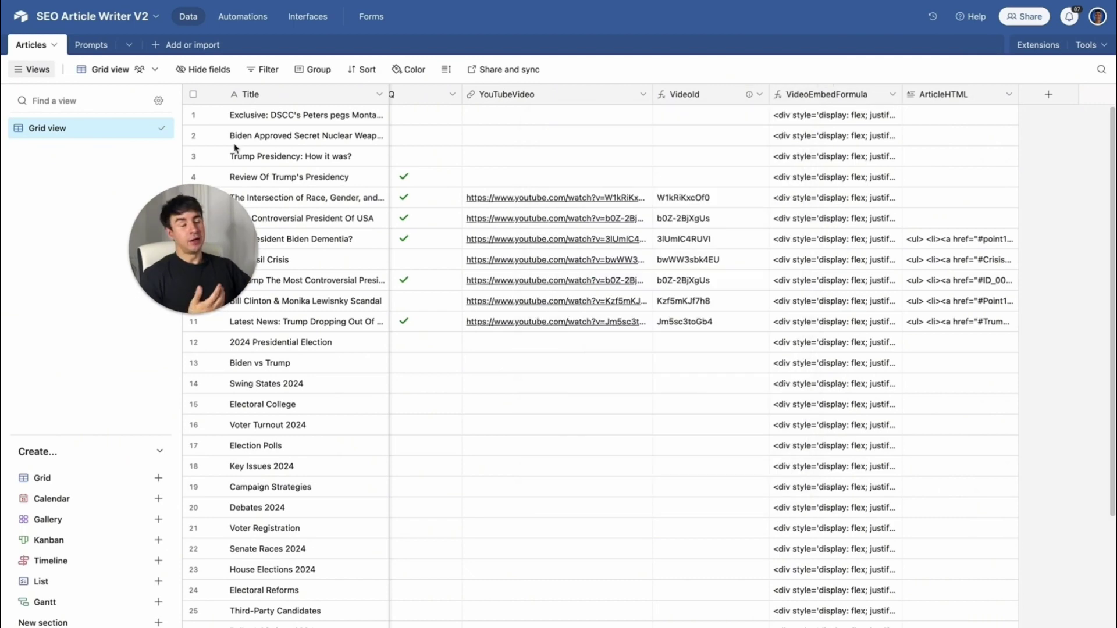
Open the Prompts table and switch it from Gallery View to Grid View
left_click(96, 45)
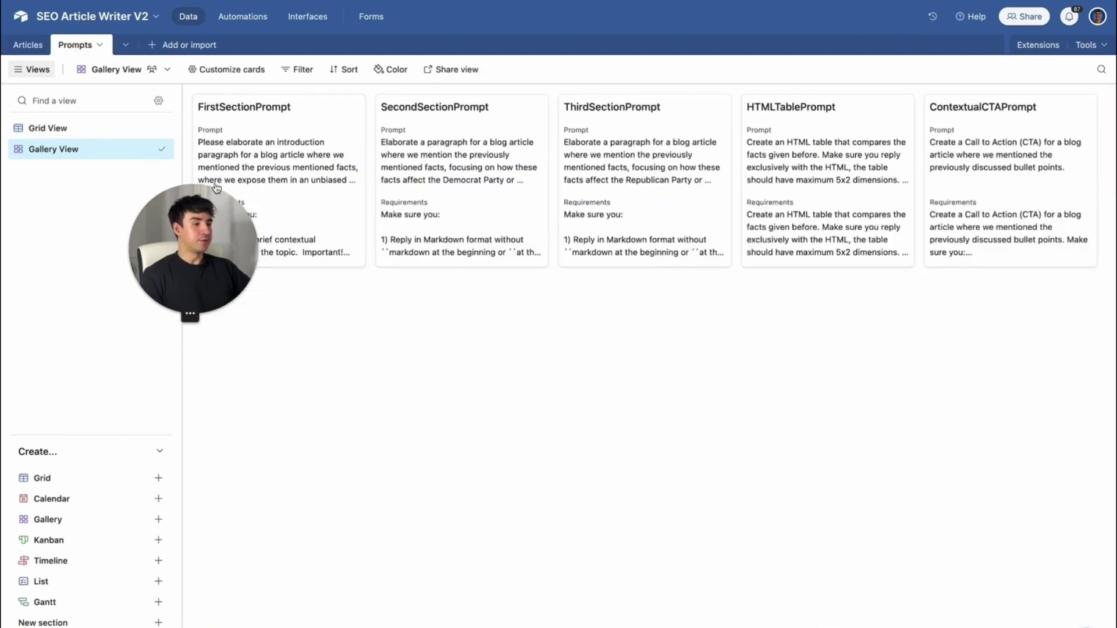
left_click_drag(213, 199, 180, 324)
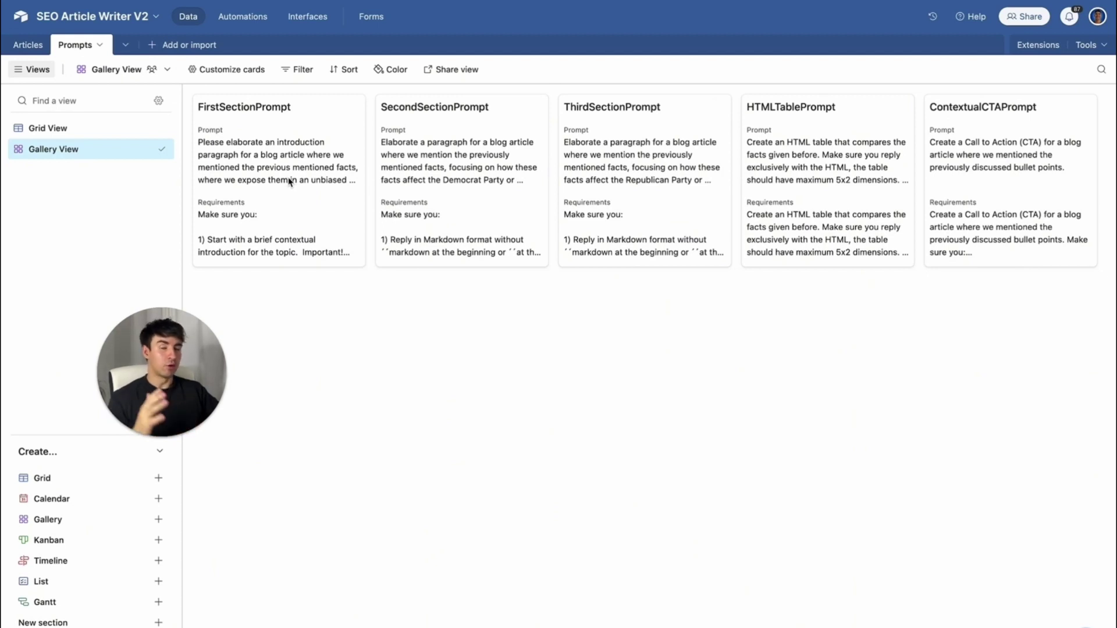
left_click(87, 130)
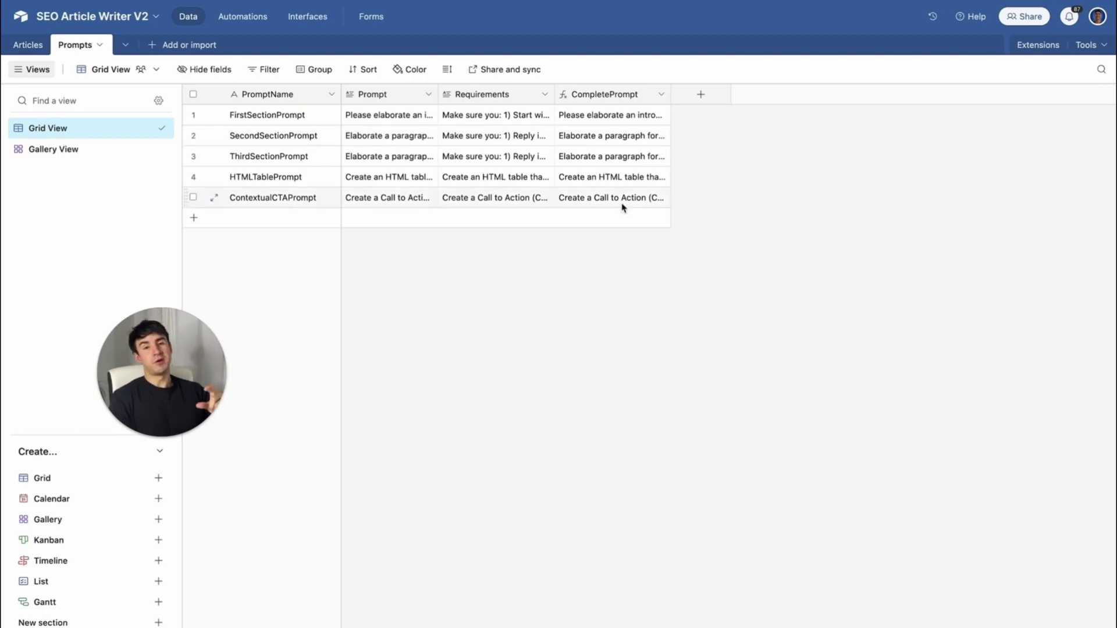
Read the full Requirements text of FirstSectionPrompt, highlighting each numbered rule and the closing language, length and Markdown instructions
left_click(512, 115)
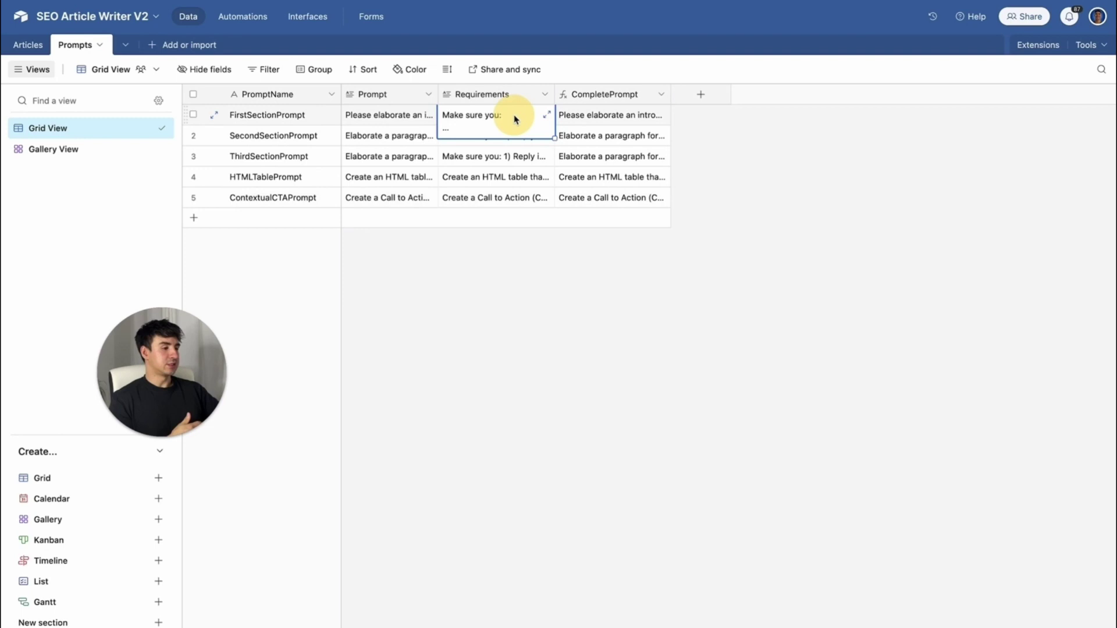
left_click(548, 114)
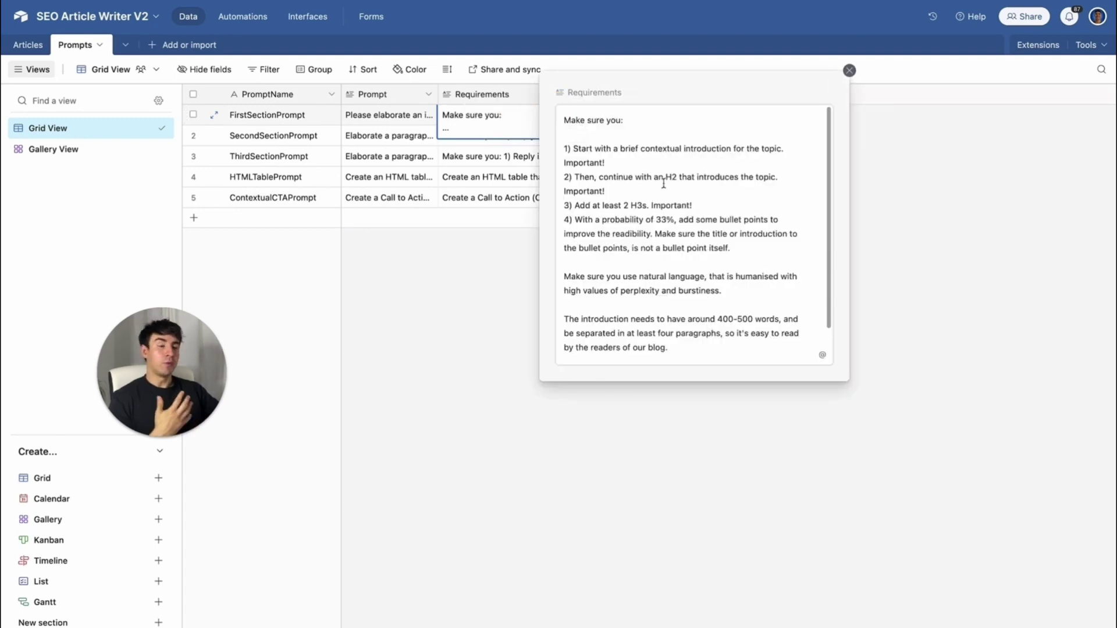
left_click_drag(618, 159, 573, 148)
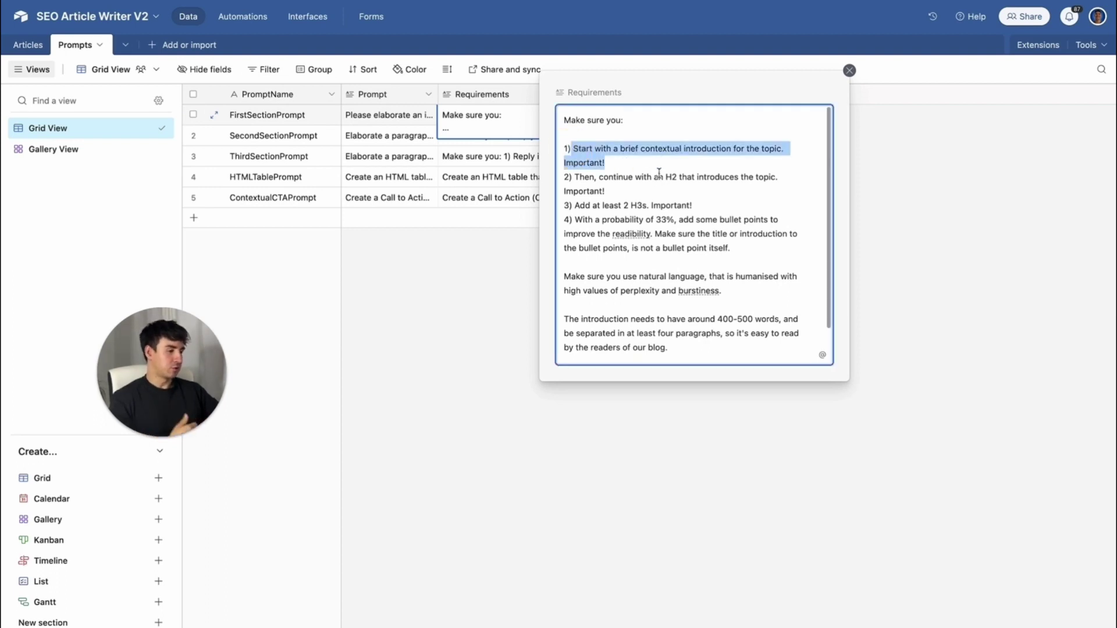
left_click_drag(606, 191, 574, 177)
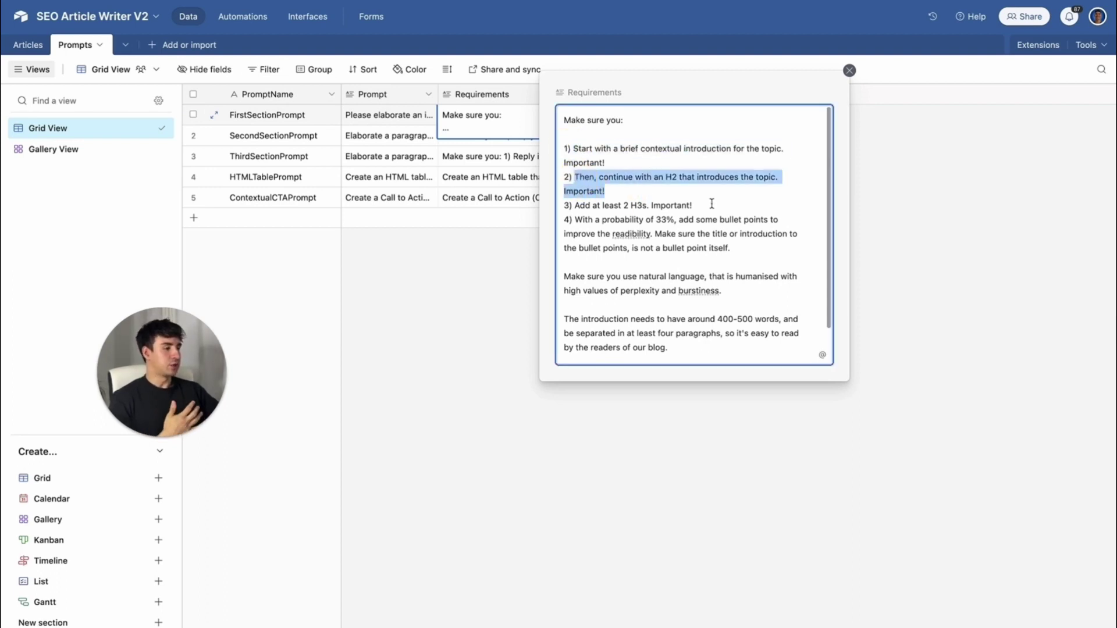
scroll(657, 211, "down", 2)
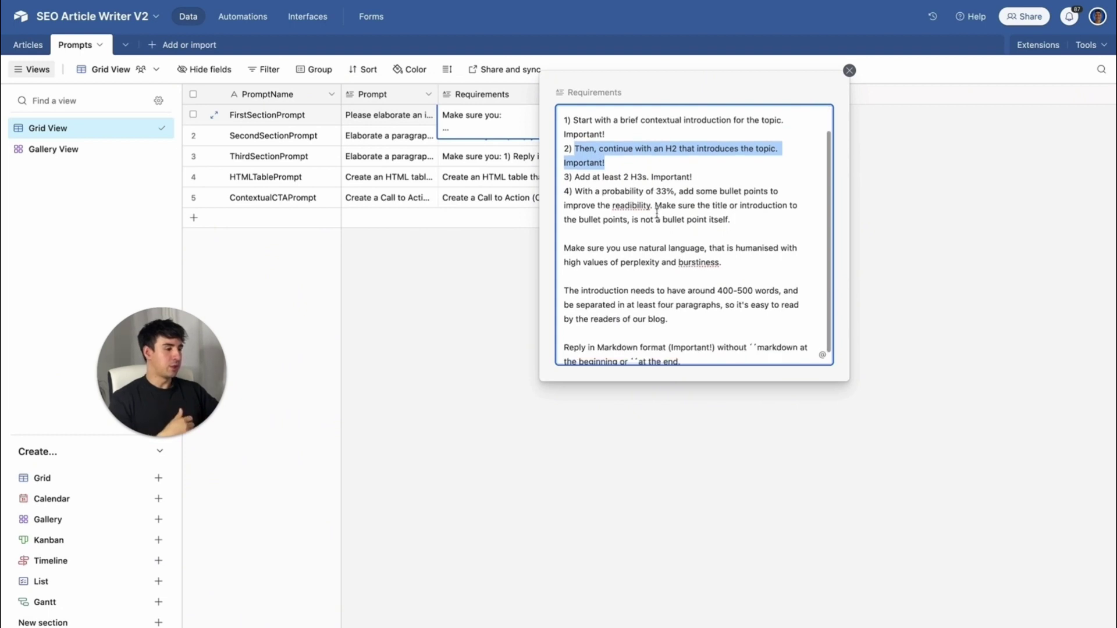
left_click(576, 165)
left_click_drag(576, 165, 711, 165)
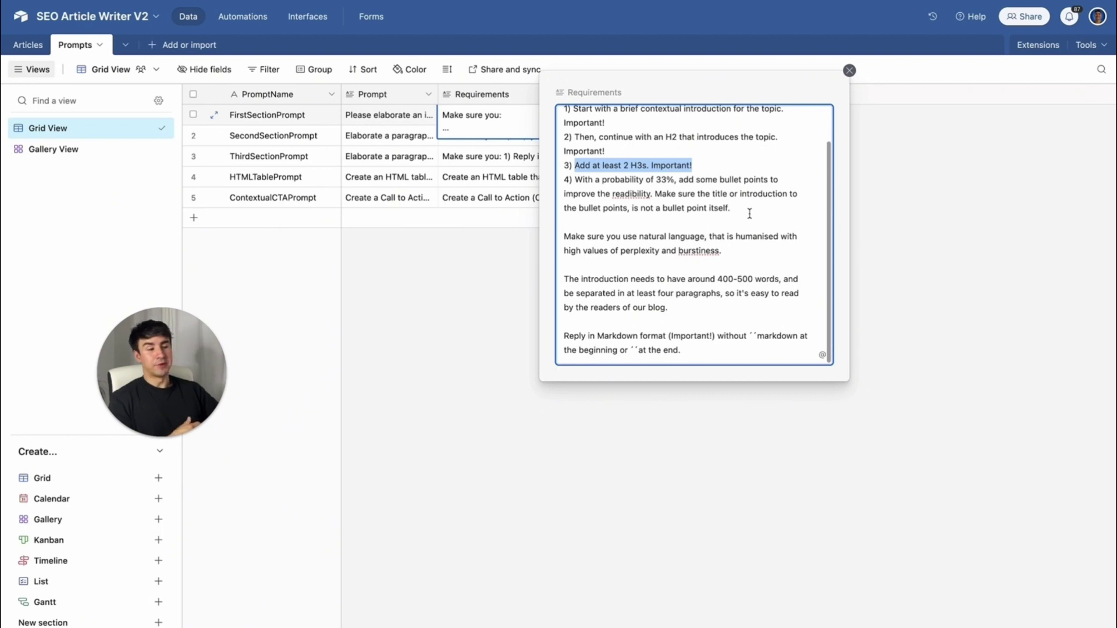
left_click_drag(750, 213, 576, 180)
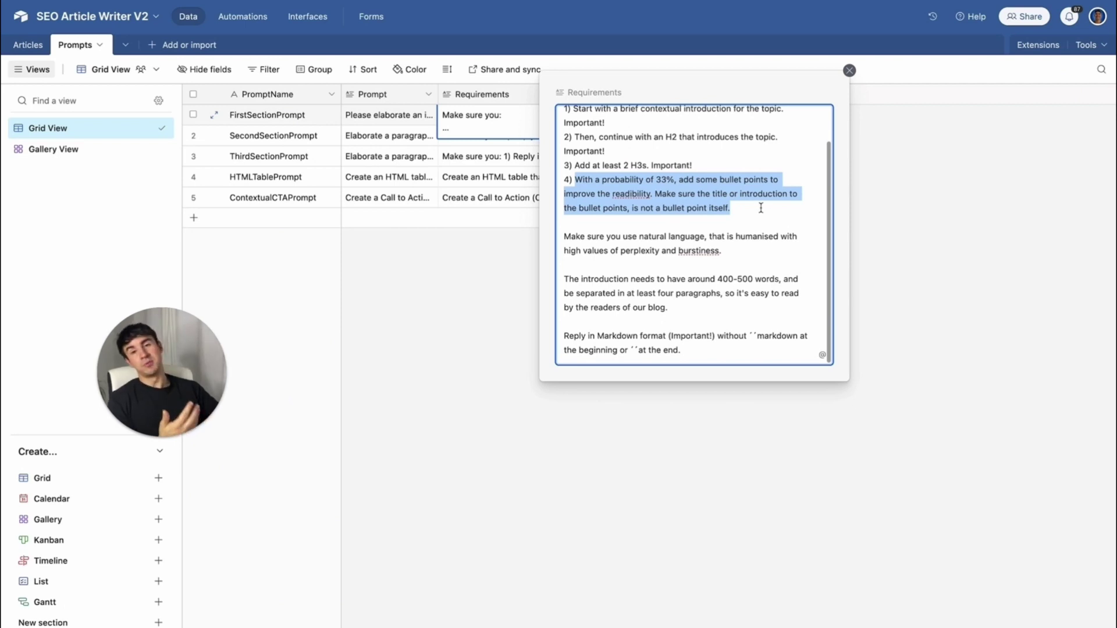
left_click_drag(562, 228, 727, 354)
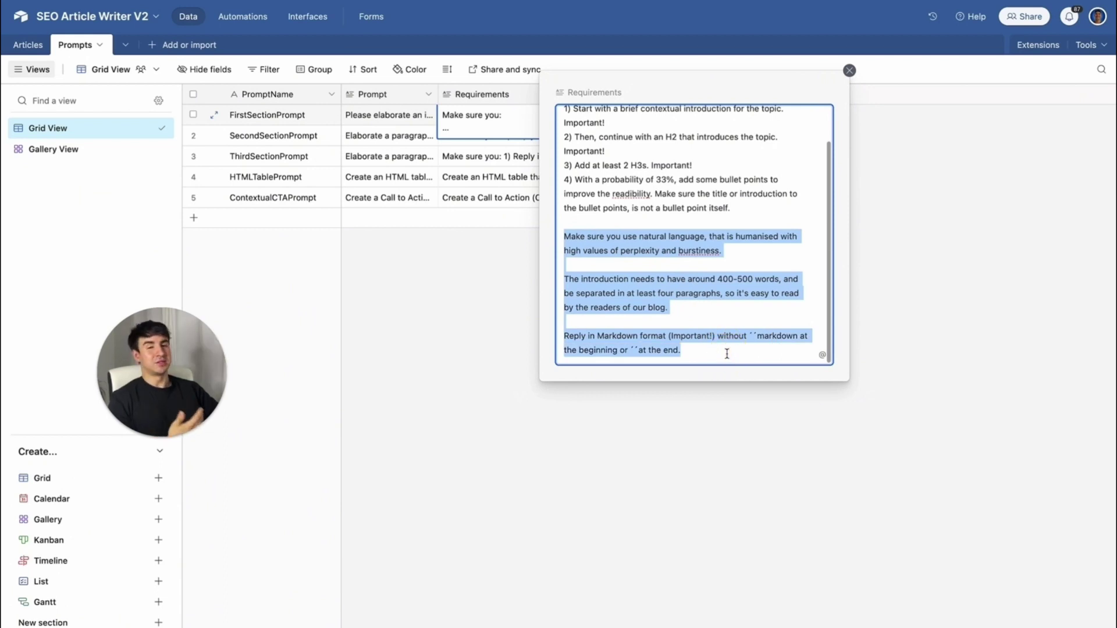
Open the Prompt text of FirstSectionPrompt, highlight the whole instruction while reading it, and close it
left_click(407, 115)
left_click(407, 115)
left_click(428, 114)
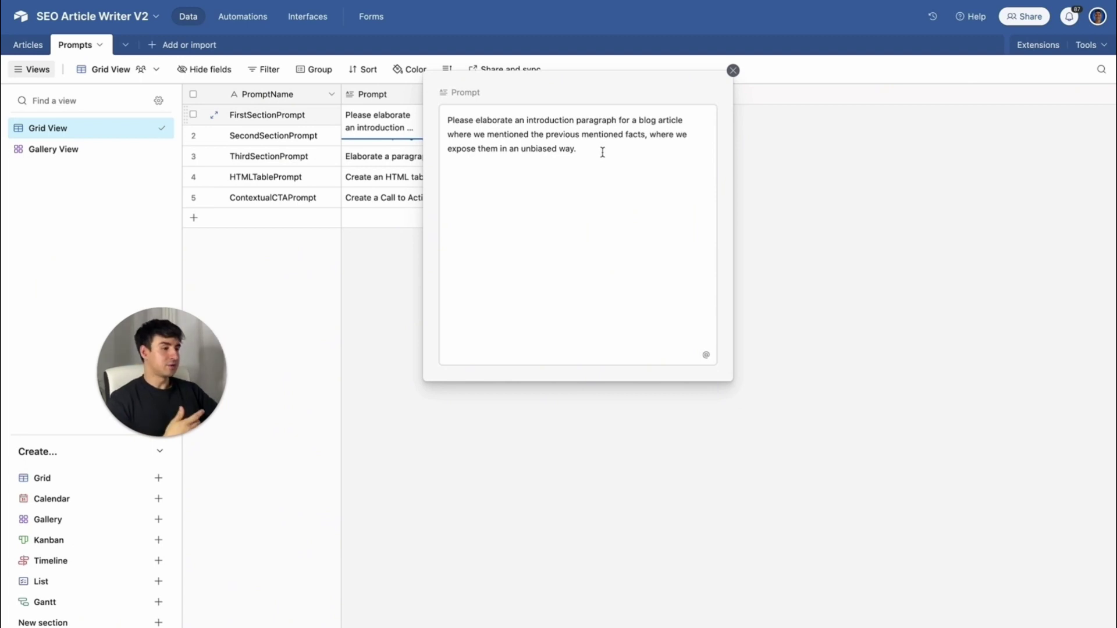
left_click_drag(588, 152, 447, 119)
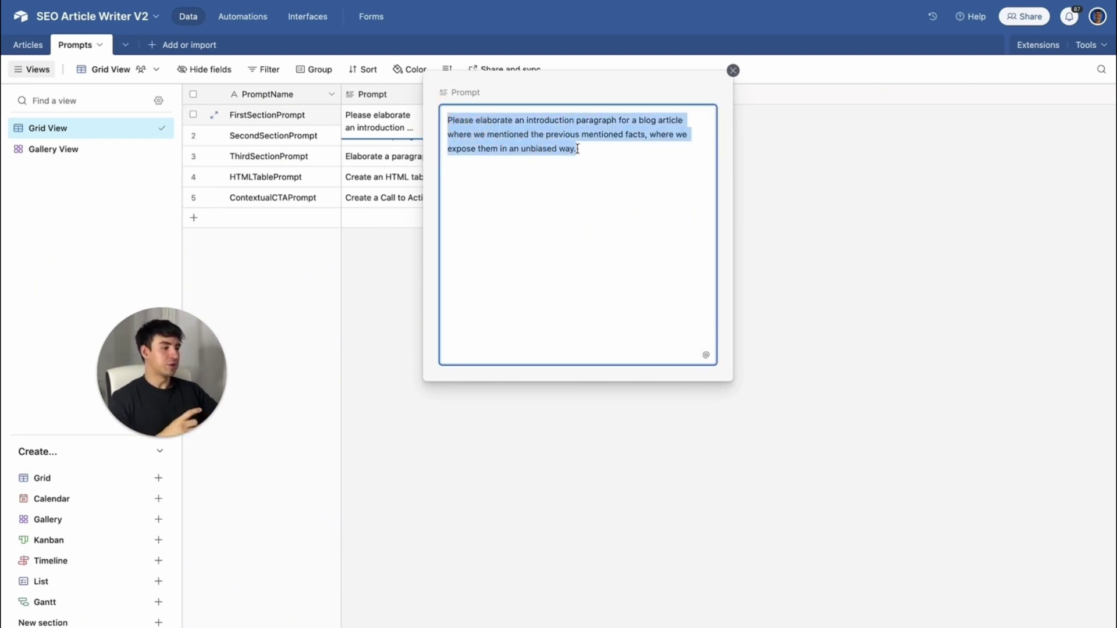
key("Escape")
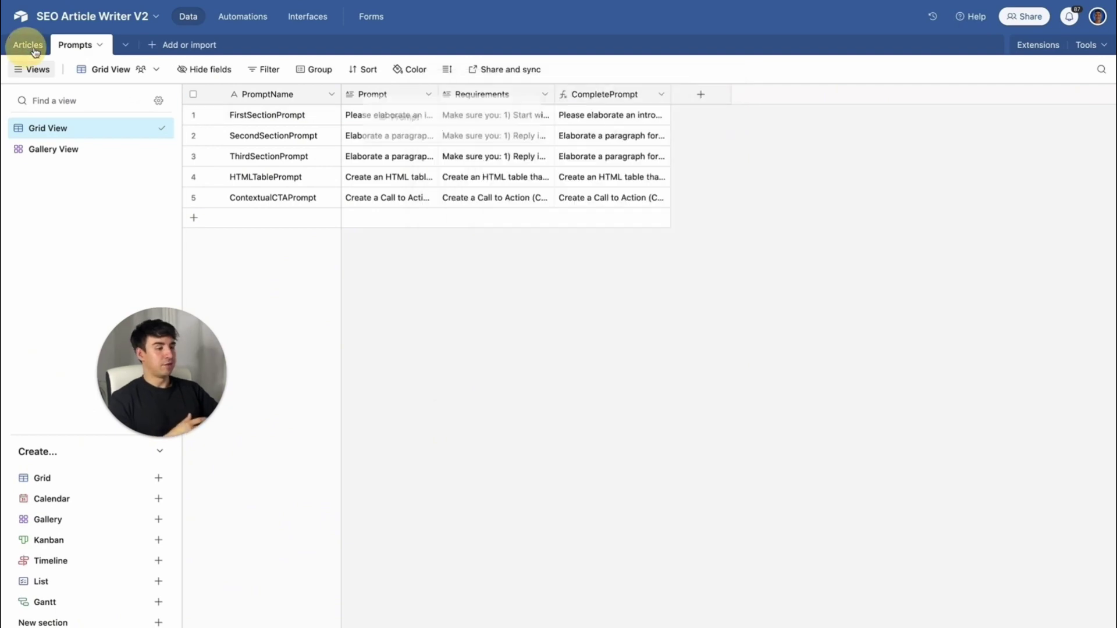
Return to the Articles table and look across its Summary, FactsBulletPoints and Status columns
left_click(25, 45)
scroll(439, 135, "right", 10)
scroll(439, 135, "left", 10)
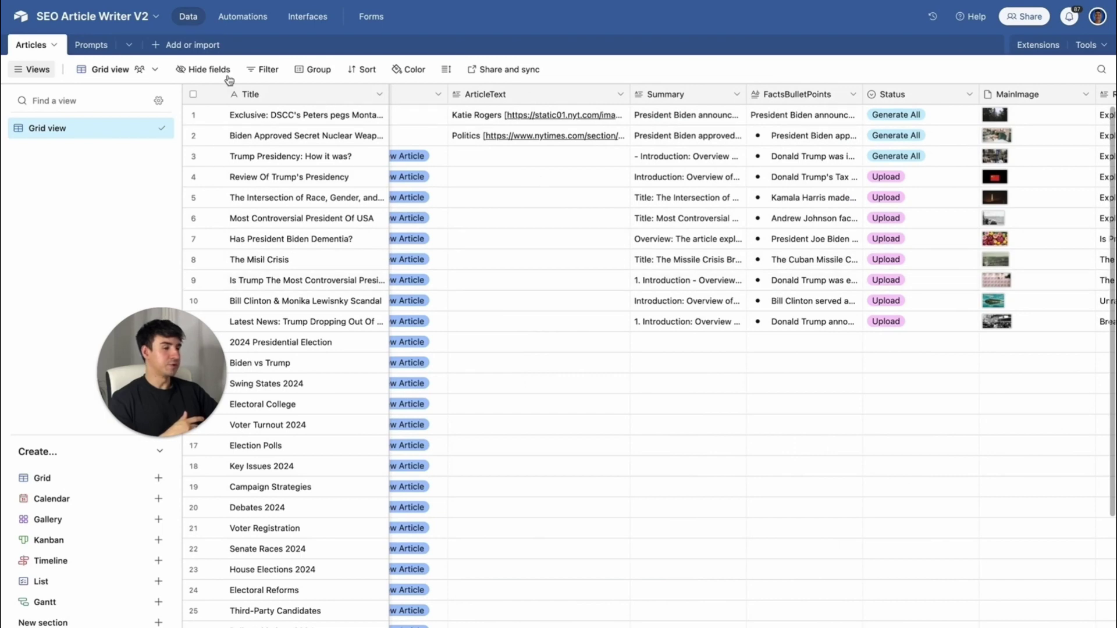
Go back to the Prompts table and highlight the "where we expose them in an unbiased way" part of FirstSectionPrompt's Prompt text
left_click(75, 45)
left_click(429, 117)
left_click_drag(645, 134, 683, 157)
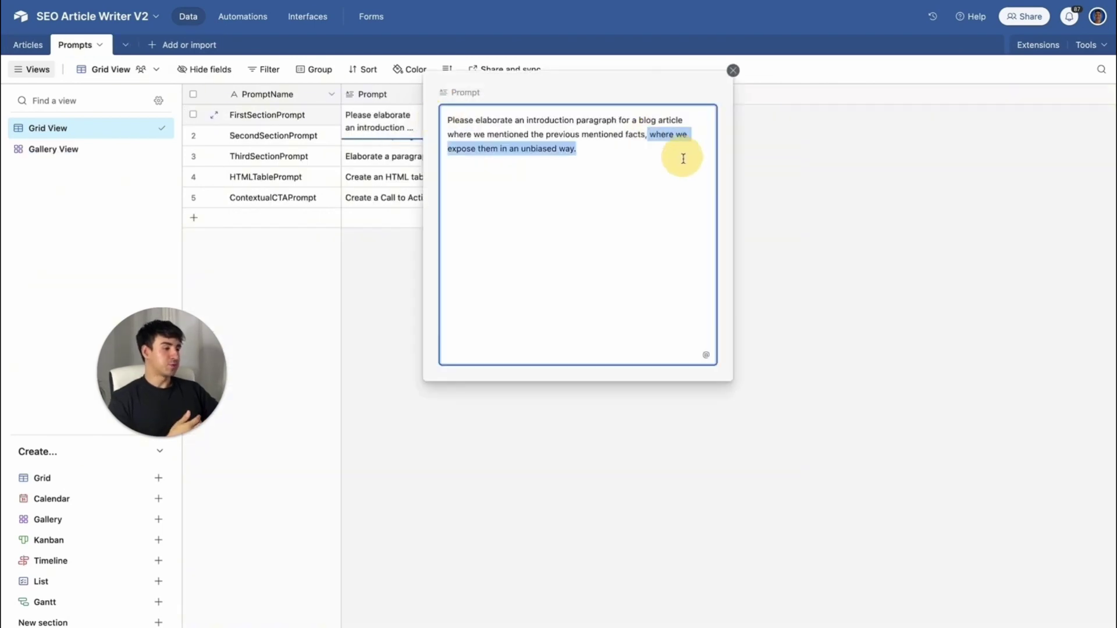
Open the Prompt text of SecondSectionPrompt and highlight the part about how the facts affect the Democrat Party or Democrat voters
left_click(424, 142)
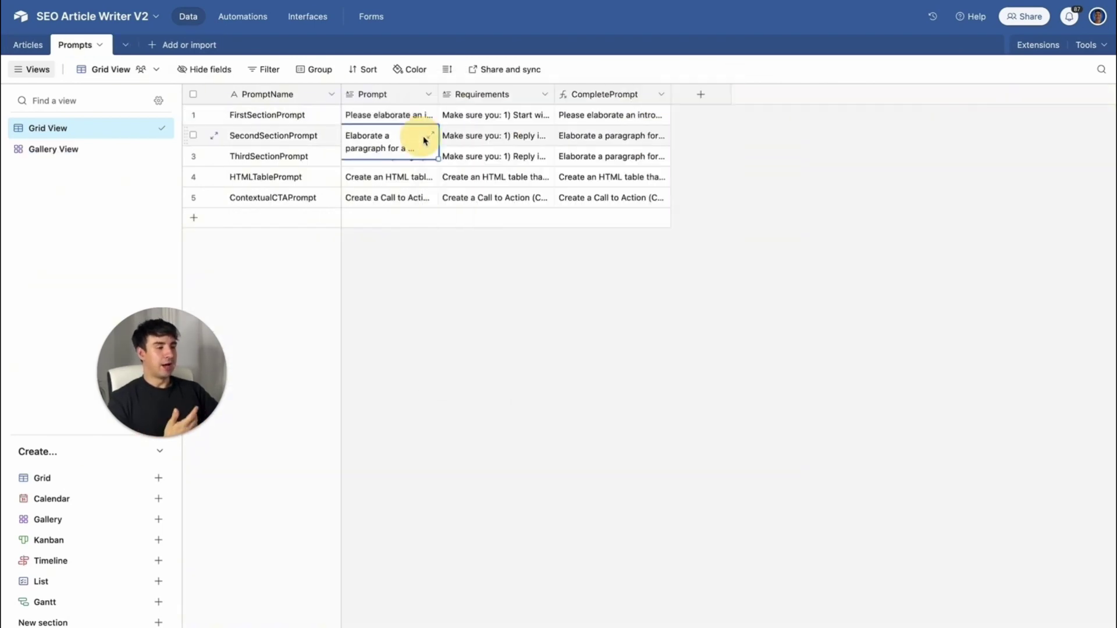
left_click(429, 138)
left_click_drag(633, 155, 556, 134)
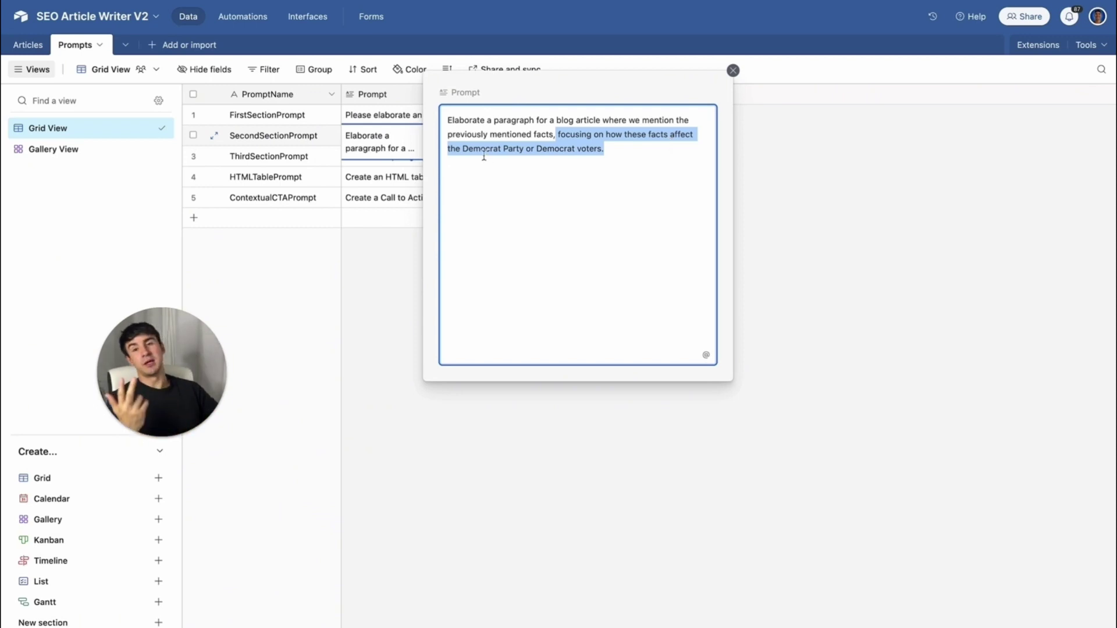
left_click_drag(621, 152, 463, 152)
Close the SecondSectionPrompt text and open the full Prompt text of ThirdSectionPrompt
left_click(387, 176)
left_click(430, 157)
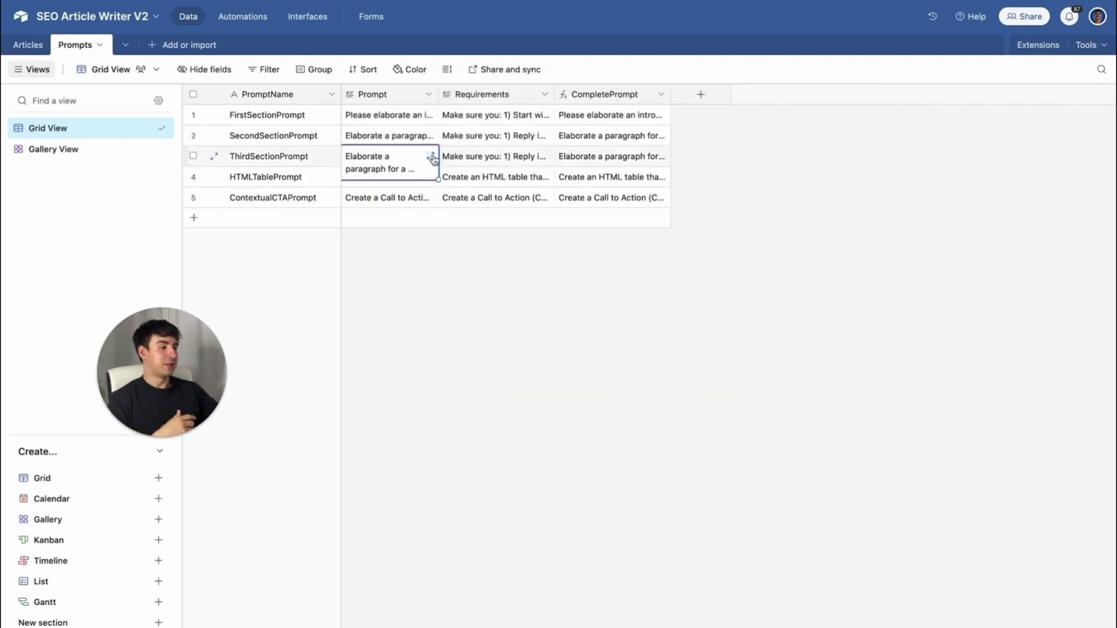
left_click(432, 156)
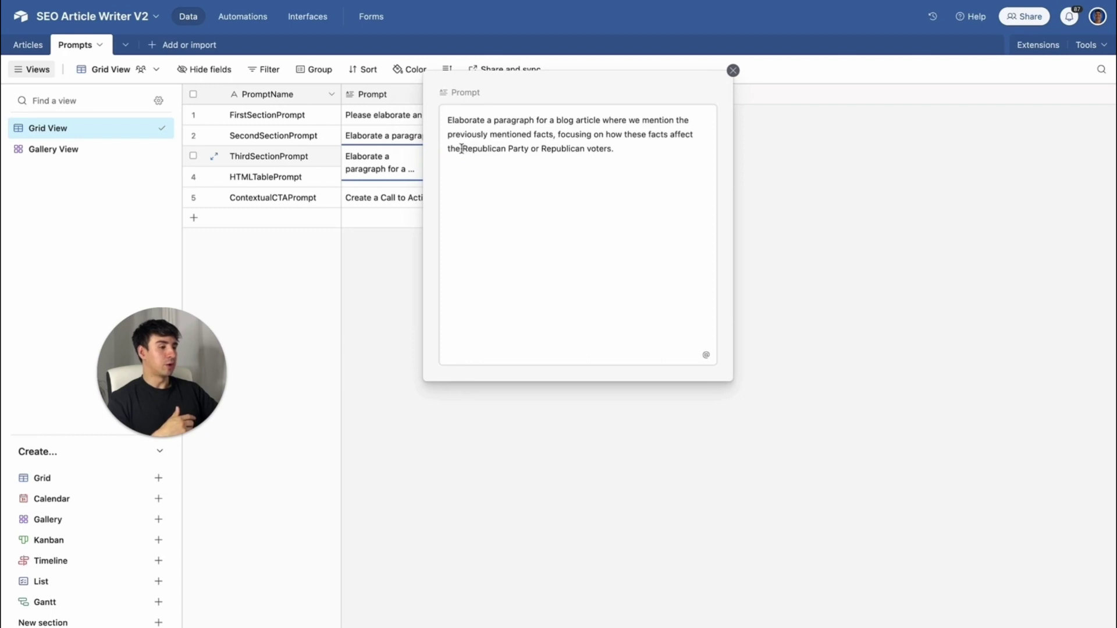
Highlight the "Republican Party or Republican voters" part of the ThirdSectionPrompt text and clear the highlight
left_click_drag(462, 149, 638, 150)
left_click(621, 165)
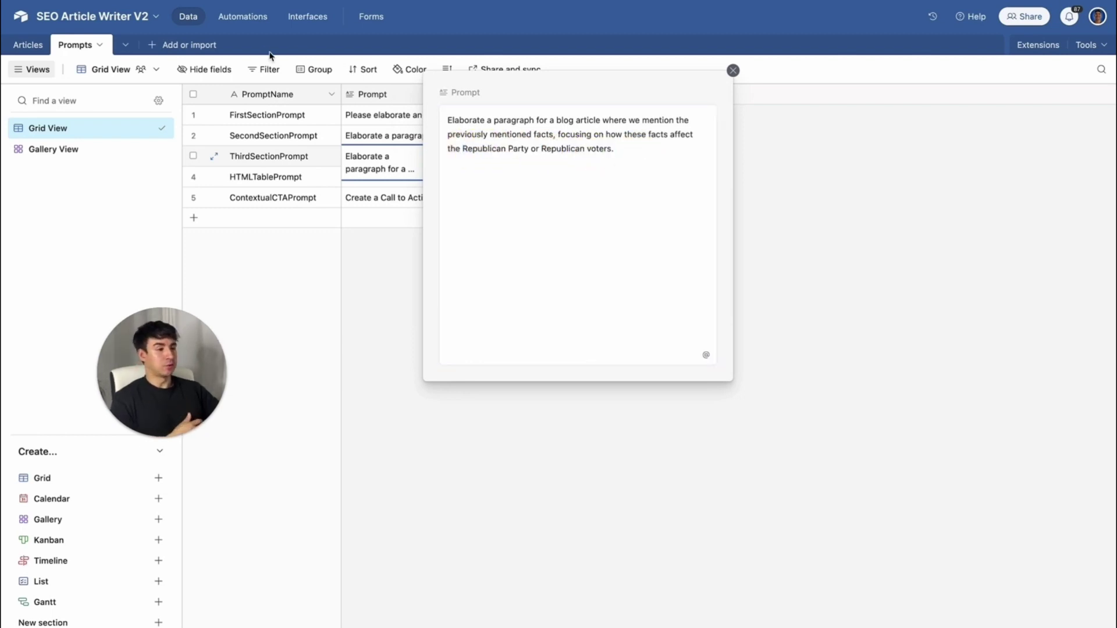
Open the Launches Script To Summarise Article automation and show the conditions of its record-matching trigger
left_click(246, 22)
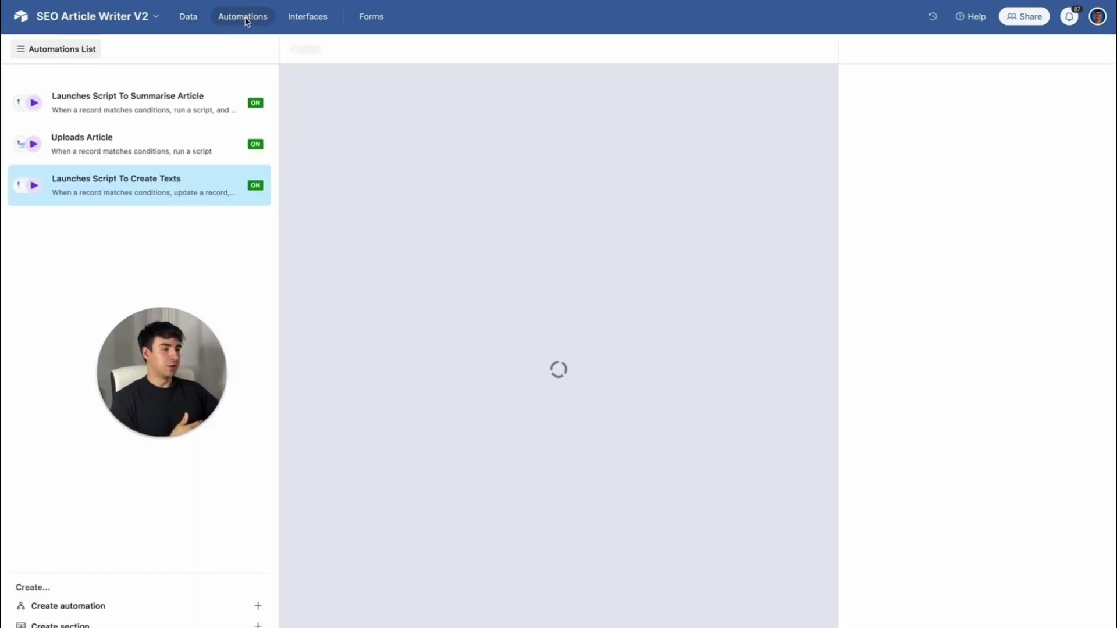
left_click(200, 120)
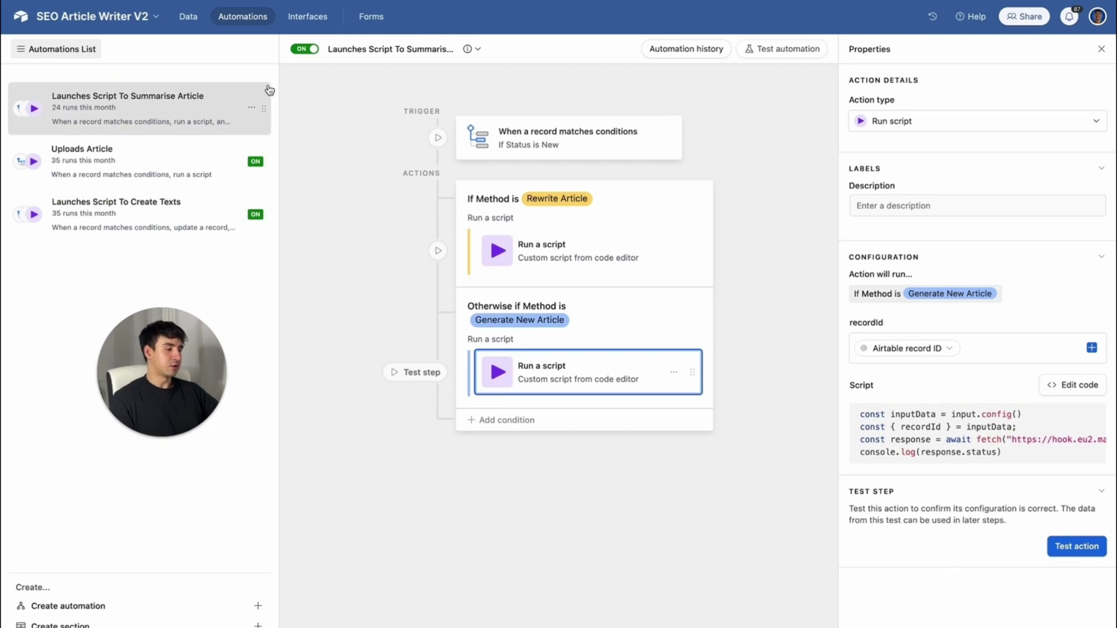
left_click(570, 138)
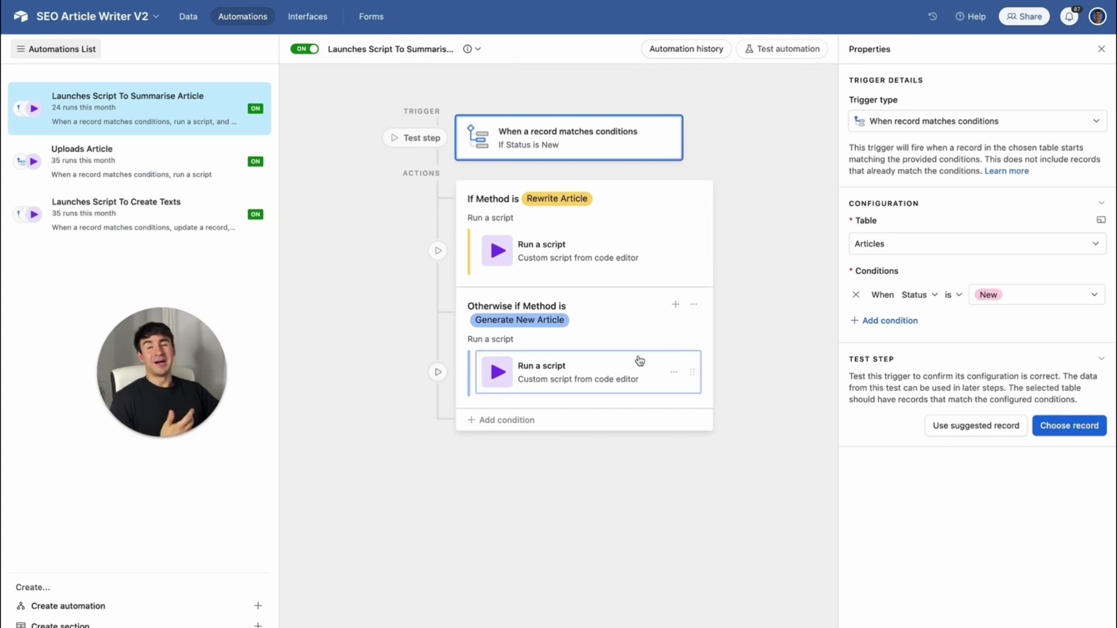
Switch to Make to view the Scrapes & Summarises Articles scenario diagram and return to the Airtable automations
mouse_move(3, 326)
left_click(59, 305)
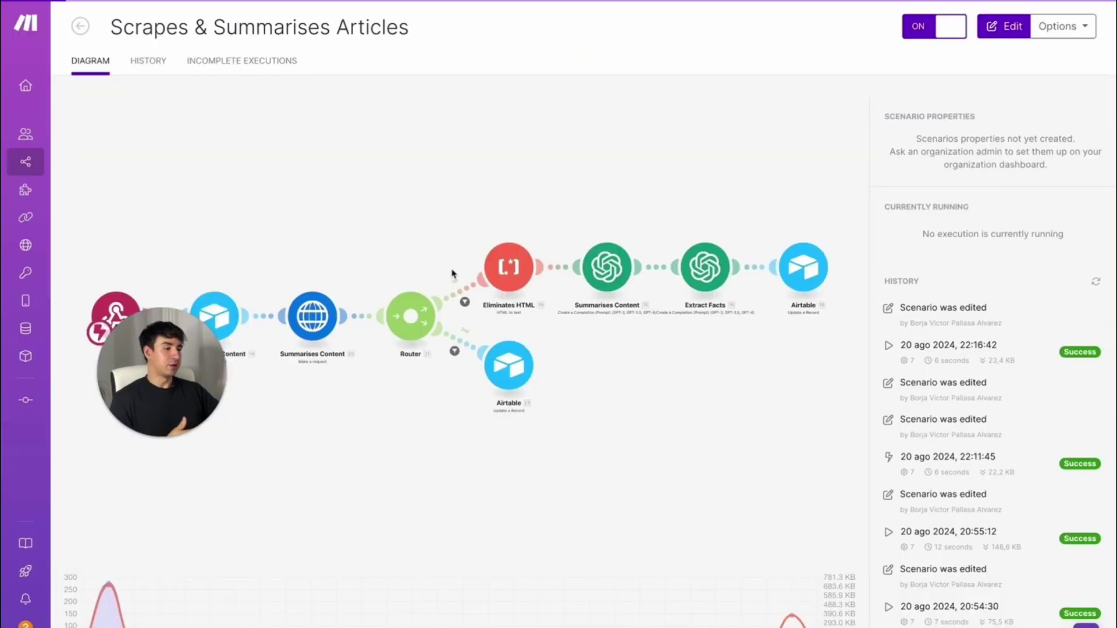
mouse_move(2, 342)
left_click(46, 341)
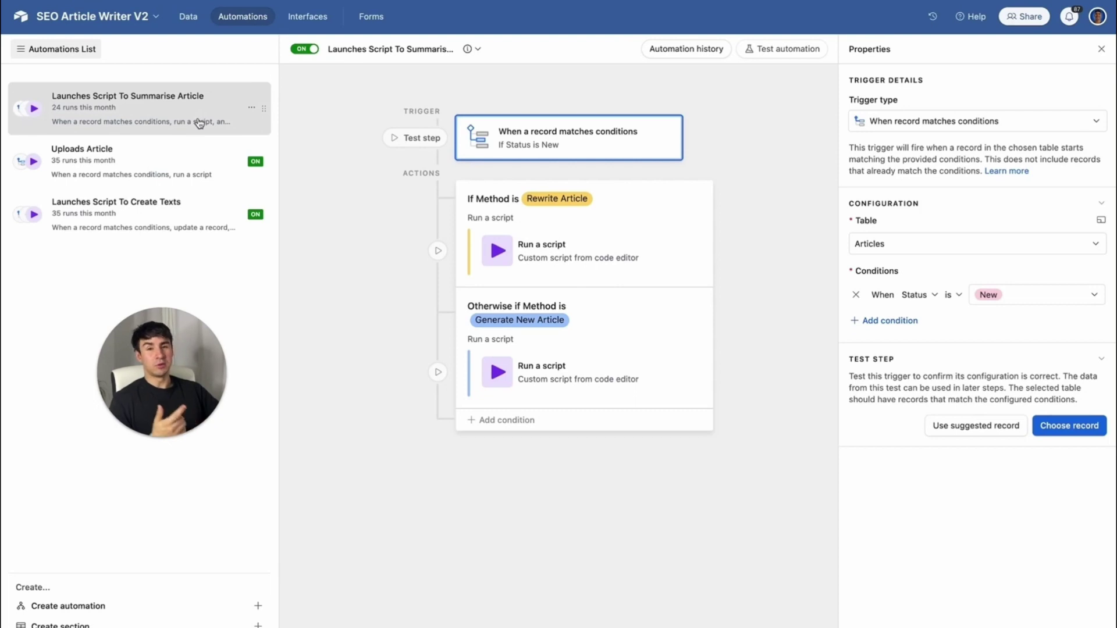
Review the Launches Script To Create Texts automation's record update and script code, and switch to the Creates Article From News V2 scenario in Make
left_click(162, 221)
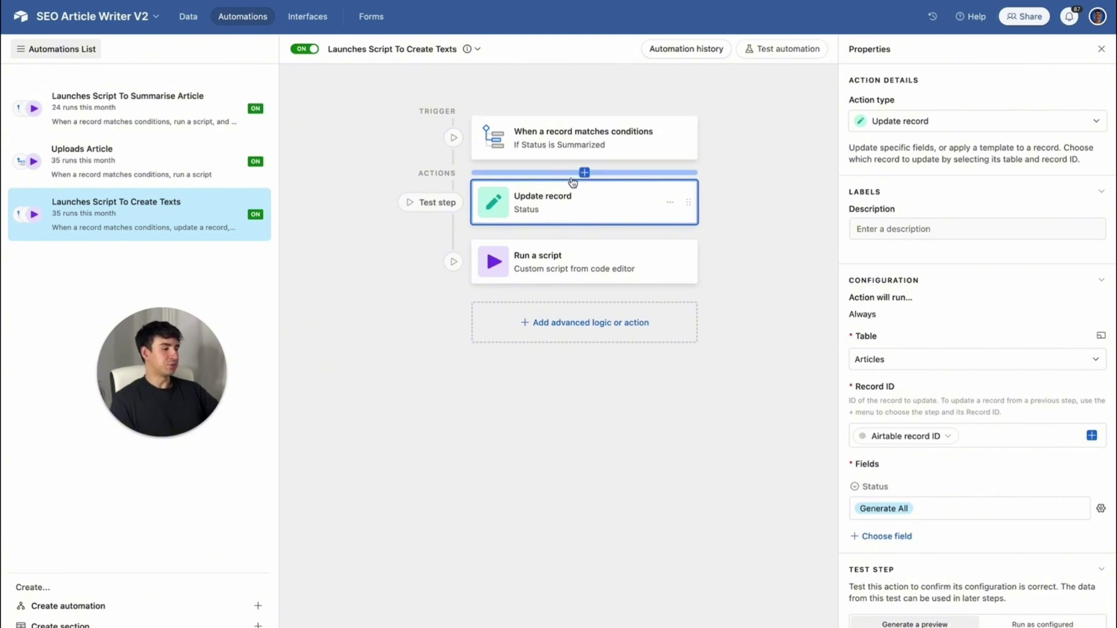
scroll(873, 407, "down", 1)
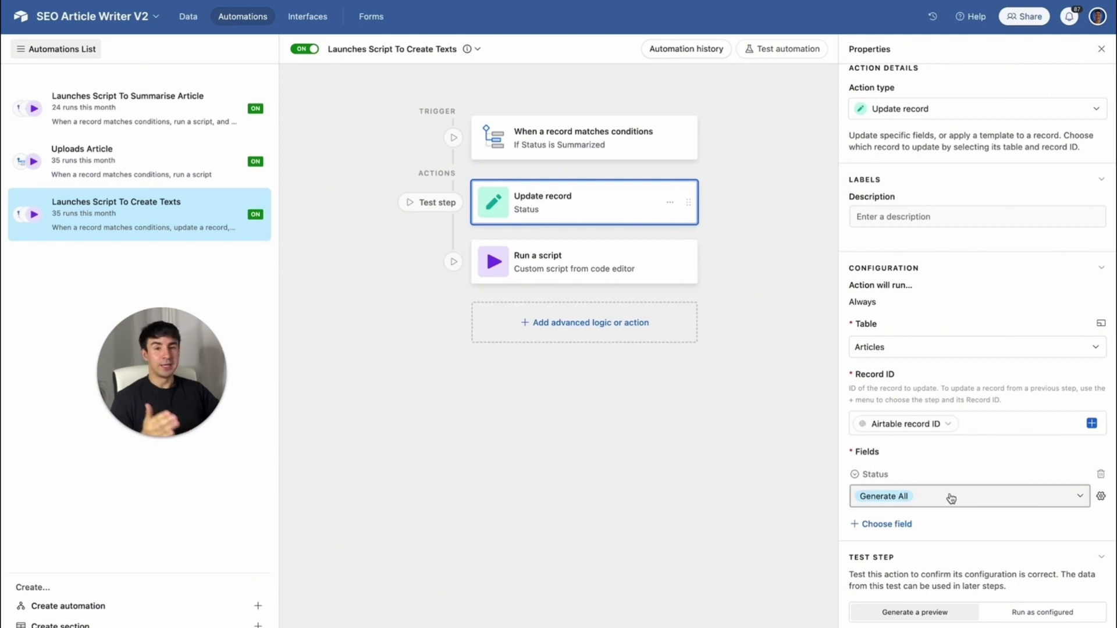
left_click(617, 253)
left_click(1070, 377)
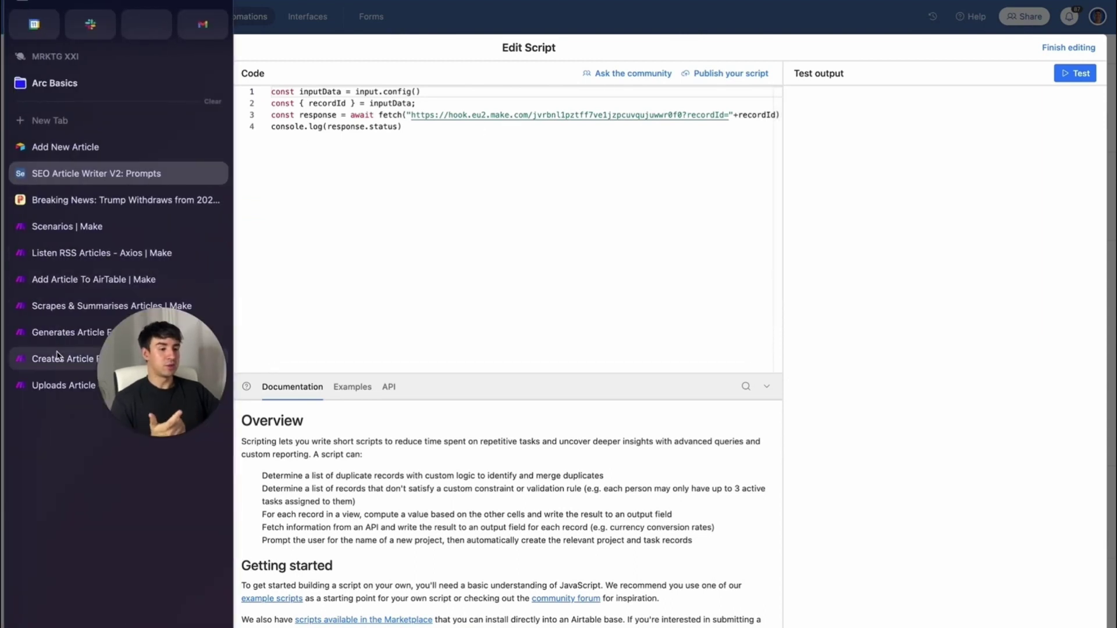
left_click(63, 352)
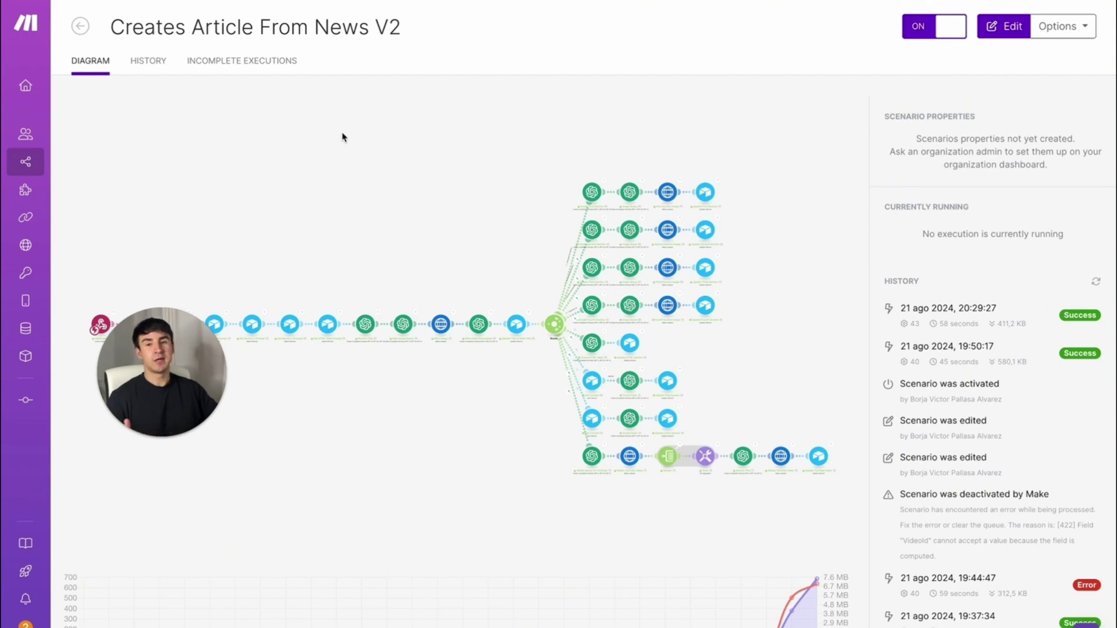
Go to the Listen RSS Articles - Axios scenario, open the RSS module and highlight its feed URL
mouse_move(3, 239)
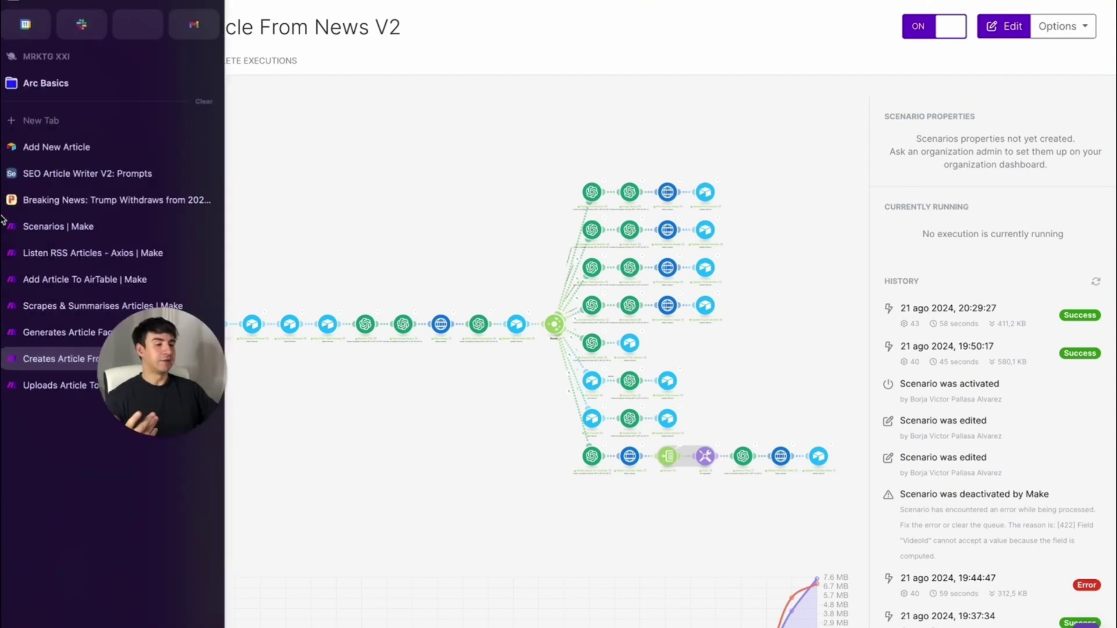
left_click(87, 249)
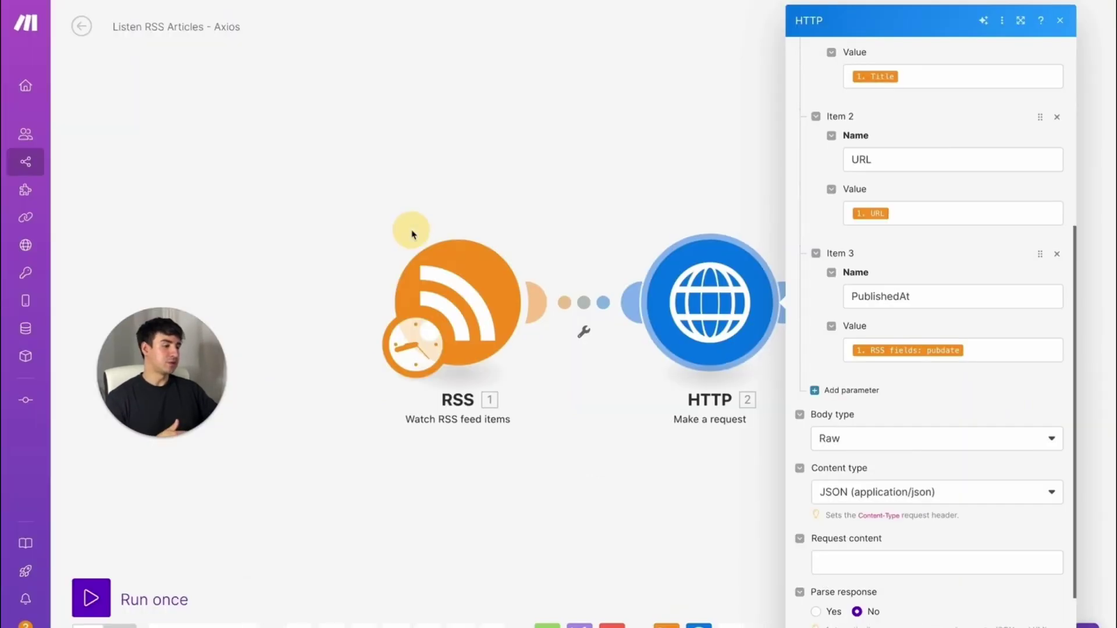
left_click(411, 230)
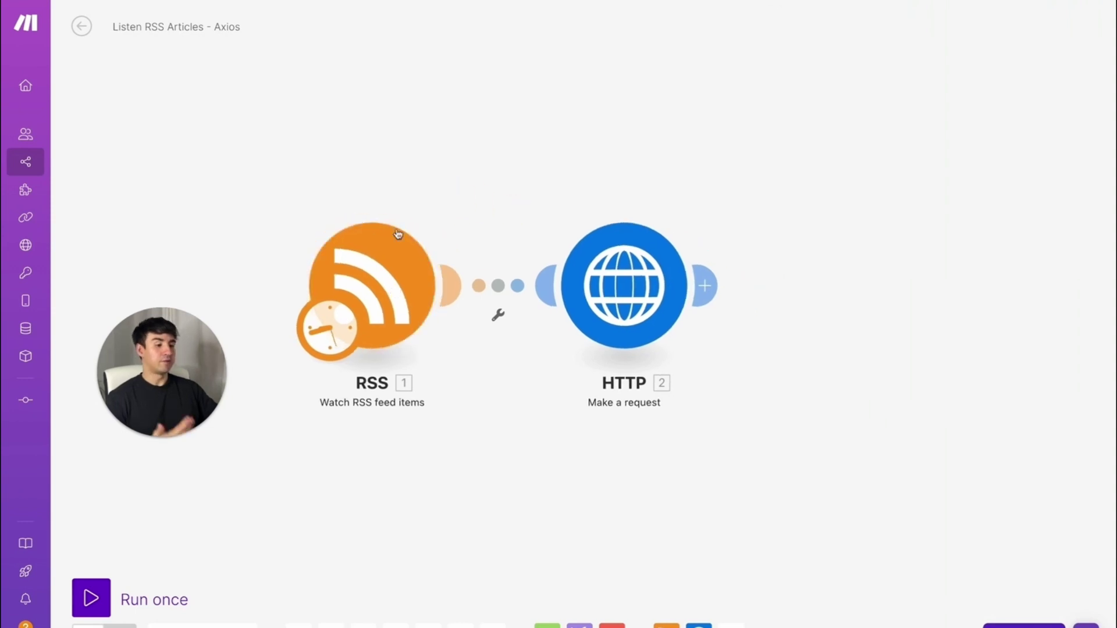
left_click(364, 285)
left_click_drag(639, 198, 439, 194)
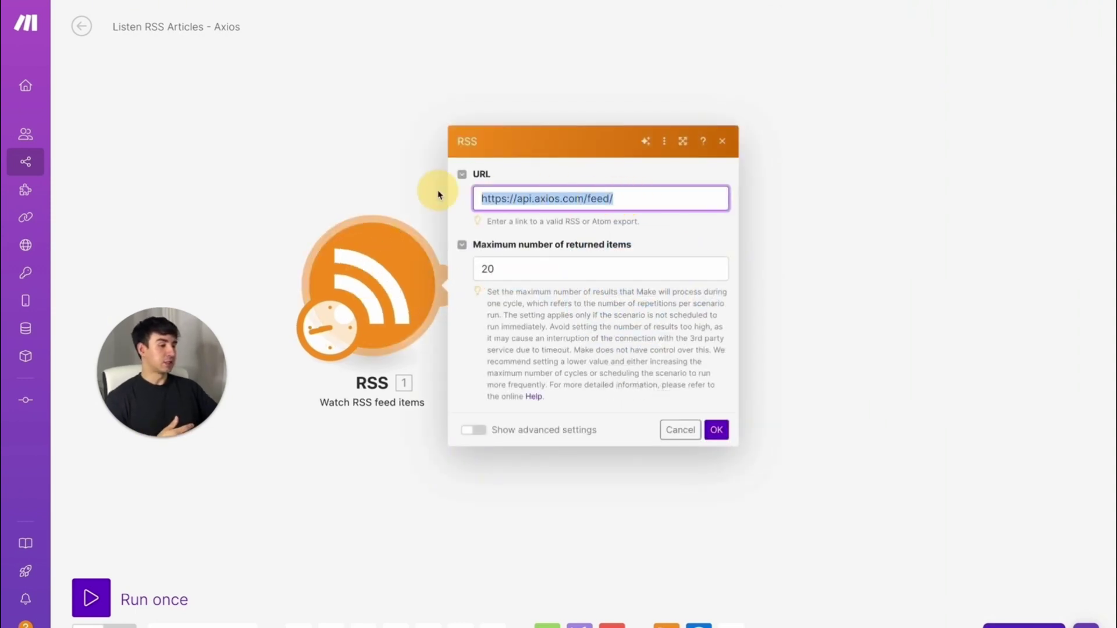
left_click(366, 175)
Open the HTTP module of the RSS scenario, highlight its webhook URL and close the settings
left_click(640, 285)
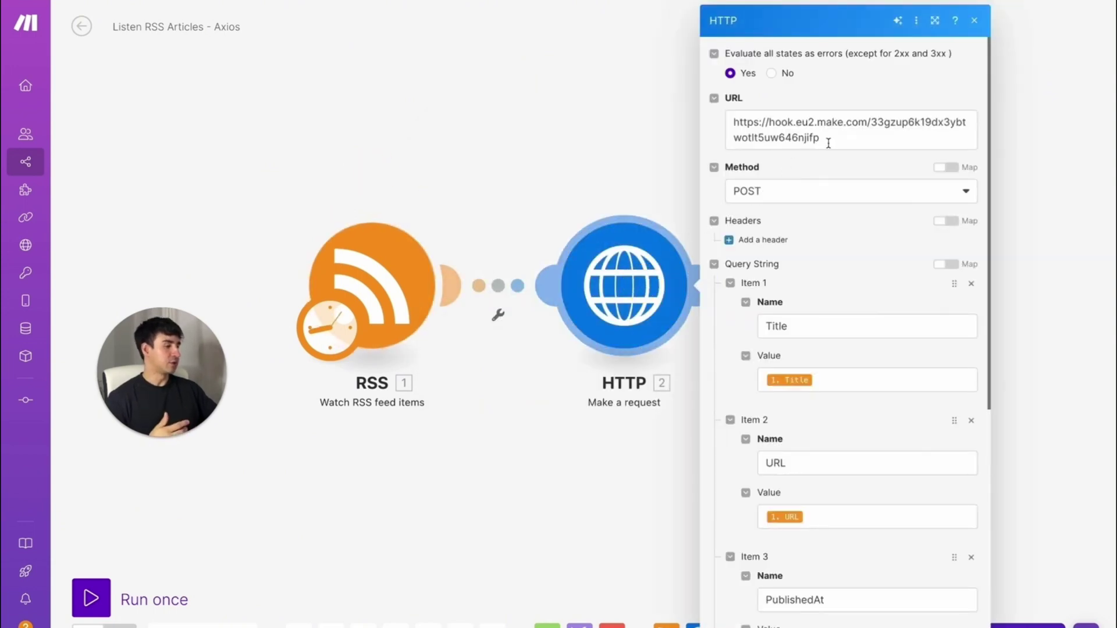
left_click_drag(828, 139, 710, 106)
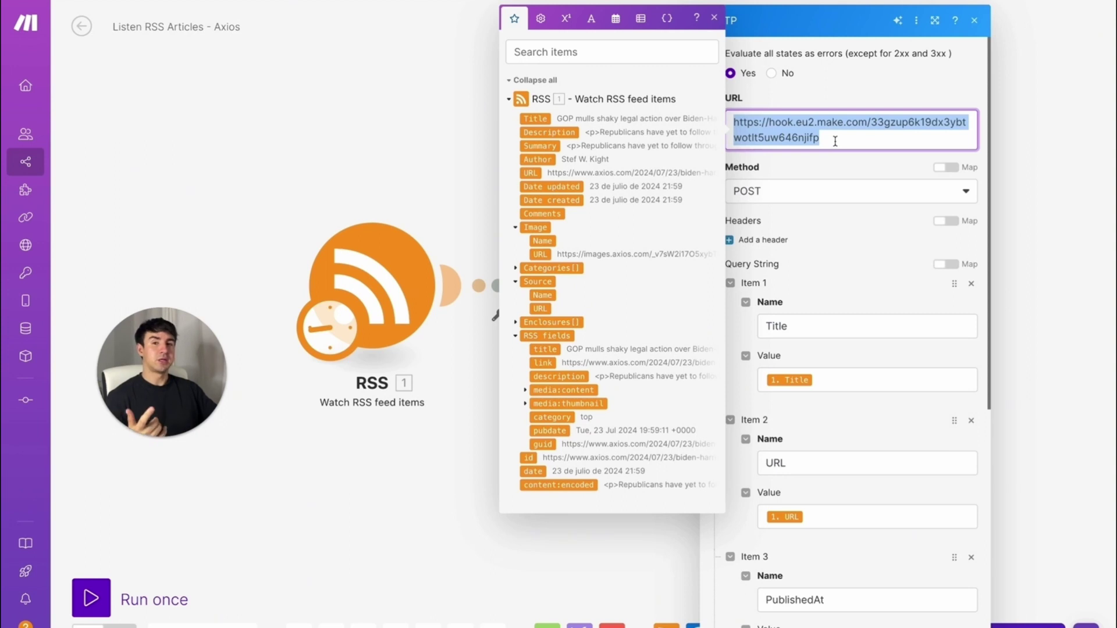
left_click(289, 171)
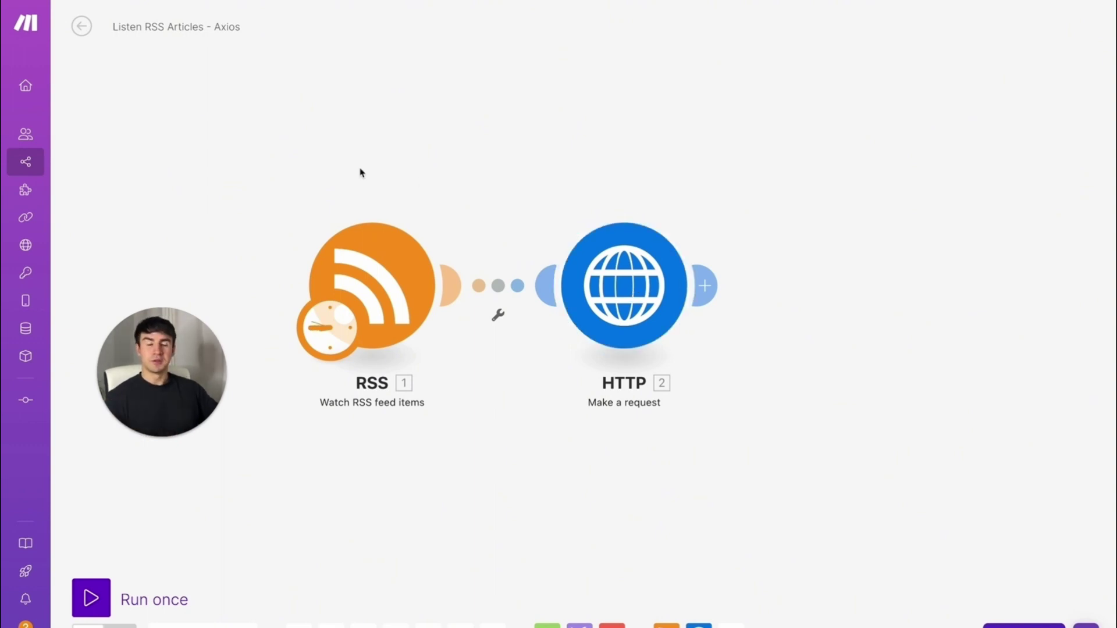
Compare the webhook address in the Add Article To AirTable scenario with the HTTP module's URL in Listen RSS Articles - Axios
mouse_move(3, 213)
left_click(124, 280)
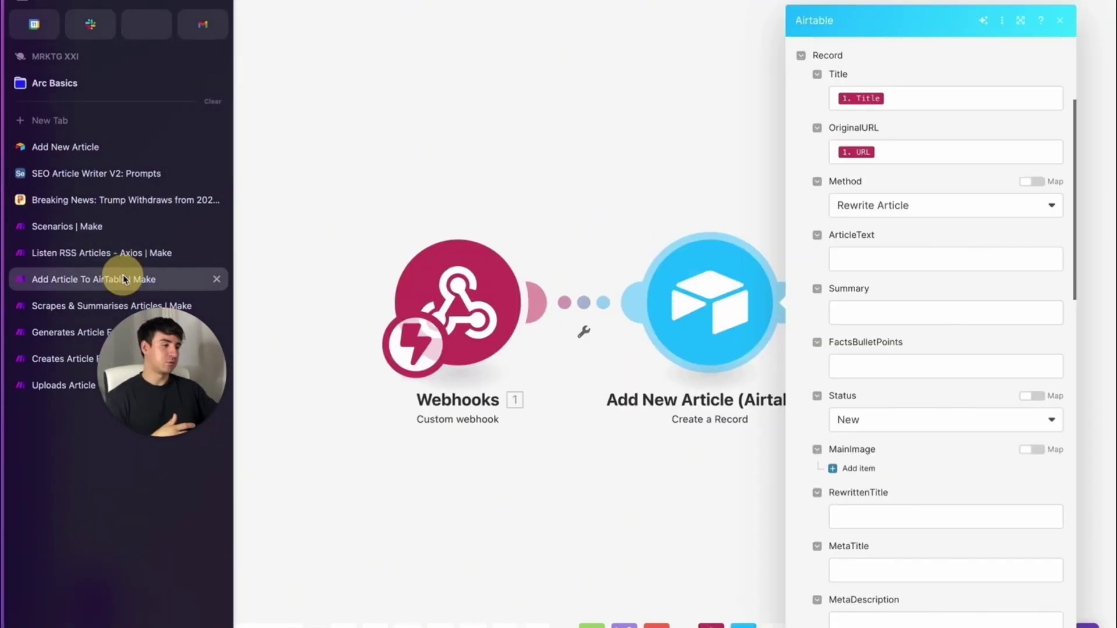
left_click(506, 160)
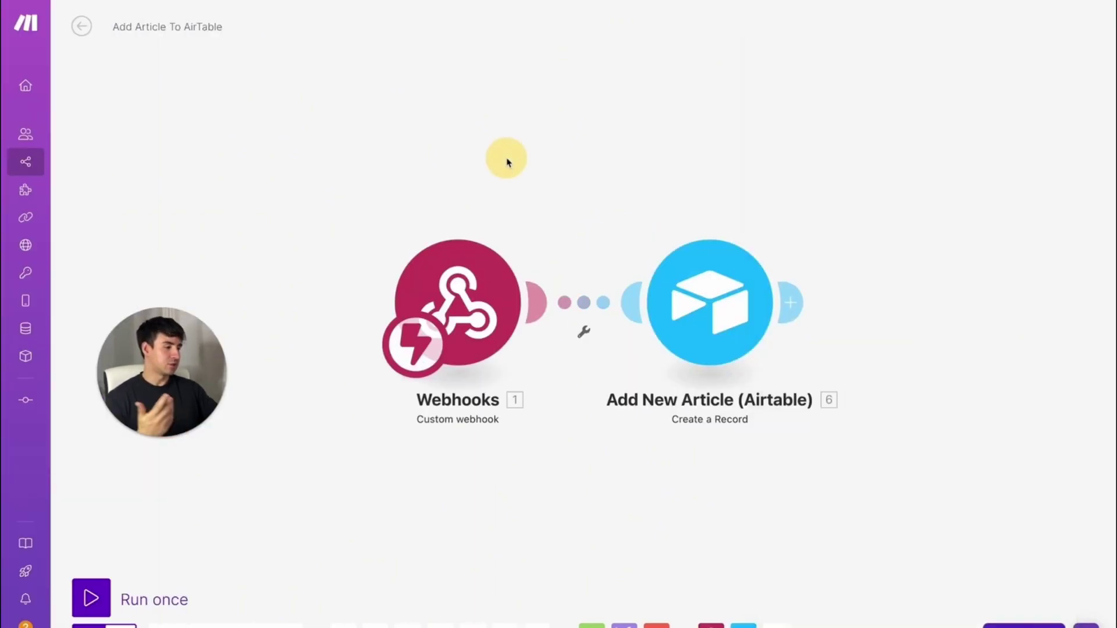
left_click(468, 304)
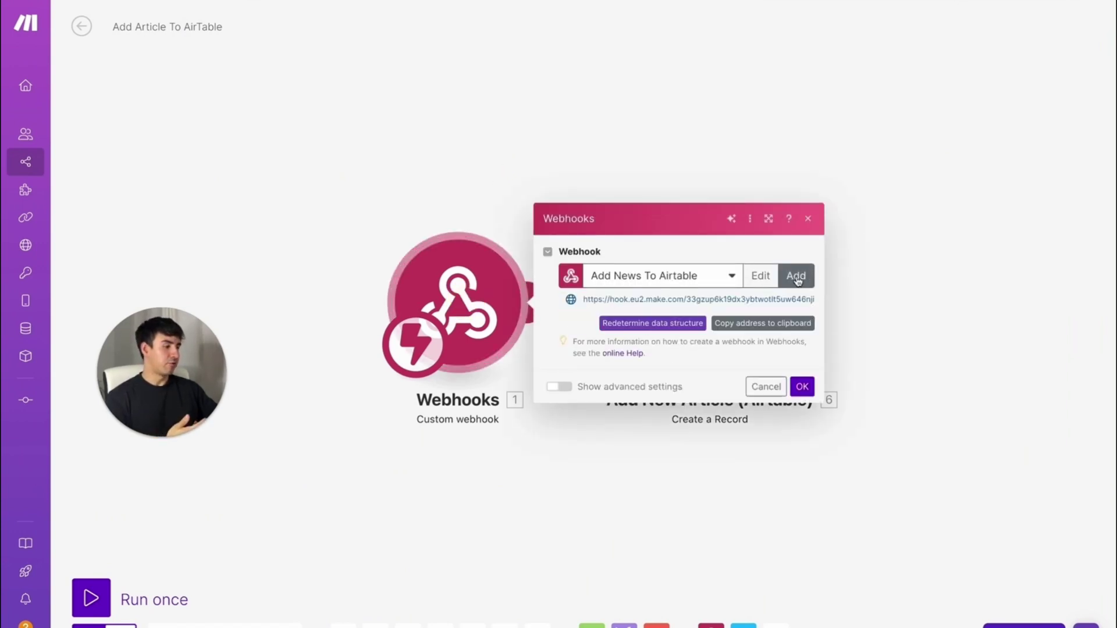
mouse_move(5, 244)
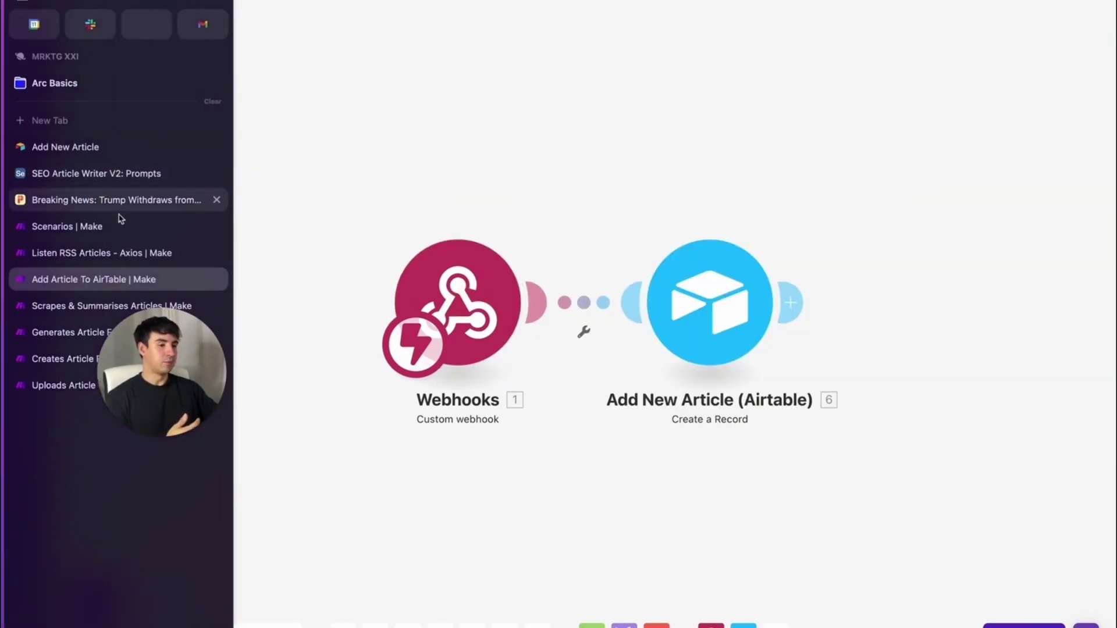
left_click(88, 252)
left_click(651, 250)
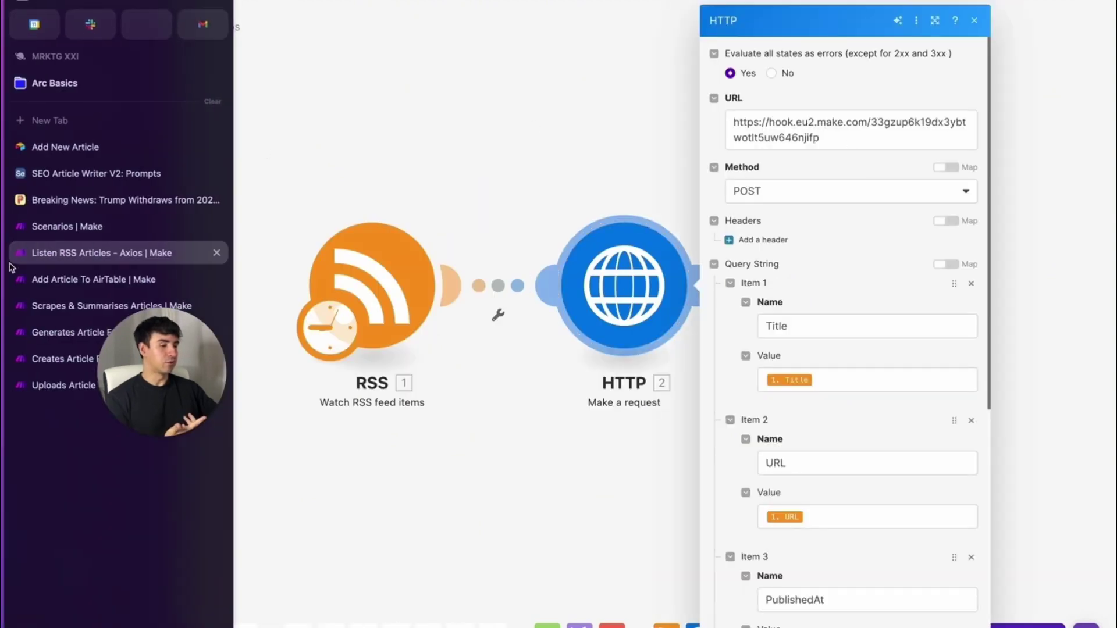
Return to Add Article To AirTable and examine the Title, OriginalURL, Method and remaining record fields of the Add New Article module
left_click(52, 279)
left_click(705, 320)
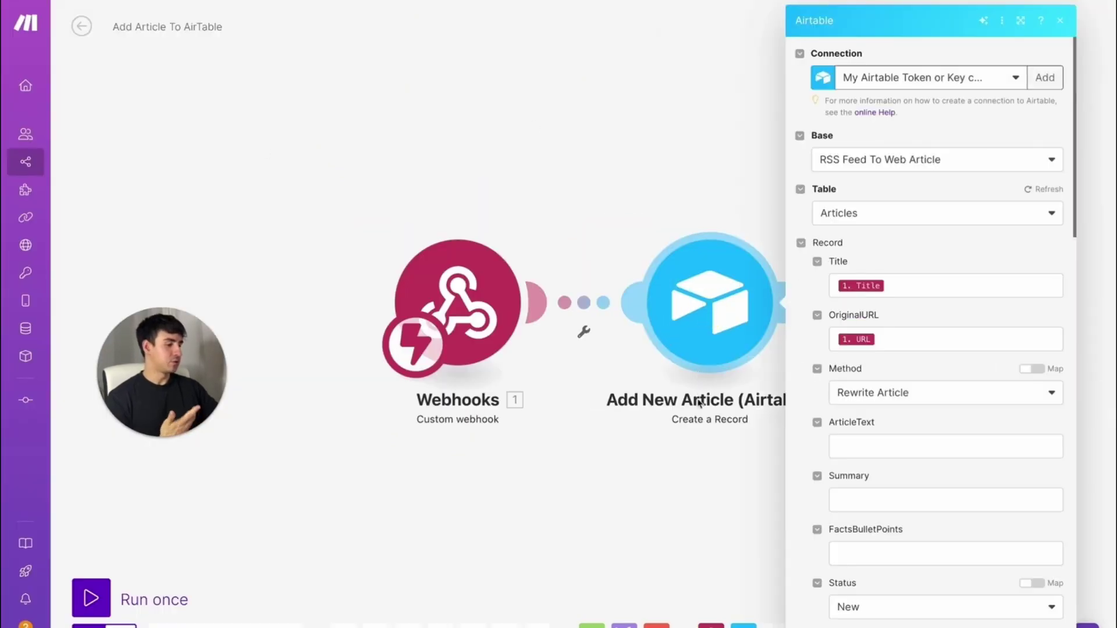
scroll(901, 379, "down", 2)
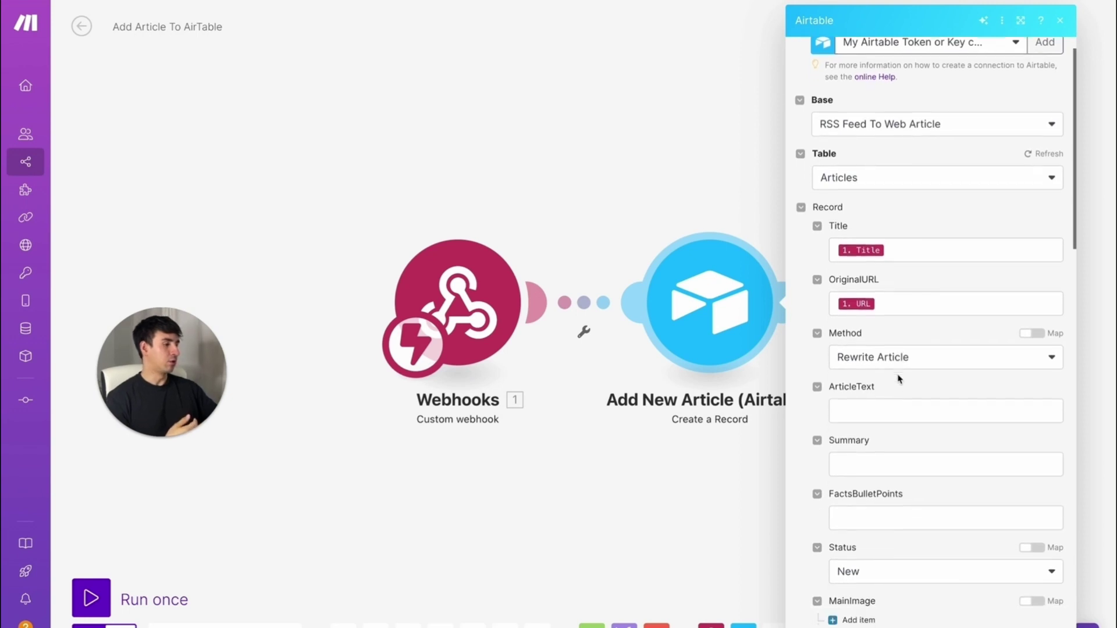
left_click(910, 224)
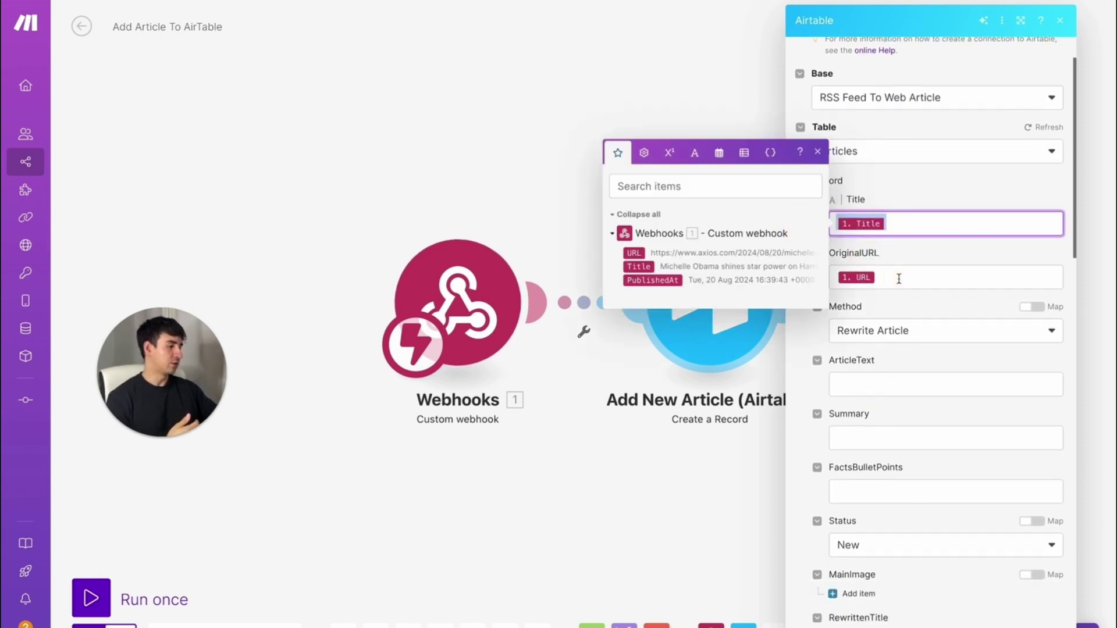
left_click(898, 277)
scroll(949, 343, "down", 4)
left_click(876, 213)
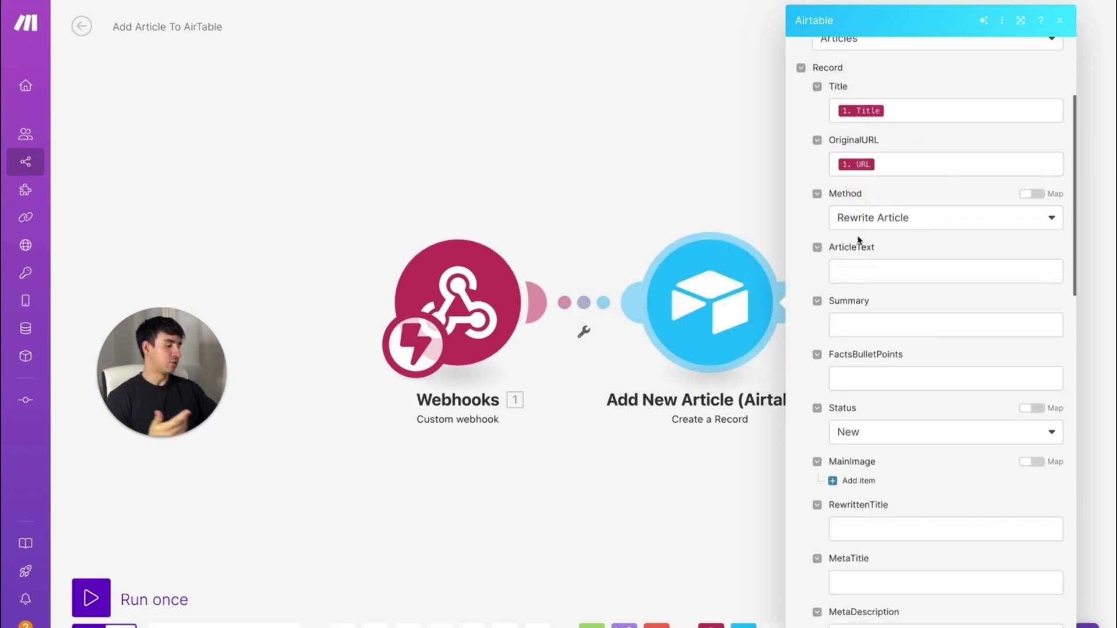
scroll(860, 262, "down", 4)
scroll(862, 302, "down", 15)
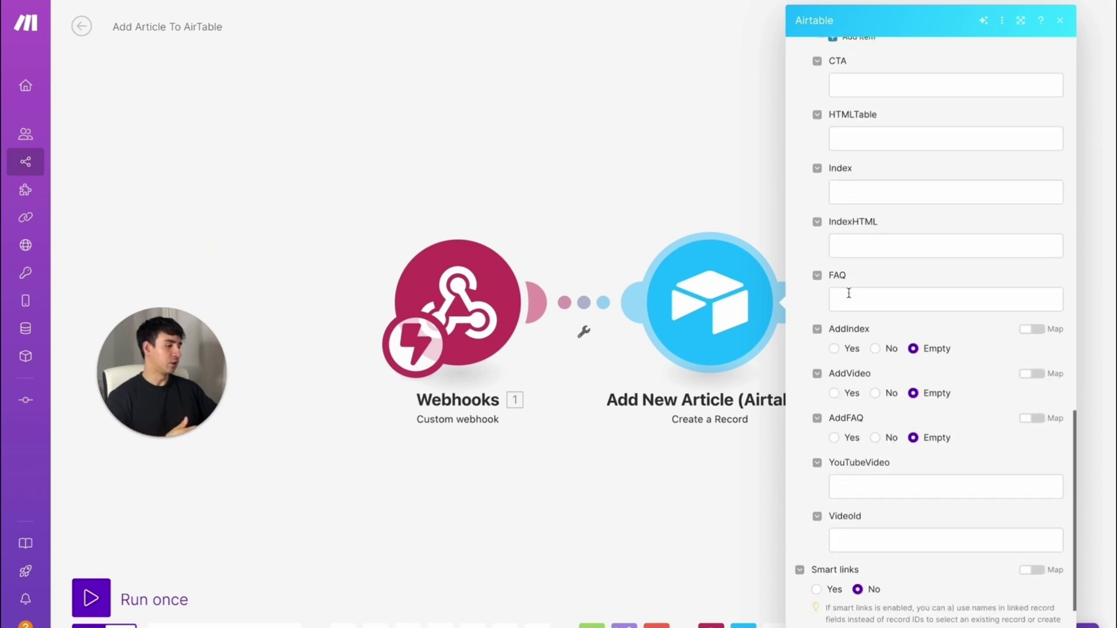
scroll(849, 297, "up", 10)
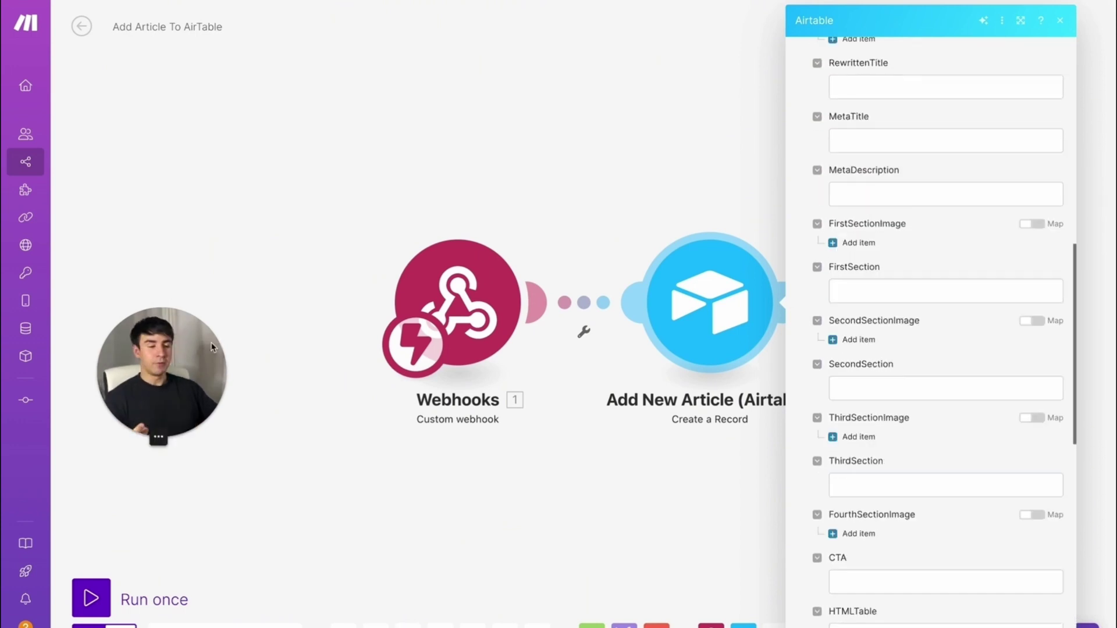
Open the Scrapes & Summarises Articles scenario's editor and check the Record ID mapping in the Gets Article Content module
mouse_move(3, 291)
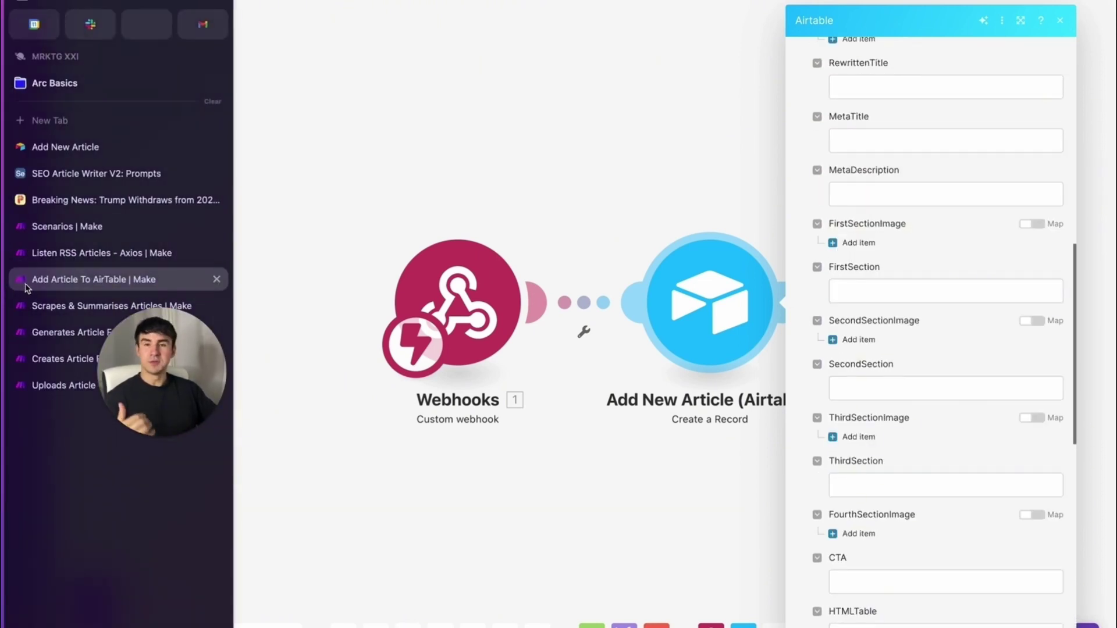
left_click(61, 305)
left_click(265, 218)
left_click(200, 230)
left_click_drag(199, 230, 263, 118)
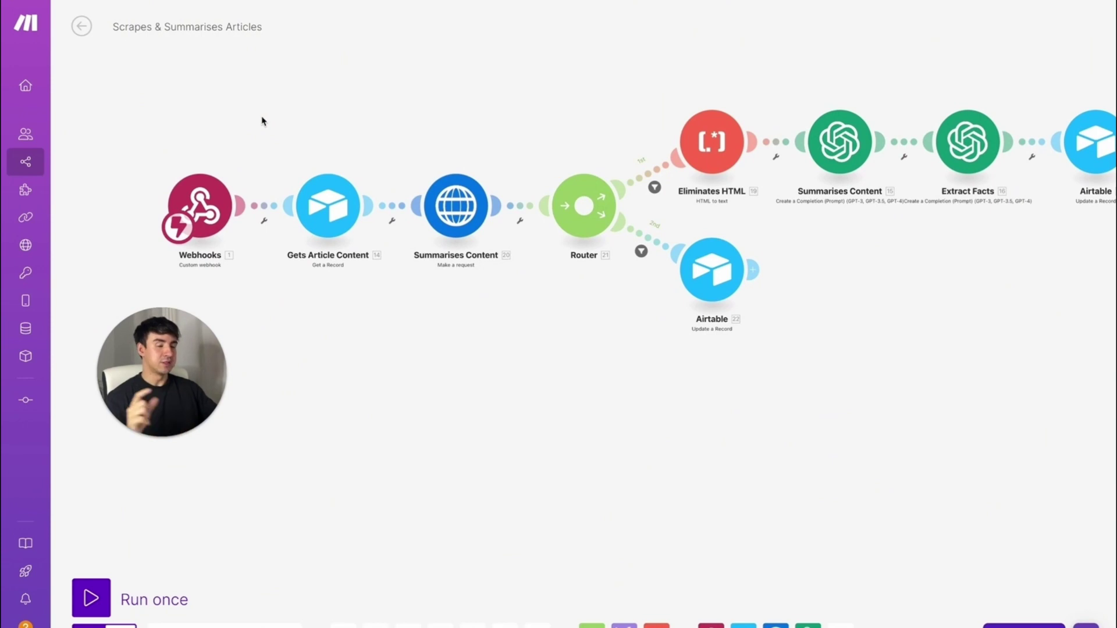
left_click(308, 212)
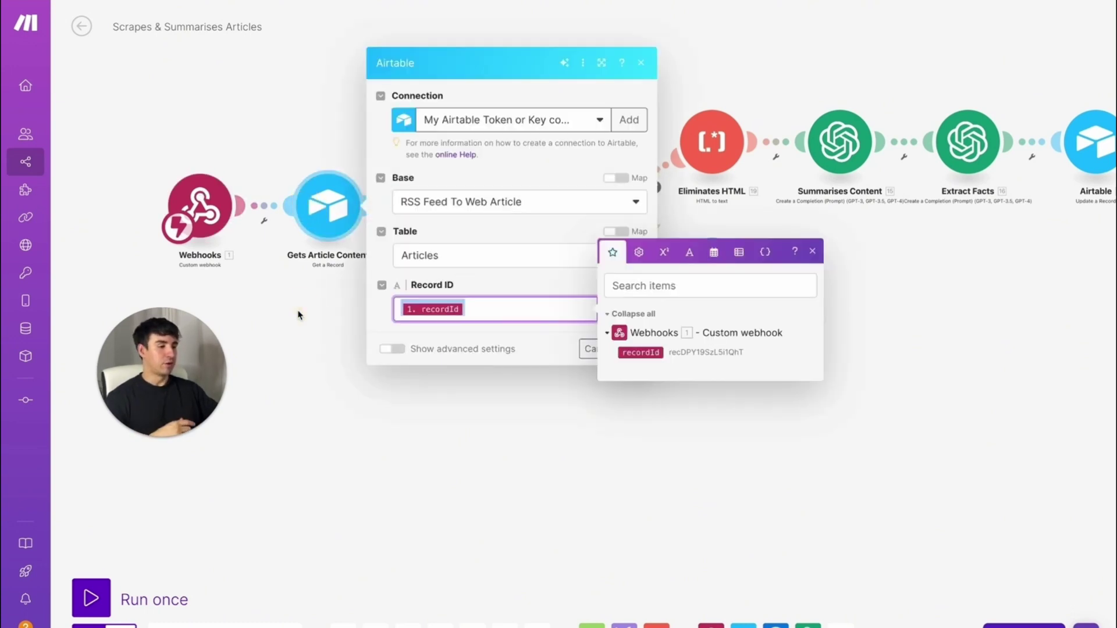
left_click(276, 110)
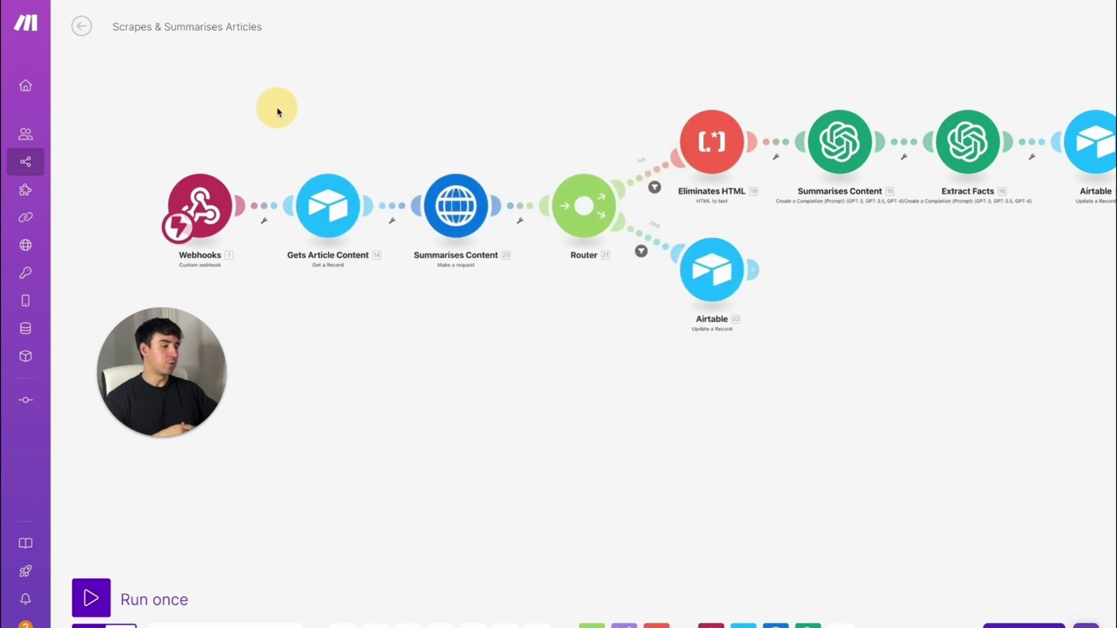
Open the Summarises Content HTTP module and highlight its request URL and the x-rapidapi-key header name
left_click(454, 224)
left_click(767, 124)
left_click_drag(767, 124, 431, 133)
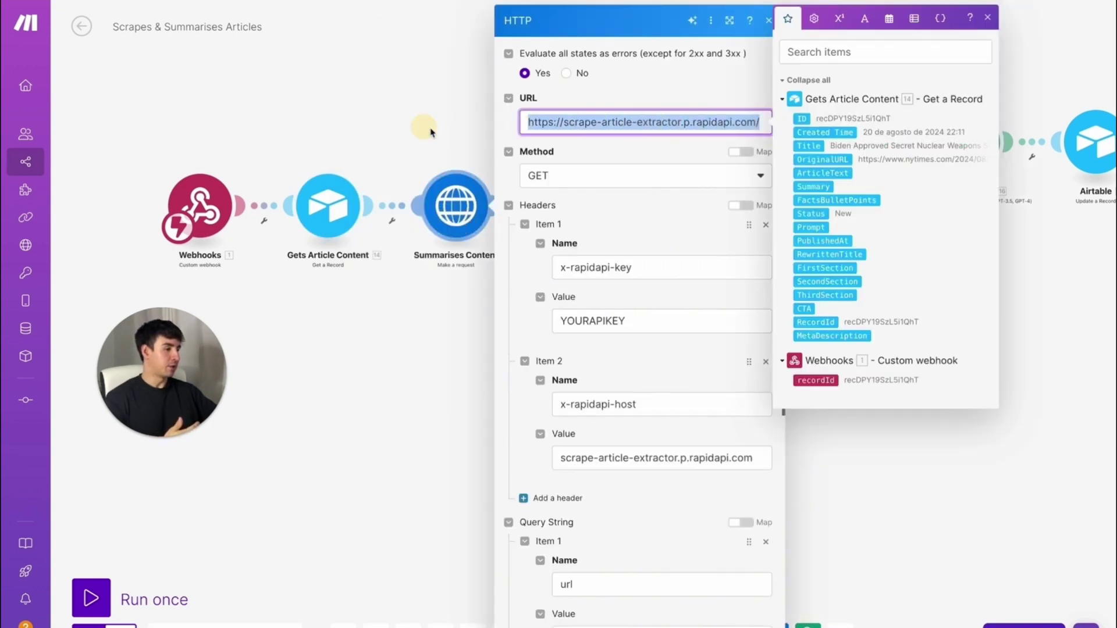
scroll(581, 211, "down", 2)
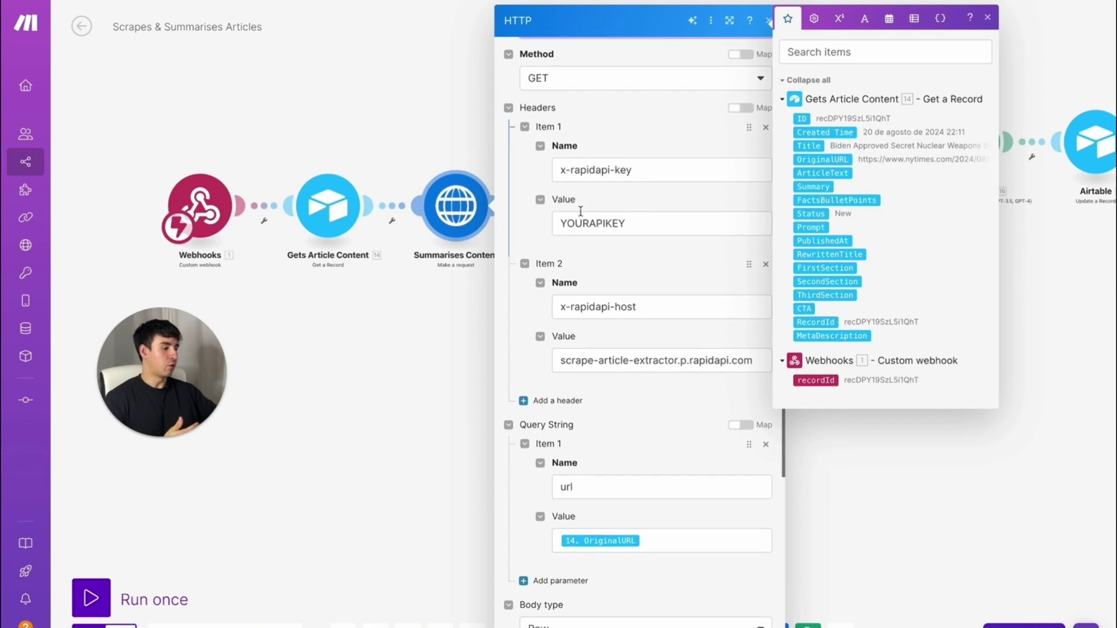
scroll(581, 211, "down", 1)
triple_click(651, 117)
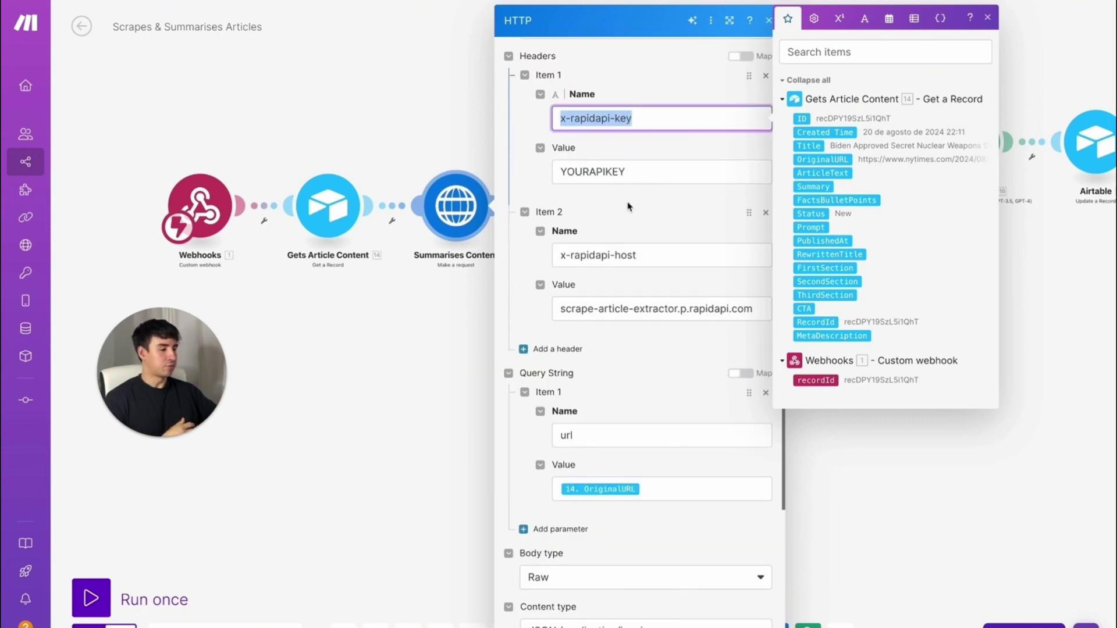
Highlight the x-rapidapi-host header value and the url query parameter's mapped value, and review the remaining request settings in Summarises Content
left_click_drag(680, 259, 517, 266)
left_click_drag(758, 307, 477, 294)
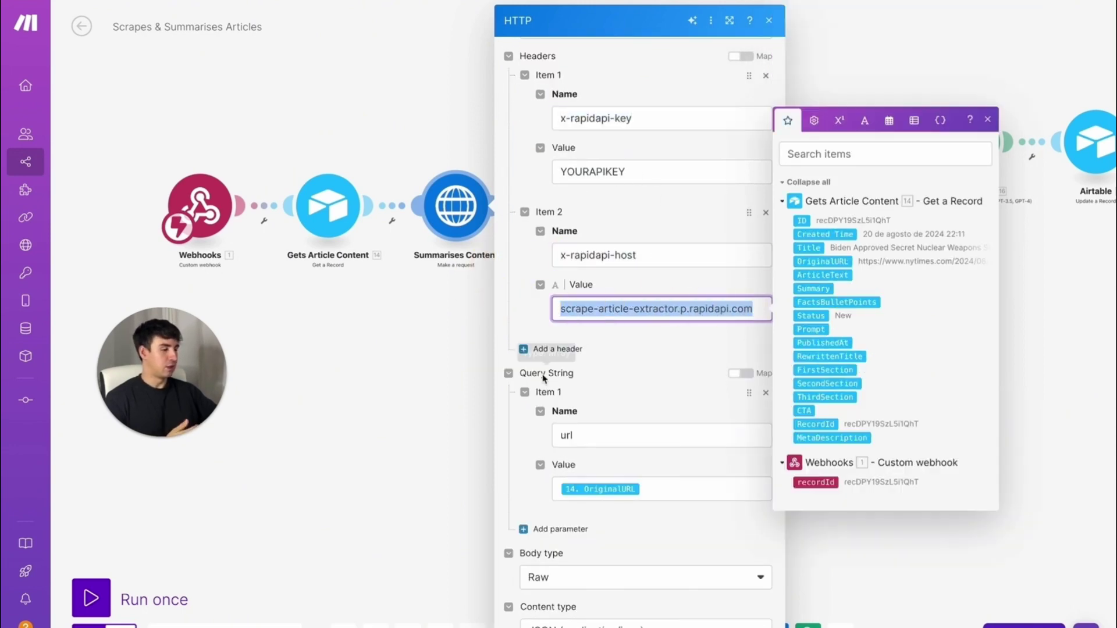
scroll(570, 349, "down", 2)
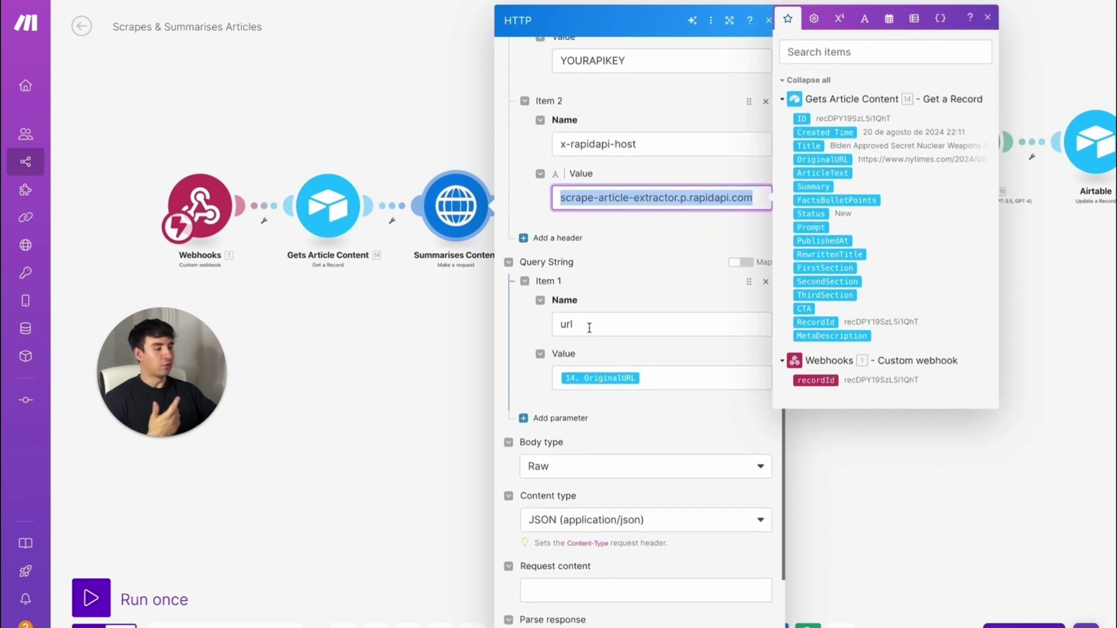
scroll(590, 328, "down", 1)
left_click_drag(669, 358, 493, 355)
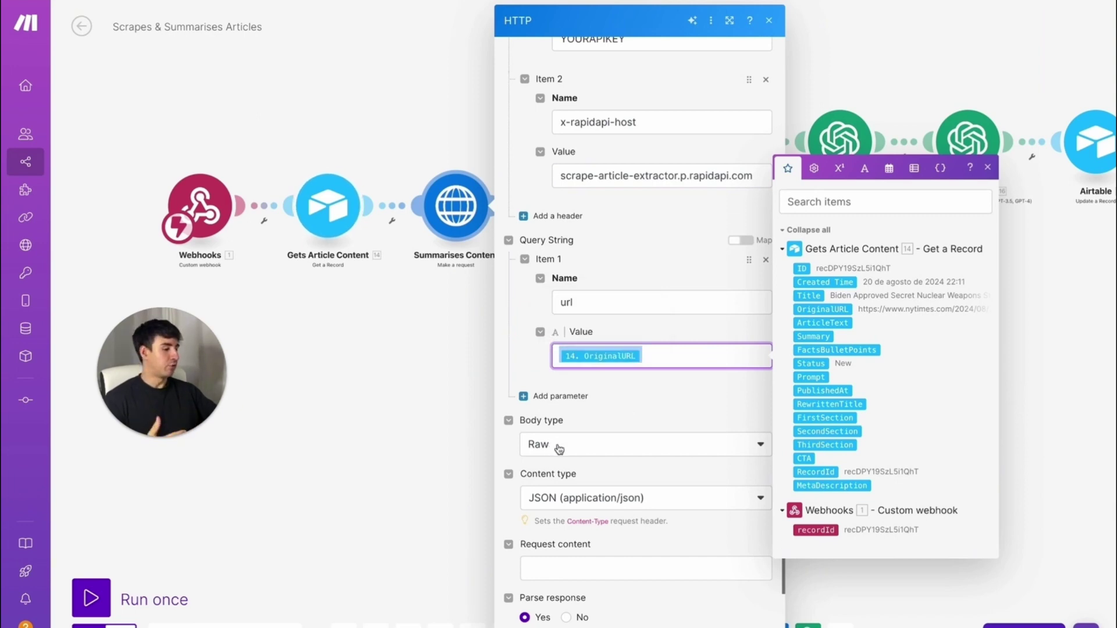
scroll(538, 532, "down", 2)
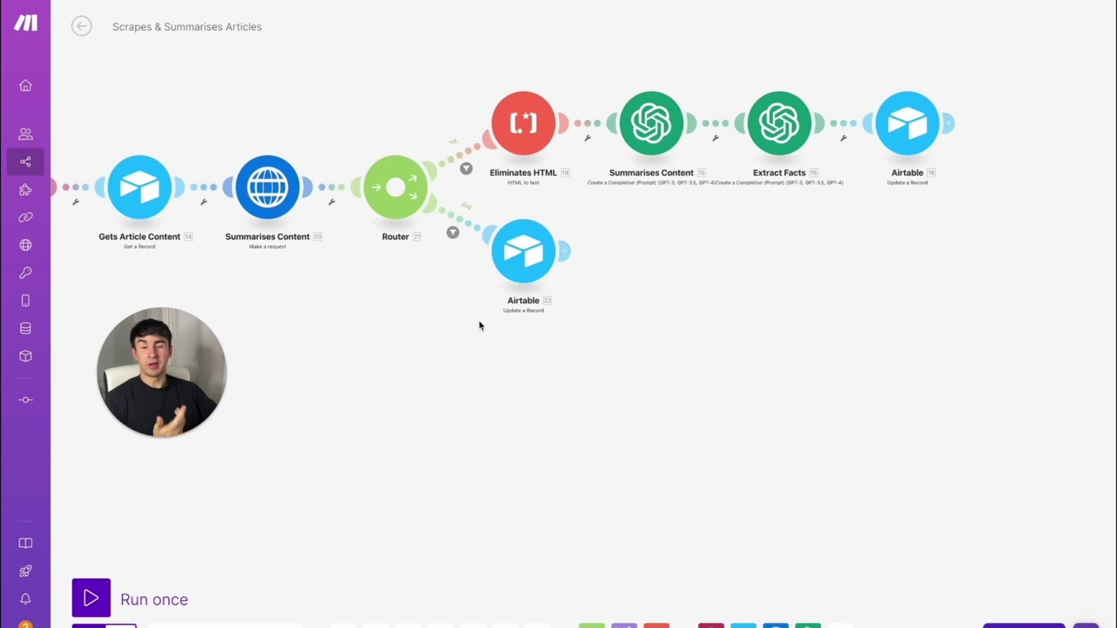
Check the filter condition on the router's second route and the Status setting in that route's Airtable Update a Record module
left_click(452, 233)
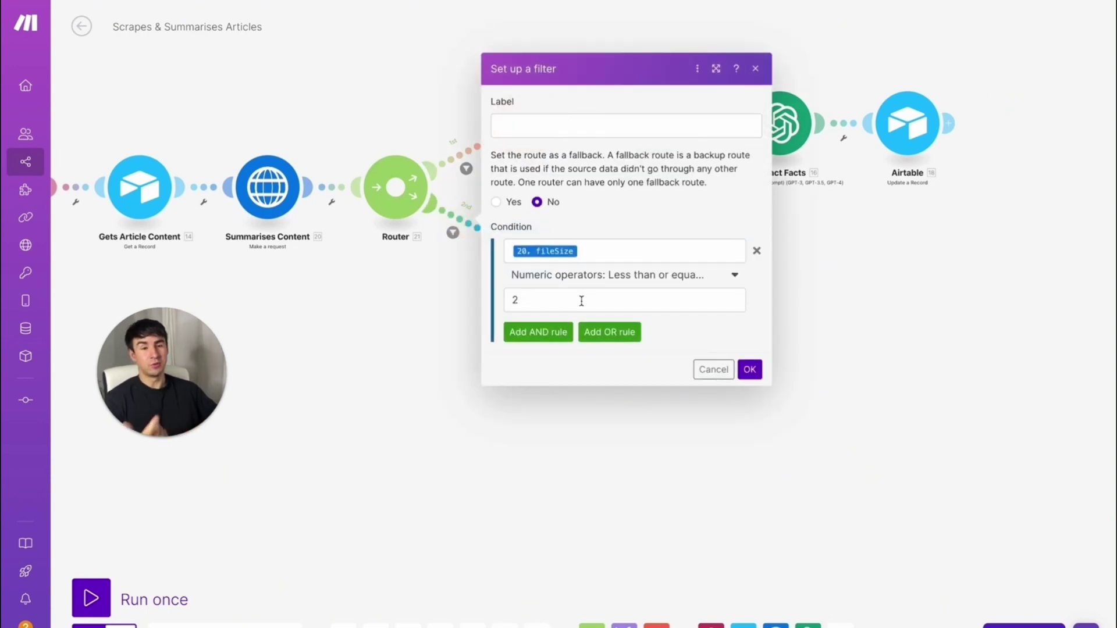
left_click(723, 259)
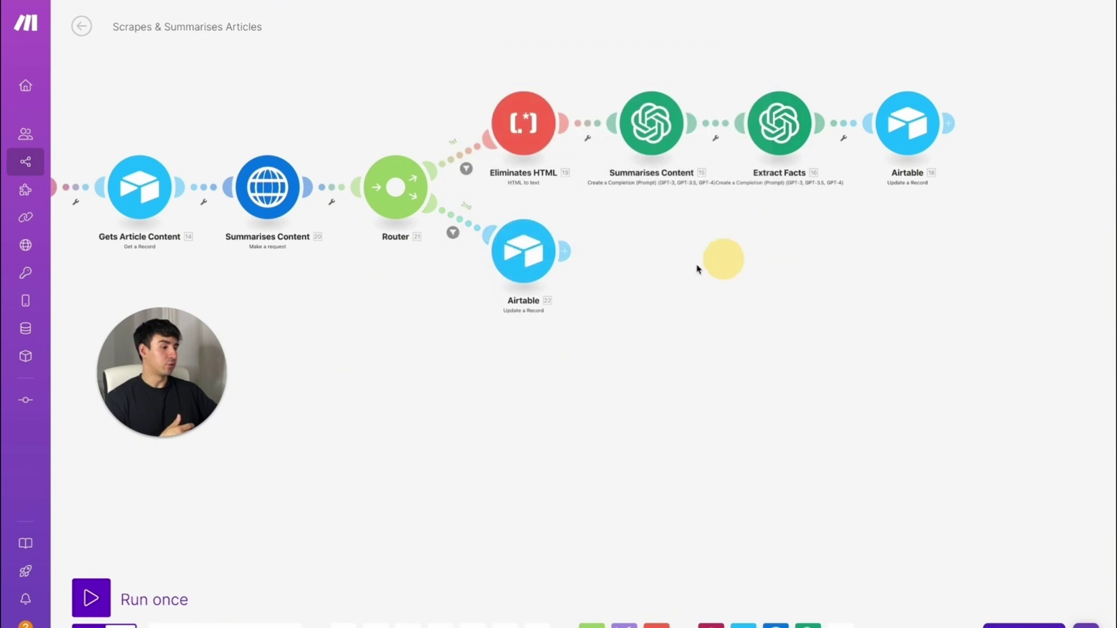
left_click(531, 250)
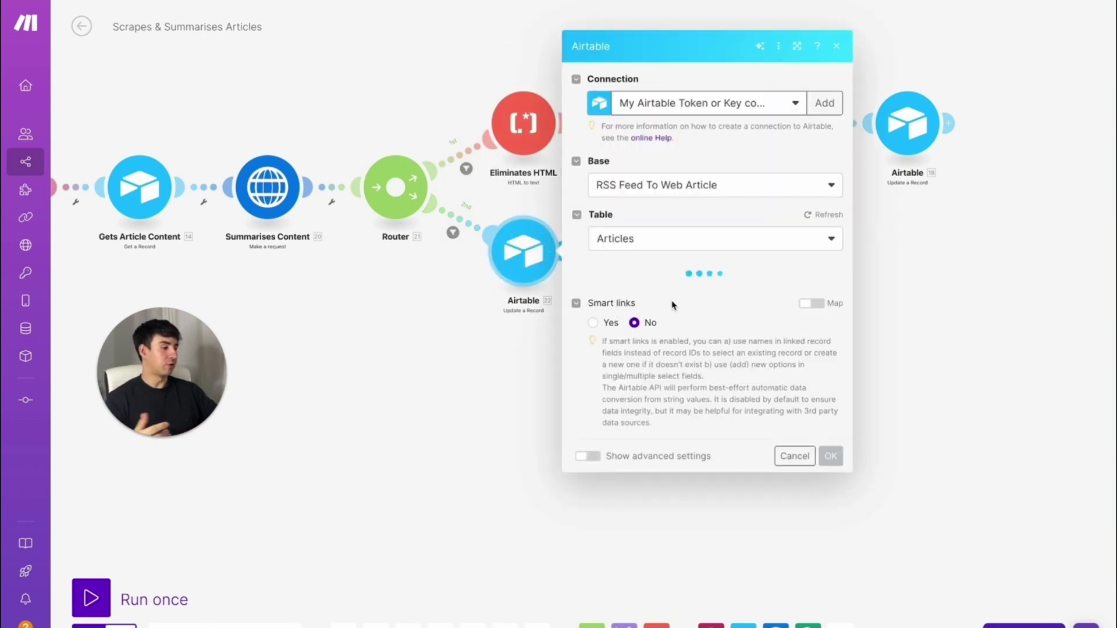
scroll(669, 300, "down", 6)
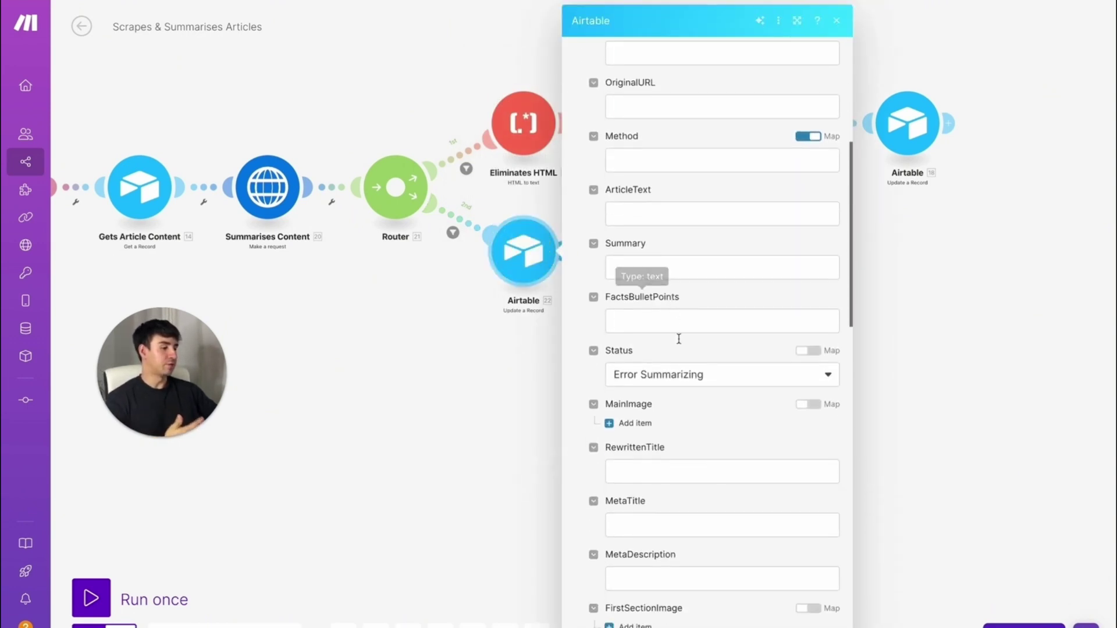
scroll(678, 339, "down", 1)
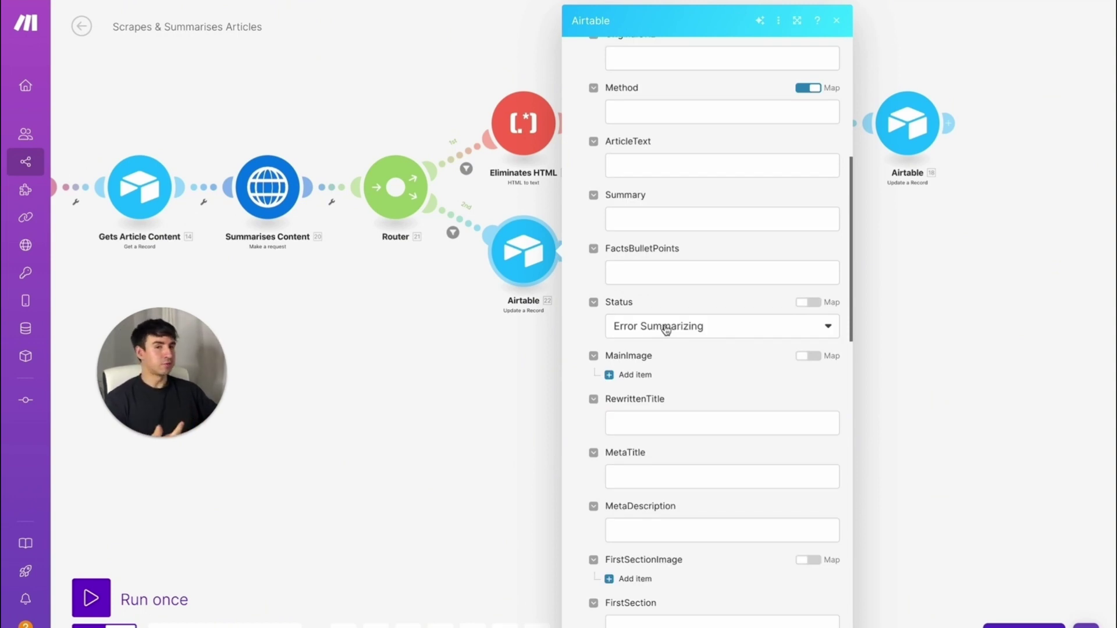
left_click(479, 357)
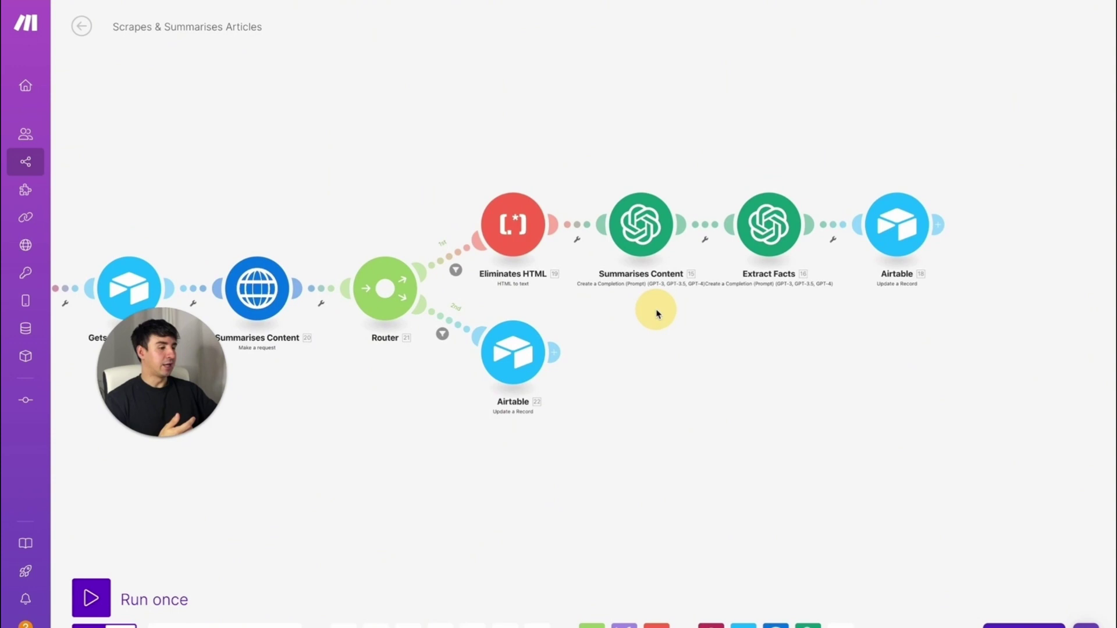
Open the Eliminates HTML text parser and inspect the content mapped to its HTML field
left_click(515, 243)
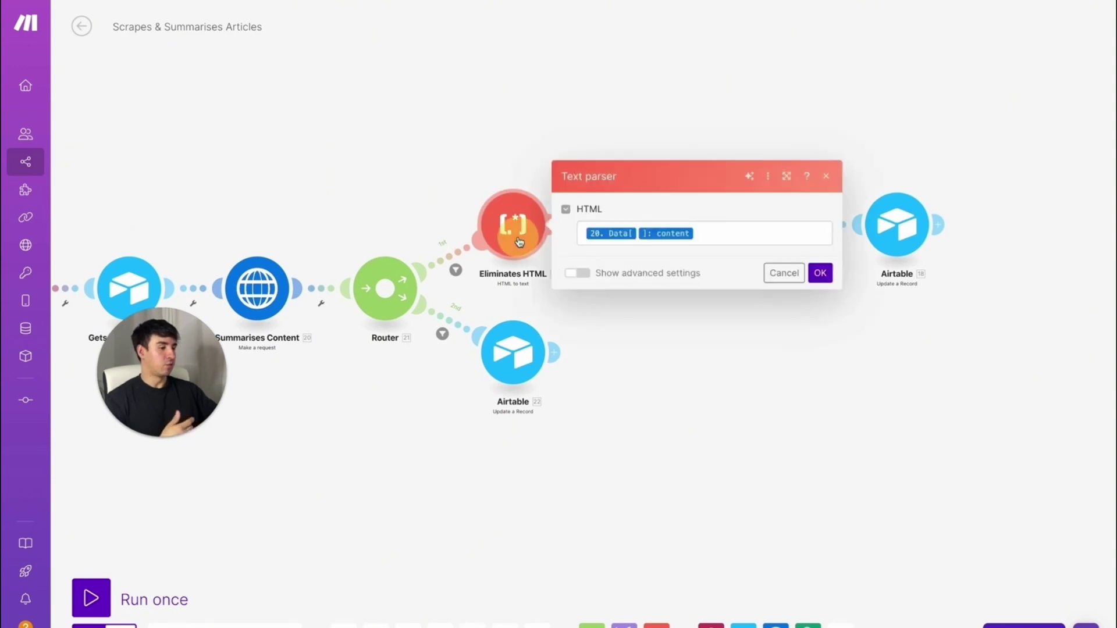
left_click(735, 233)
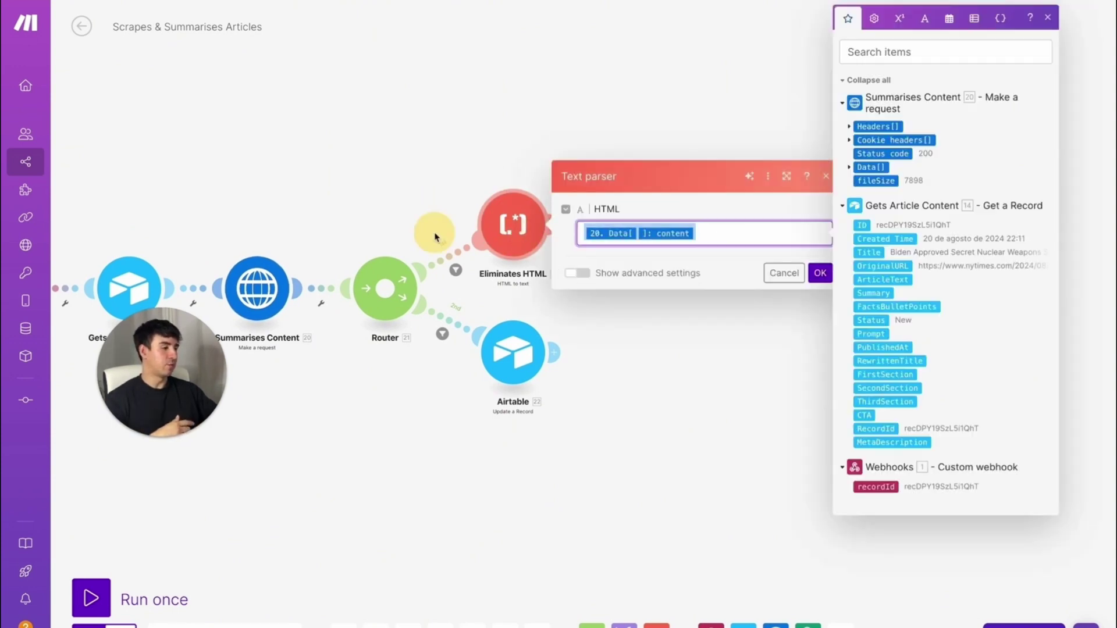
left_click(395, 112)
Open the Summarises Content OpenAI module on the first route and examine its message content prompt
left_click(640, 224)
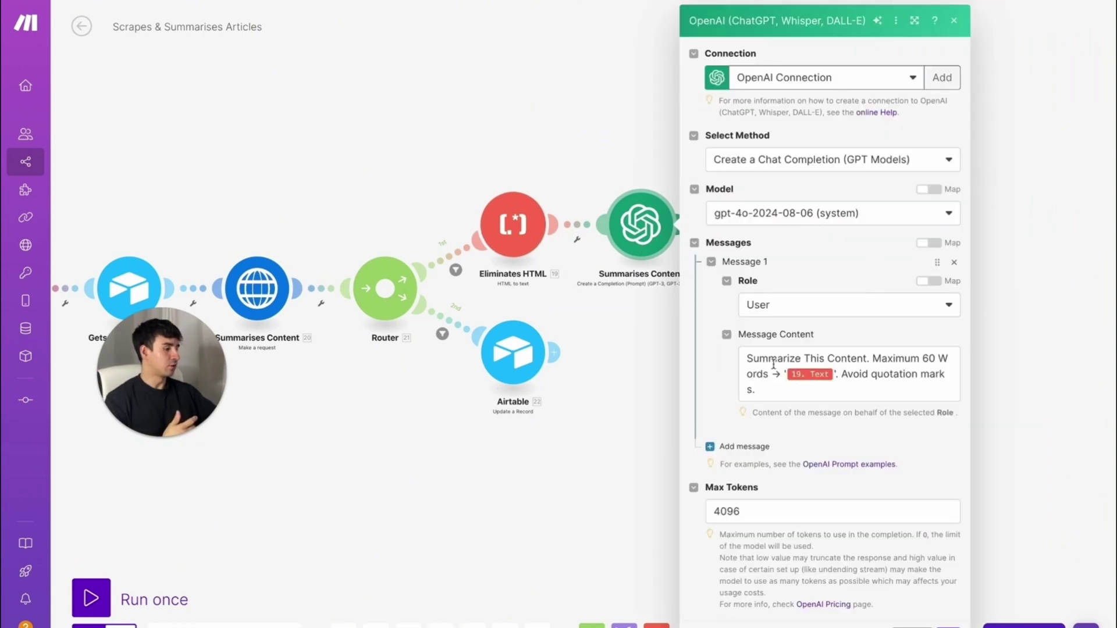
left_click(847, 395)
key("ctrl+a")
left_click(604, 155)
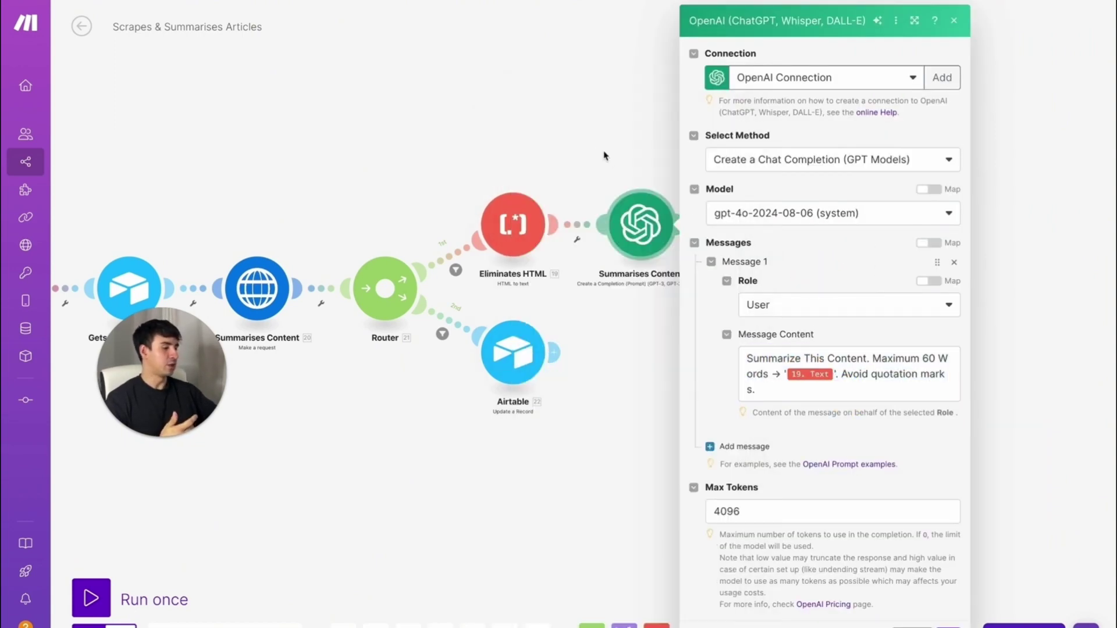
Examine the Extract Facts module's prompt, highlighting the backticks in its markdown formatting instruction
left_click(584, 232)
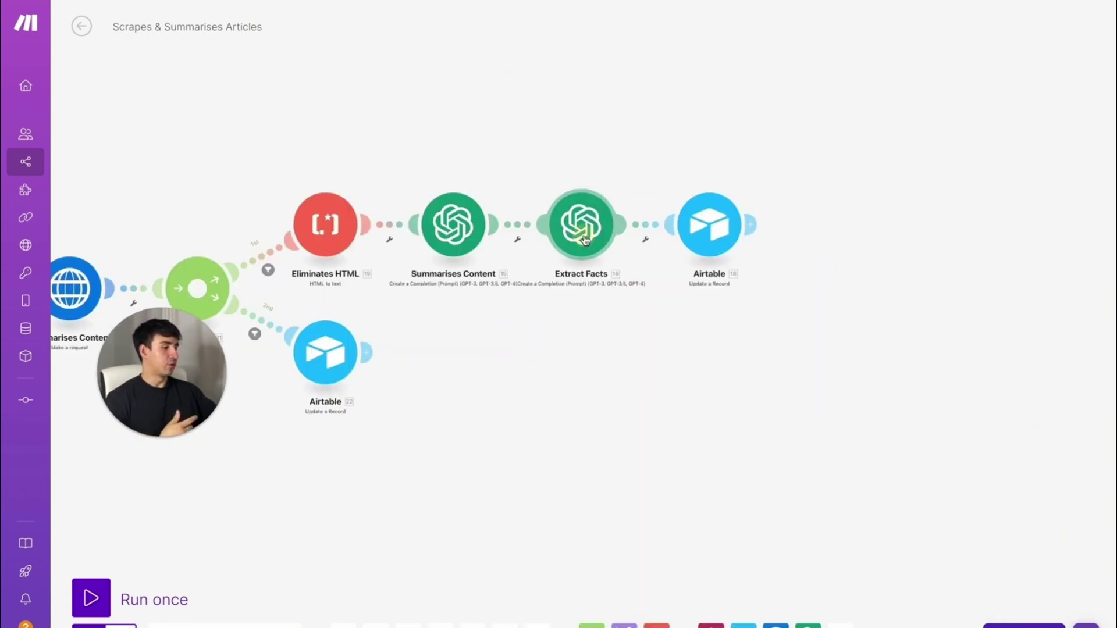
left_click(760, 375)
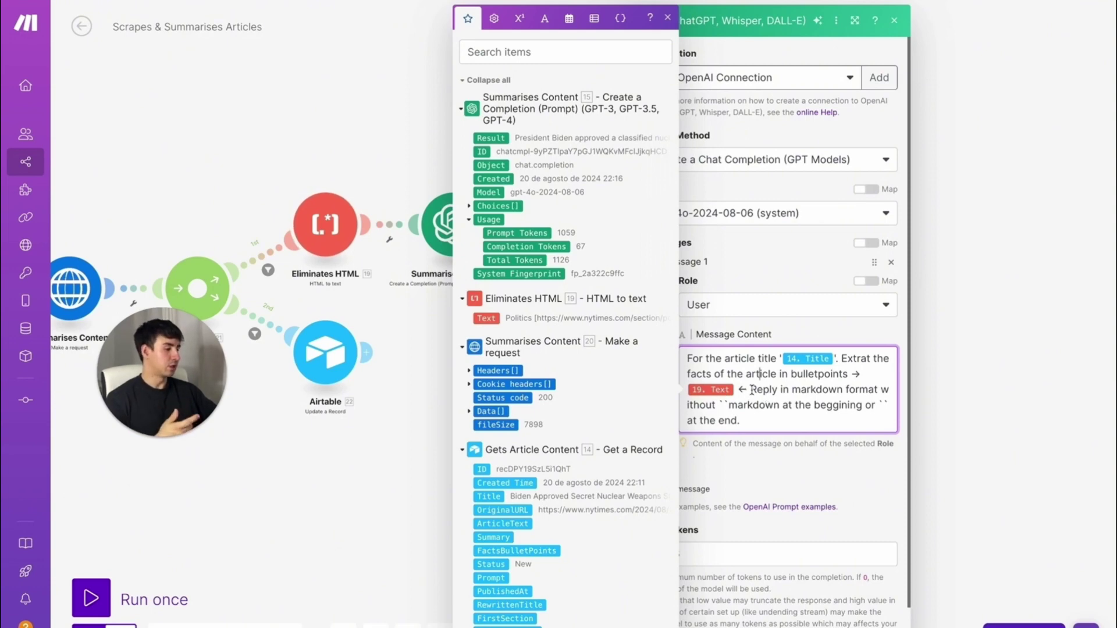
double_click(883, 405)
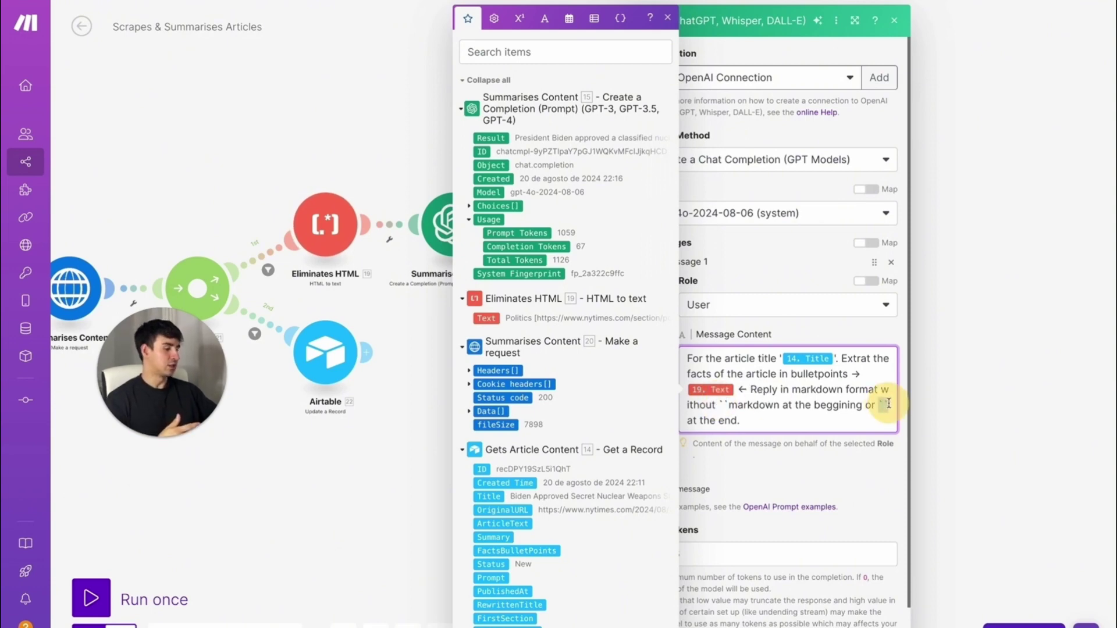
key("Escape")
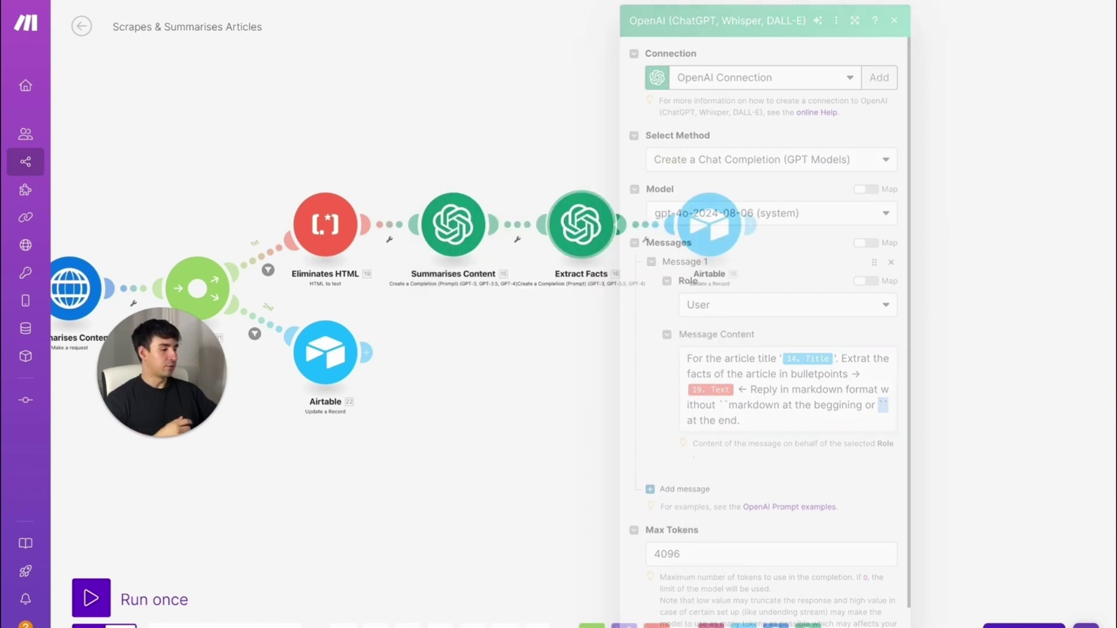
Open the Airtable module after Extract Facts and review its Record ID, ArticleText, Summary, FactsBulletPoints and Status fields
left_click(705, 229)
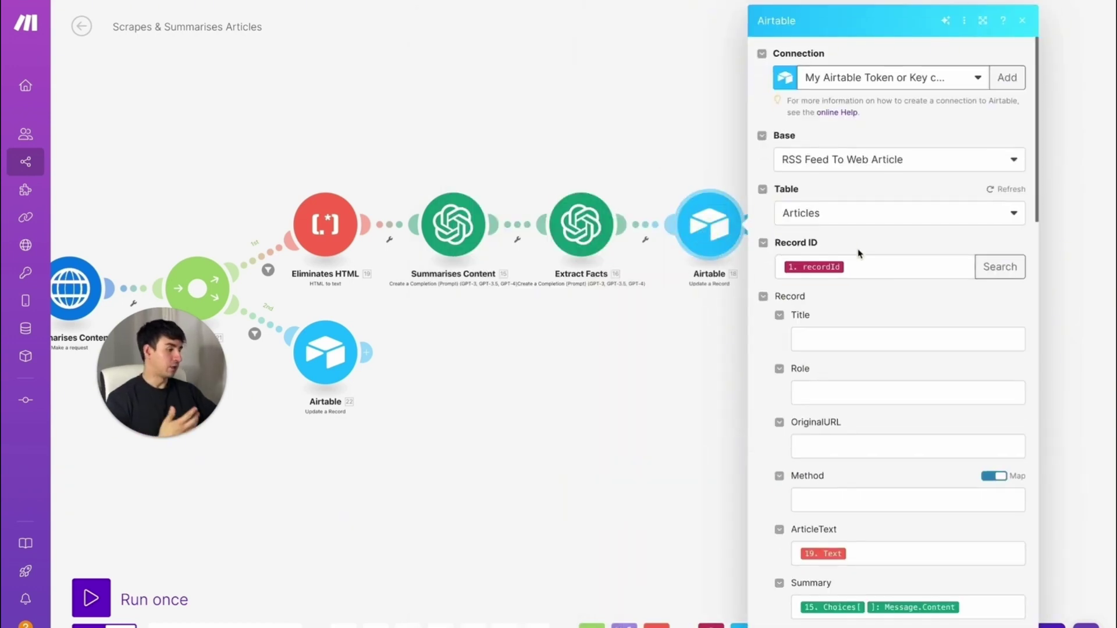
scroll(859, 253, "down", 2)
scroll(879, 370, "down", 1)
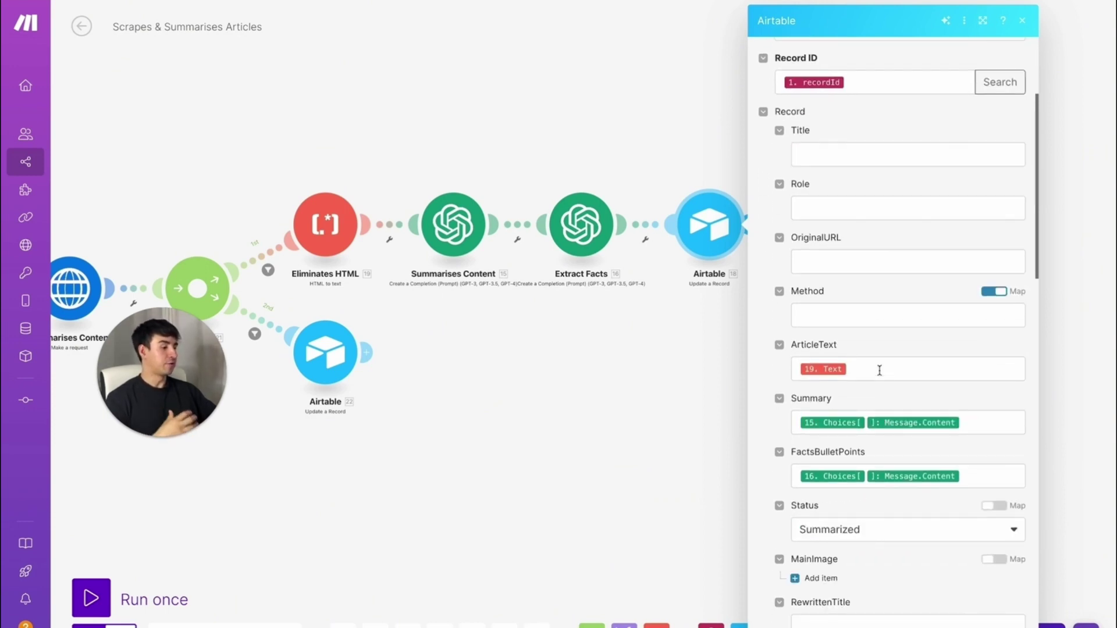
scroll(879, 371, "down", 1)
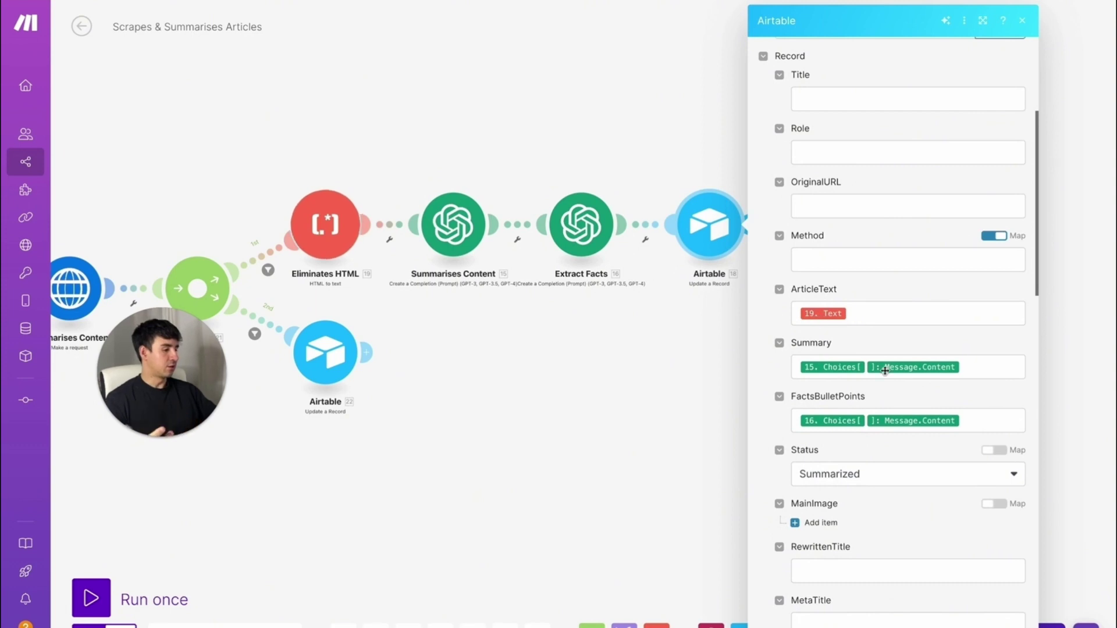
scroll(858, 385, "down", 2)
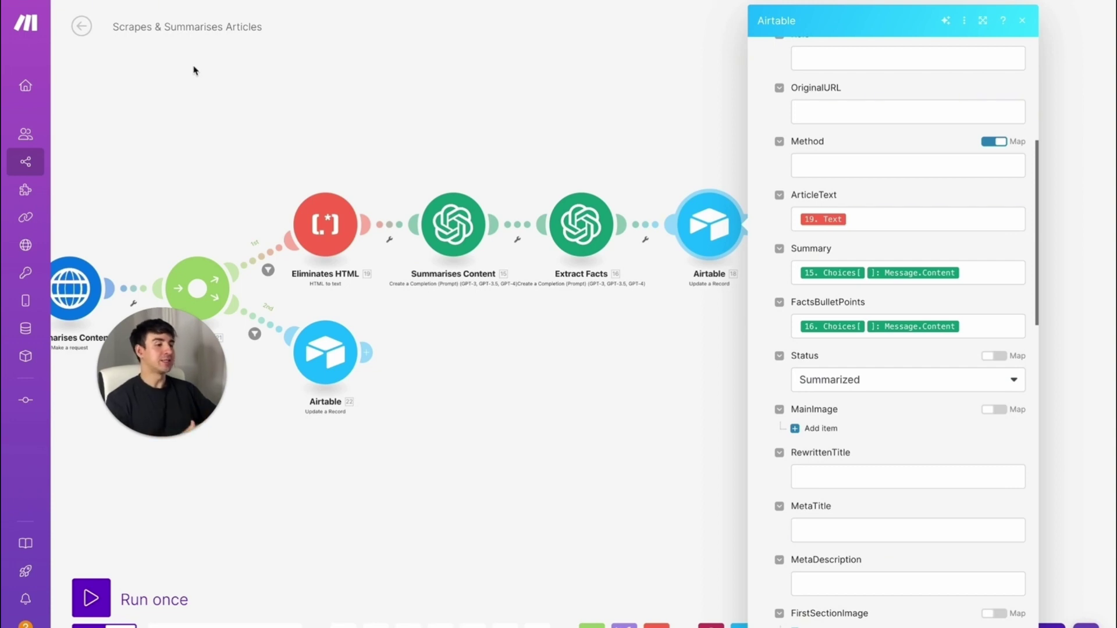
Switch to the Generates Article Facts scenario and briefly open its Gets Article Content module
mouse_move(2, 269)
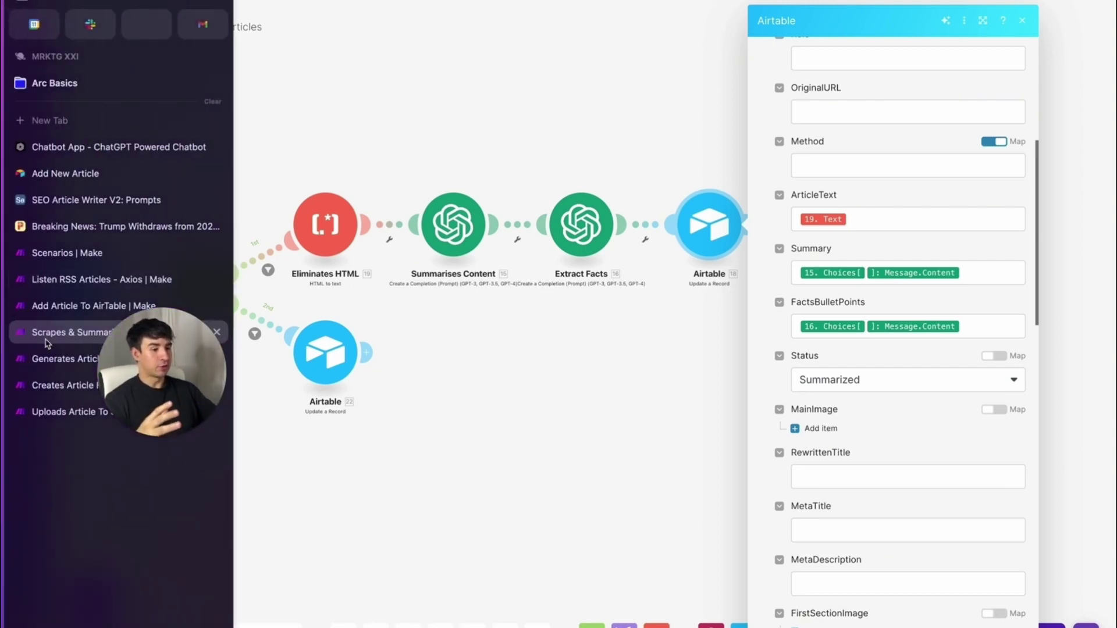
left_click(64, 359)
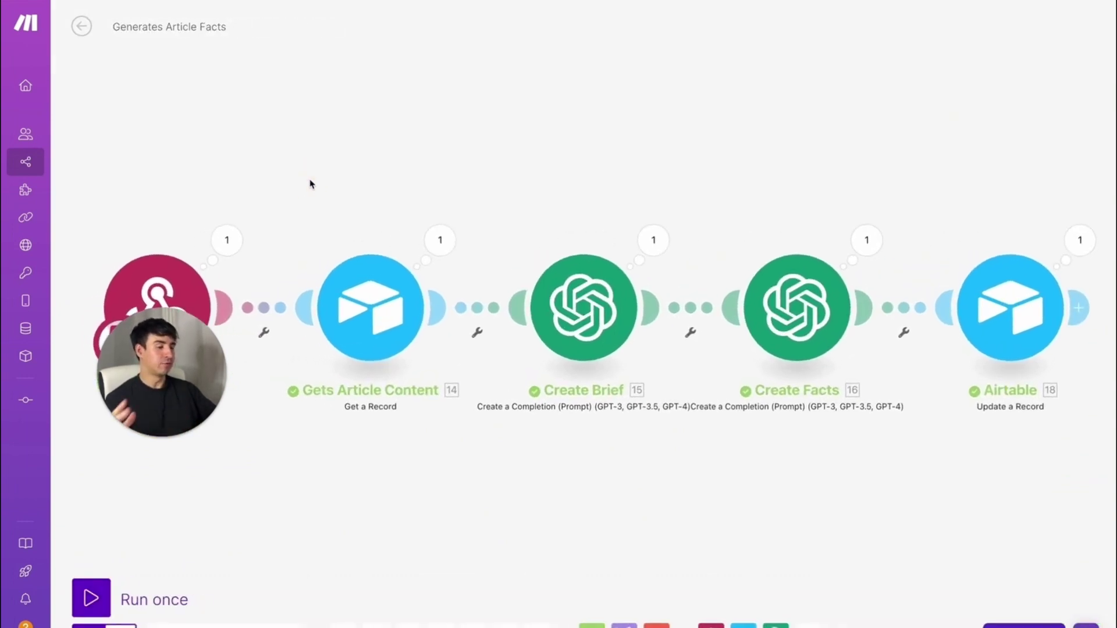
left_click_drag(186, 407, 174, 110)
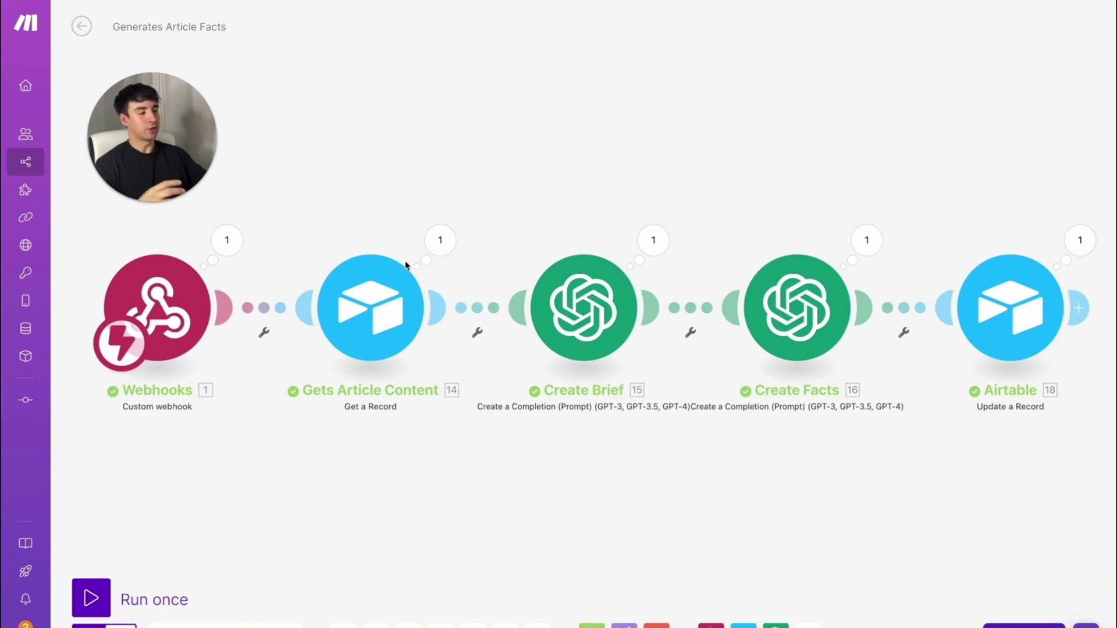
left_click(374, 305)
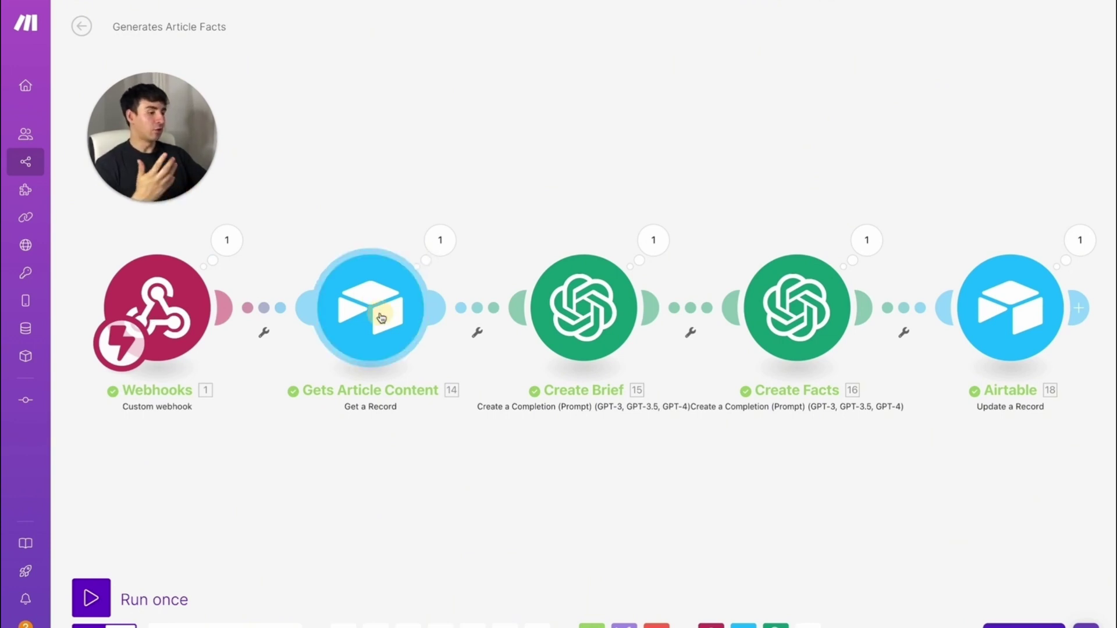
left_click(342, 205)
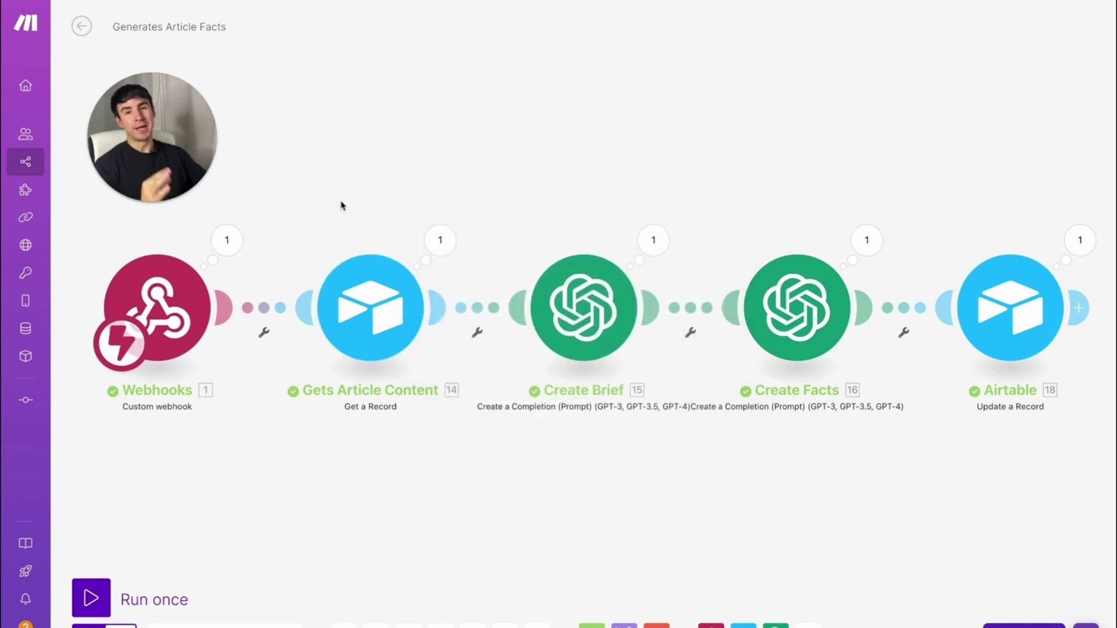
Examine the Create Brief module's message content, highlighting the full prompt and the mapped Title variable
left_click(567, 291)
scroll(775, 384, "down", 2)
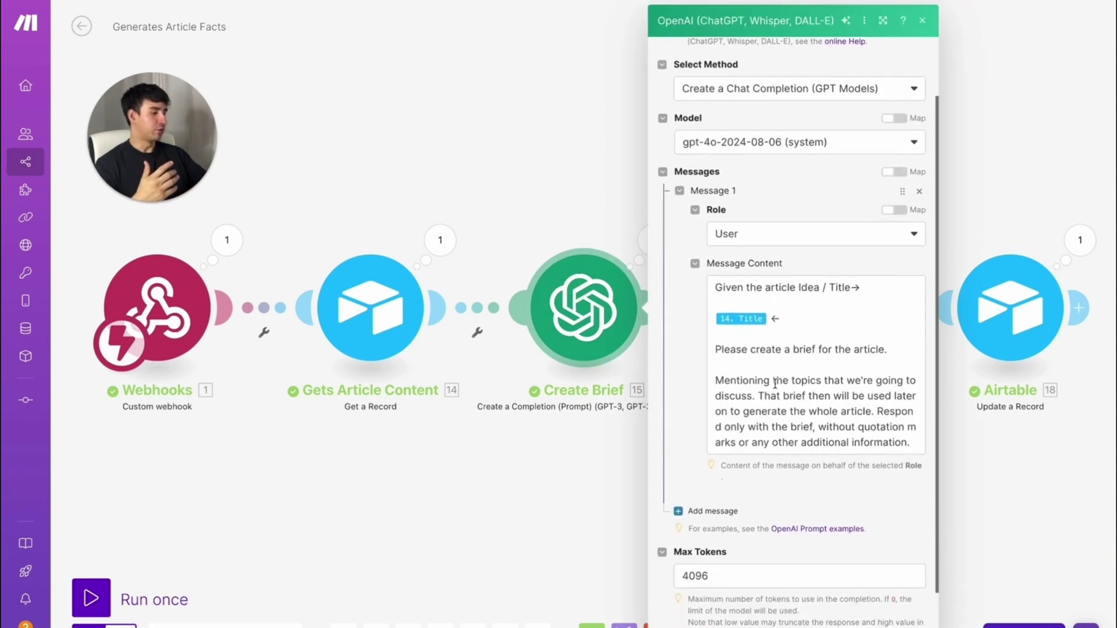
left_click_drag(713, 284, 916, 445)
left_click(832, 314)
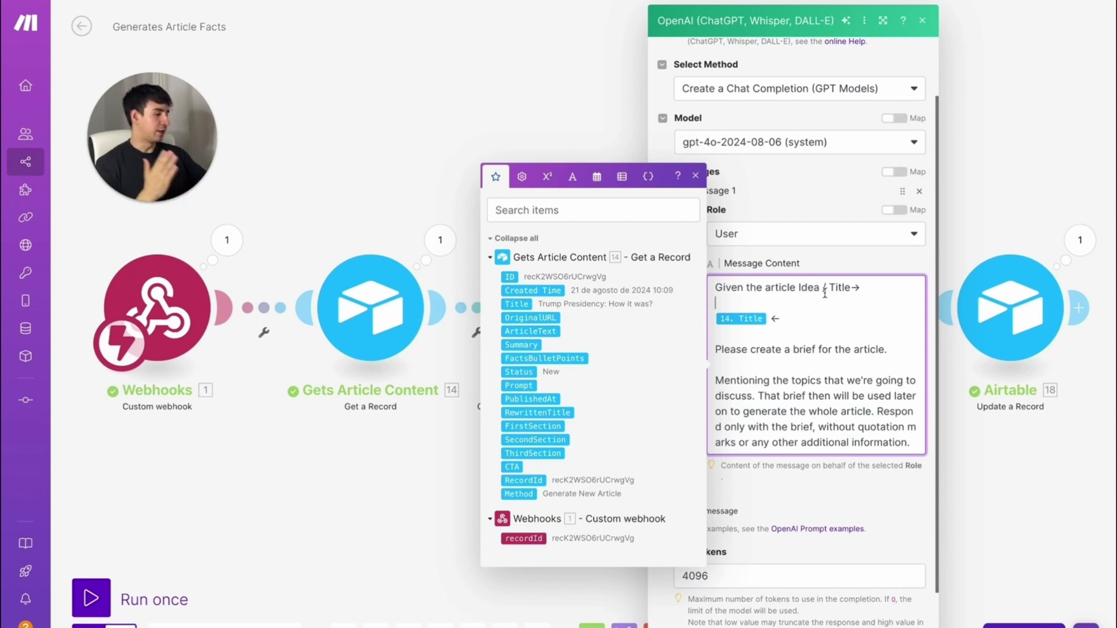
left_click_drag(781, 319, 670, 321)
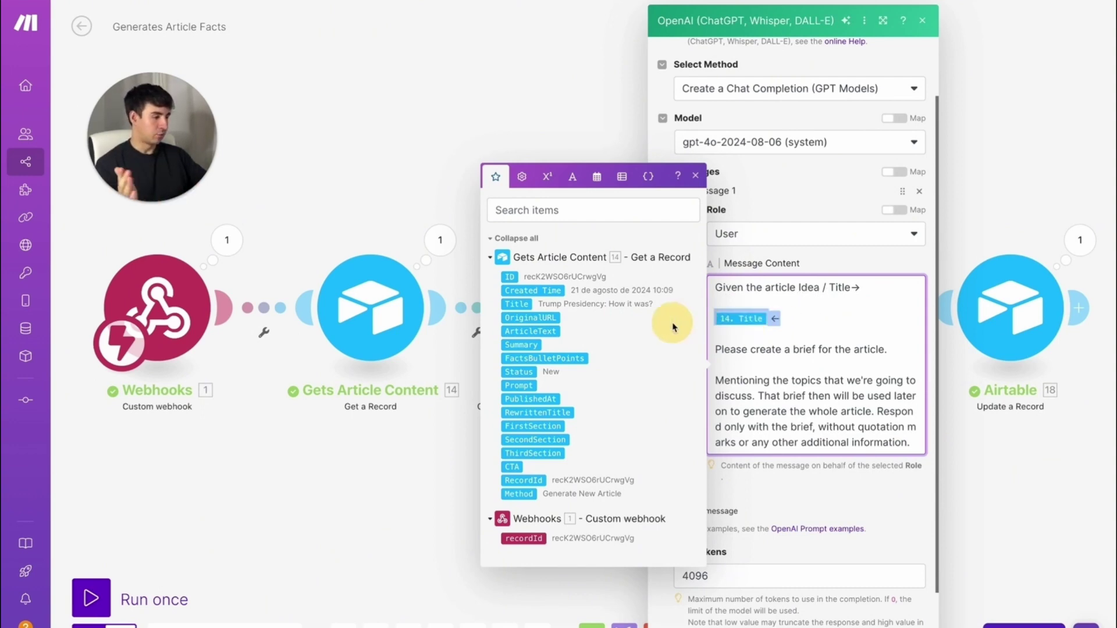
scroll(787, 373, "down", 1)
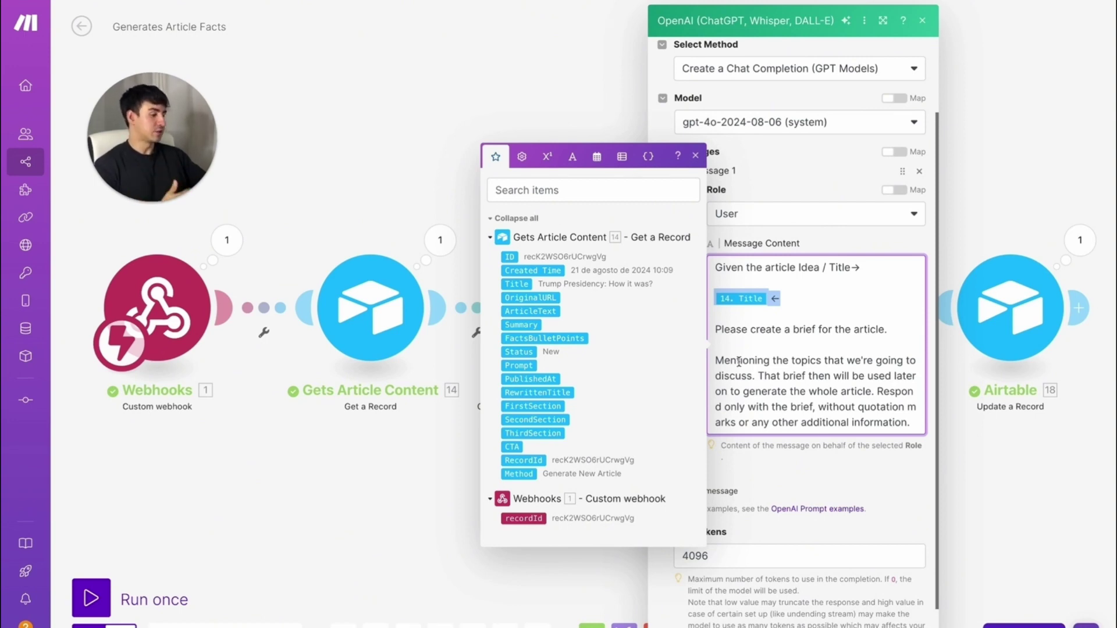
key("Escape")
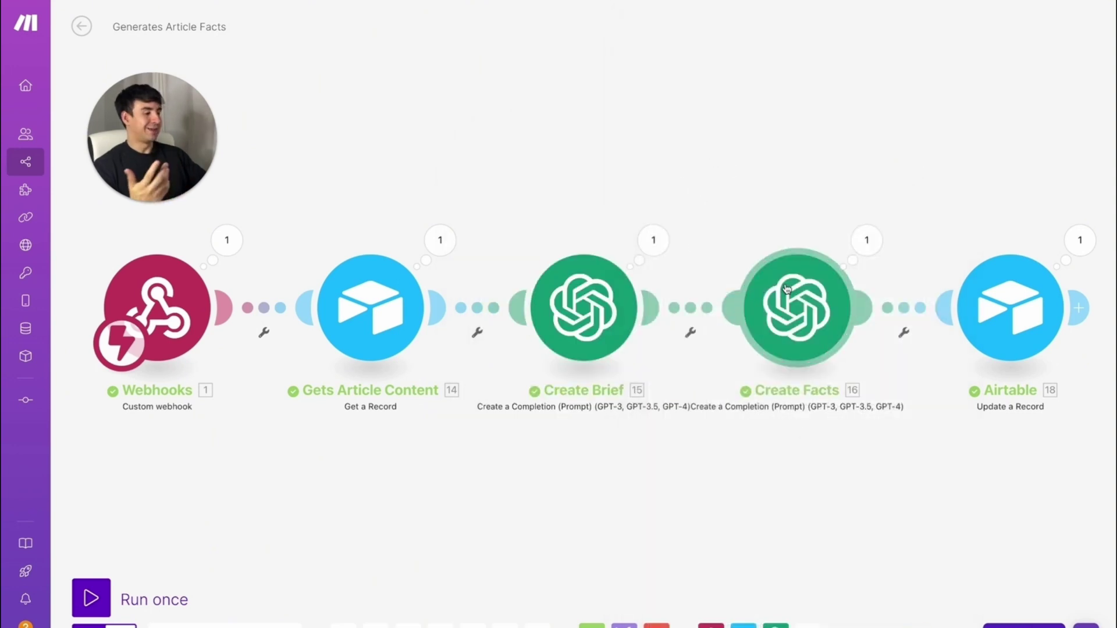
Open the Create Facts module and highlight its full message content prompt for review
left_click(790, 285)
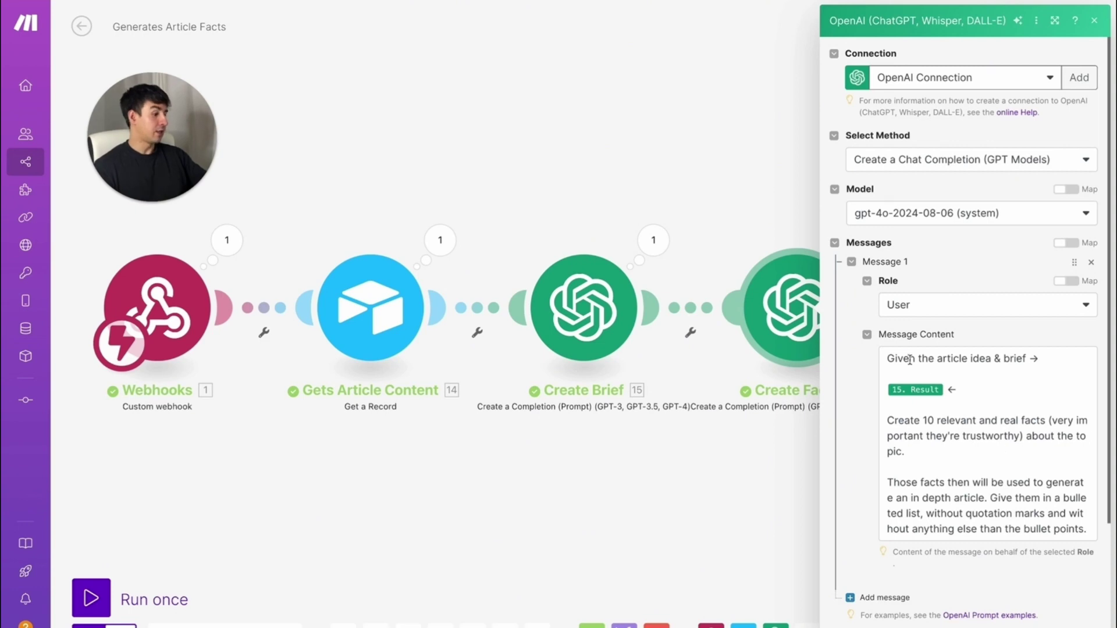
left_click_drag(889, 358, 1087, 530)
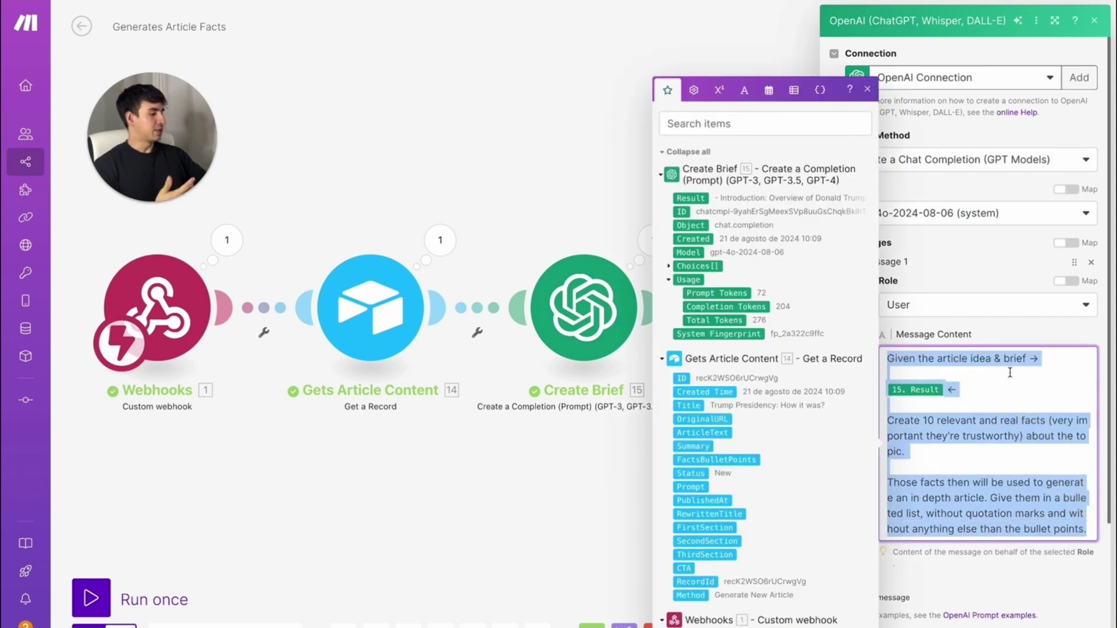
left_click(1030, 369)
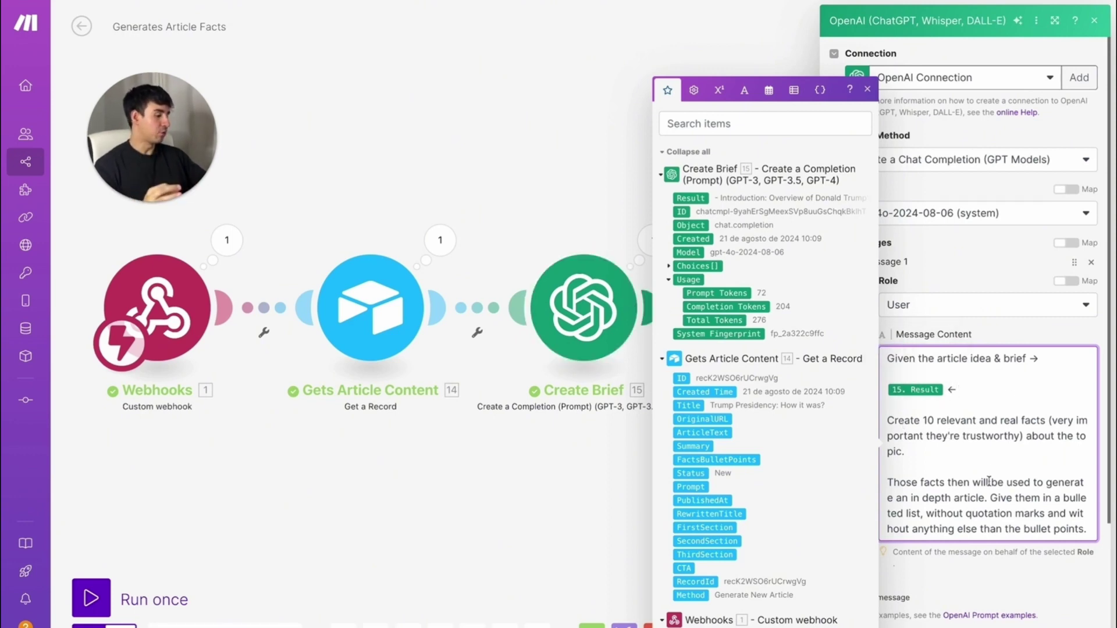
Open the Airtable module after Create Facts and review its Record ID, Summary, FactsBulletPoints and Status fields
scroll(919, 462, "down", 1)
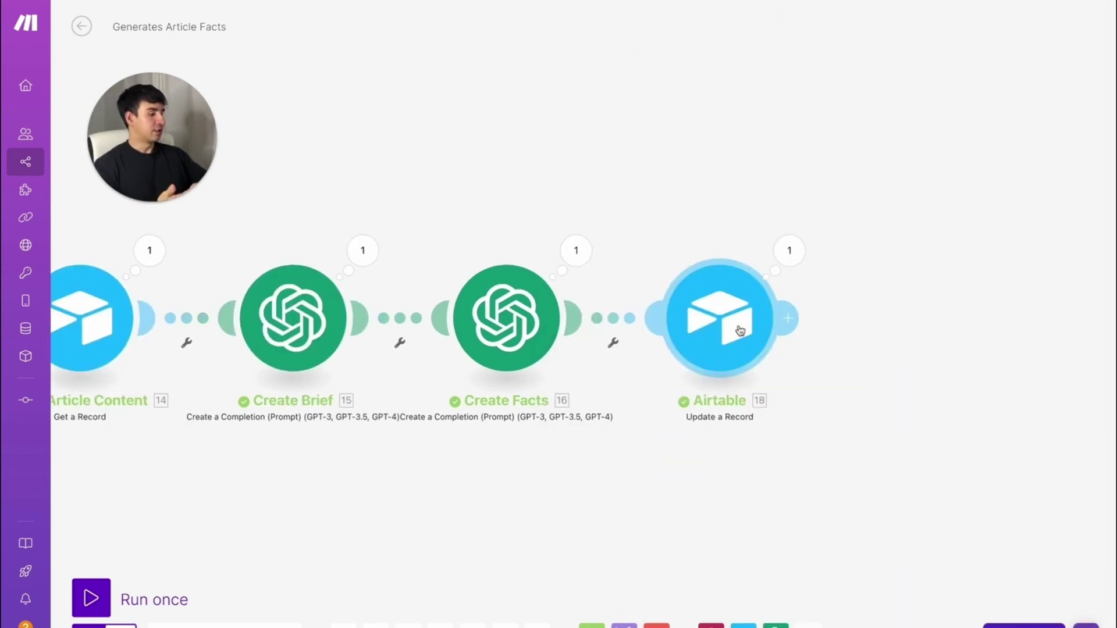
left_click(738, 331)
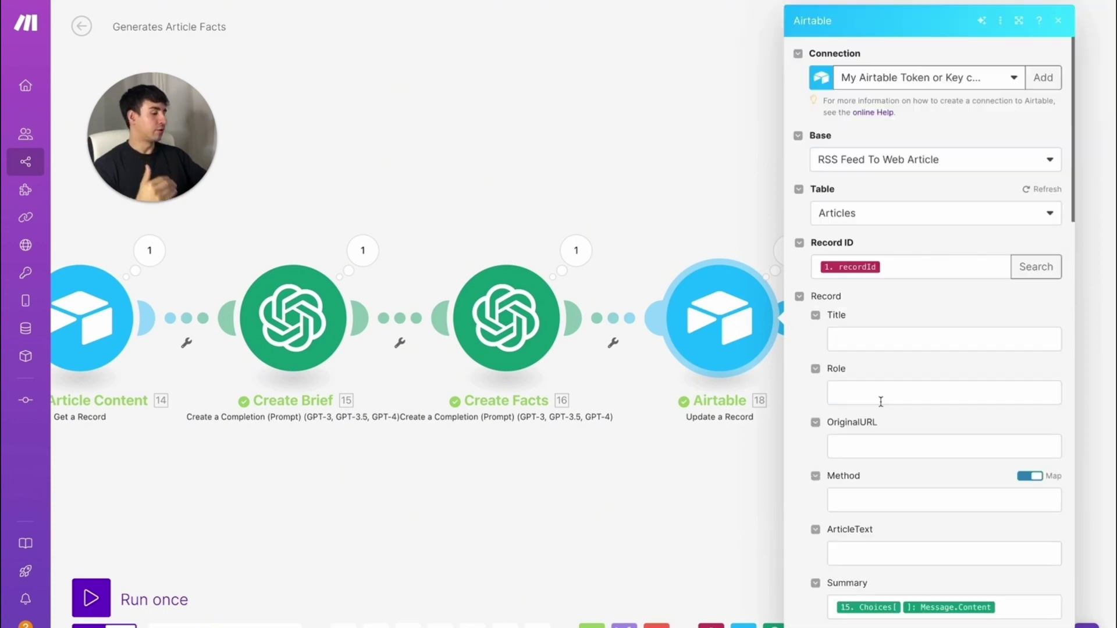
scroll(881, 414, "down", 5)
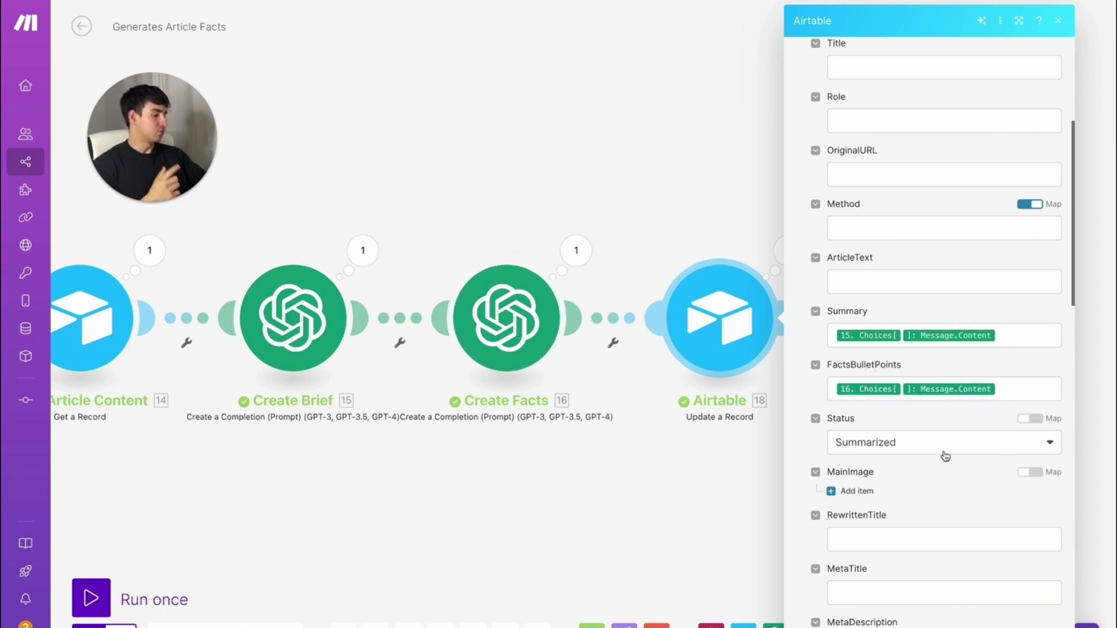
scroll(947, 458, "down", 1)
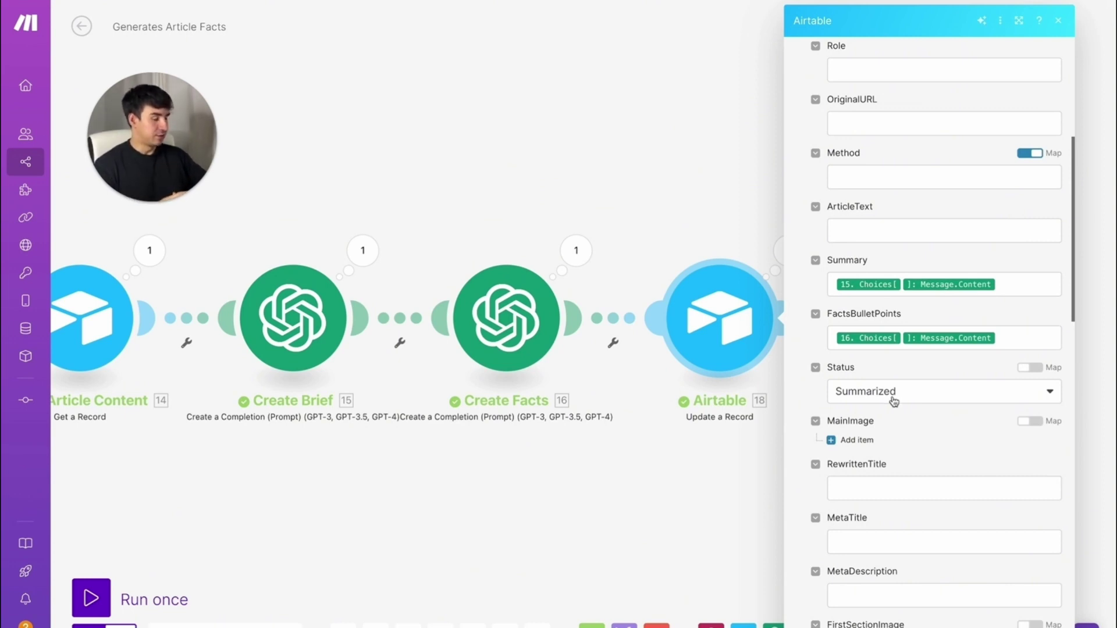
scroll(893, 401, "down", 10)
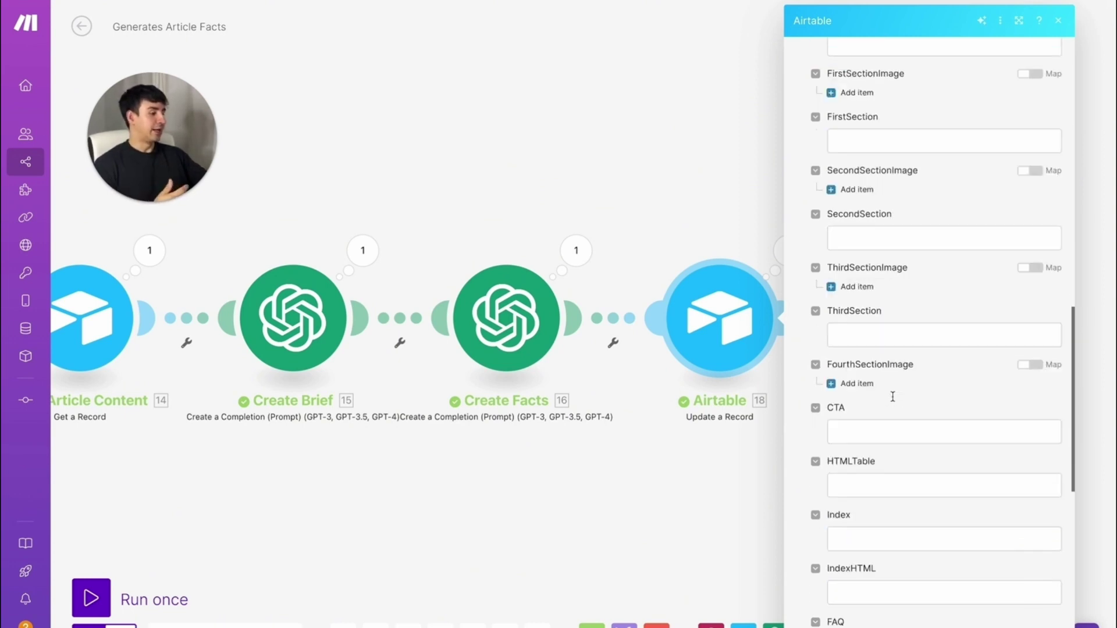
Switch to the Creates Article From News V2 scenario, open its editor and inspect the recordId in the Webhooks module's output
mouse_move(2, 390)
left_click(97, 394)
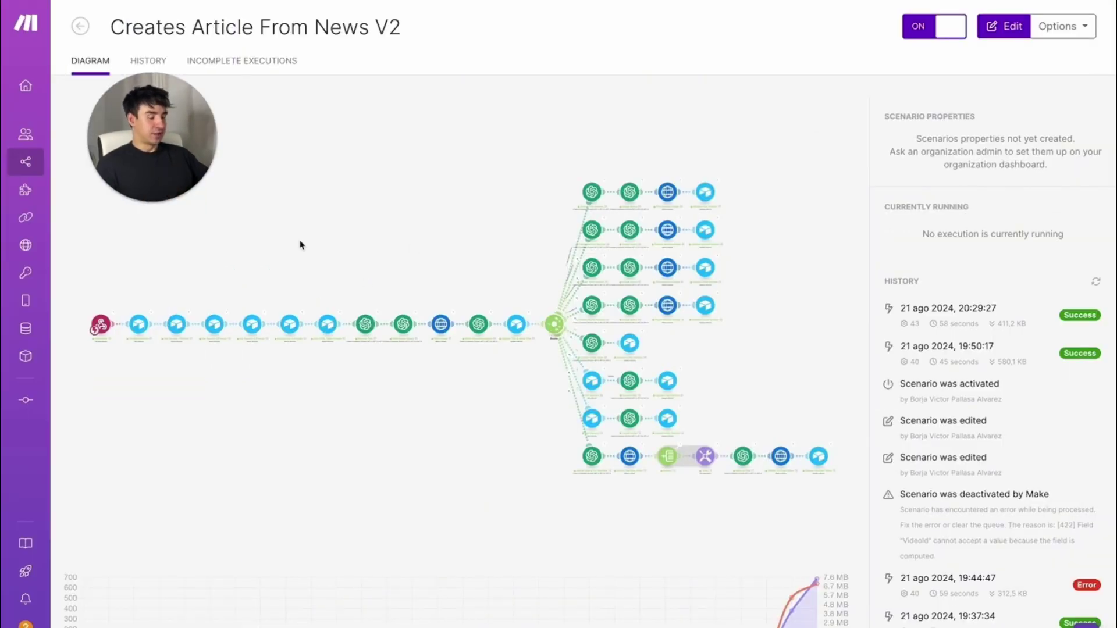
left_click(146, 269)
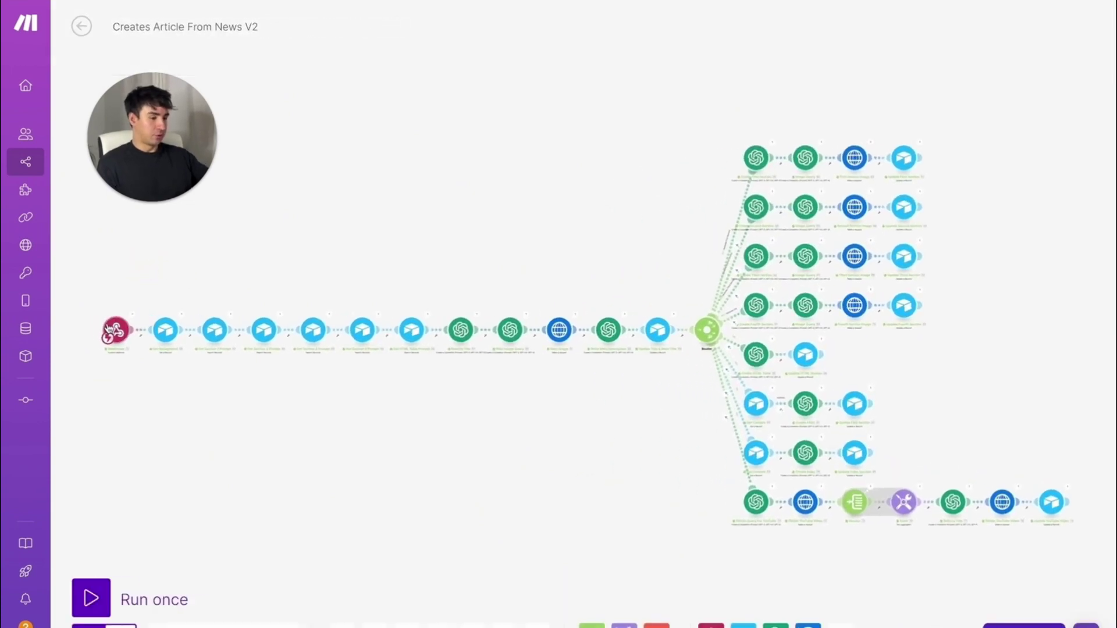
scroll(106, 325, "up", 5)
left_click(193, 305)
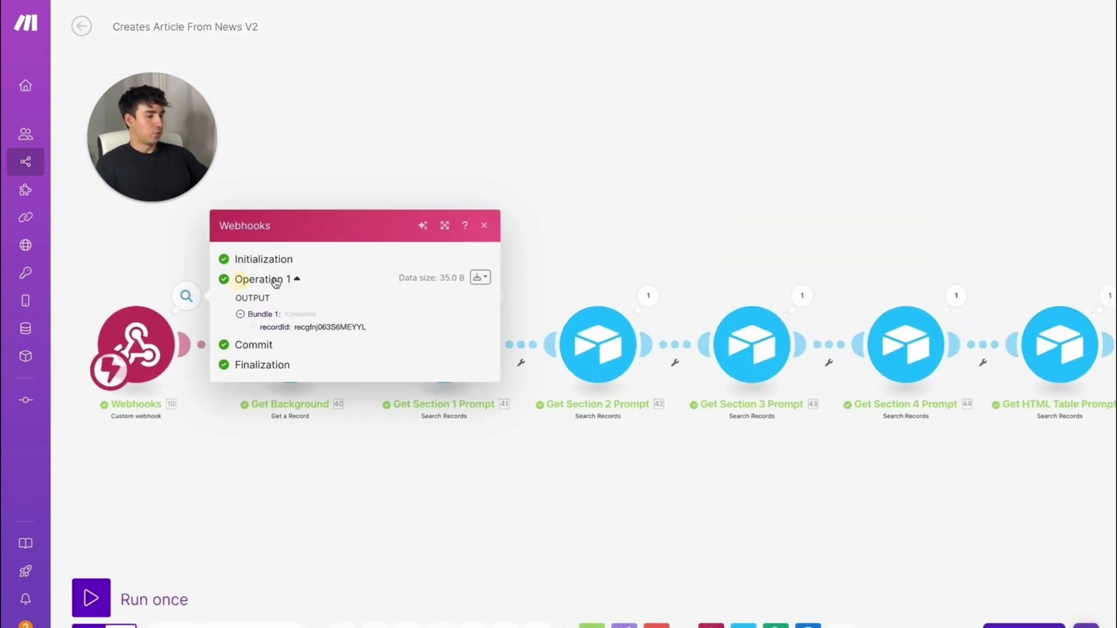
double_click(336, 324)
key("Escape")
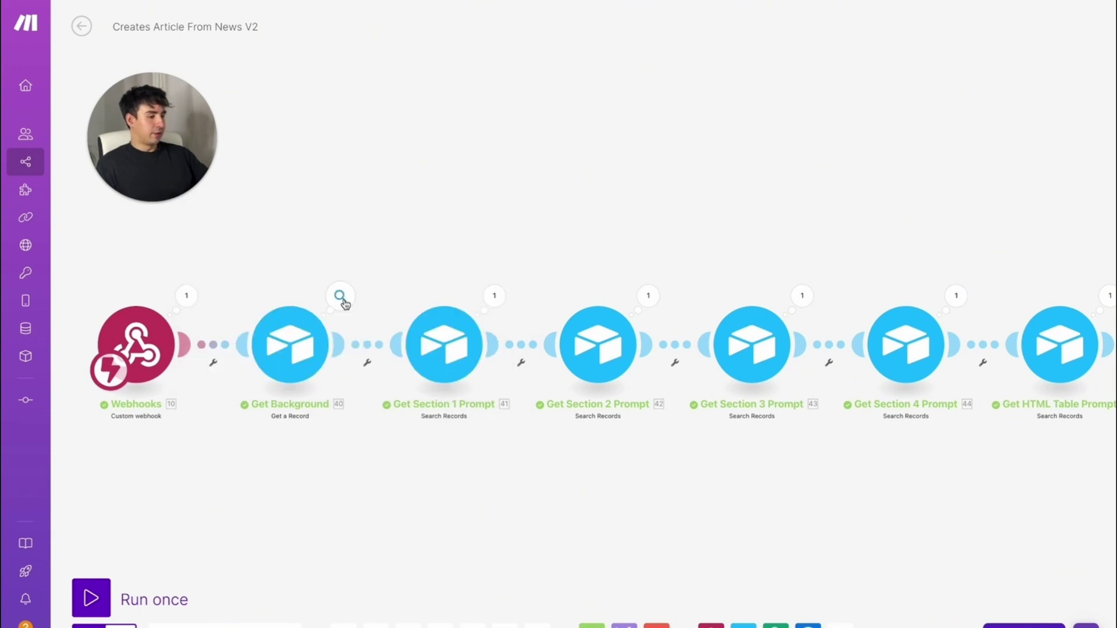
Open the Get Background module and review its base, table and mapped Record ID
left_click(347, 297)
left_click(328, 372)
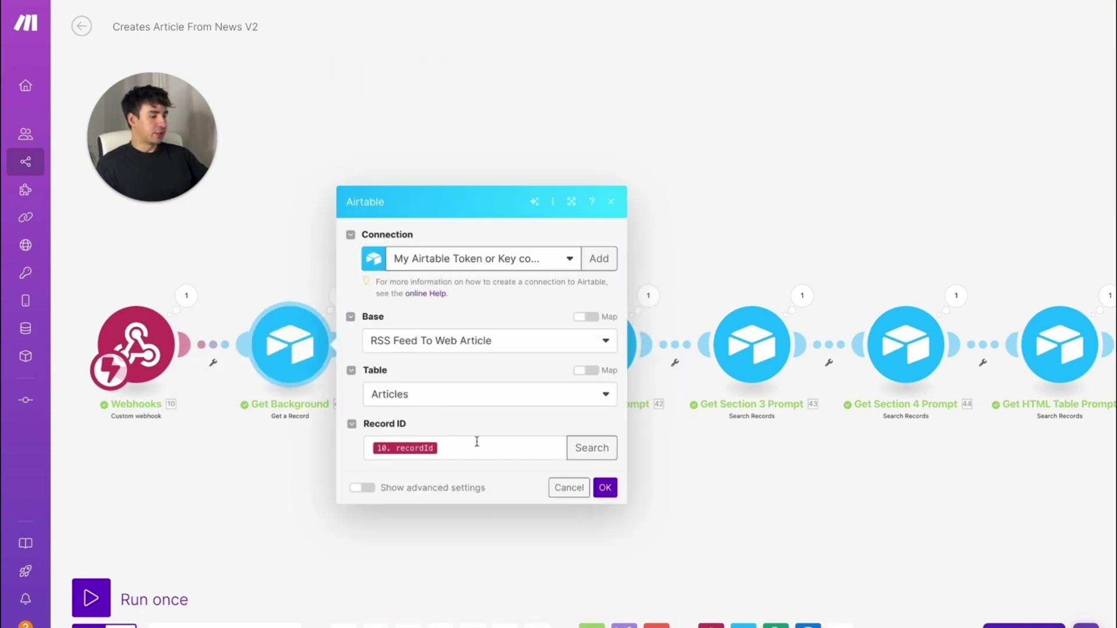
left_click(284, 238)
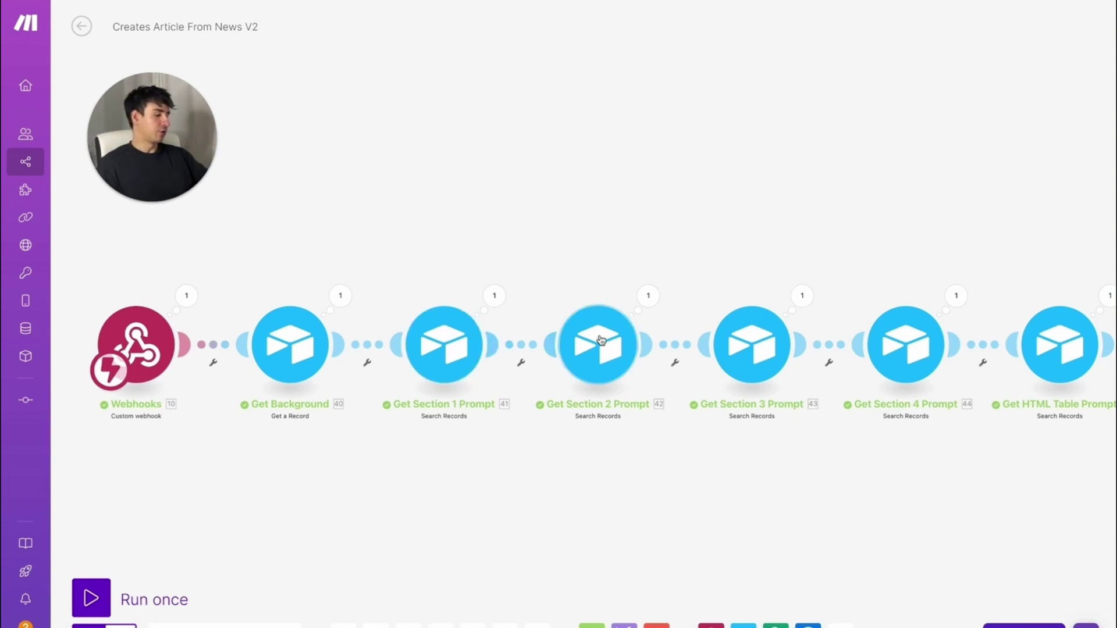
In the Get Section 1 Prompt output, highlight the formula, expand CompletePrompt and highlight its text
left_click(493, 296)
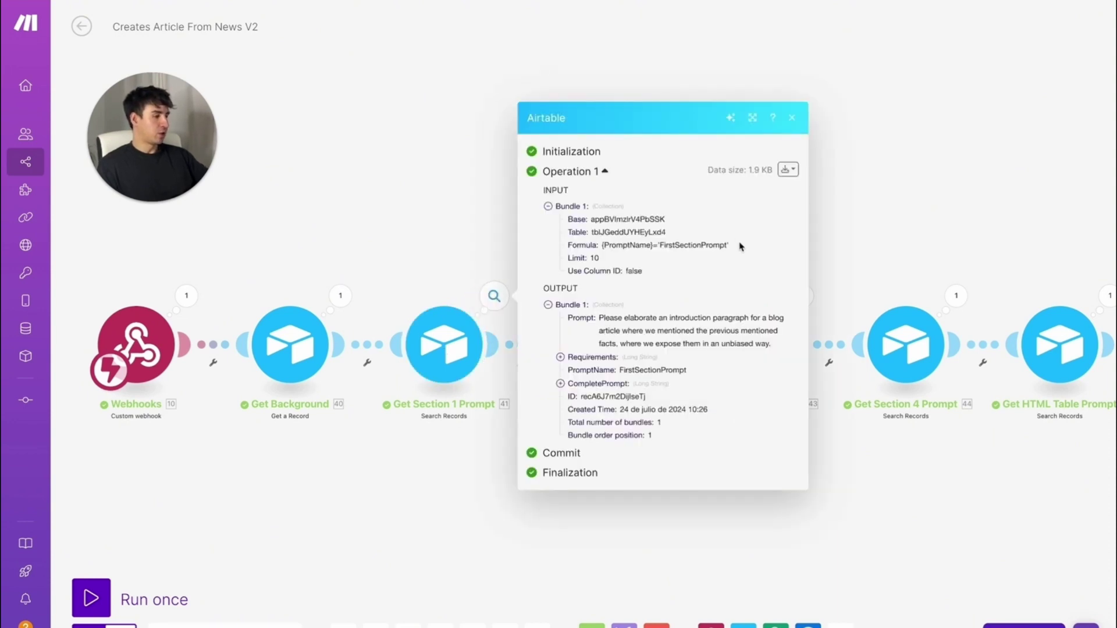
left_click_drag(736, 246, 602, 251)
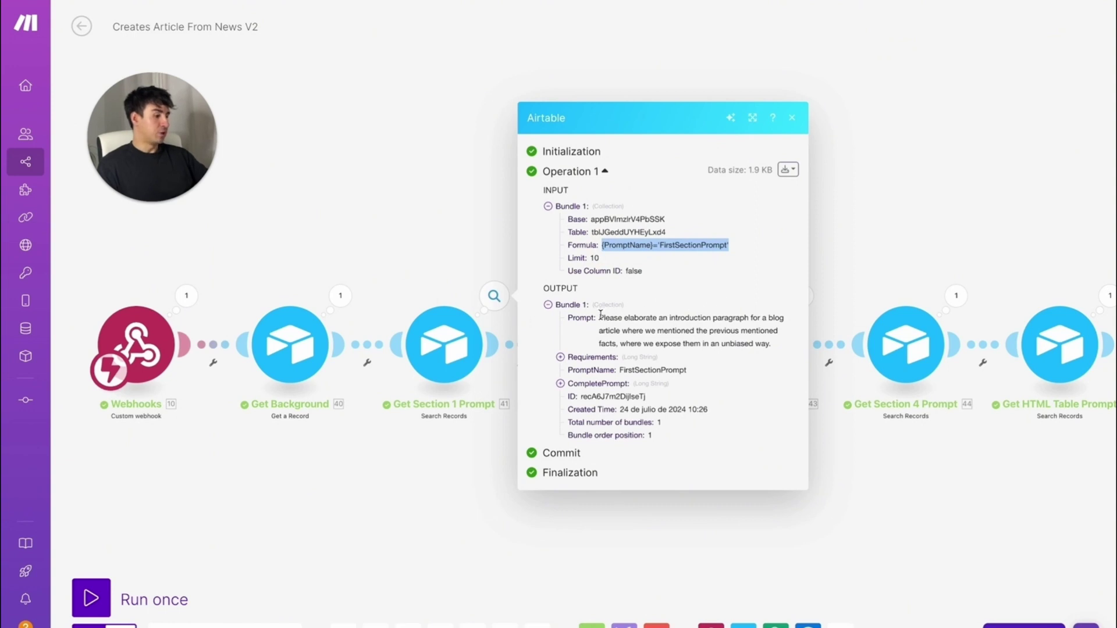
left_click(561, 385)
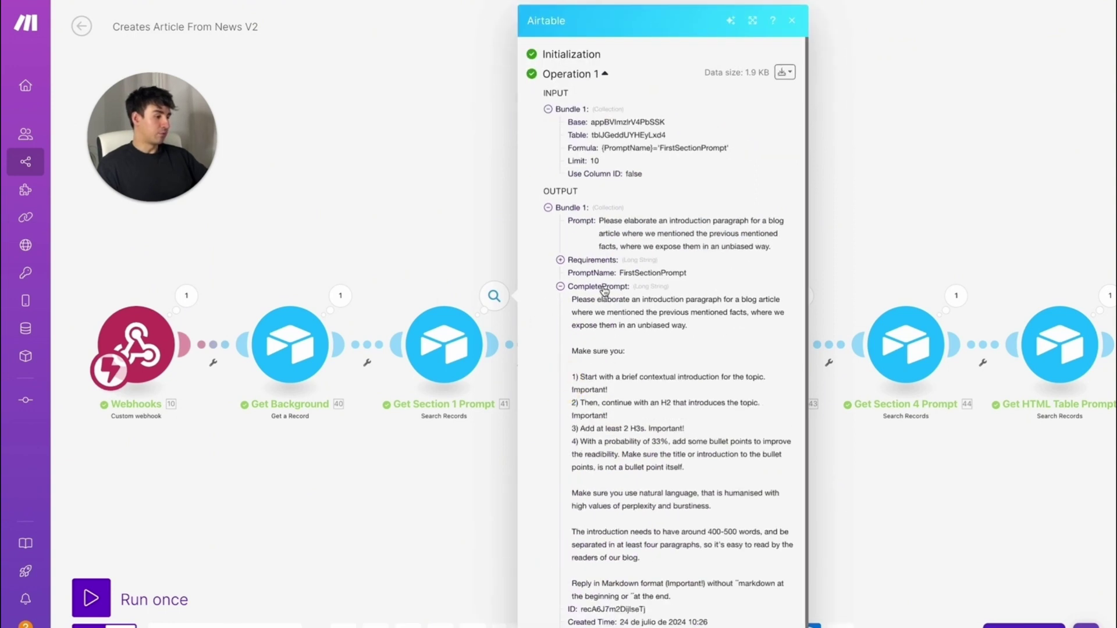
left_click_drag(572, 300, 693, 506)
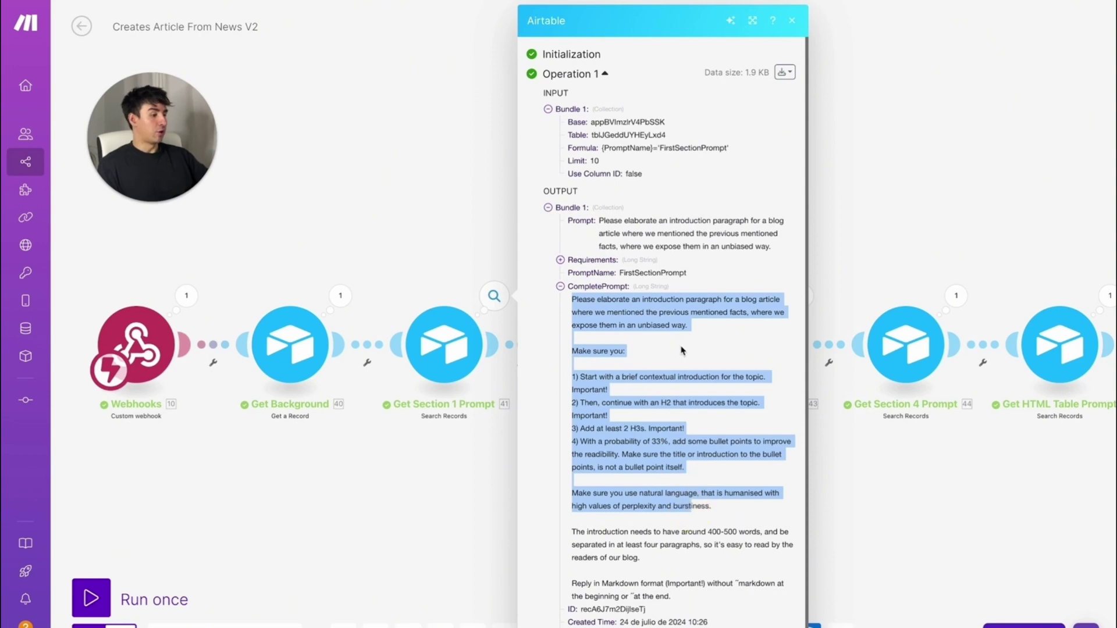
Expand Requirements in the same output and highlight the Prompt, Requirements and CompletePrompt texts to compare how they combine
left_click(573, 260)
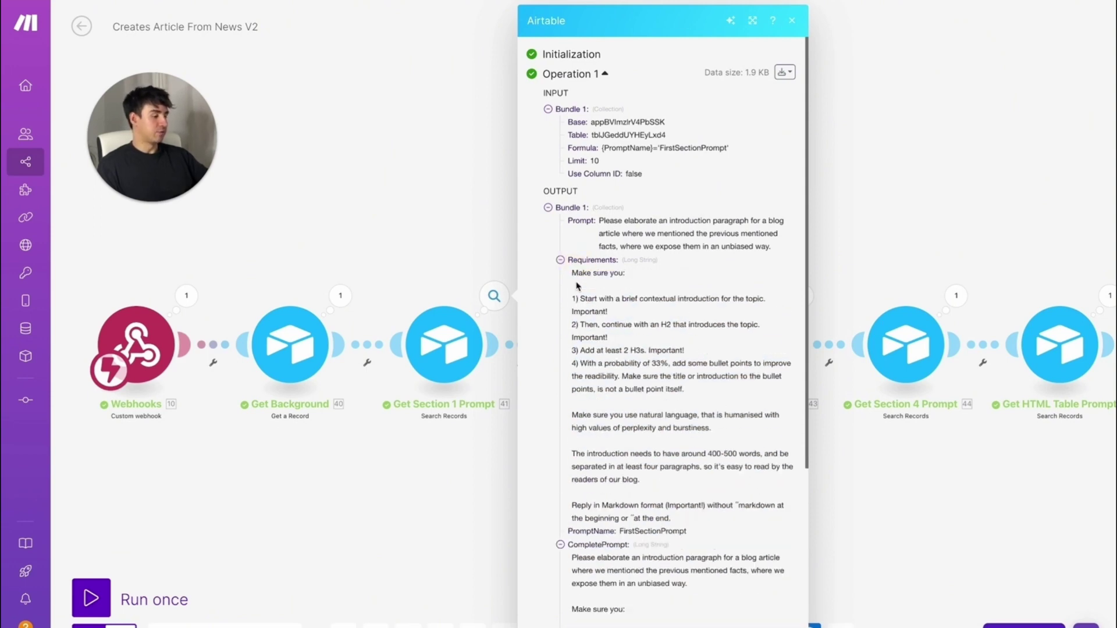
left_click_drag(602, 218, 774, 247)
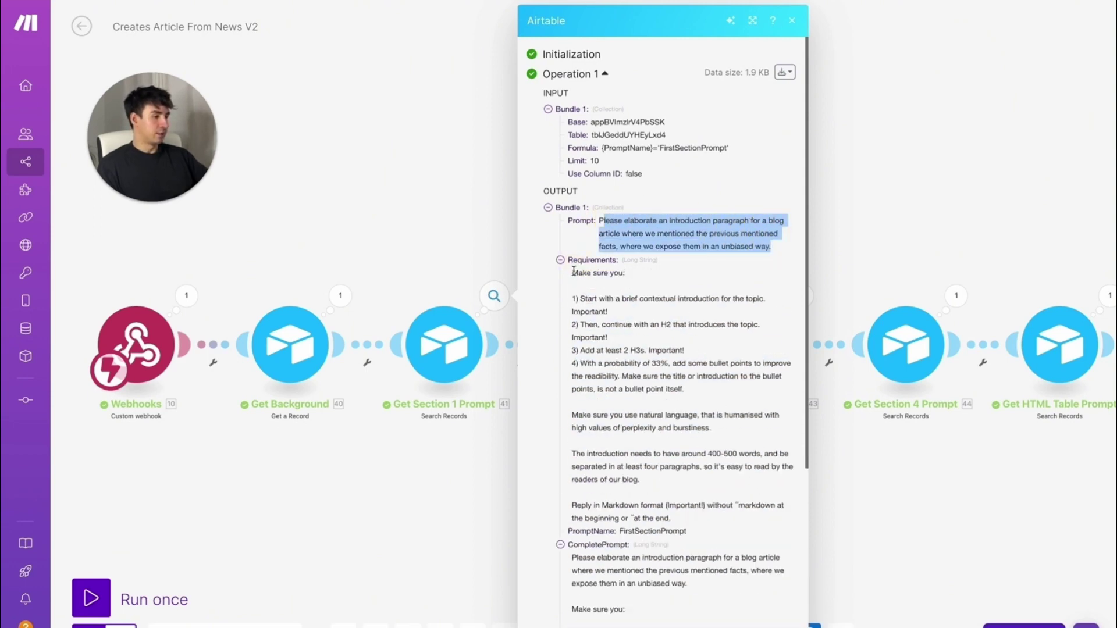
left_click_drag(572, 272, 722, 495)
scroll(722, 495, "down", 3)
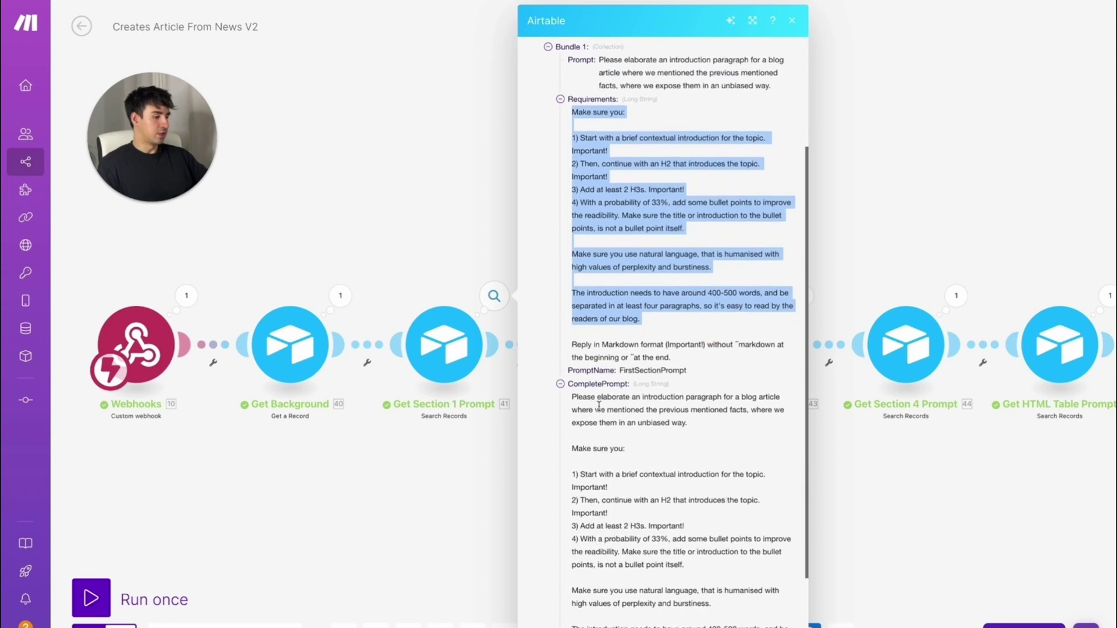
left_click_drag(571, 400, 713, 507)
Review the Get Section 1 Prompt module's search settings and expand CompletePrompt in the Get Section 2 Prompt output
left_click(444, 343)
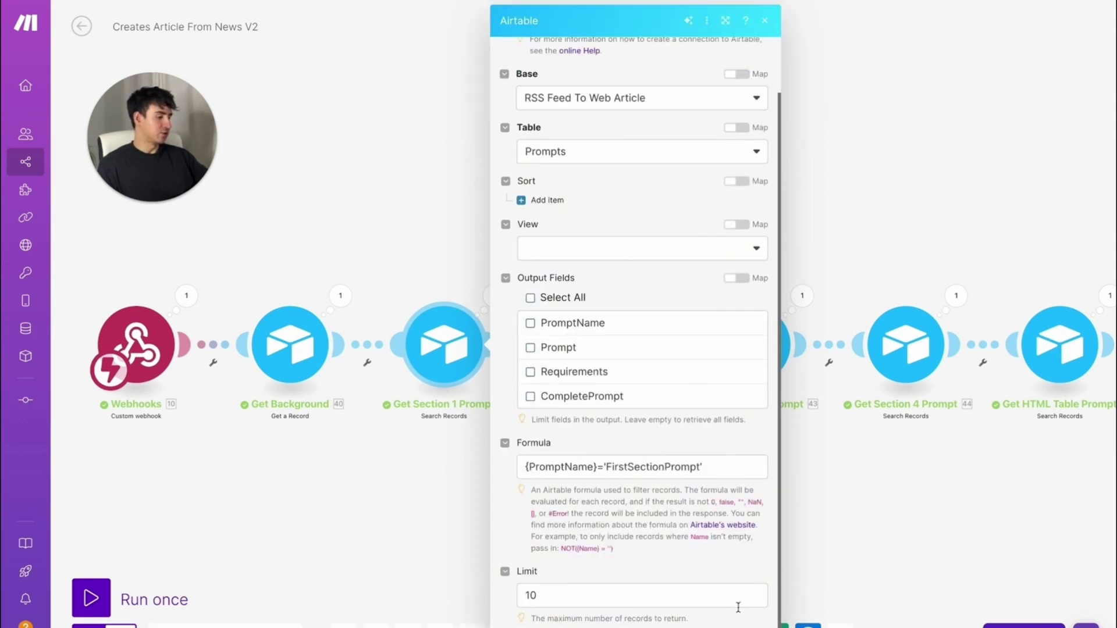
key("Escape")
left_click(597, 344)
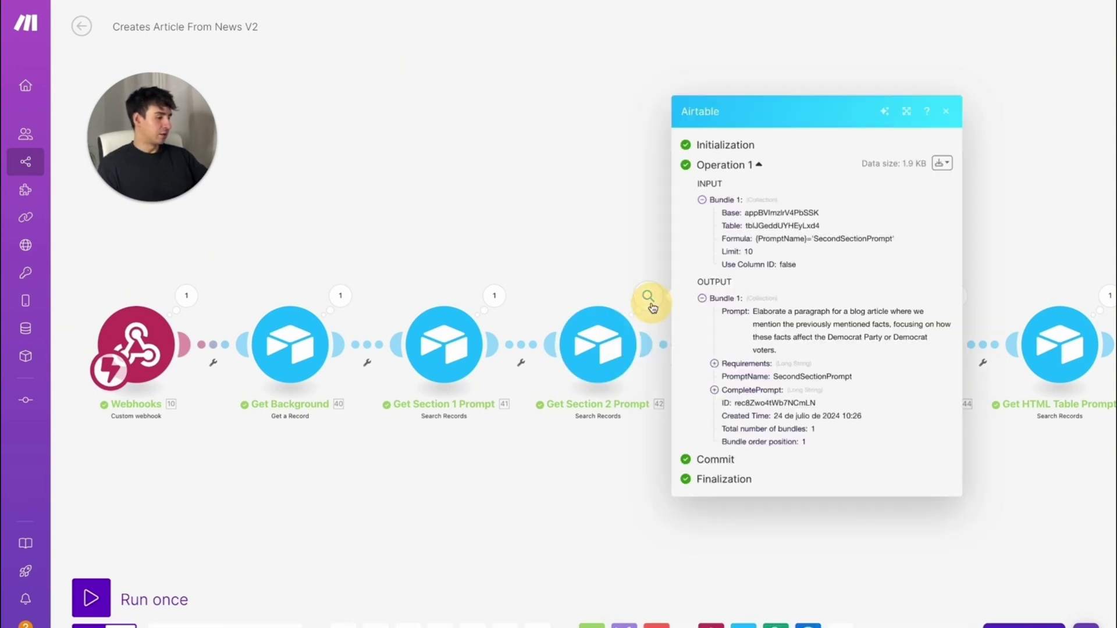
left_click(646, 296)
left_click(727, 391)
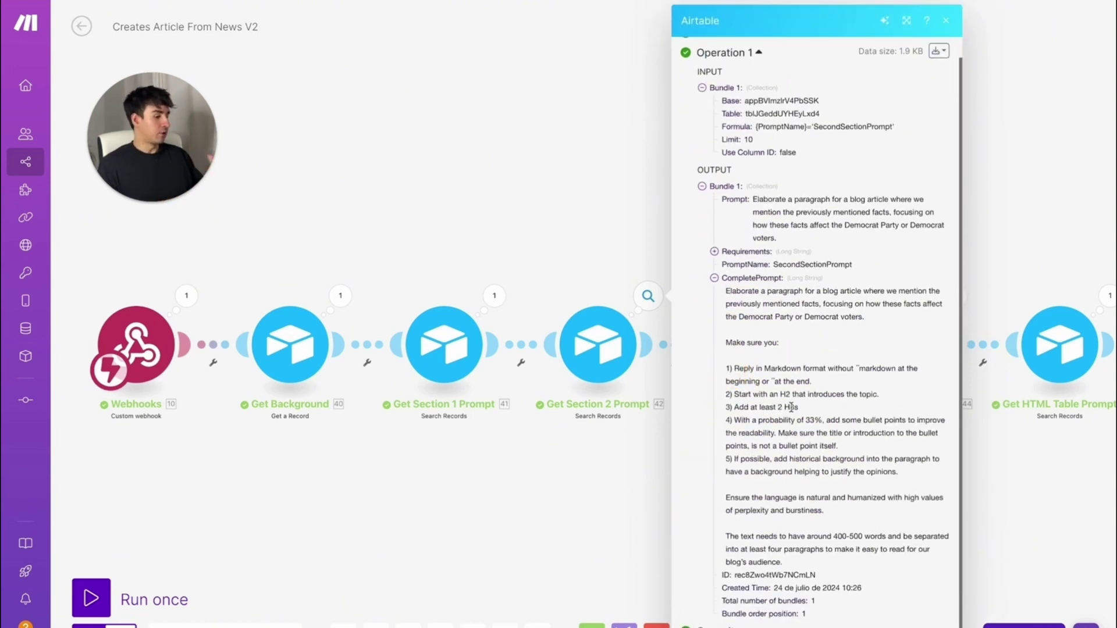
left_click(603, 231)
Open the Get Section 3 Prompt module and highlight its formula filtering PromptName by ThirdSectionPrompt
left_click(742, 343)
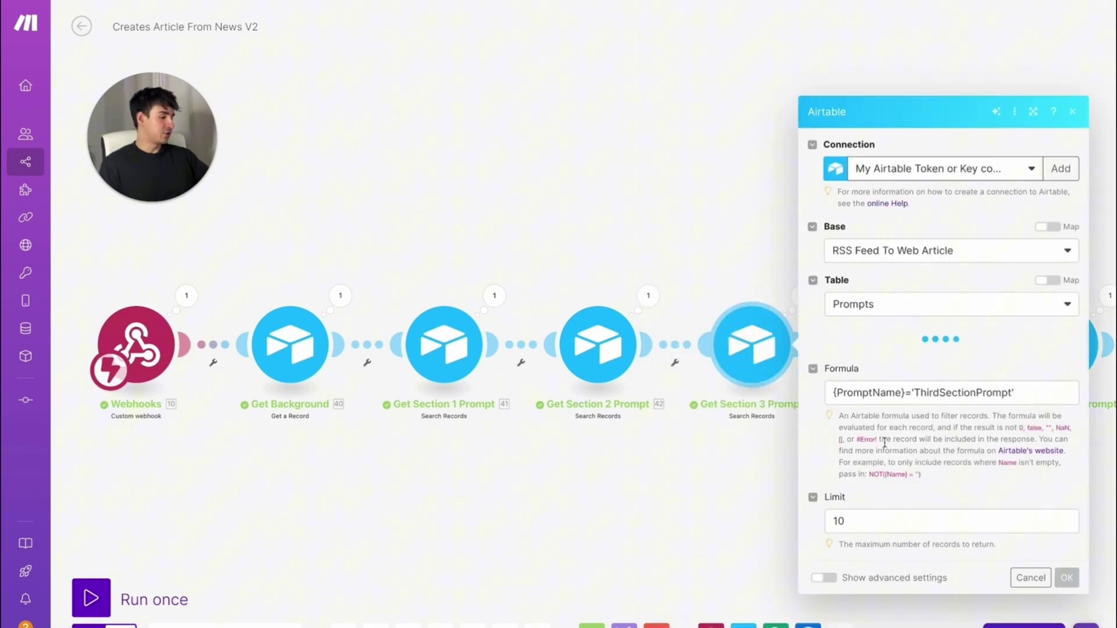
scroll(989, 454, "down", 1)
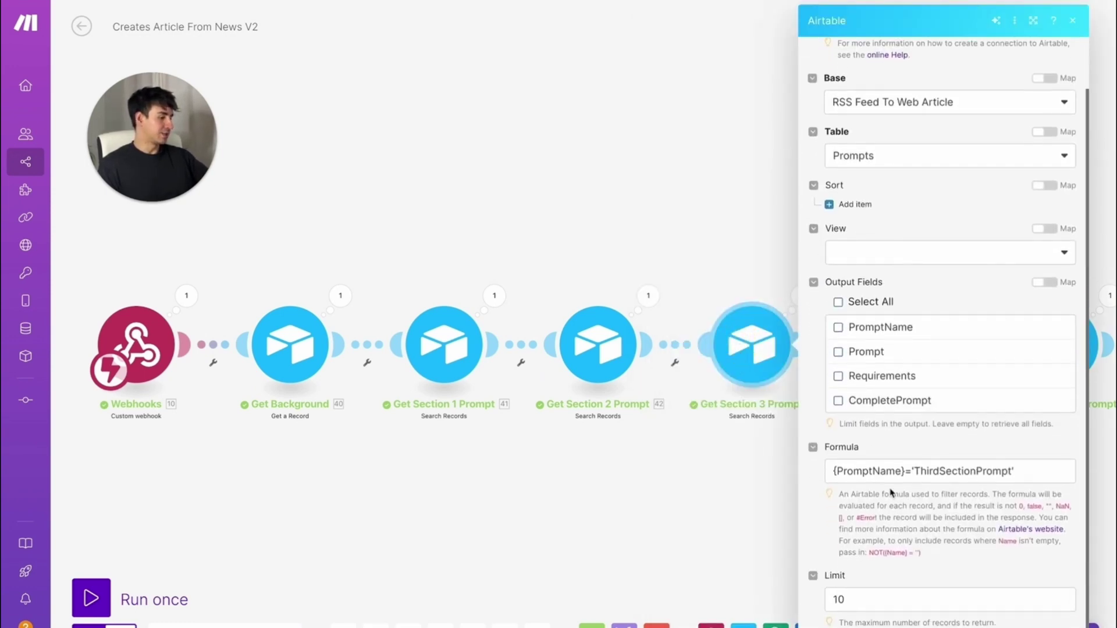
left_click_drag(1025, 469, 777, 465)
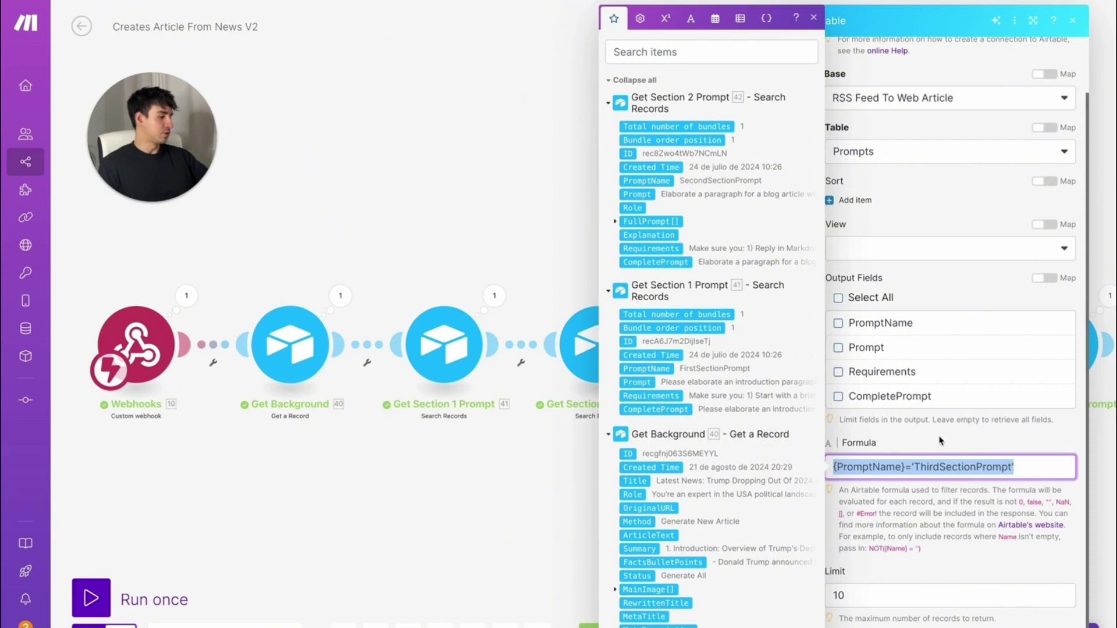
left_click(982, 438)
left_click(419, 219)
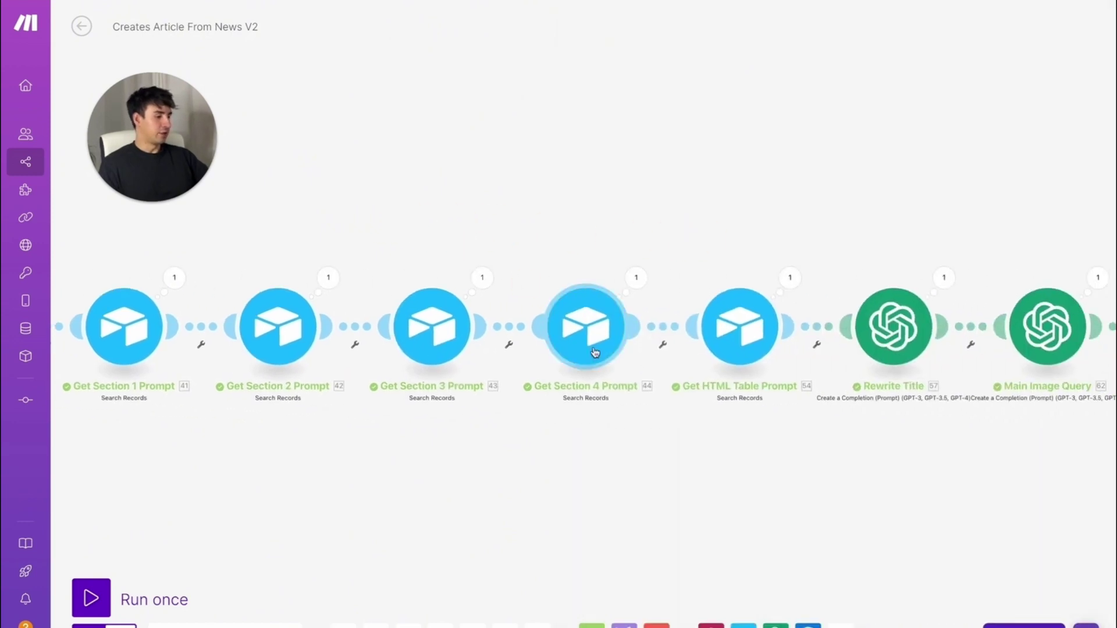
Highlight the ContextualCTAPrompt formula in the Get Section 4 Prompt module and open the Get HTML Table Prompt module for review
left_click(598, 349)
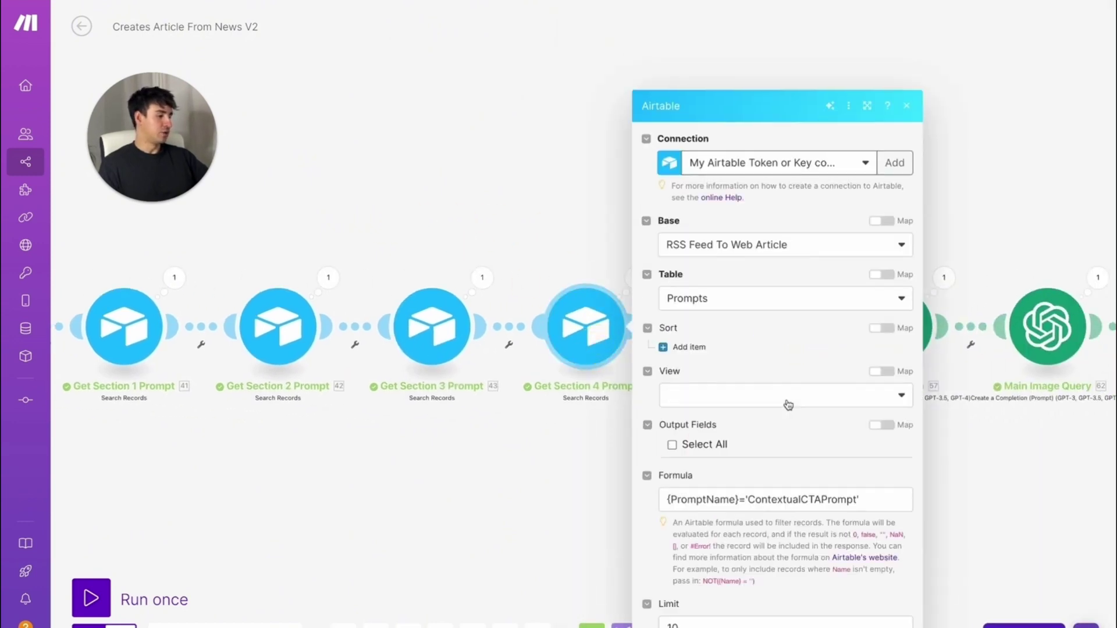
triple_click(892, 532)
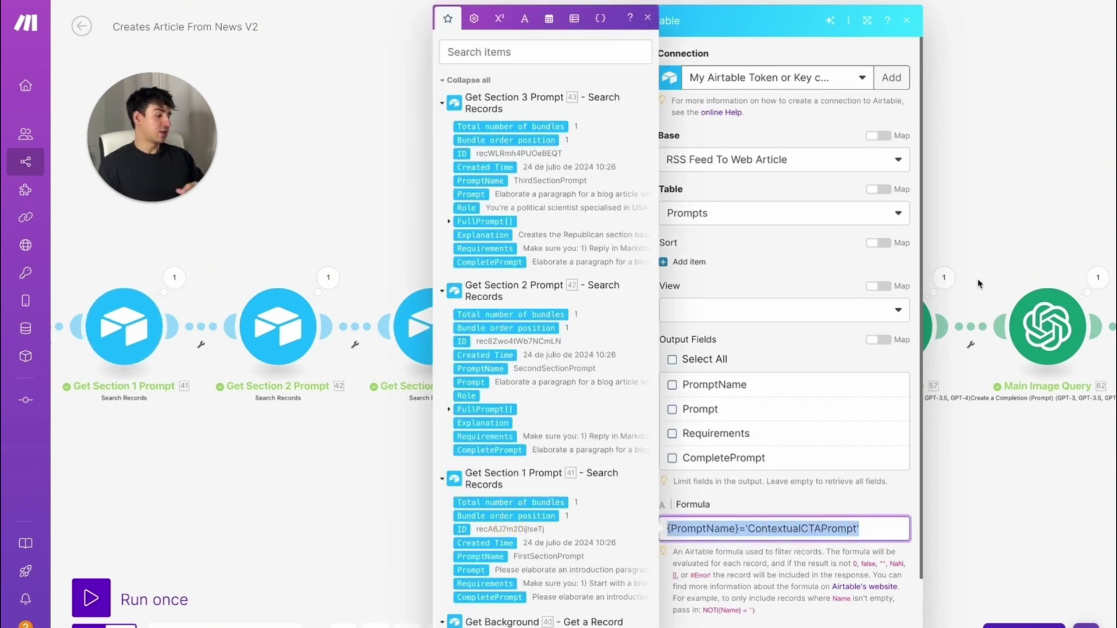
left_click(814, 152)
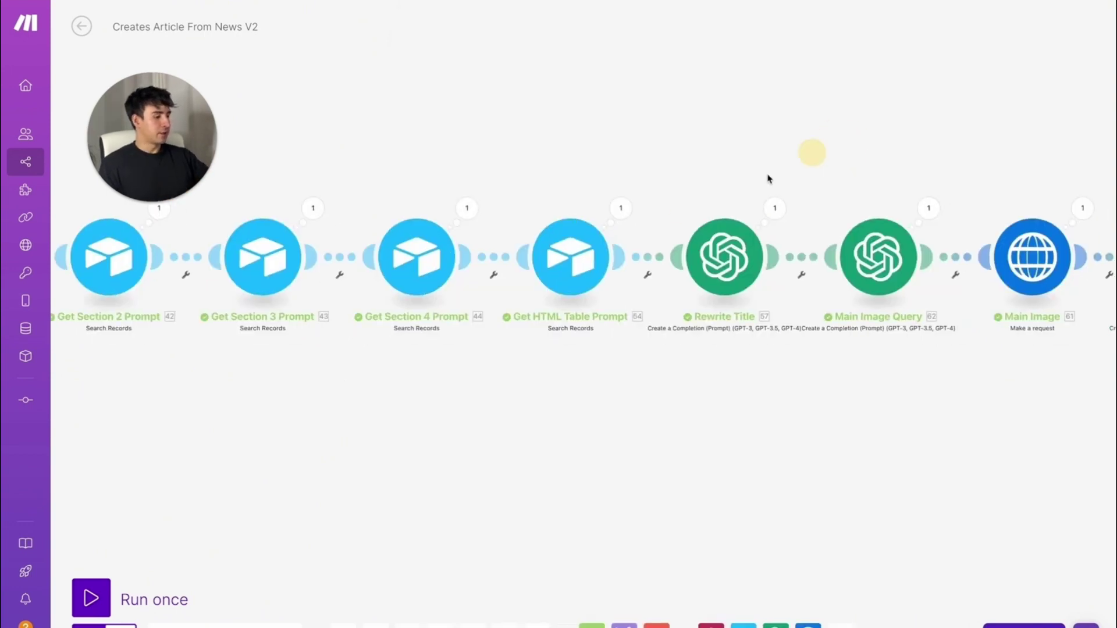
left_click(566, 268)
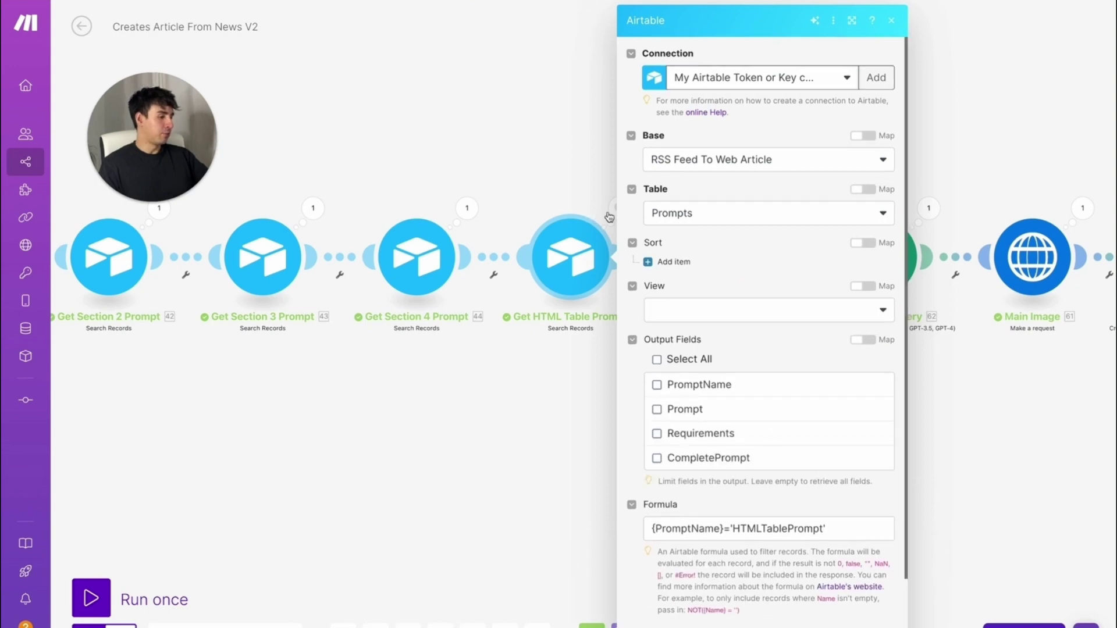
Inspect the Get HTML Table Prompt module's output bundle, comparing its Prompt, Requirements and CompletePrompt texts
left_click(611, 211)
scroll(741, 410, "down", 1)
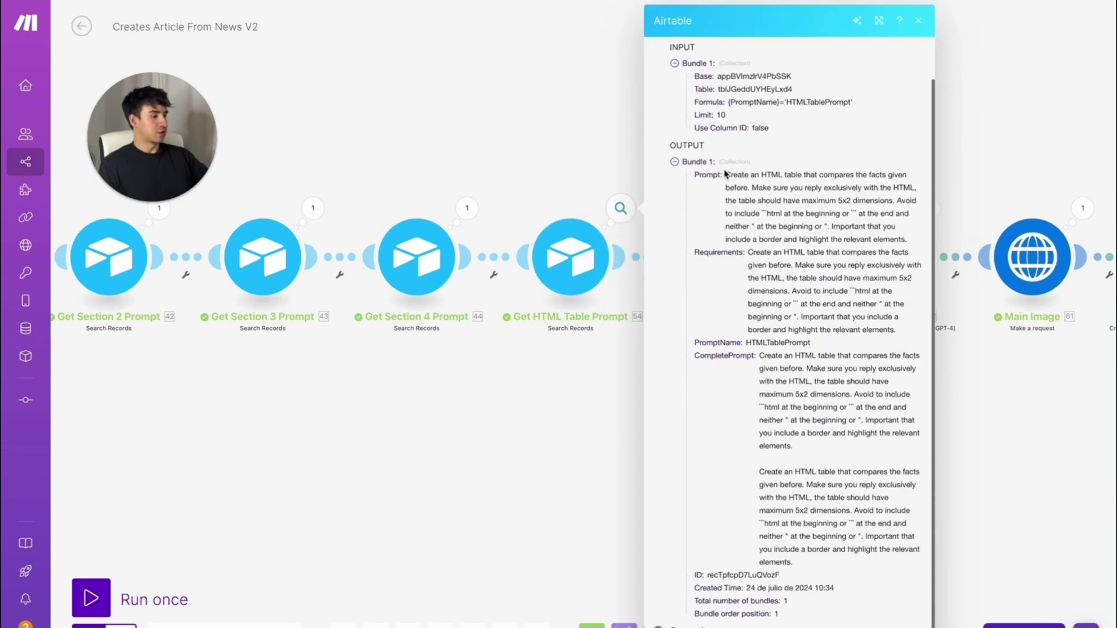
left_click_drag(725, 172, 899, 235)
left_click(749, 252)
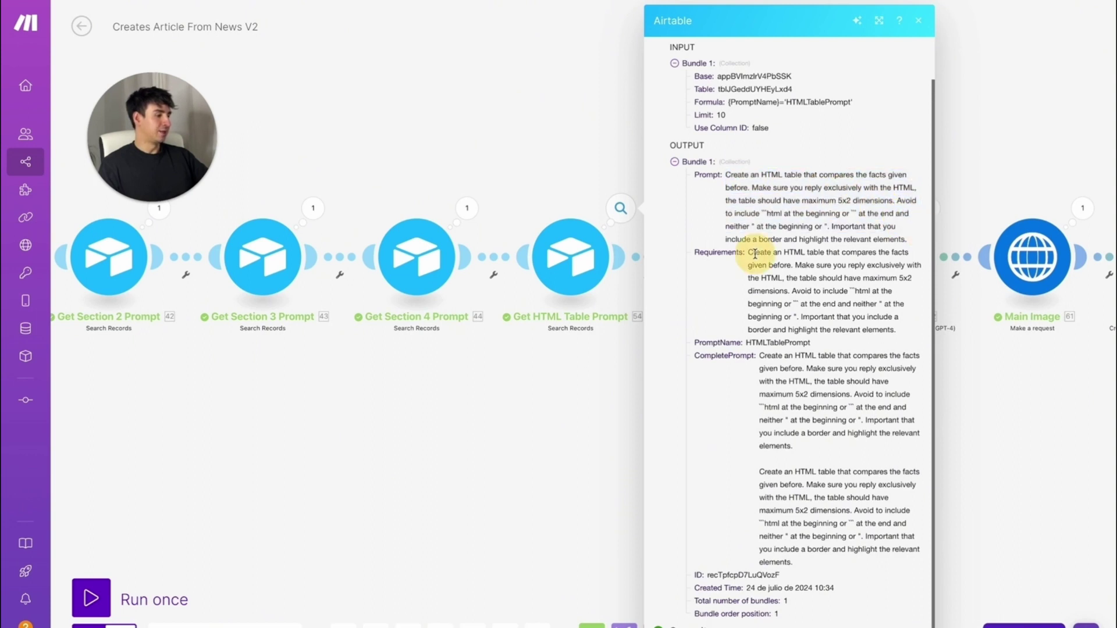
left_click_drag(749, 252, 910, 337)
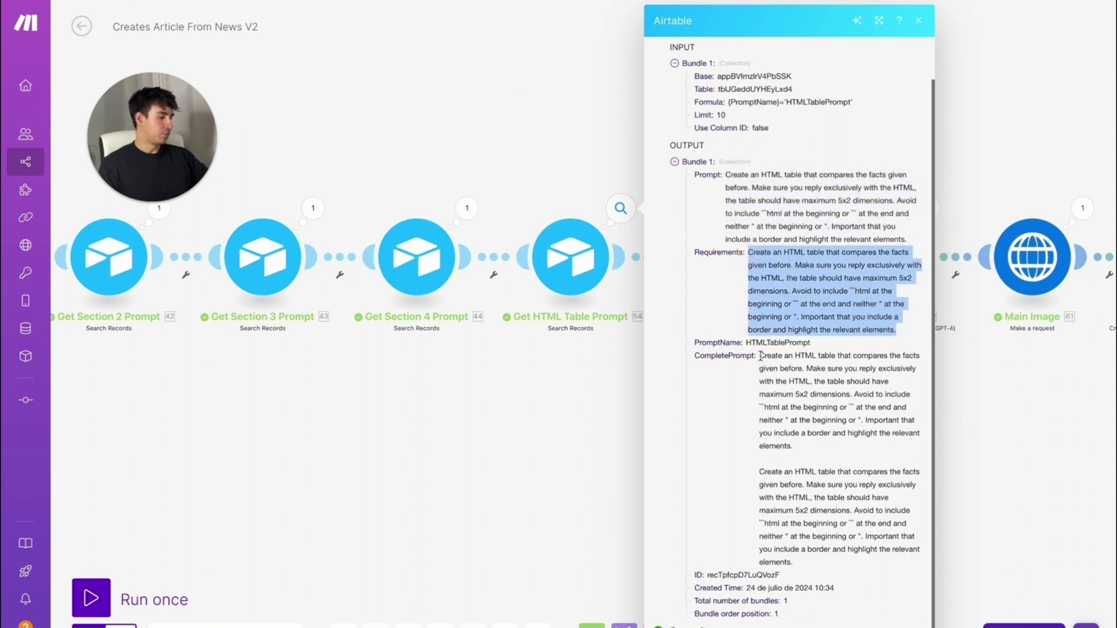
left_click_drag(760, 356, 912, 568)
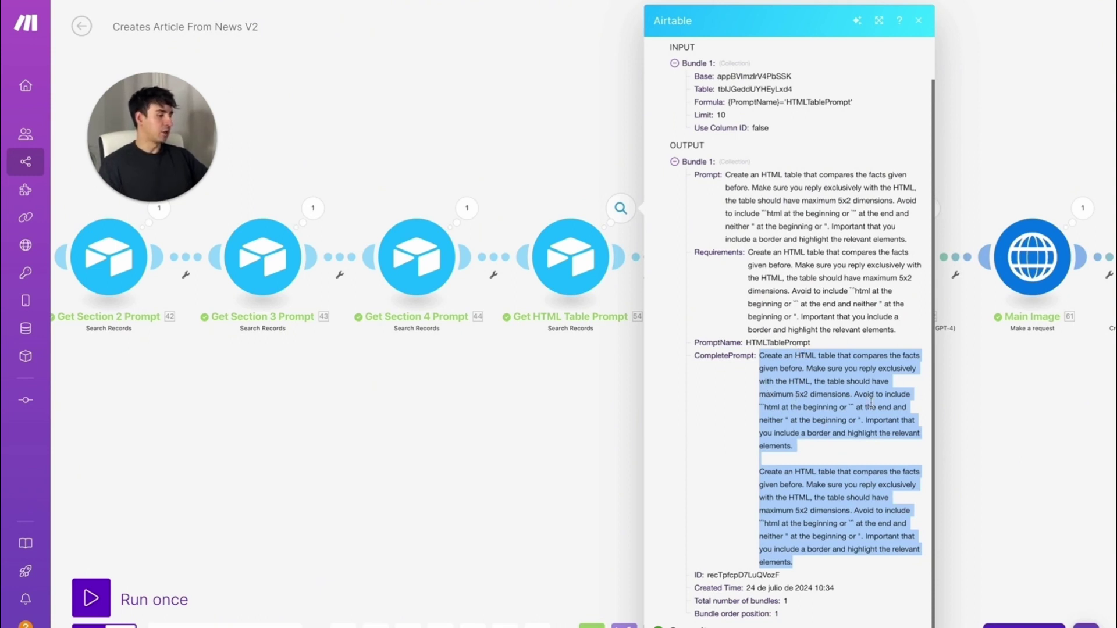
left_click(863, 436)
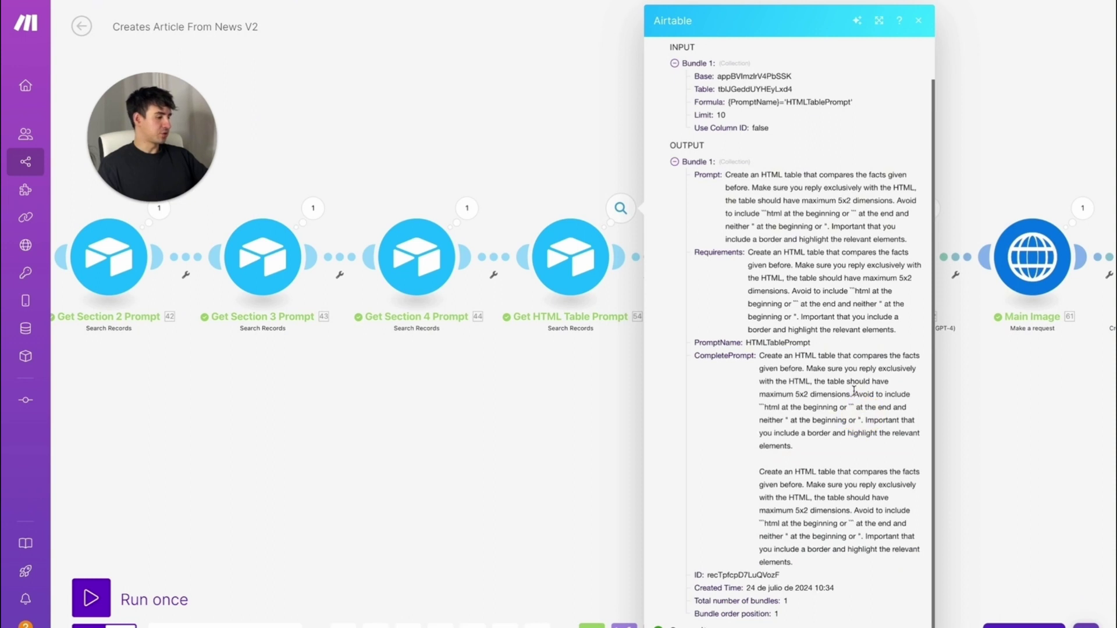
mouse_move(854, 394)
left_mouse_down()
mouse_move(867, 392)
mouse_move(855, 408)
left_mouse_up()
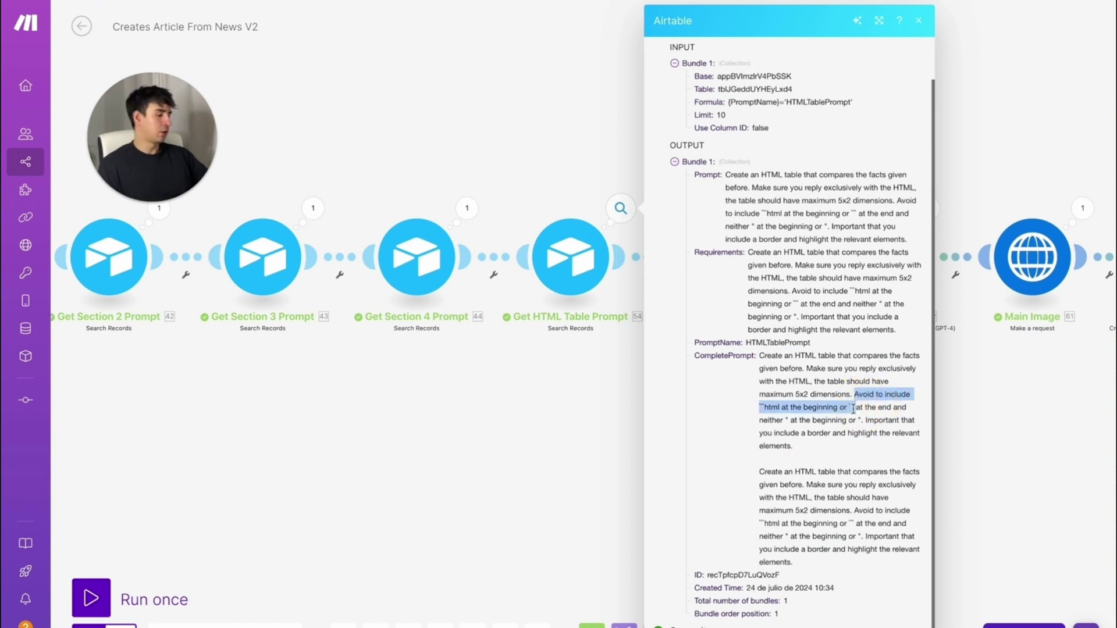
left_click(768, 364)
left_click_drag(760, 356, 873, 562)
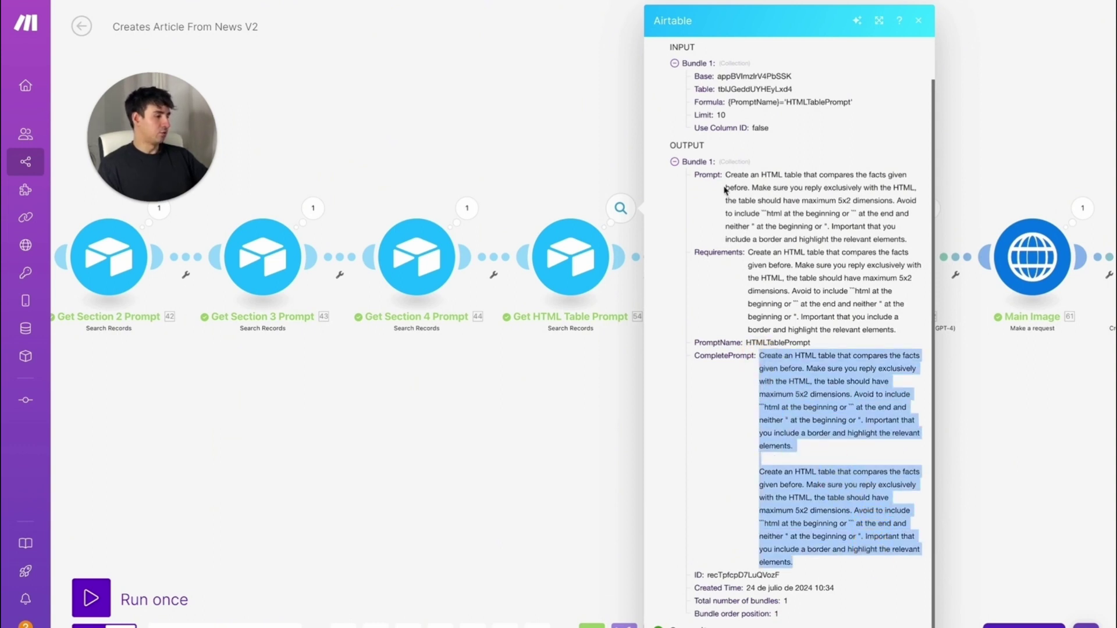
left_click_drag(748, 252, 861, 331)
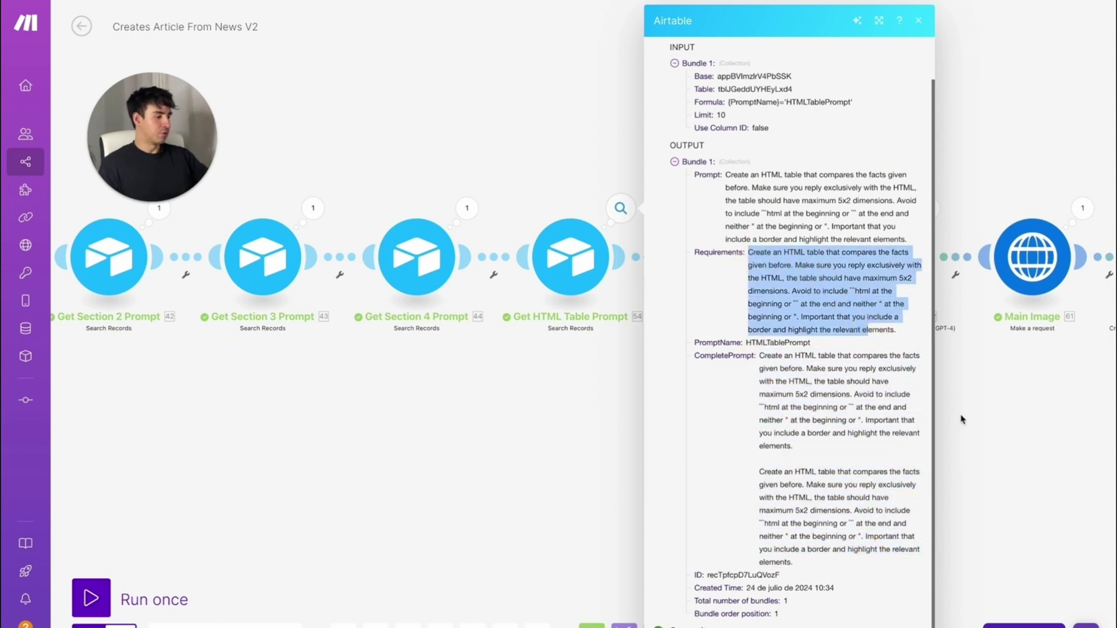
Review the Rewrite Title module's message content, including its closing reply instruction, and close the settings without changes
left_click_drag(994, 422, 683, 478)
left_click(418, 320)
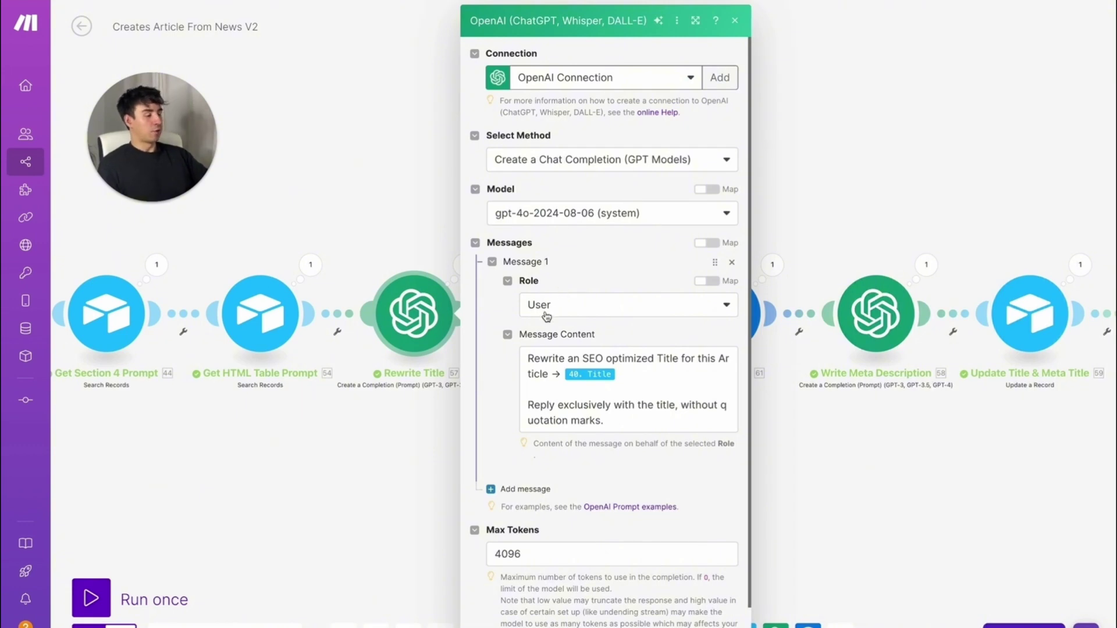
left_click(528, 358)
left_click_drag(528, 358, 673, 424)
left_click(624, 355)
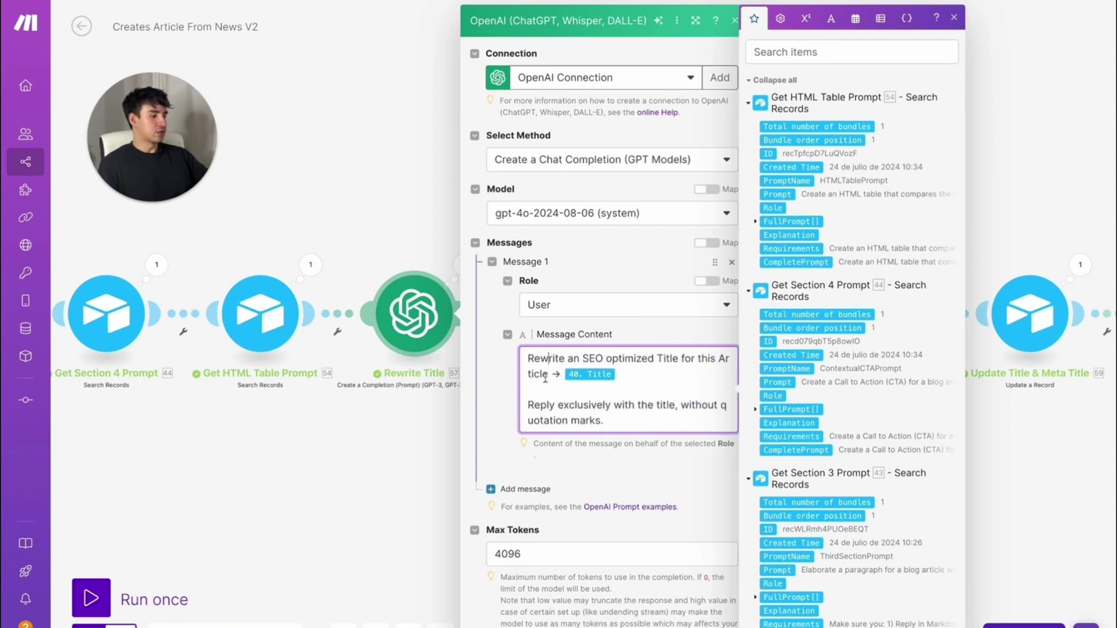
left_click_drag(624, 425, 500, 407)
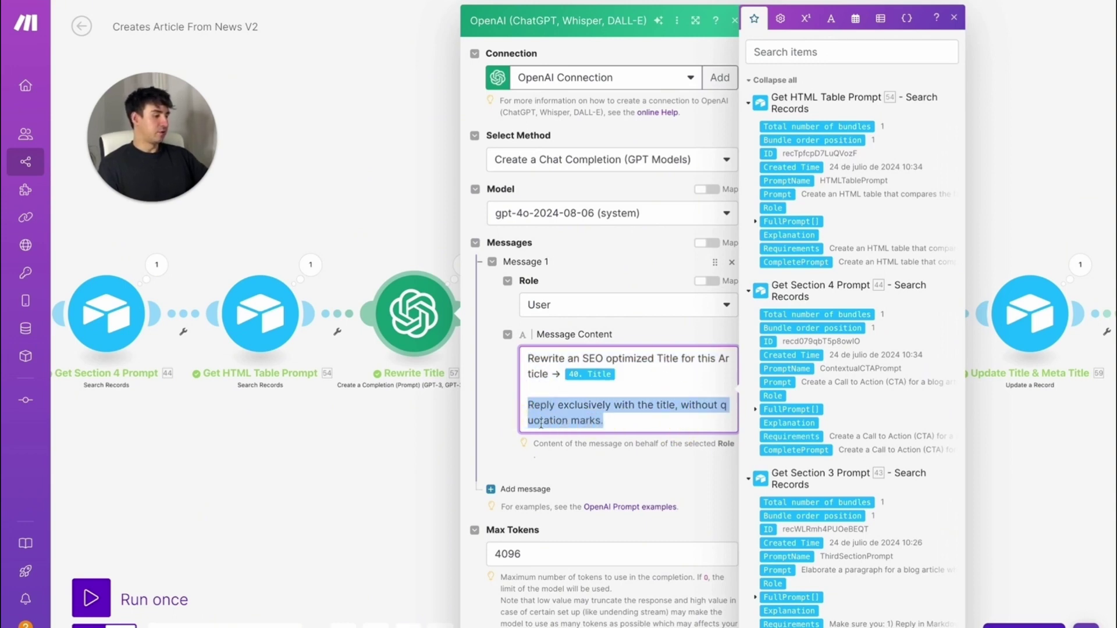
key("Escape")
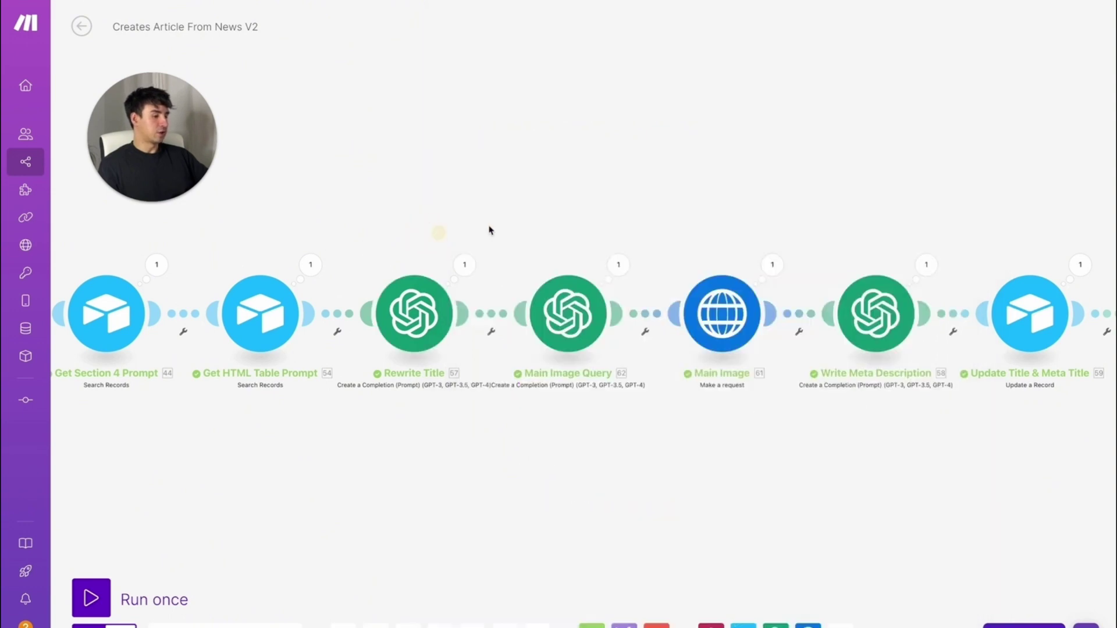
Review the keyword query prompt in the Main Image Query module and close its settings
scroll(401, 320, "right", 3)
left_click(401, 320)
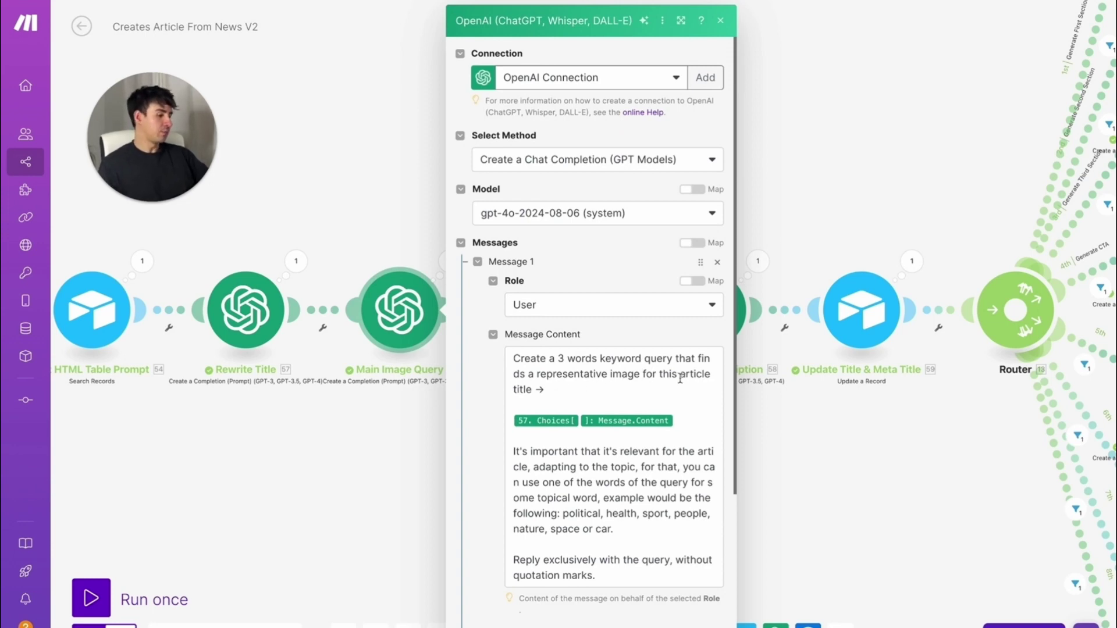
key("Escape")
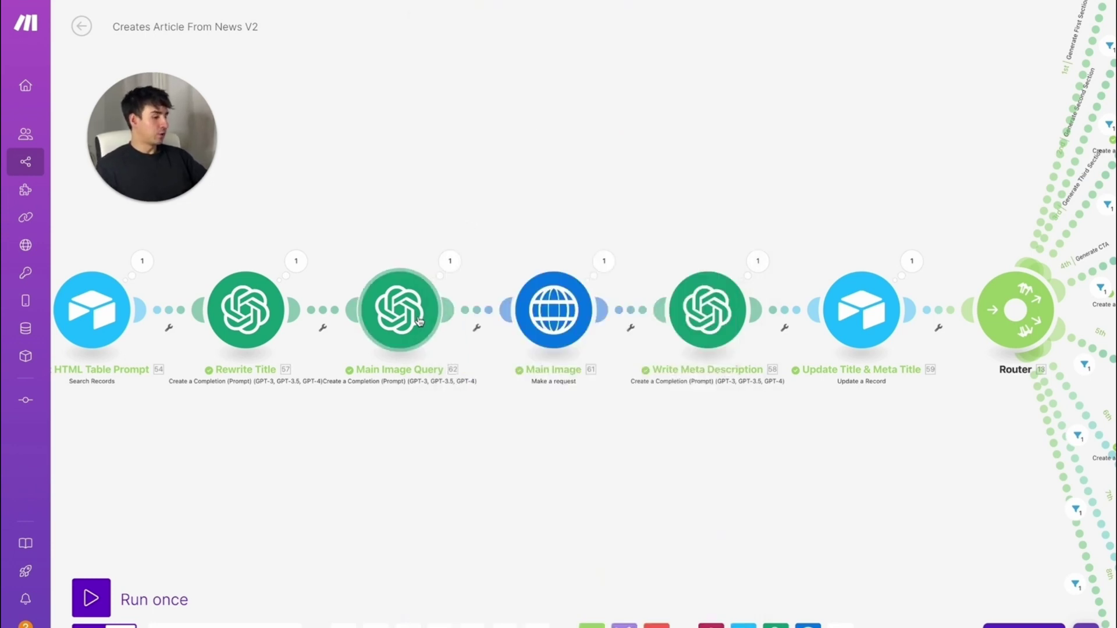
Examine the Main Image HTTP request's client ID placeholder in the URL and its orientation, count and query parameters
left_click(554, 281)
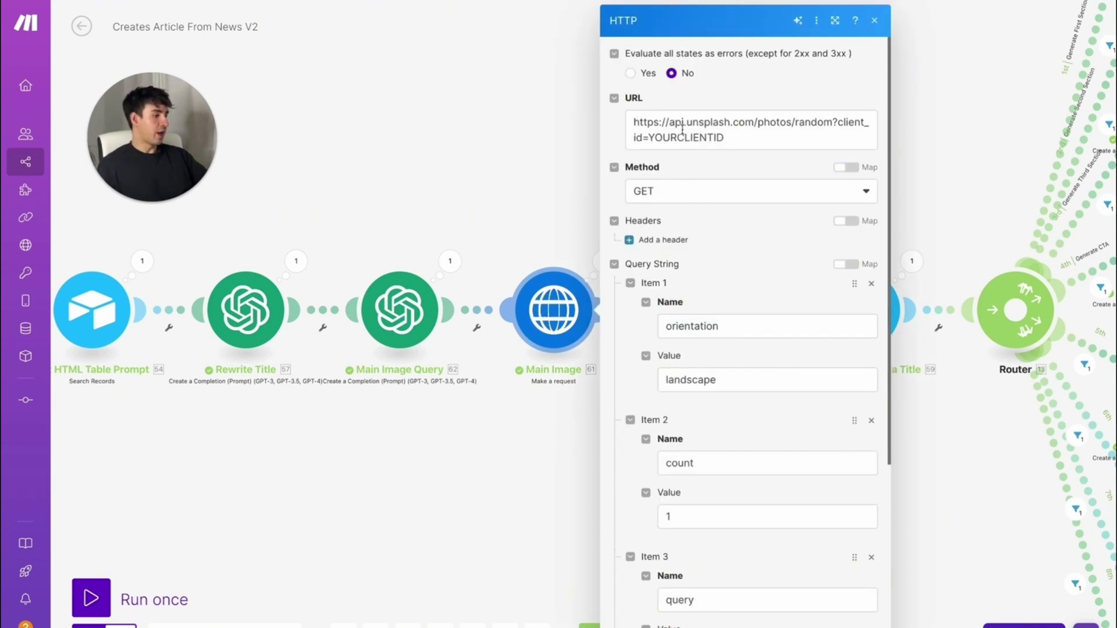
left_click_drag(736, 138, 652, 135)
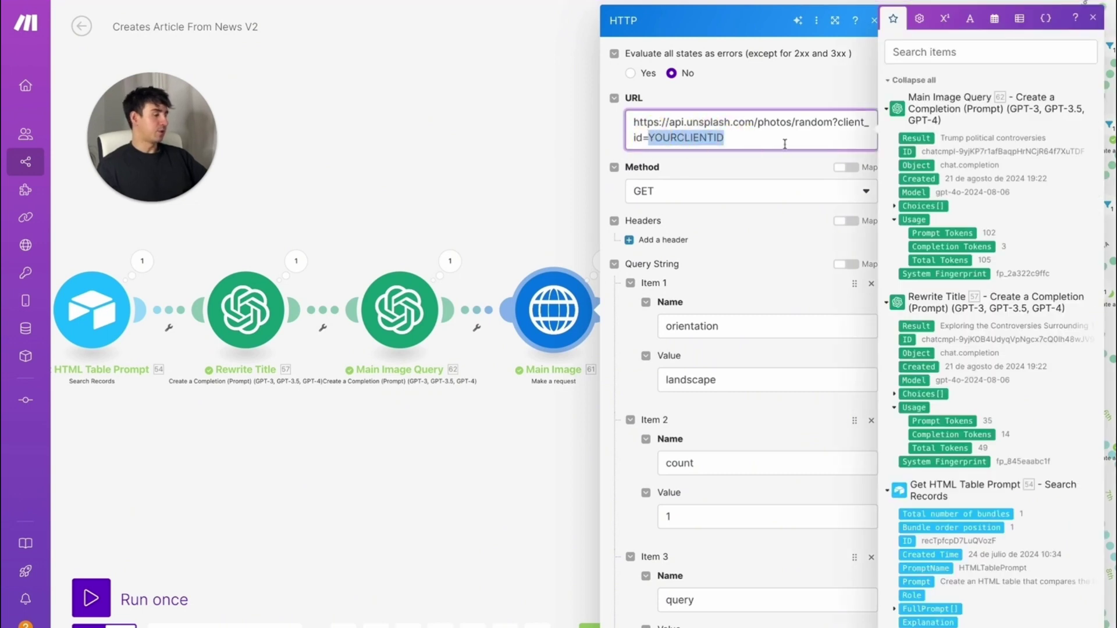
scroll(720, 275, "down", 5)
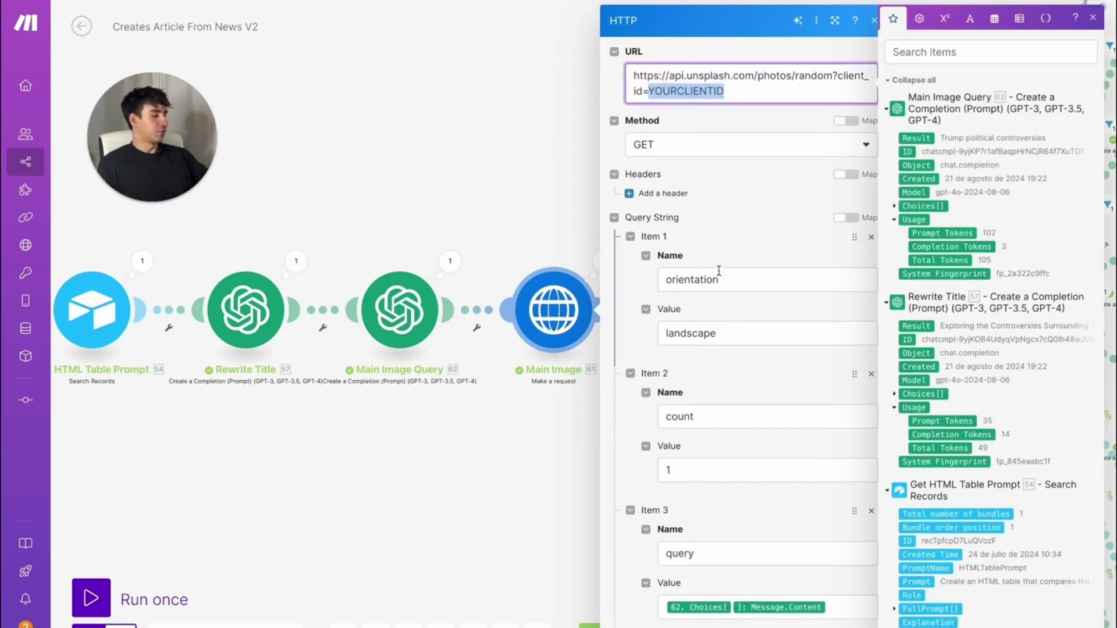
left_click_drag(738, 242, 651, 250)
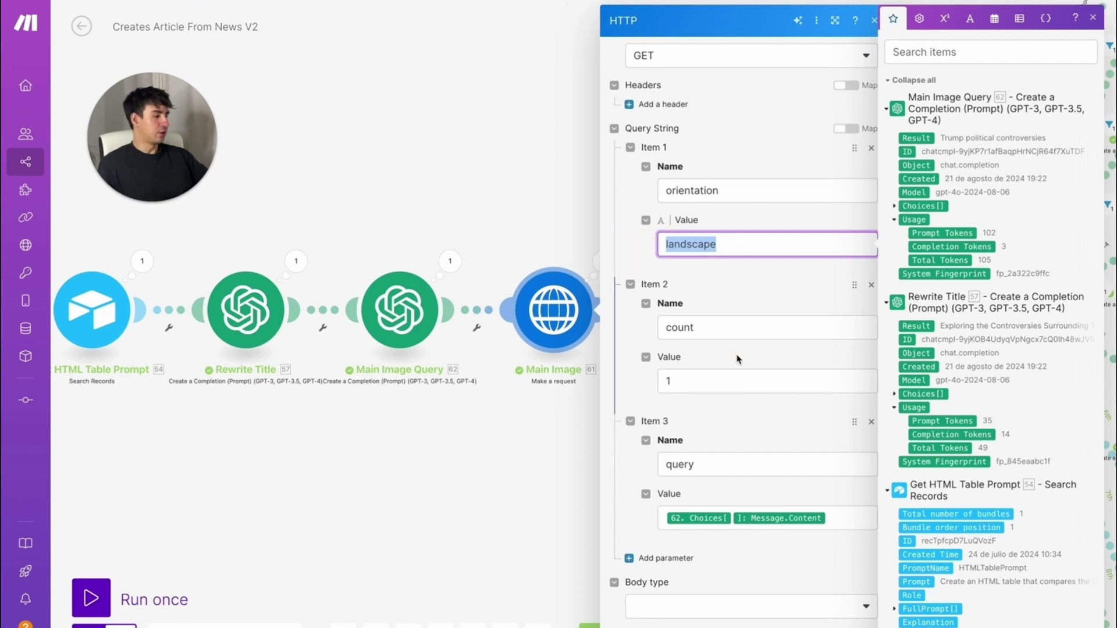
scroll(651, 256, "down", 3)
left_click_drag(675, 314, 640, 315)
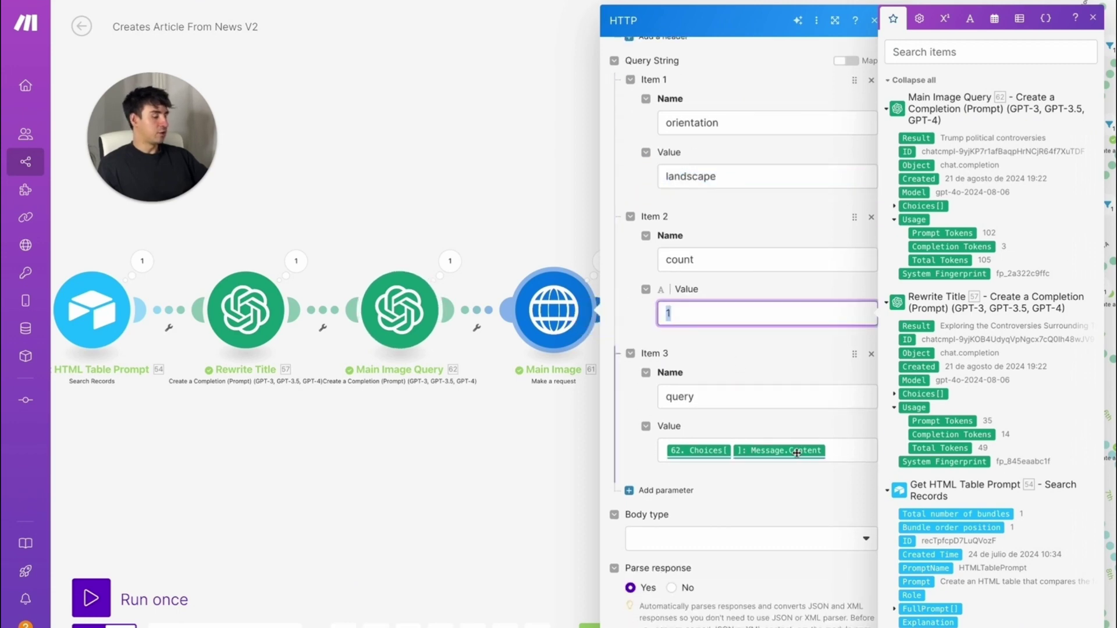
scroll(798, 455, "down", 1)
key("Escape")
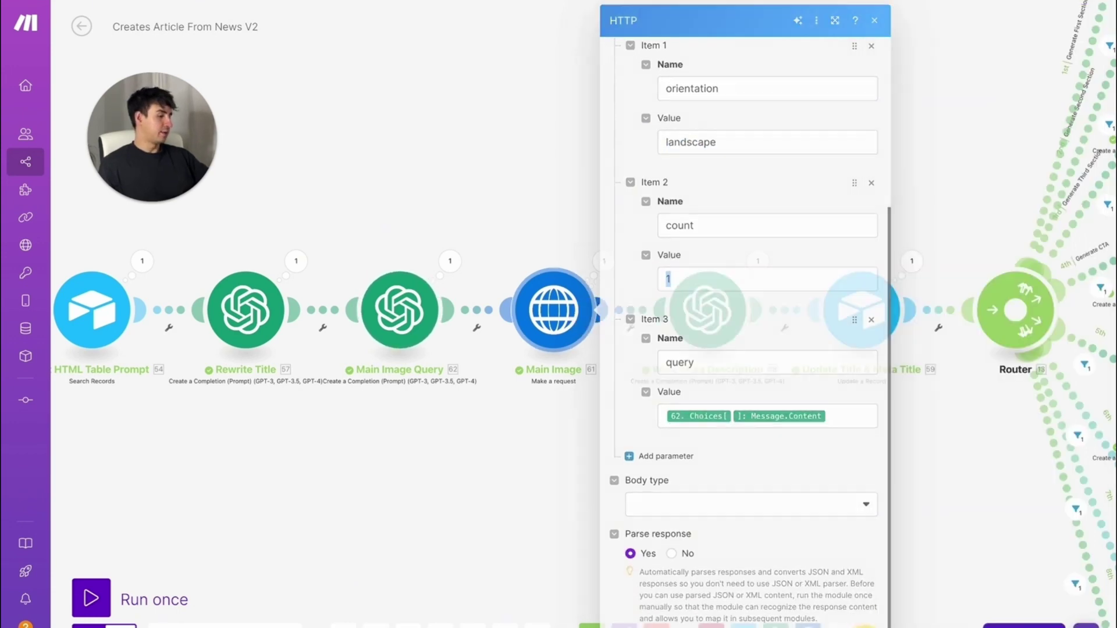
Review the field mappings in the Update Title & Meta Title module, from Record ID through MainImage, RewrittenTitle and the meta fields
left_click_drag(855, 491, 593, 490)
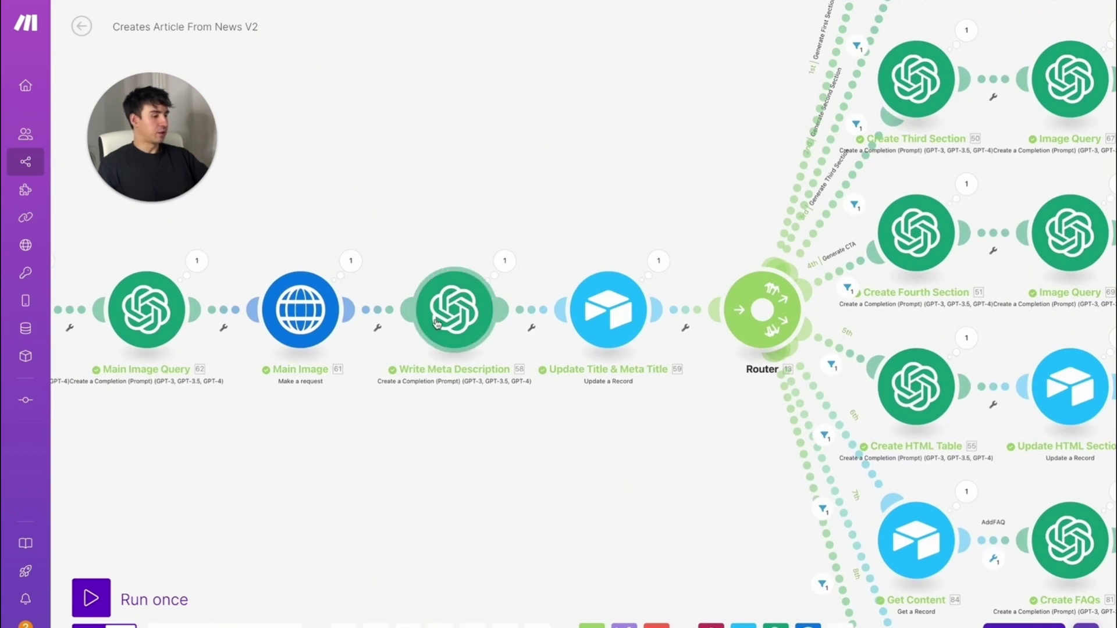
left_click(608, 305)
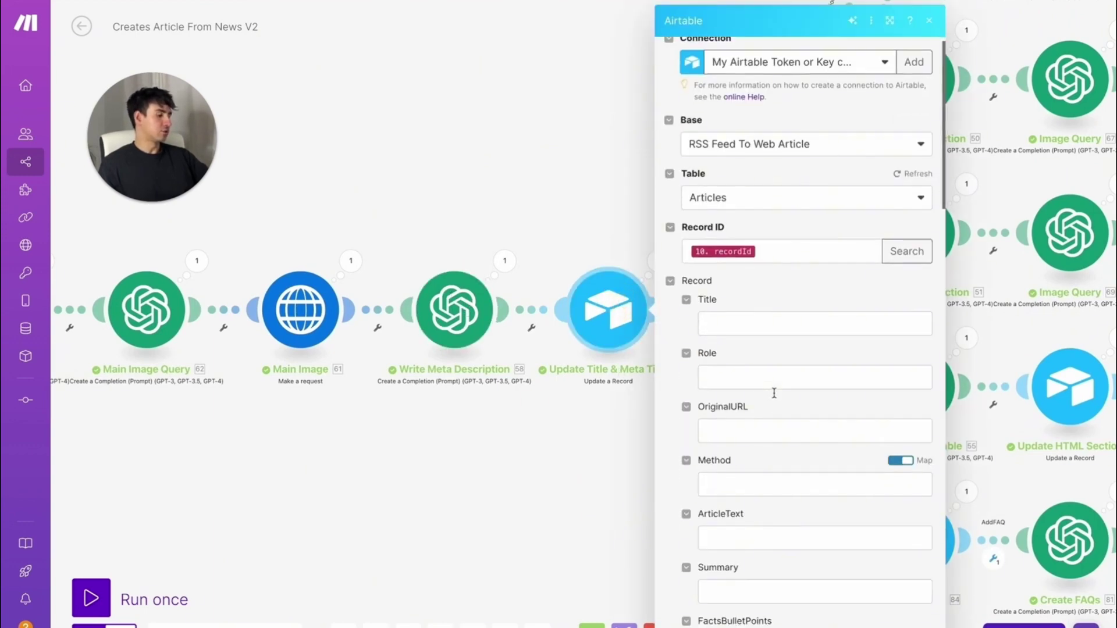
scroll(773, 392, "down", 3)
scroll(741, 226, "up", 2)
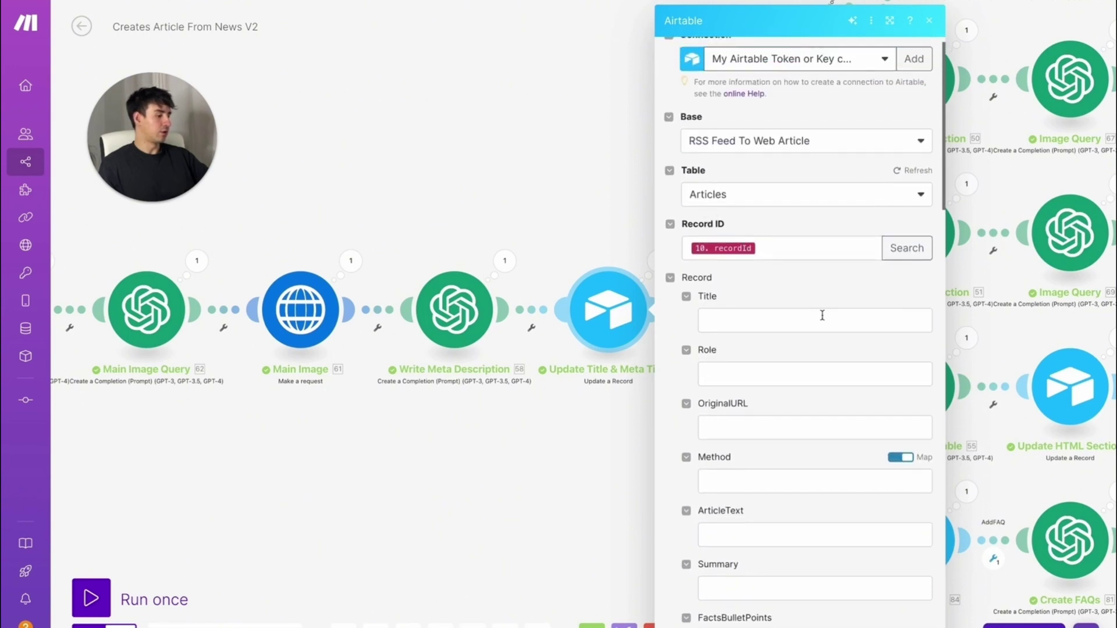
scroll(822, 314, "down", 5)
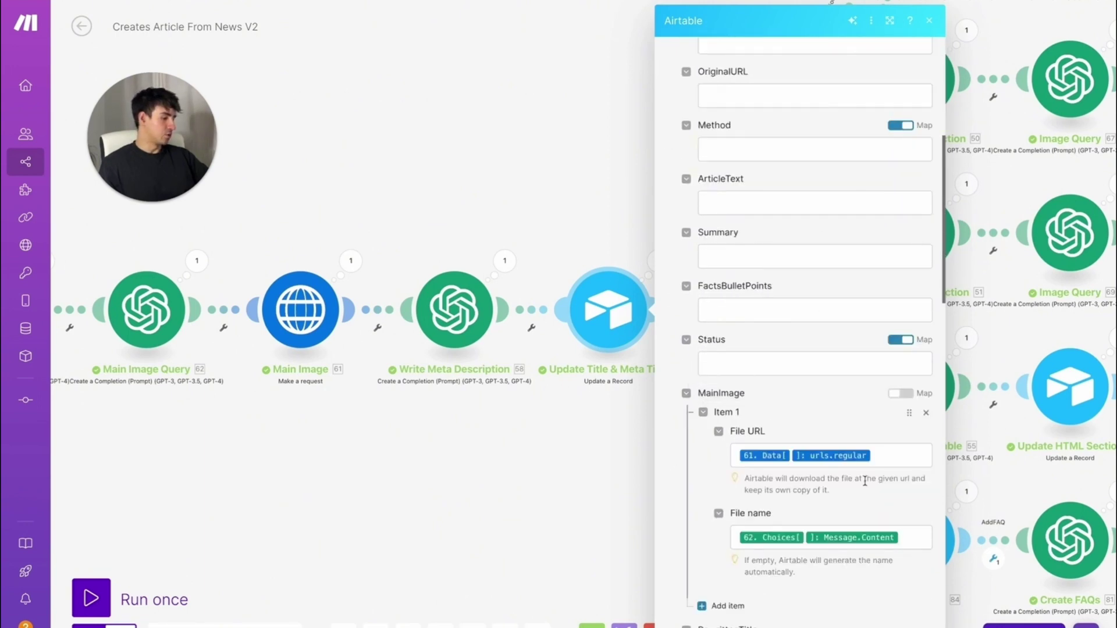
scroll(844, 459, "down", 1)
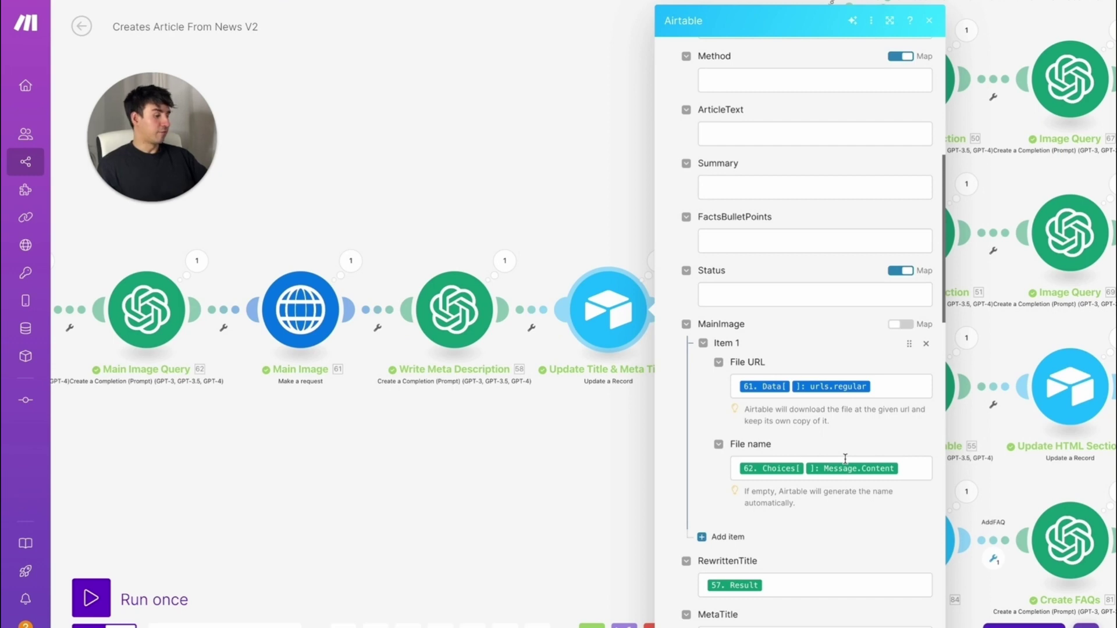
scroll(844, 459, "down", 2)
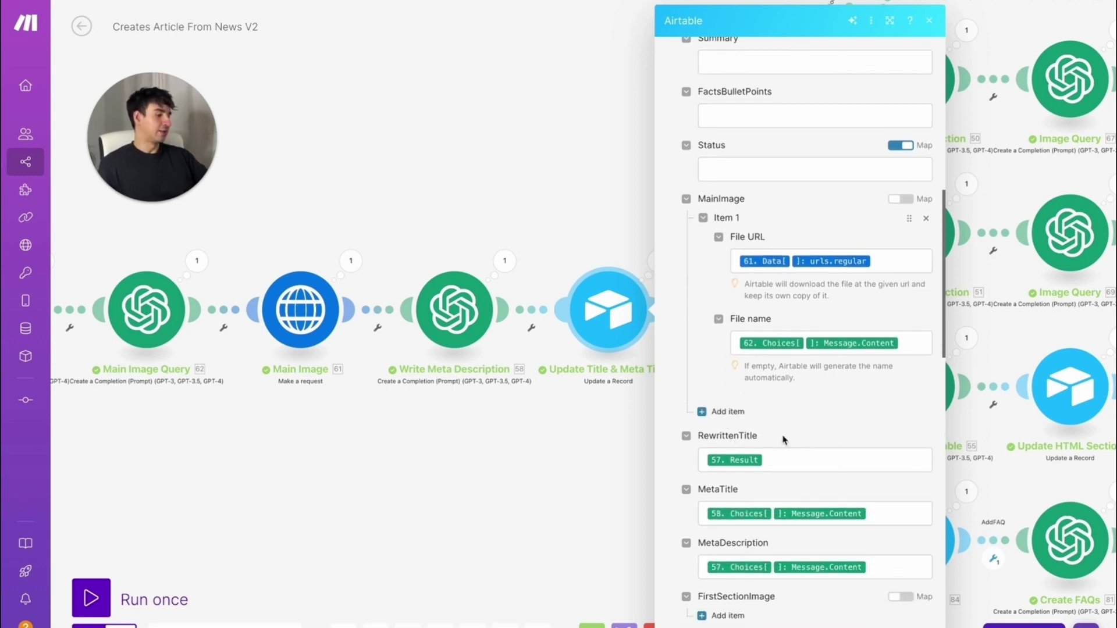
scroll(756, 465, "down", 3)
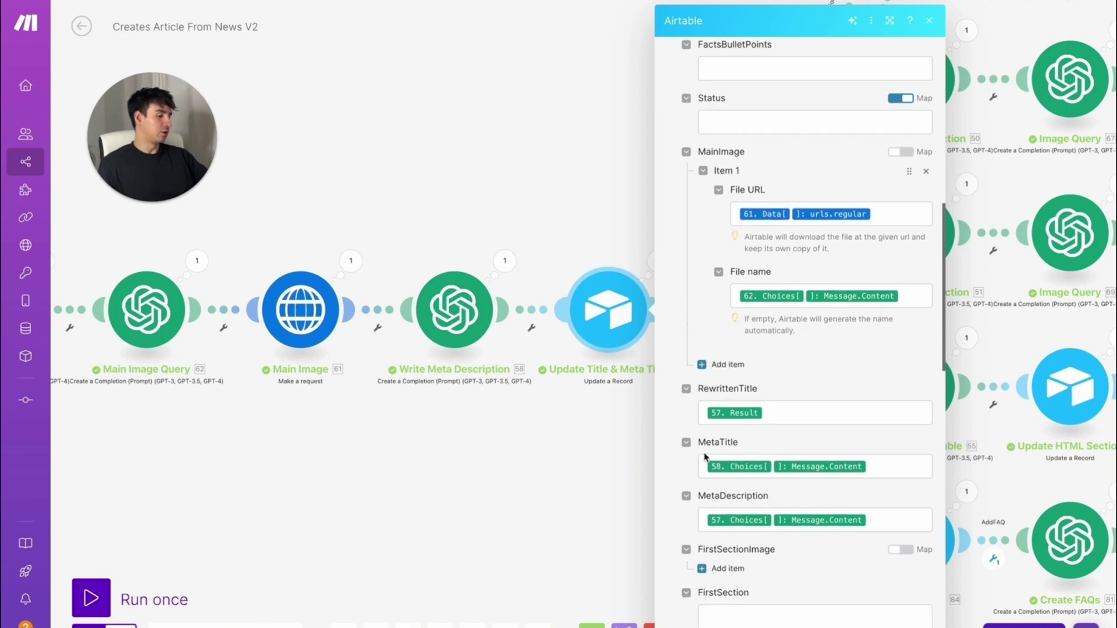
scroll(791, 504, "down", 12)
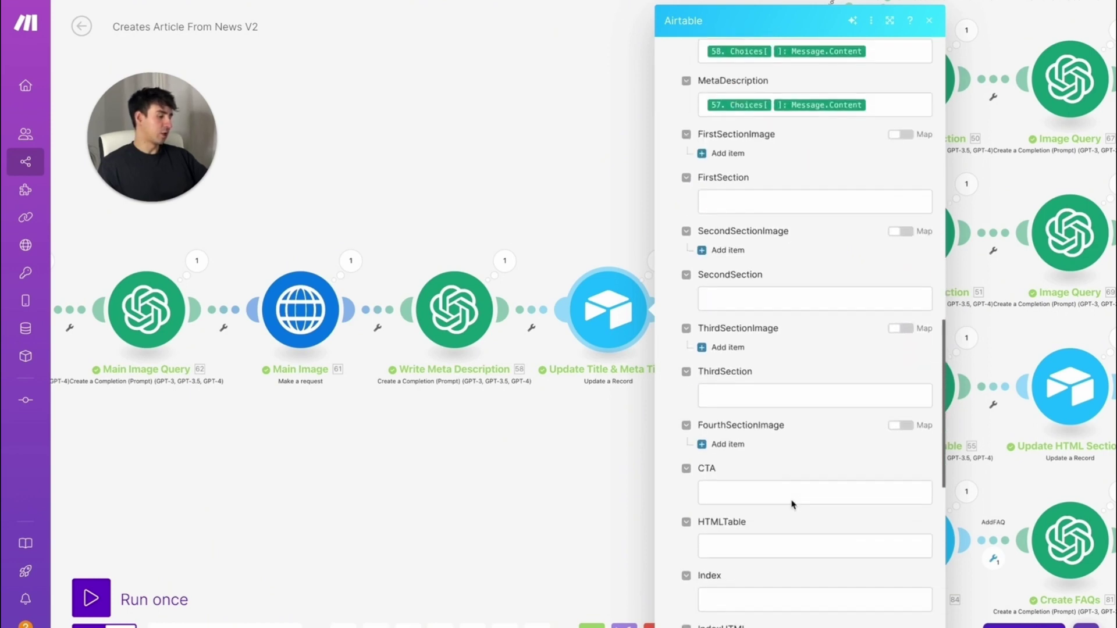
scroll(793, 506, "up", 1)
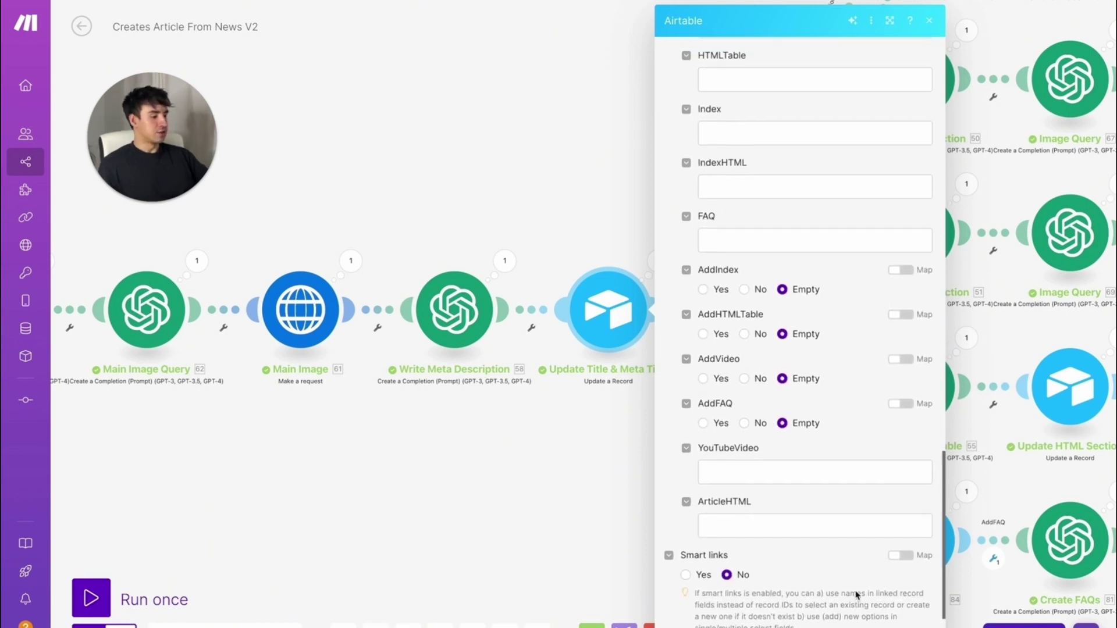
key("Escape")
Look over the router's section branches and check the filter conditions on the Generate First Section route
left_click_drag(710, 481, 492, 529)
scroll(492, 529, "down", 4)
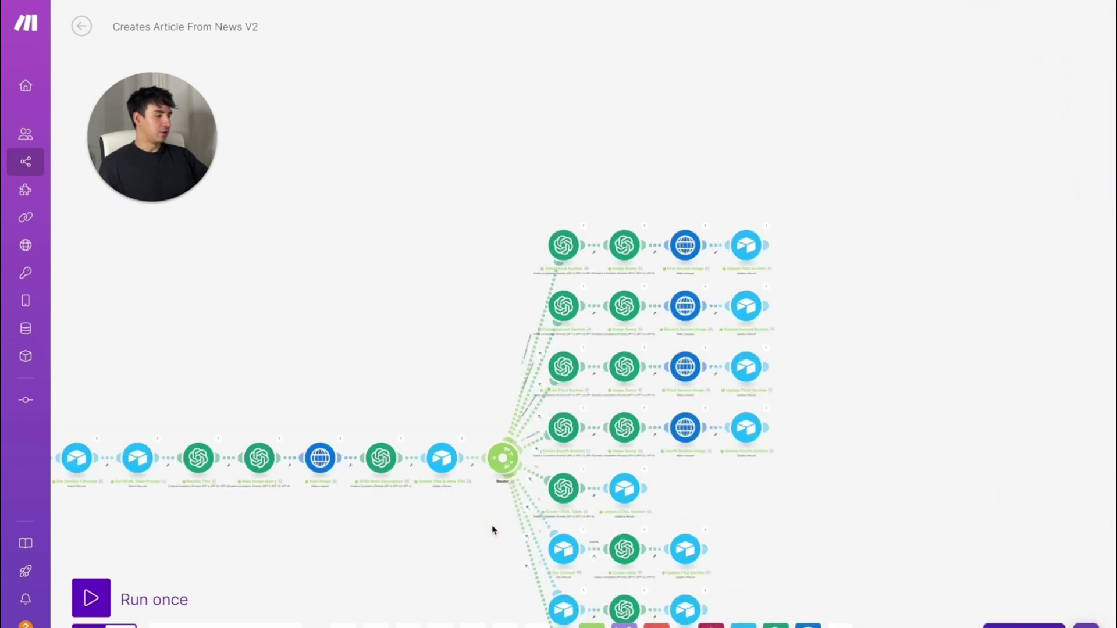
left_click_drag(434, 374, 434, 173)
scroll(510, 159, "up", 3)
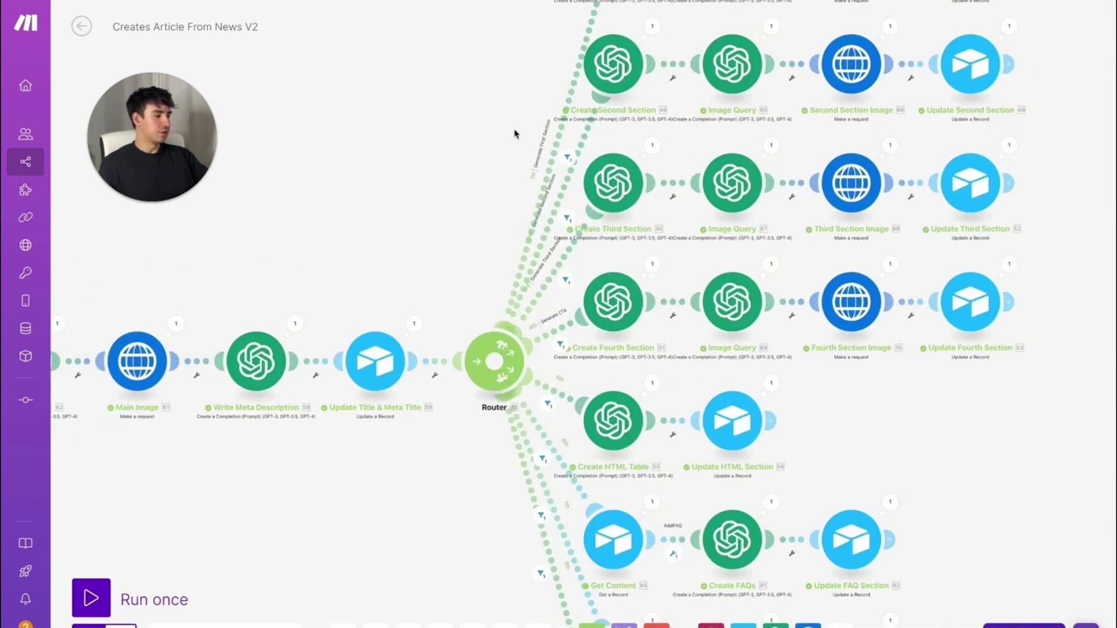
scroll(529, 142, "up", 3)
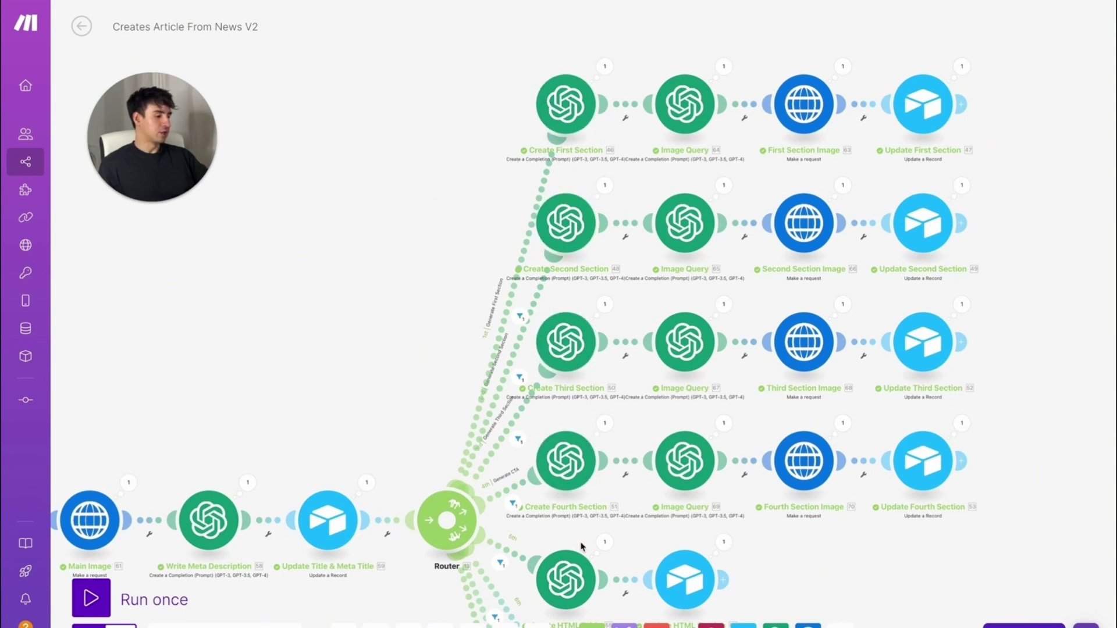
left_click_drag(588, 549, 616, 347)
left_click_drag(487, 87, 473, 256)
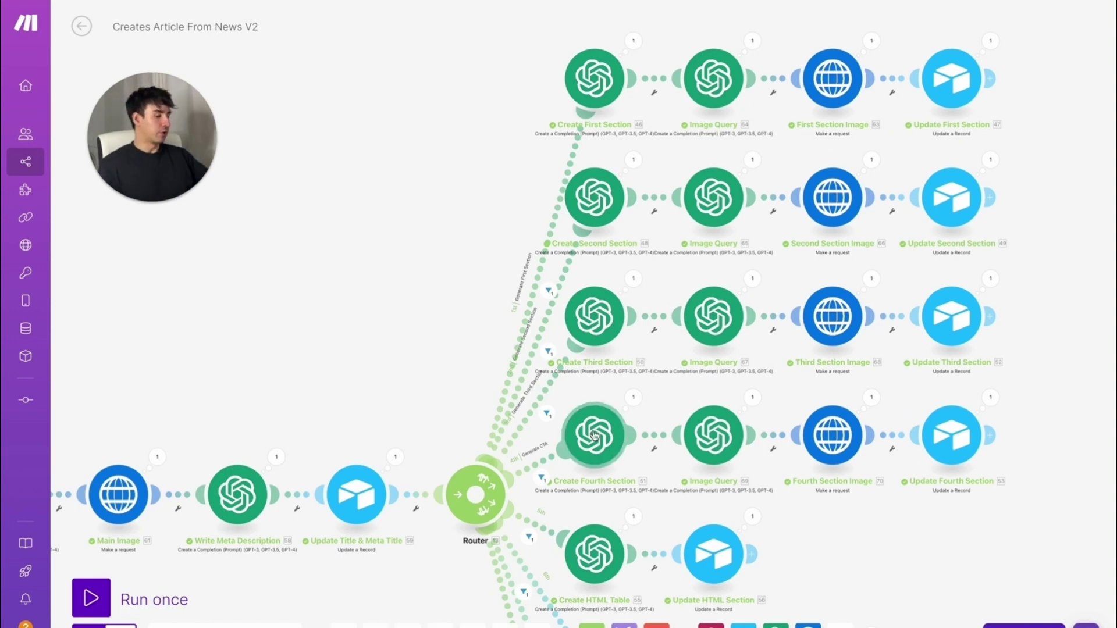
left_click(549, 231)
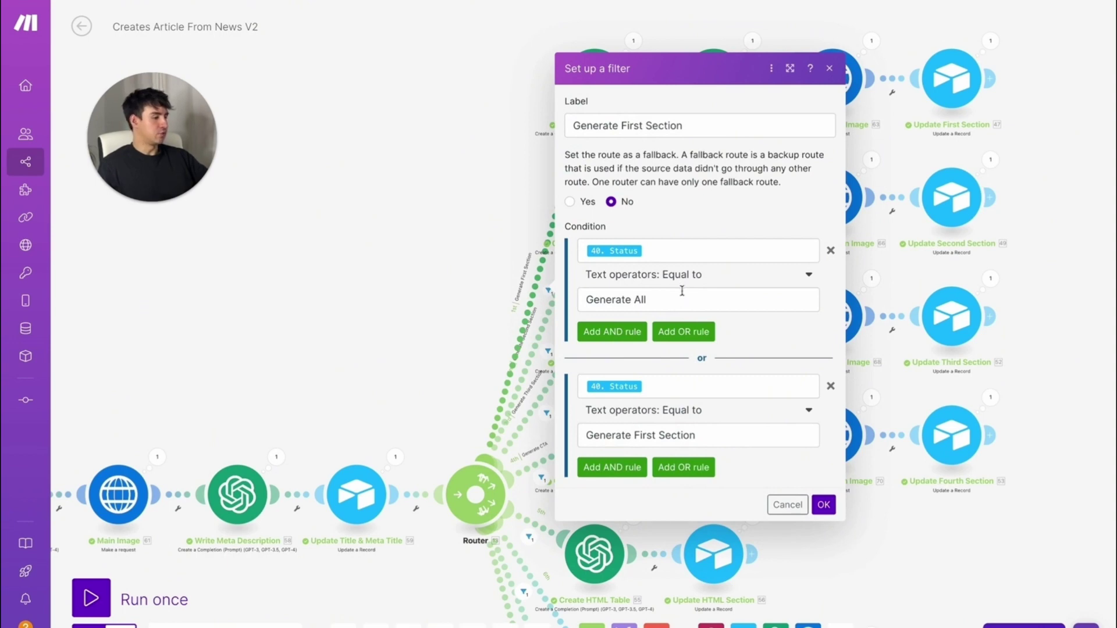
left_click(378, 276)
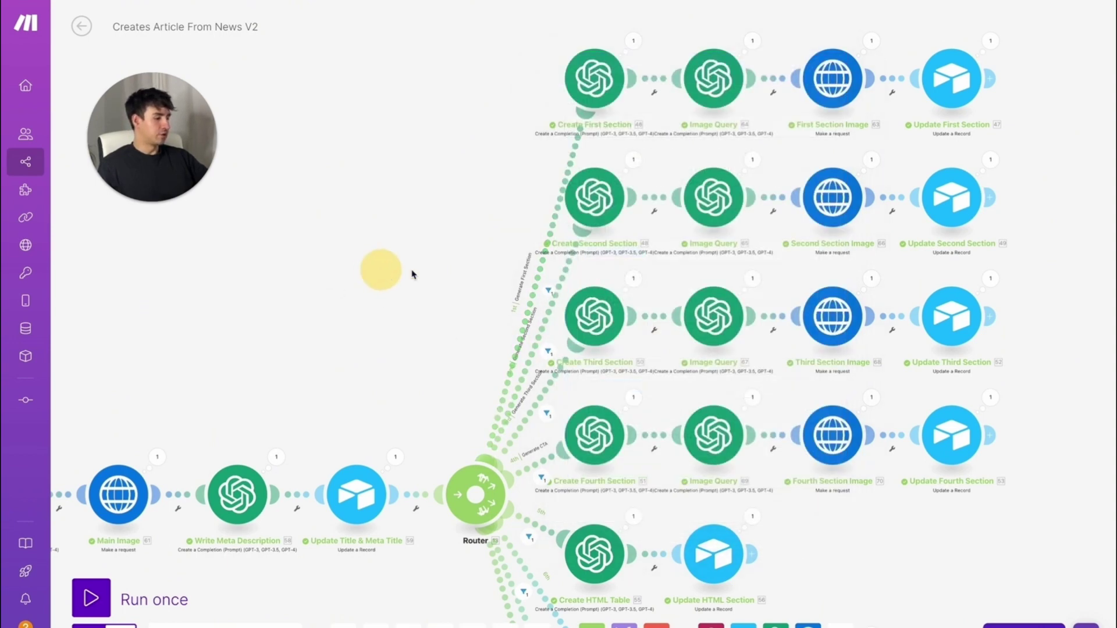
Check the filter conditions on the Generate Second Section, Generate Third Section and Generate CTA routes
left_click(554, 282)
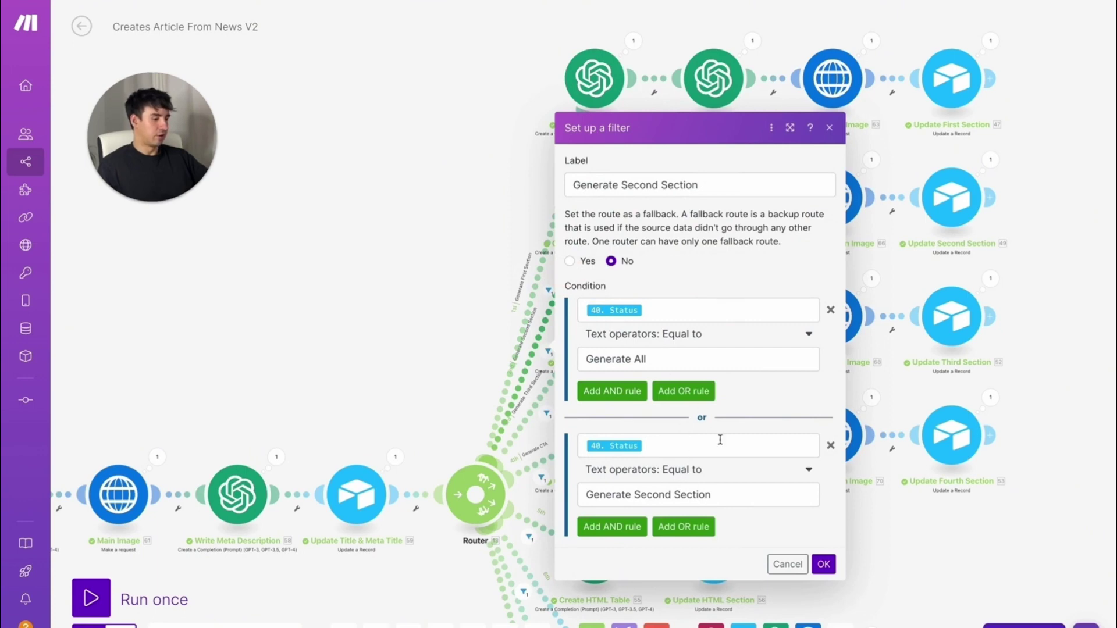
left_click(366, 320)
left_click(577, 391)
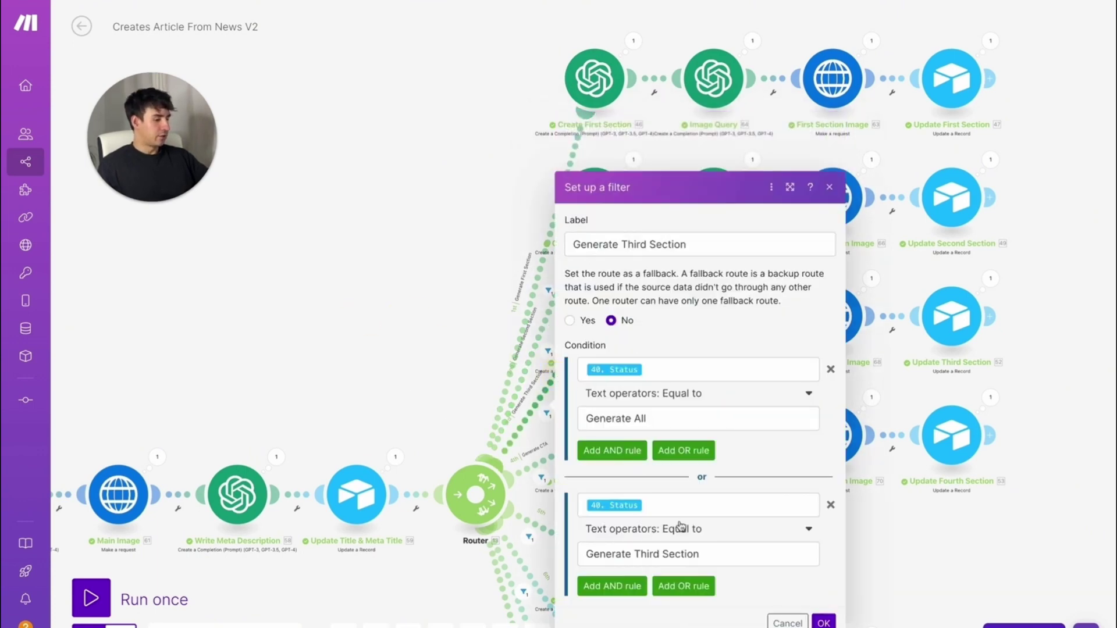
left_click(354, 329)
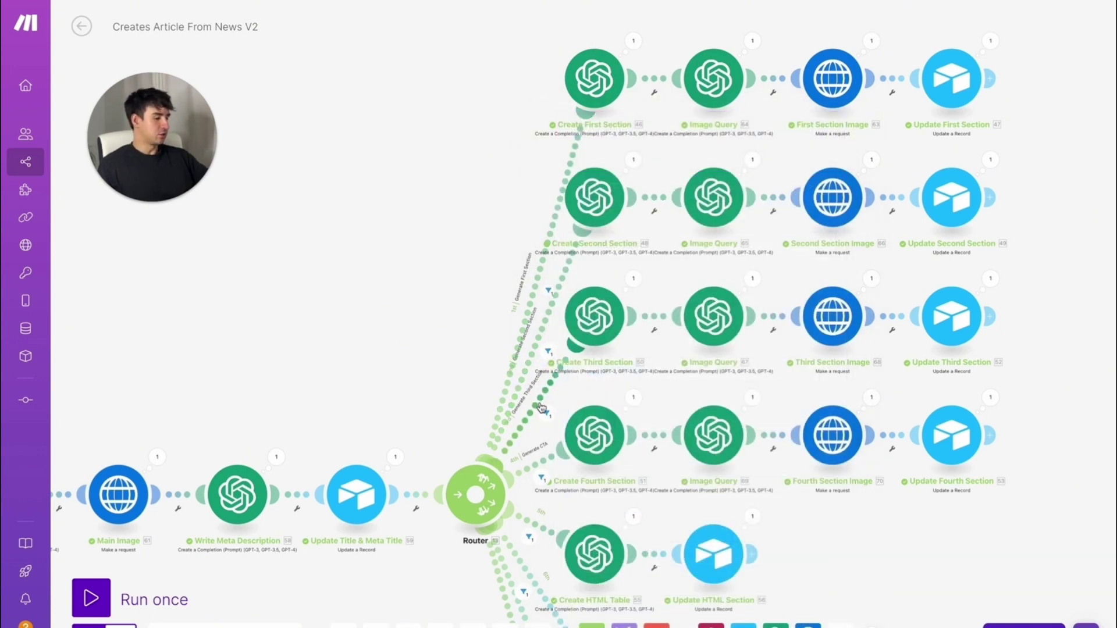
left_click(550, 462)
left_click(549, 105)
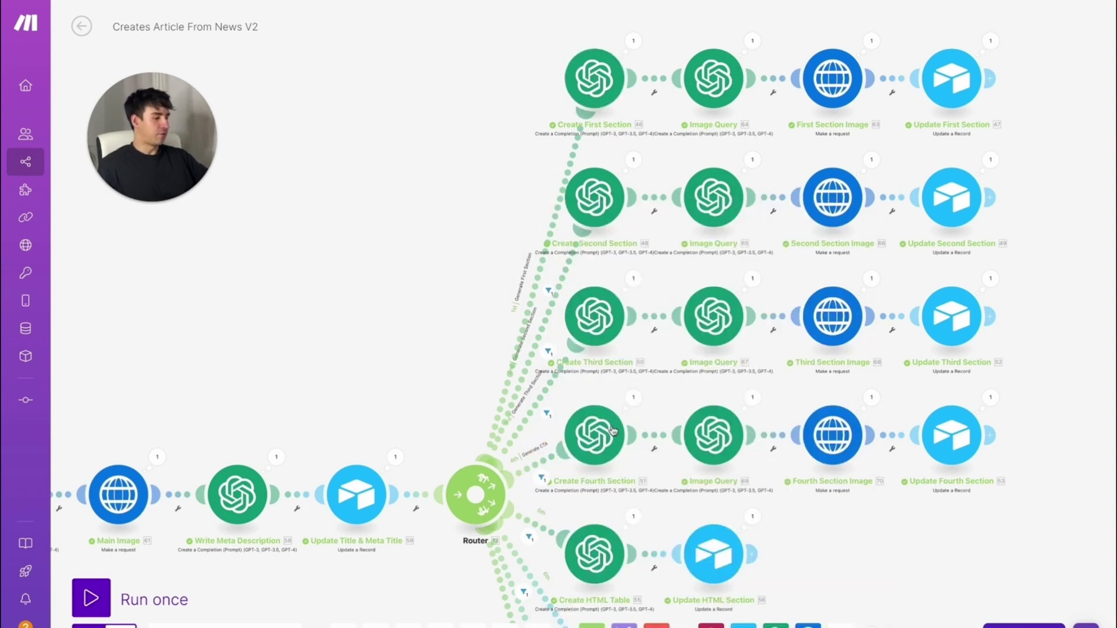
Review the system and user messages in the Create Section modules, including the FactsBulletPoints and CompletePrompt variables, and close the settings
left_click(593, 79)
scroll(769, 244, "down", 3)
scroll(769, 244, "down", 1)
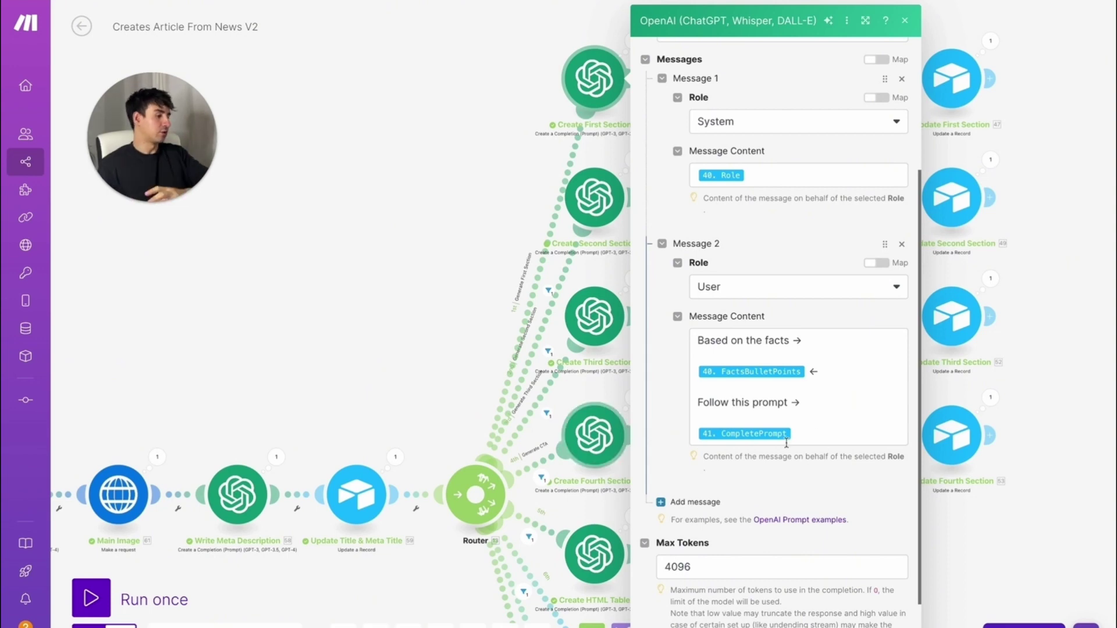
mouse_move(752, 436)
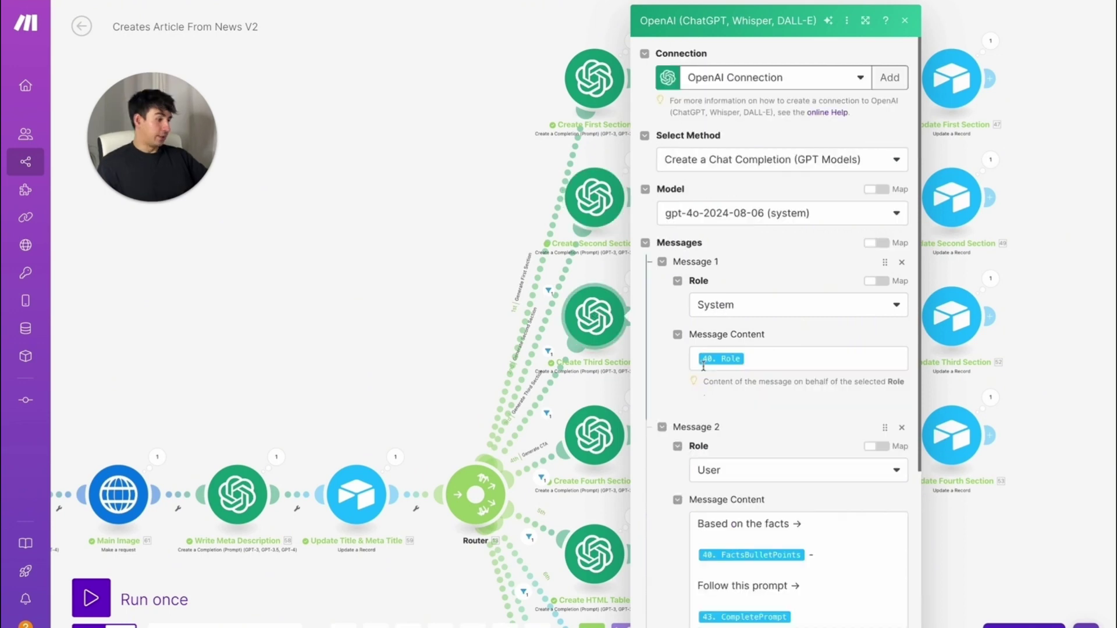
scroll(701, 365, "down", 3)
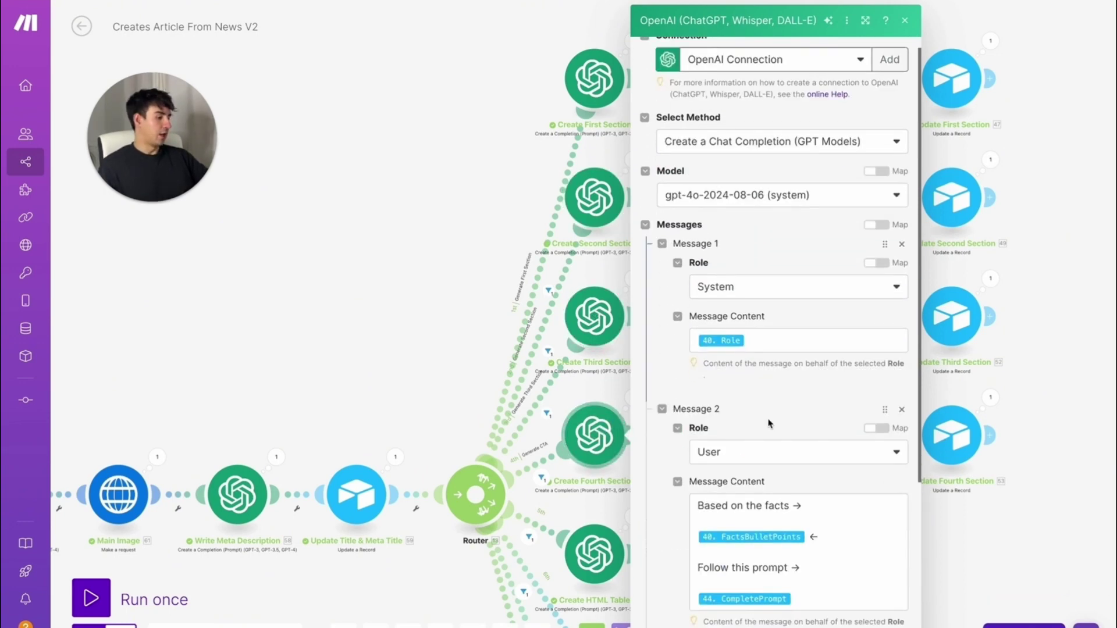
scroll(702, 366, "down", 3)
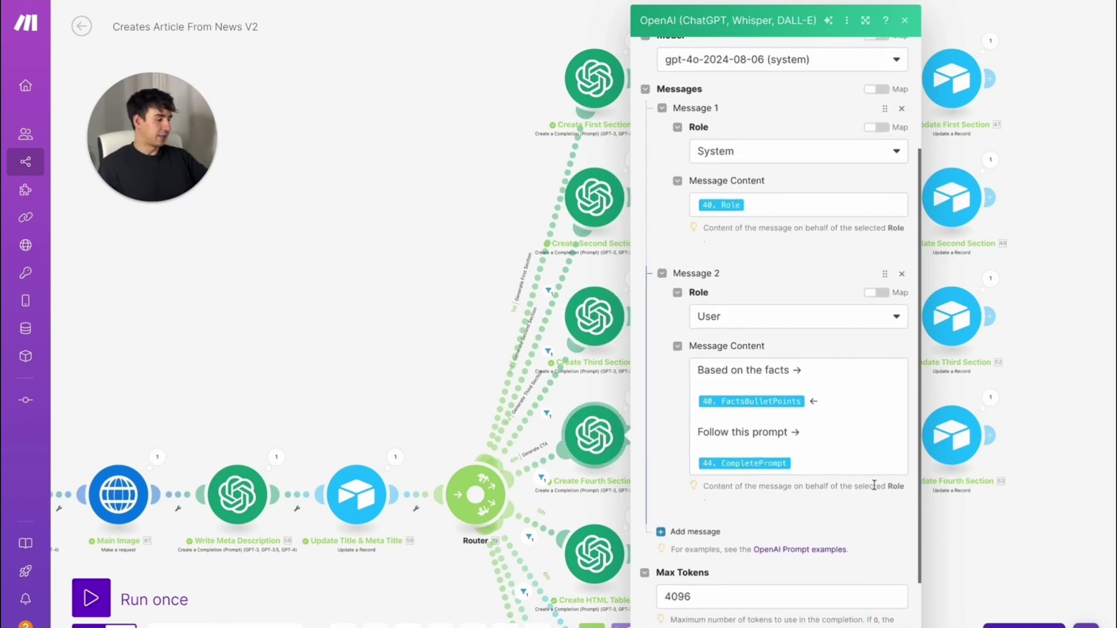
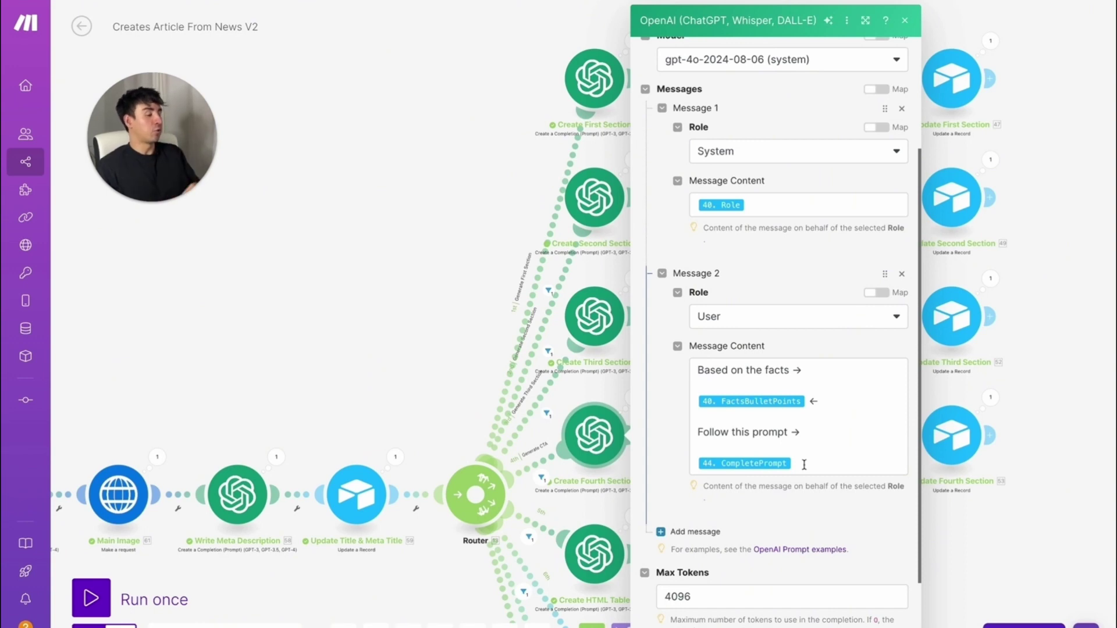
key("Escape")
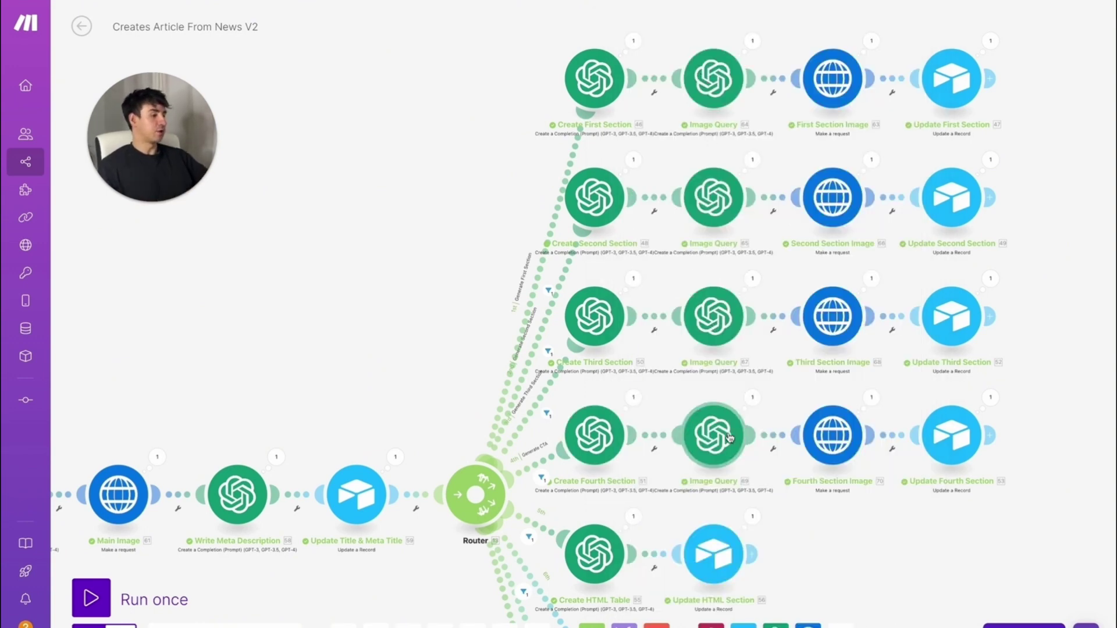
Read the Unsplash keyword prompt in the first section's Image Query module and close its settings
left_click(715, 111)
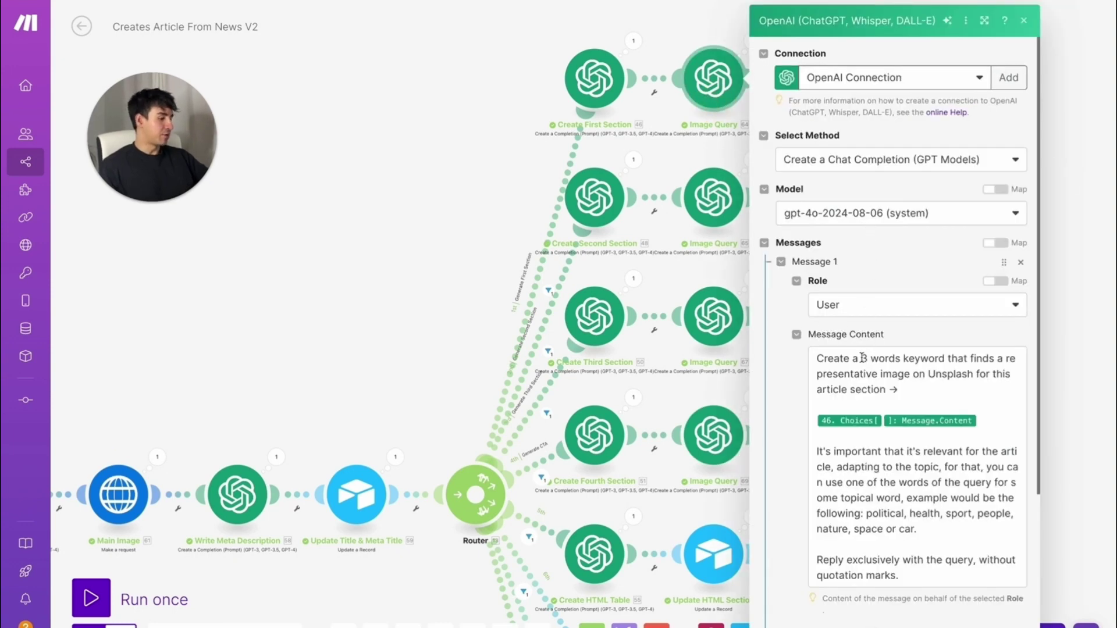
mouse_move(862, 358)
left_mouse_down()
mouse_move(977, 429)
mouse_move(1018, 429)
left_mouse_up()
key("Escape")
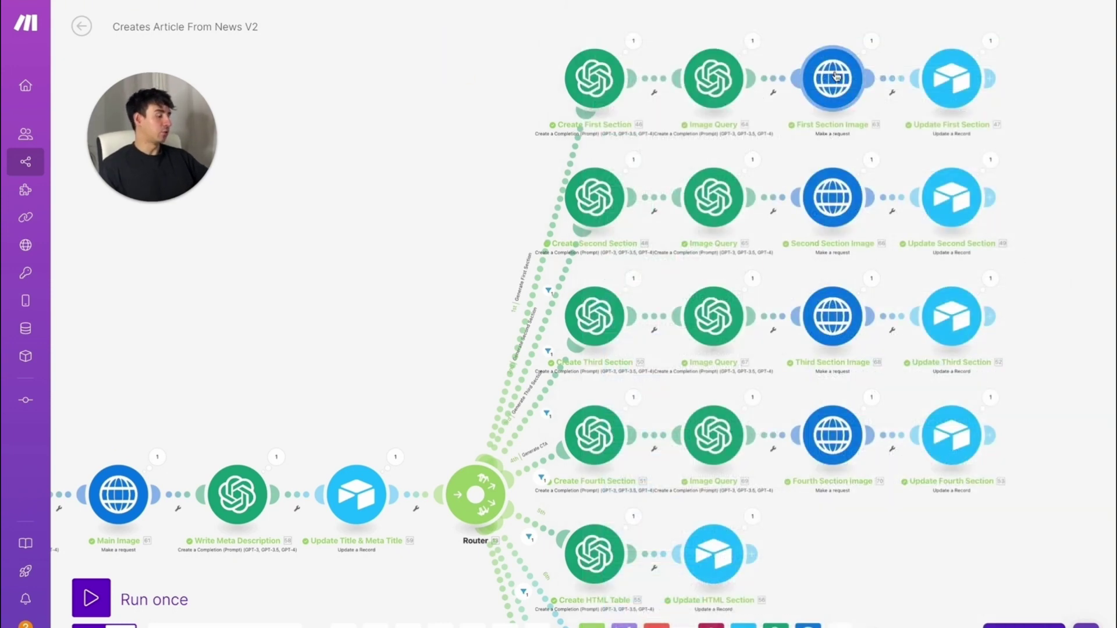
Review the Airtable field mappings in the Update First, Second and Third Section modules, down to the section image and section text
left_click_drag(301, 291, 591, 150)
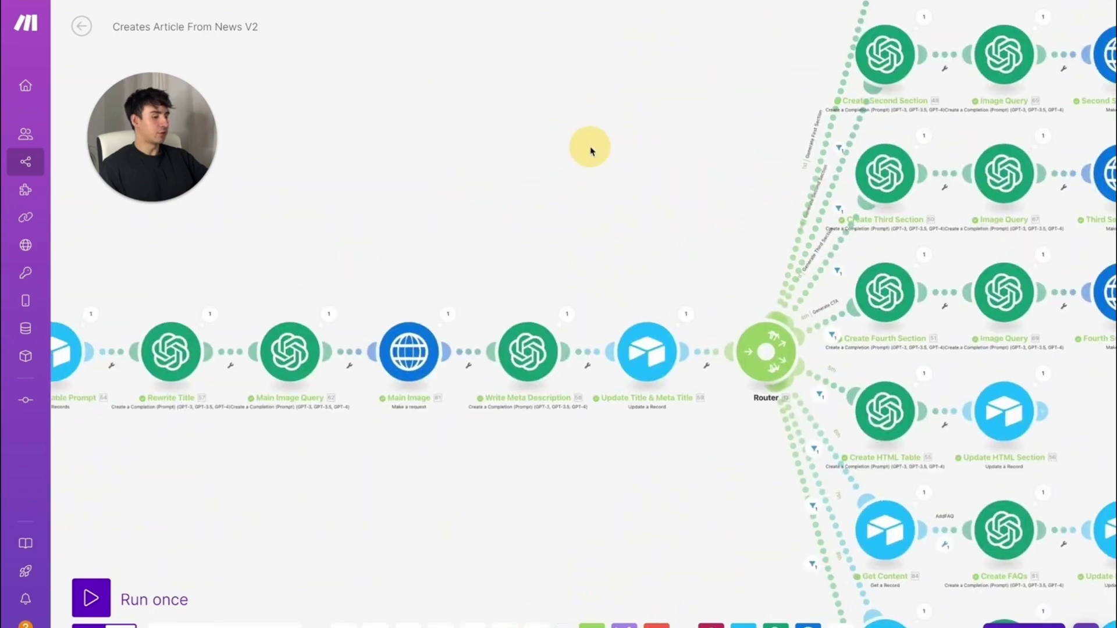
left_click_drag(1014, 87, 1014, 306)
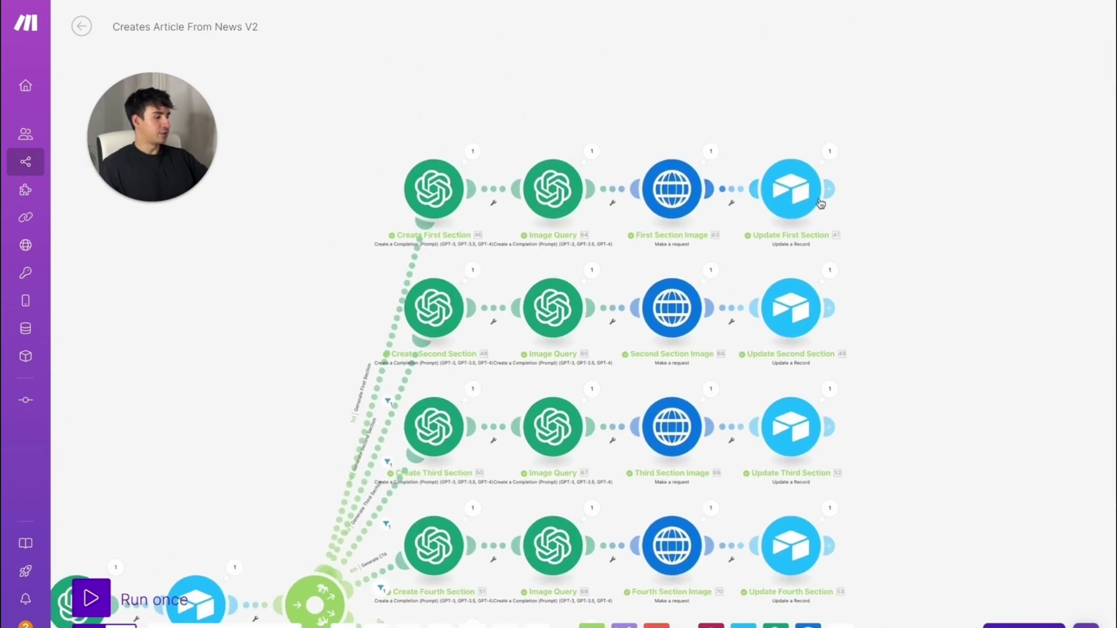
left_click_drag(972, 249, 972, 122)
left_click(791, 63)
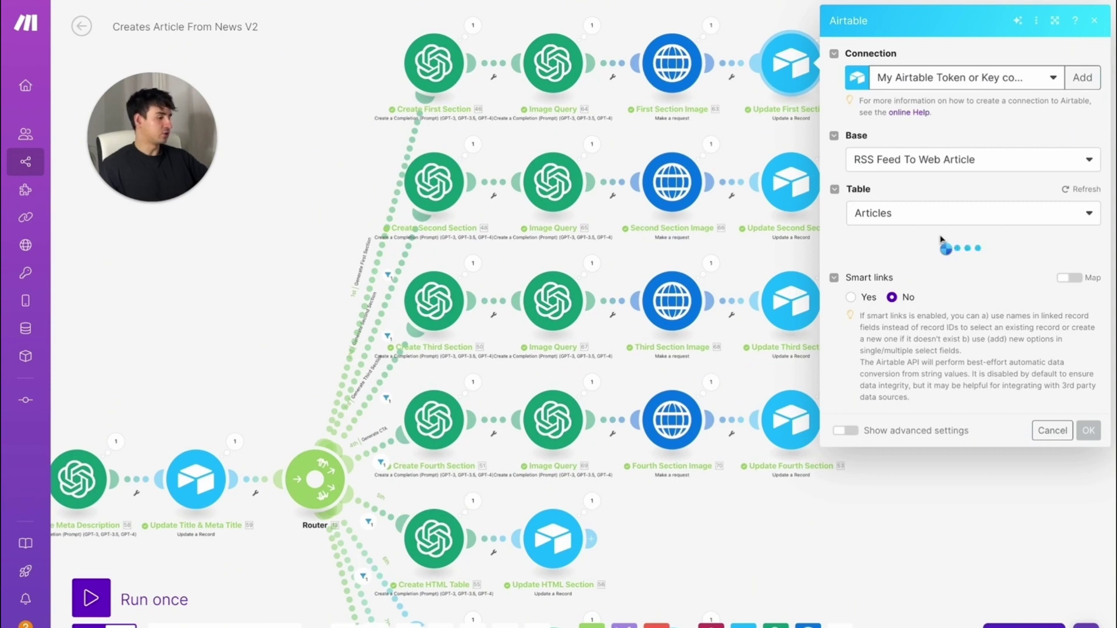
scroll(961, 309, "down", 5)
scroll(961, 308, "down", 8)
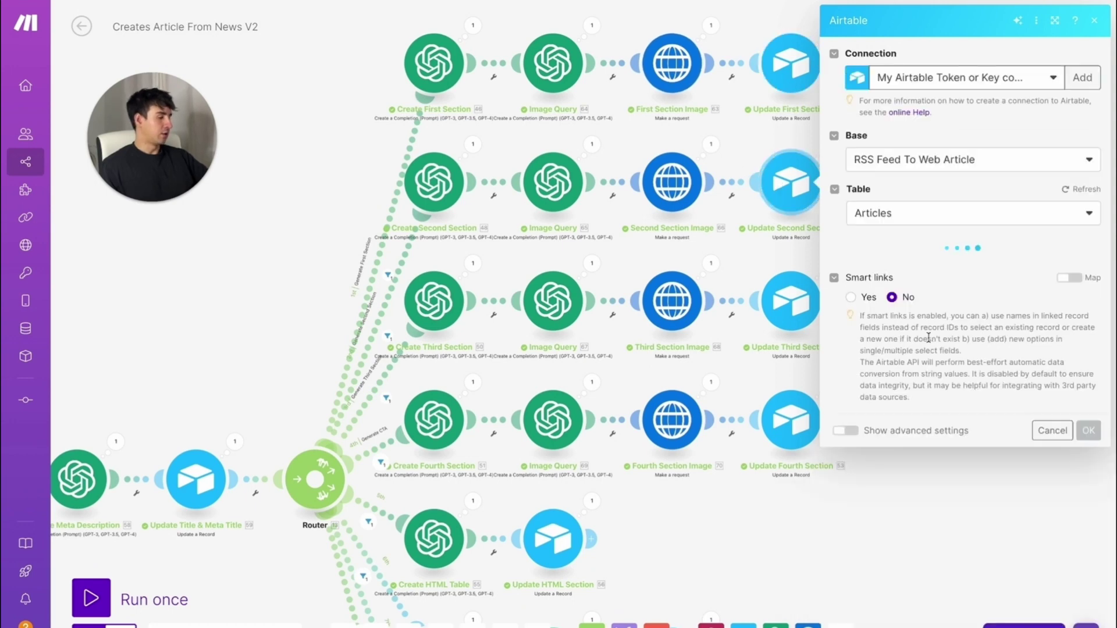
scroll(928, 337, "down", 10)
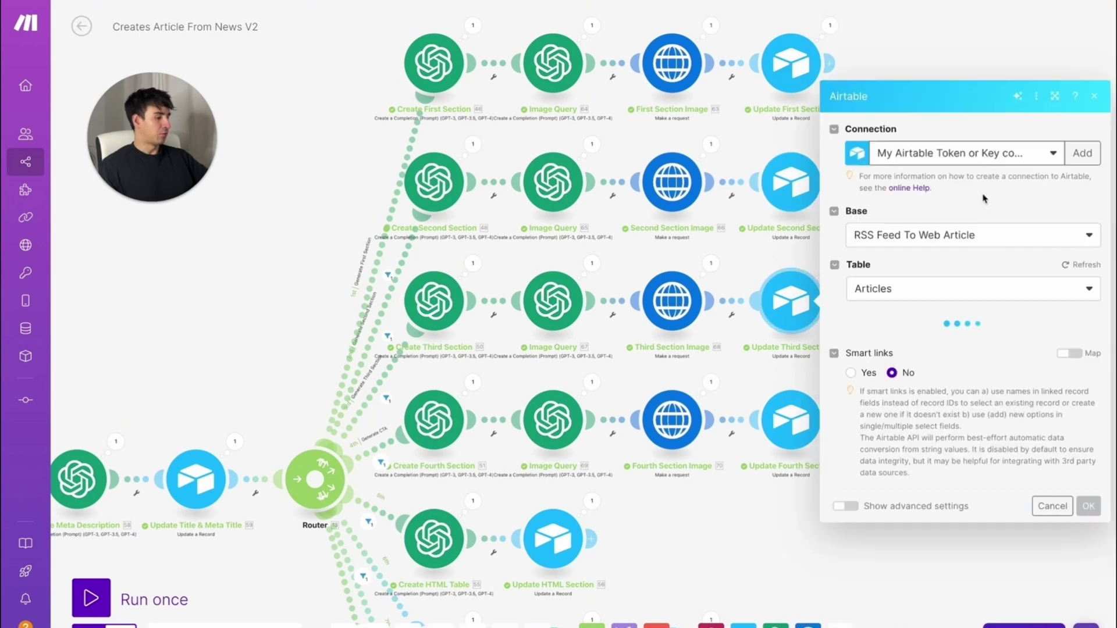
scroll(985, 349, "down", 10)
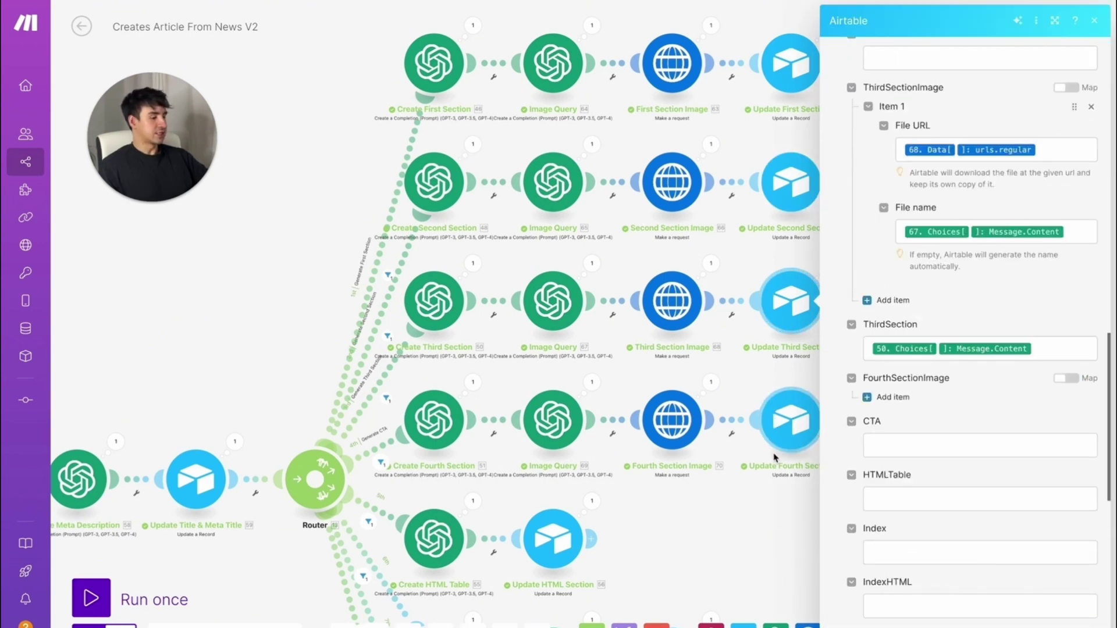
Check the Create HTML Table route's filter, then switch to Airtable and view the AddIndex, AddHTMLTable, AddVideo and AddFAQ columns in Articles
left_click_drag(675, 526, 792, 137)
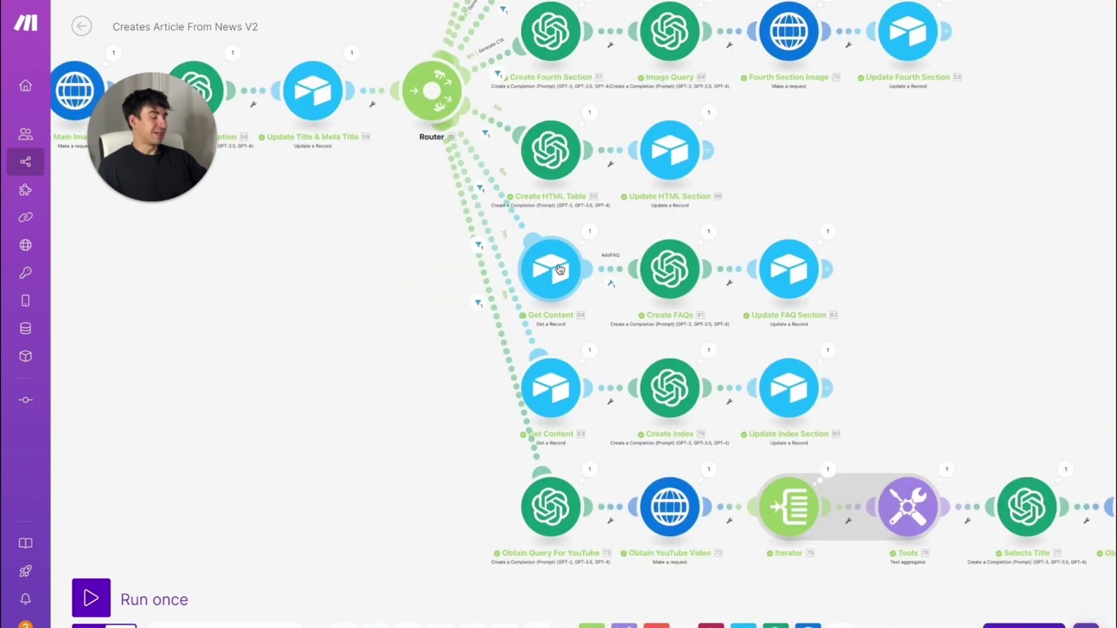
left_click(486, 133)
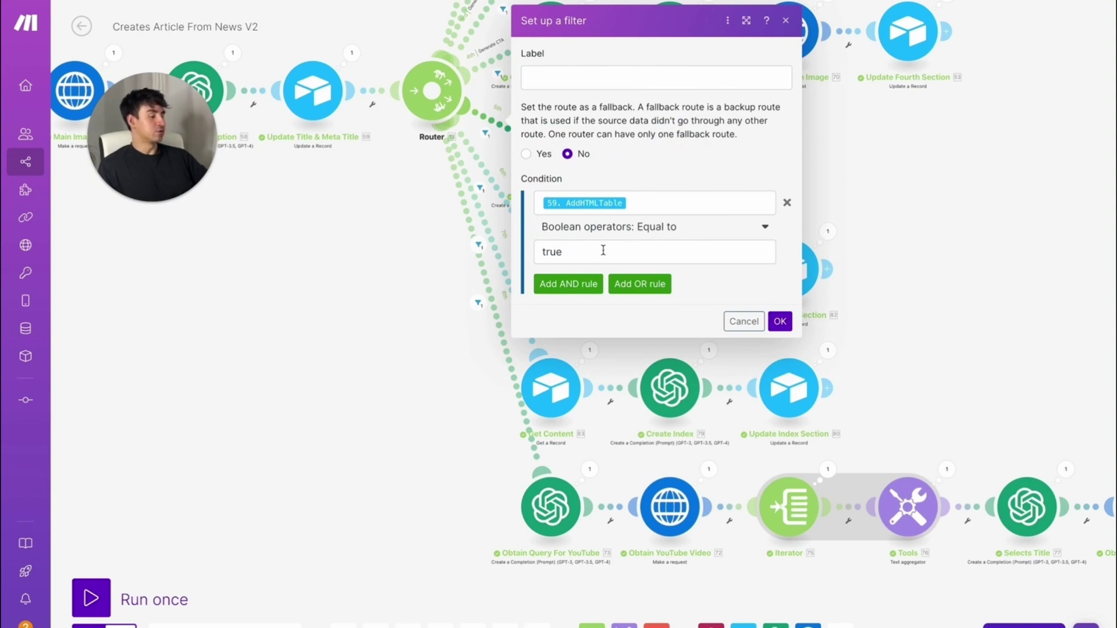
mouse_move(51, 212)
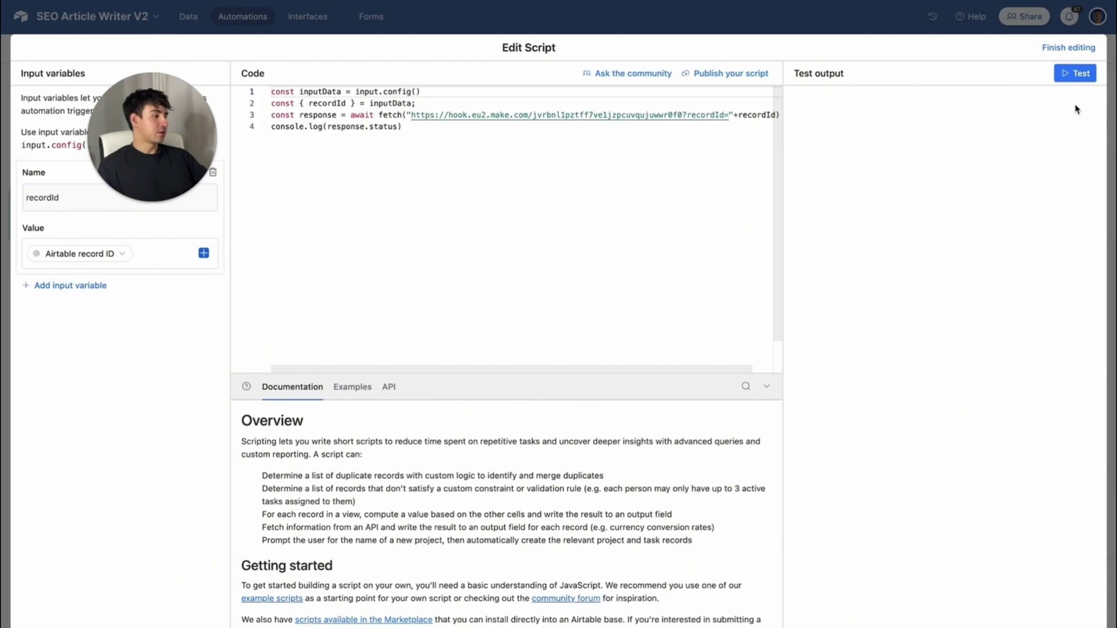
left_click(1068, 47)
left_click(189, 16)
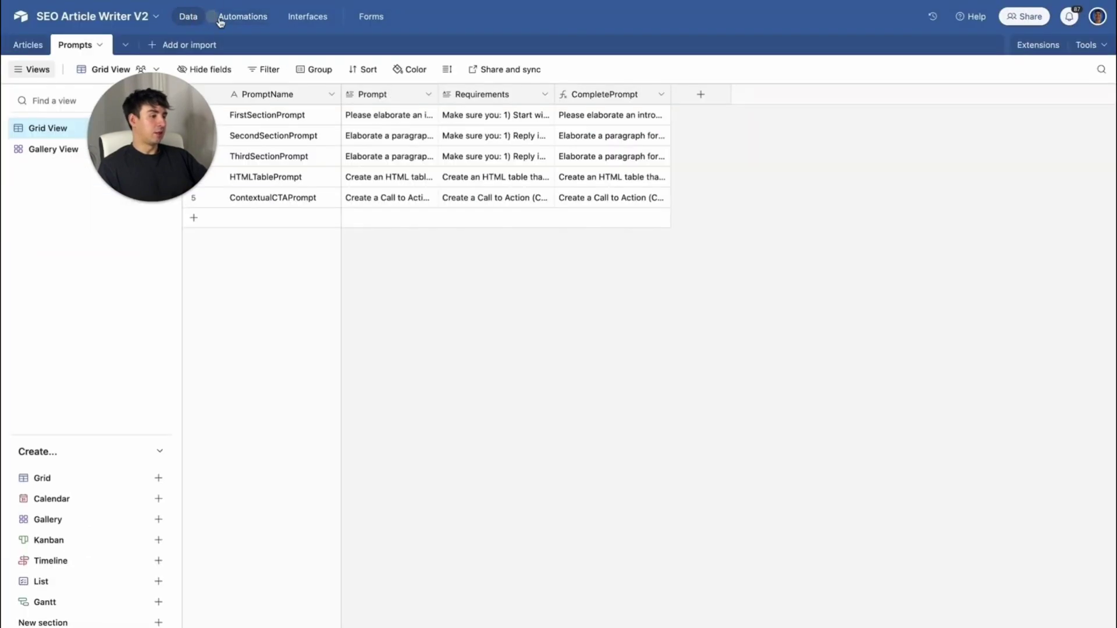
left_click(32, 44)
scroll(553, 195, "right", 15)
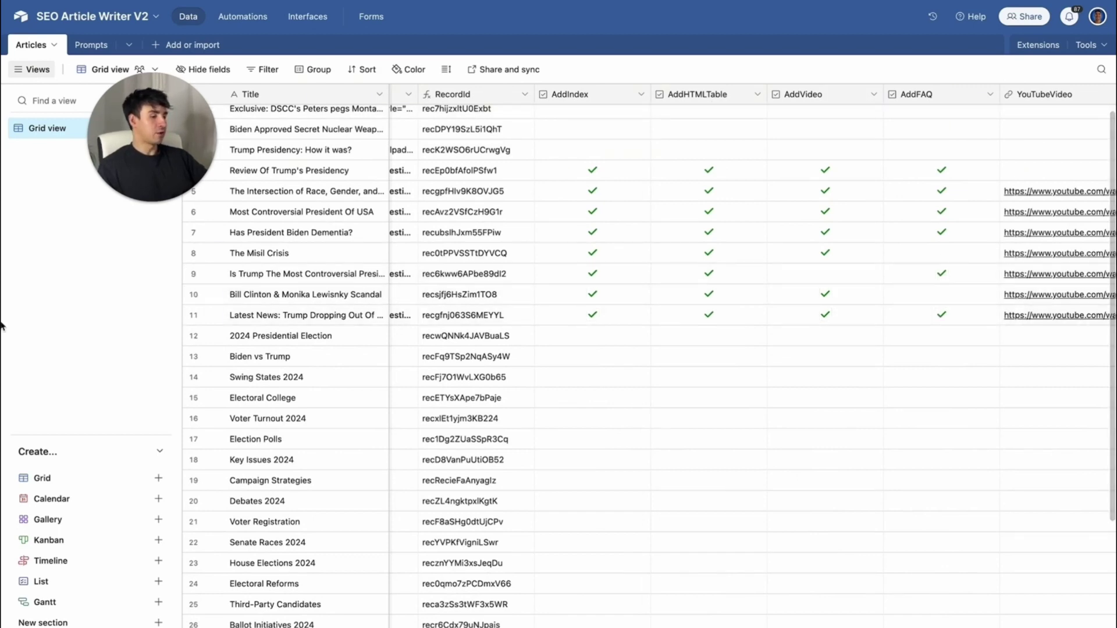
Return to the Creates Article From News V2 scenario in Make and check the filters on the HTML table, FAQ, index and video routes
mouse_move(2, 338)
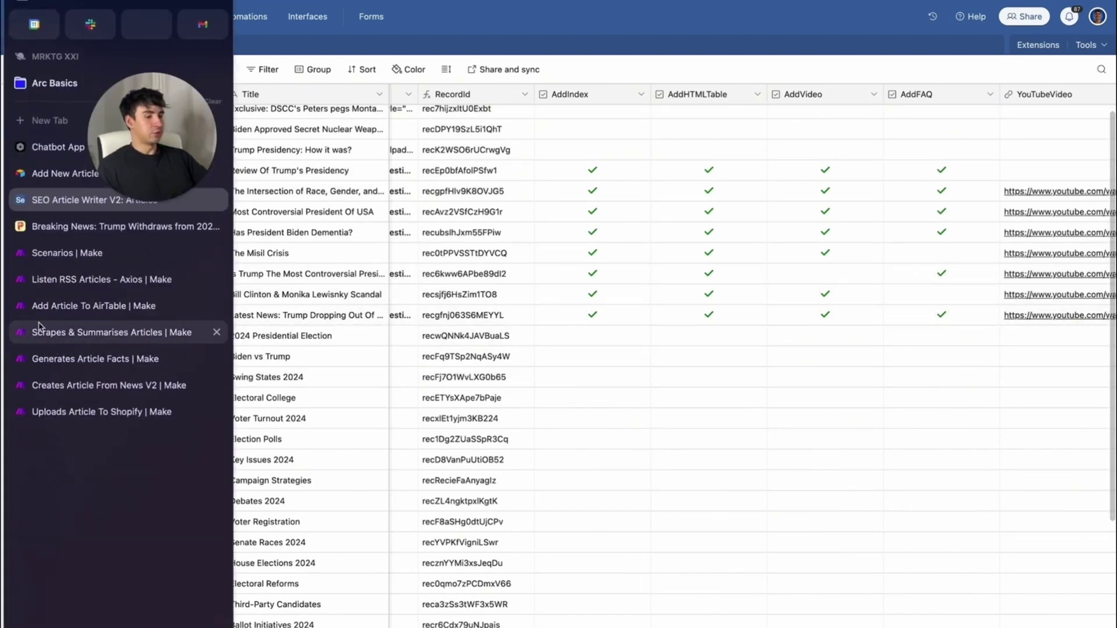
left_click(104, 387)
left_click(362, 324)
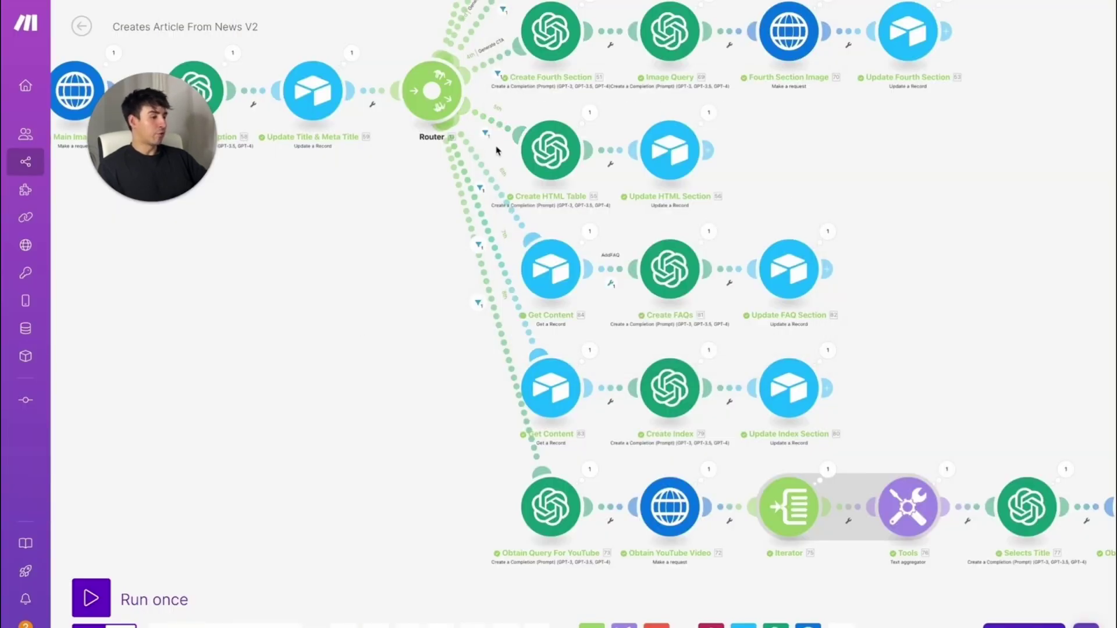
left_click(502, 140)
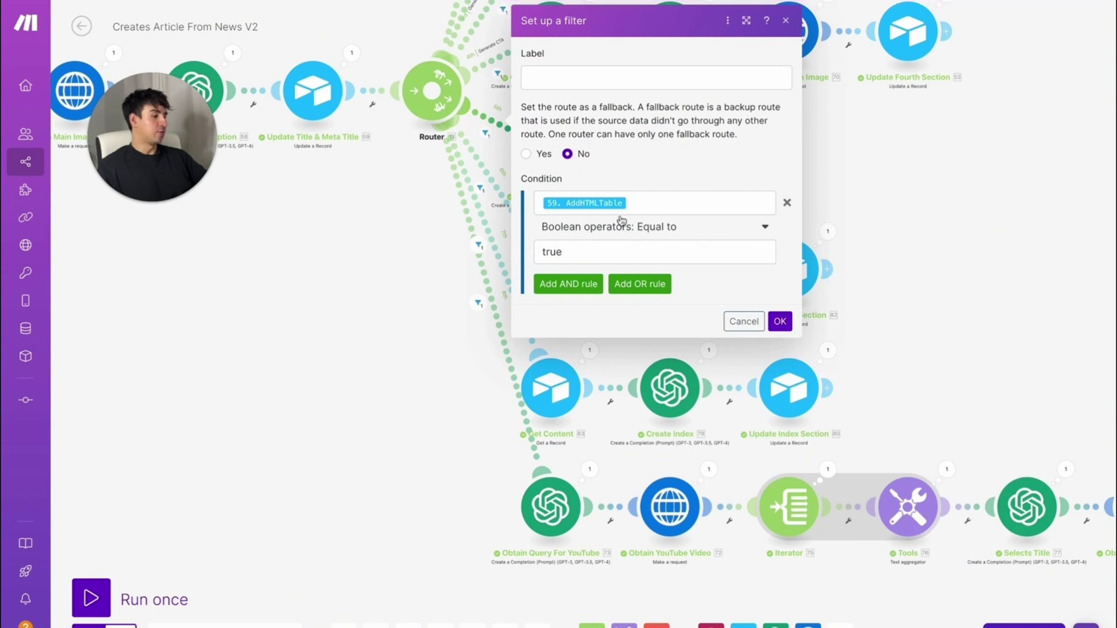
left_click(499, 157)
left_click(490, 173)
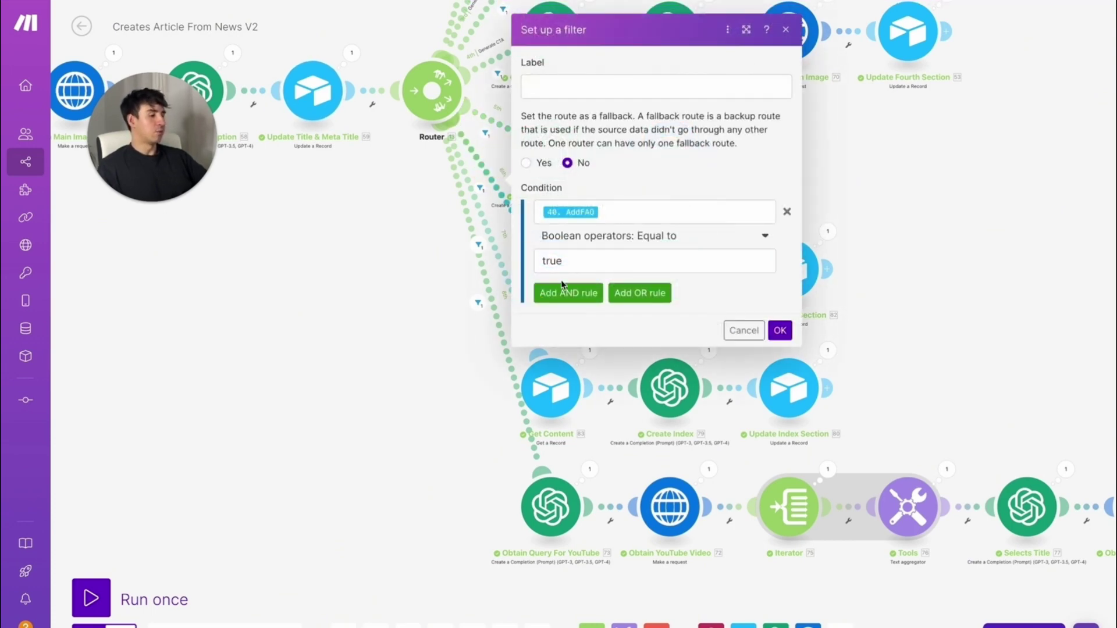
left_click(479, 244)
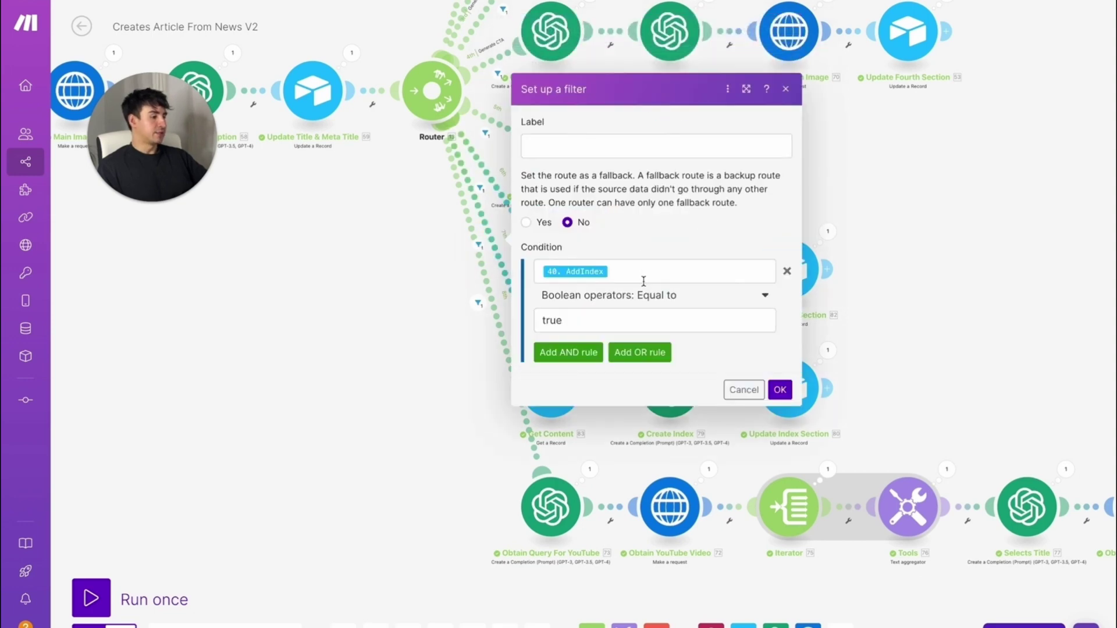
left_click(483, 284)
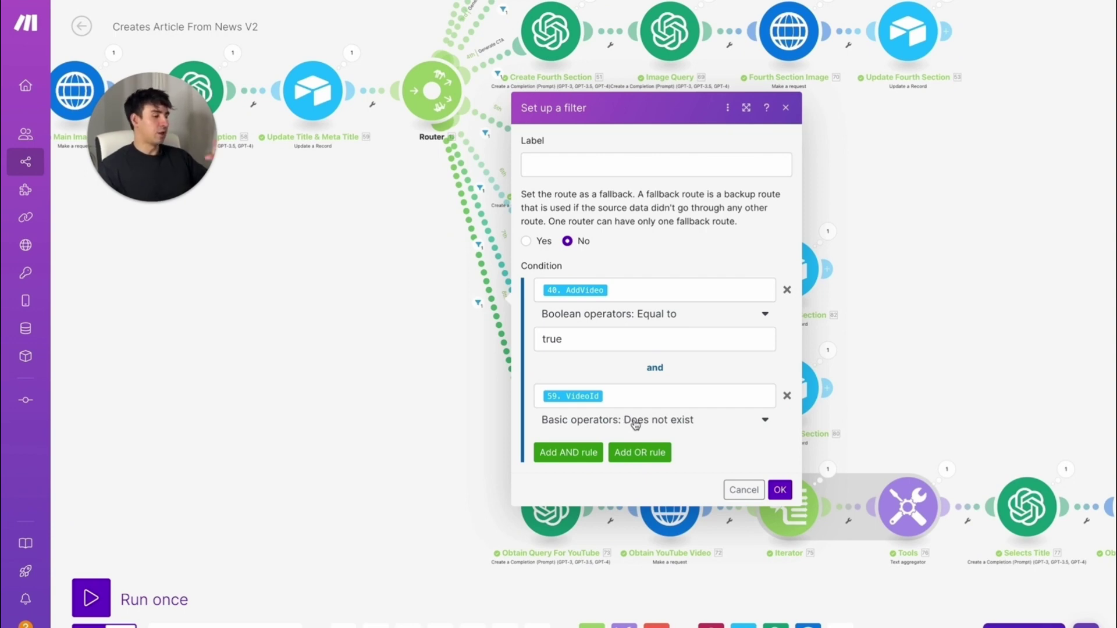
key("Escape")
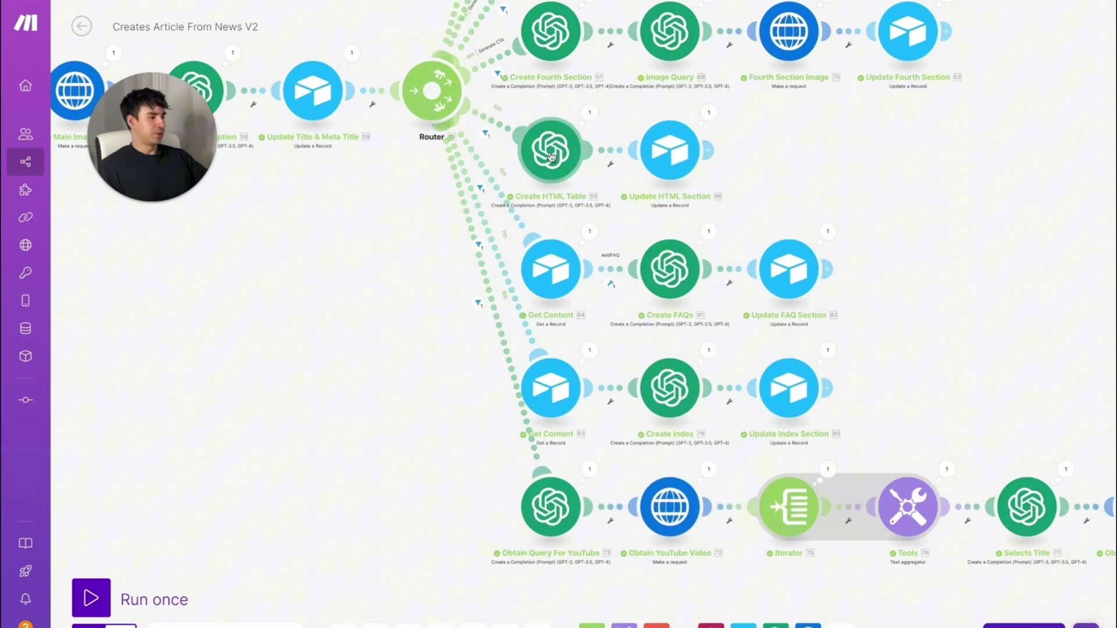
Review the system and user messages in the Create HTML Table module and close its settings
left_click(549, 155)
scroll(654, 386, "down", 2)
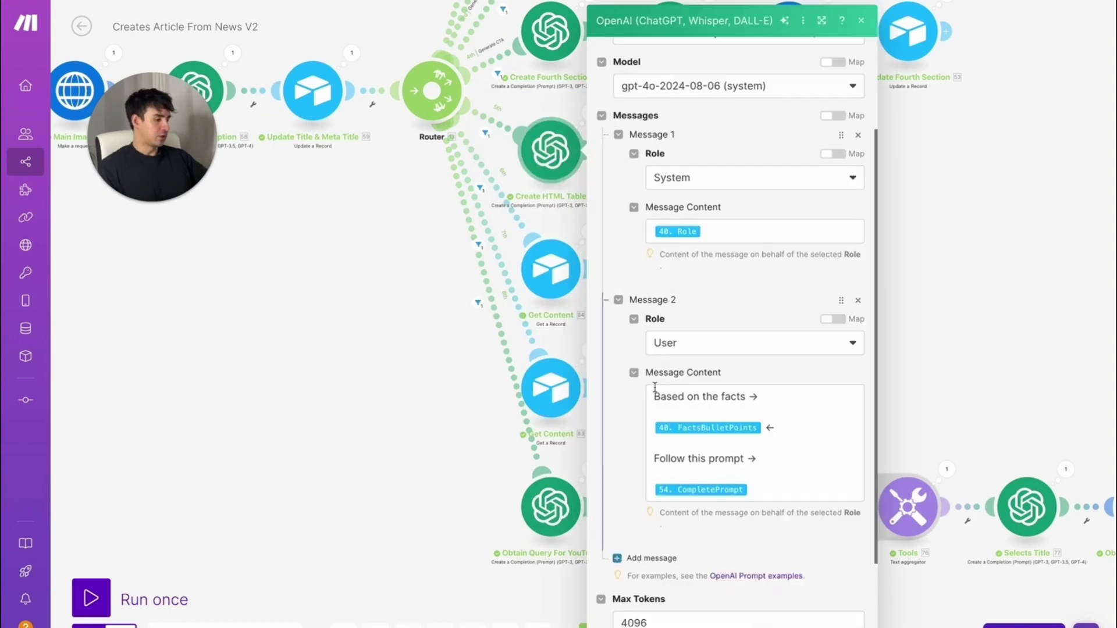
key("Escape")
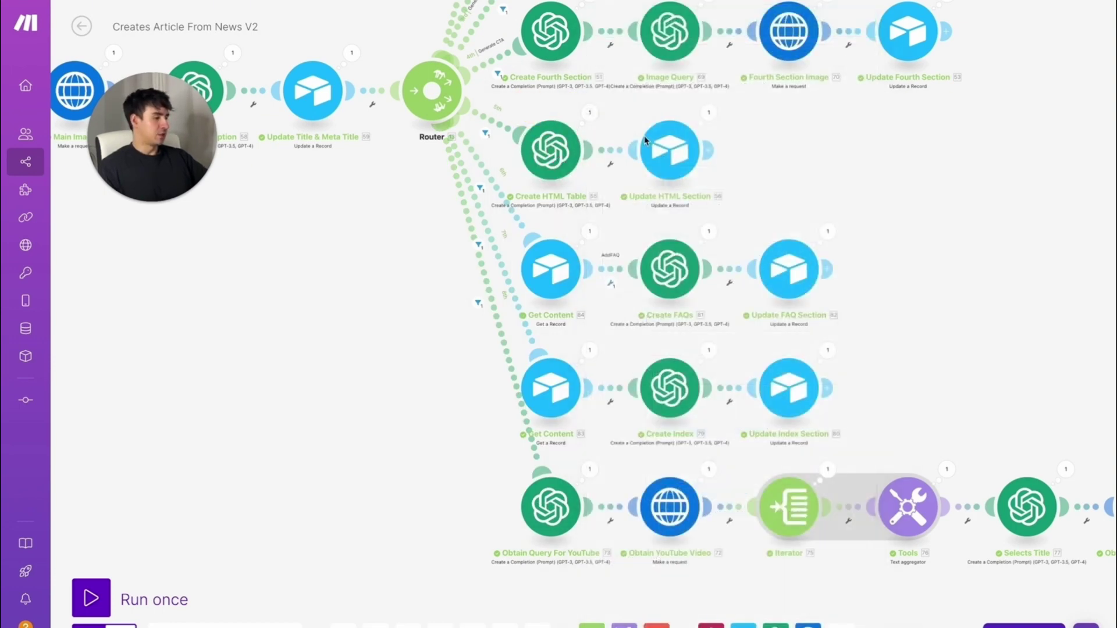
Read the FAQ prompt in the Create FAQs module, highlighting its formatting instructions, and close its settings
left_click(669, 268)
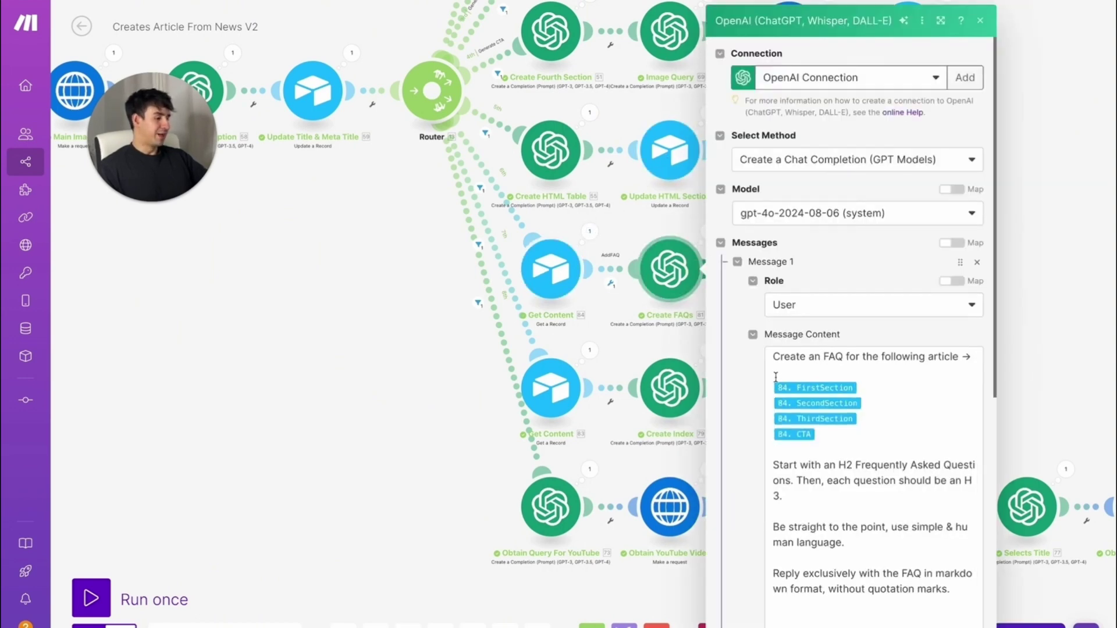
left_click_drag(773, 463, 951, 591)
key("Escape")
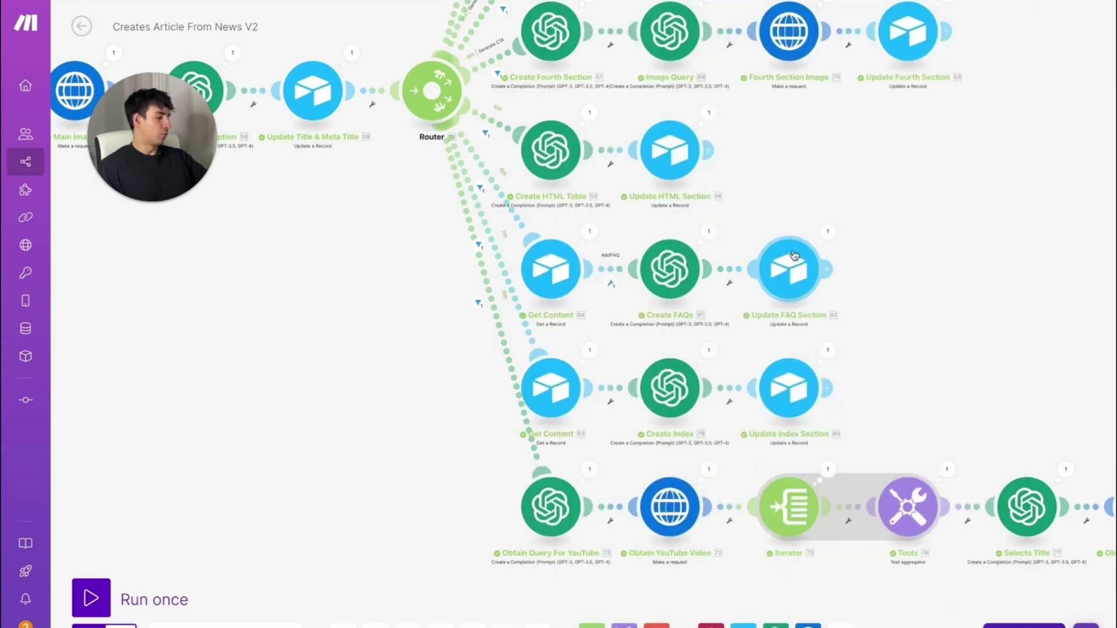
Read the prompt in the Create Index module, highlighting its word-limit and reply-format instructions, and close its settings
left_click(669, 387)
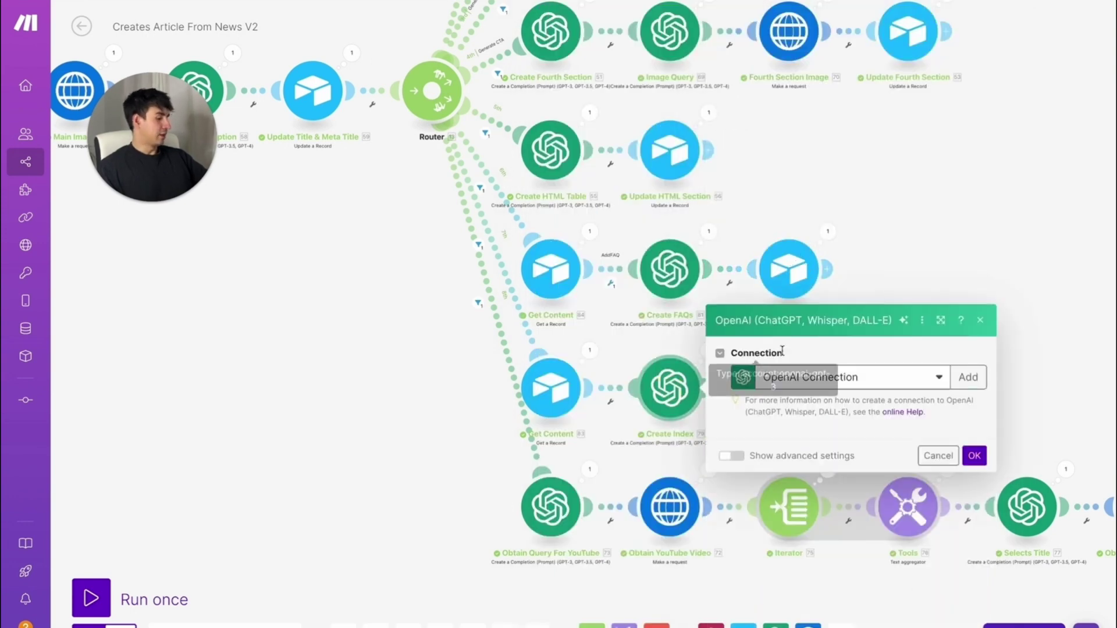
left_click(768, 357)
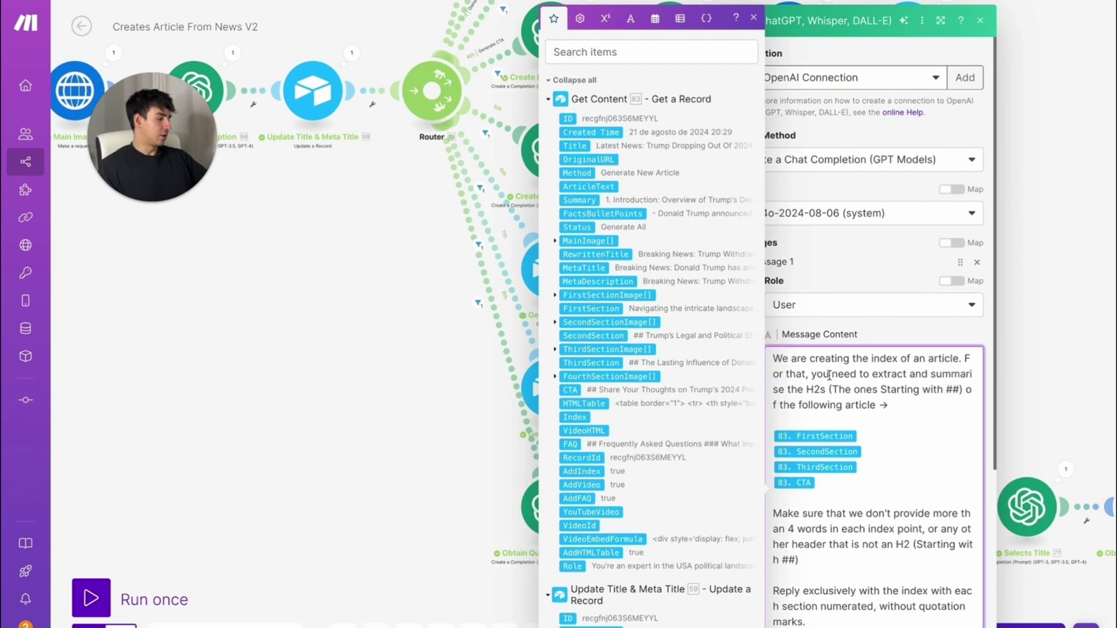
left_click_drag(777, 357, 927, 407)
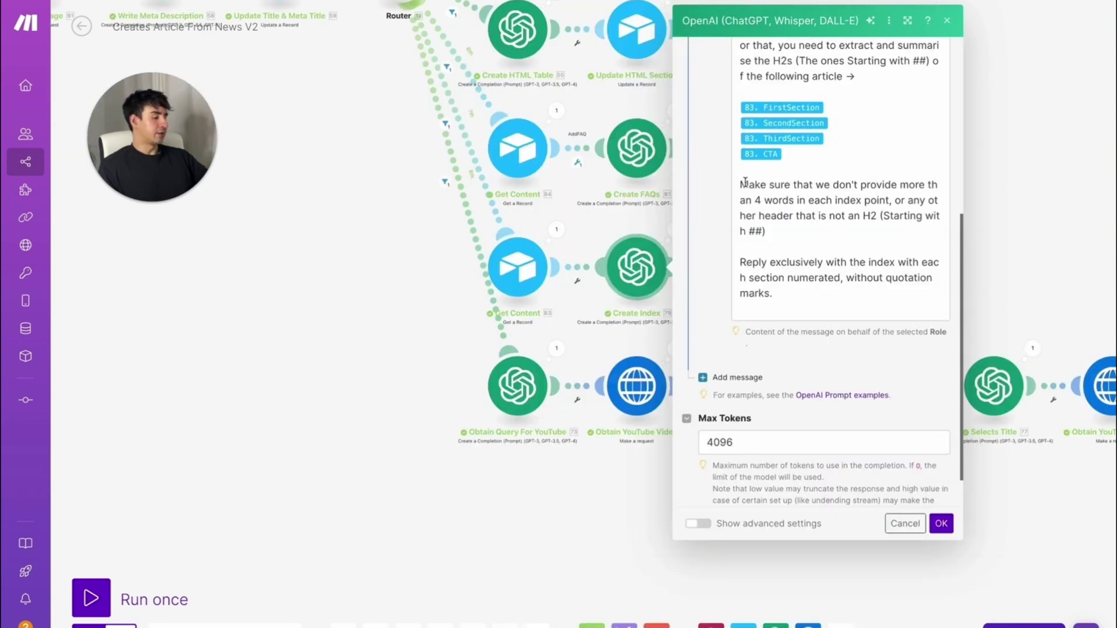
left_click_drag(747, 183, 905, 306)
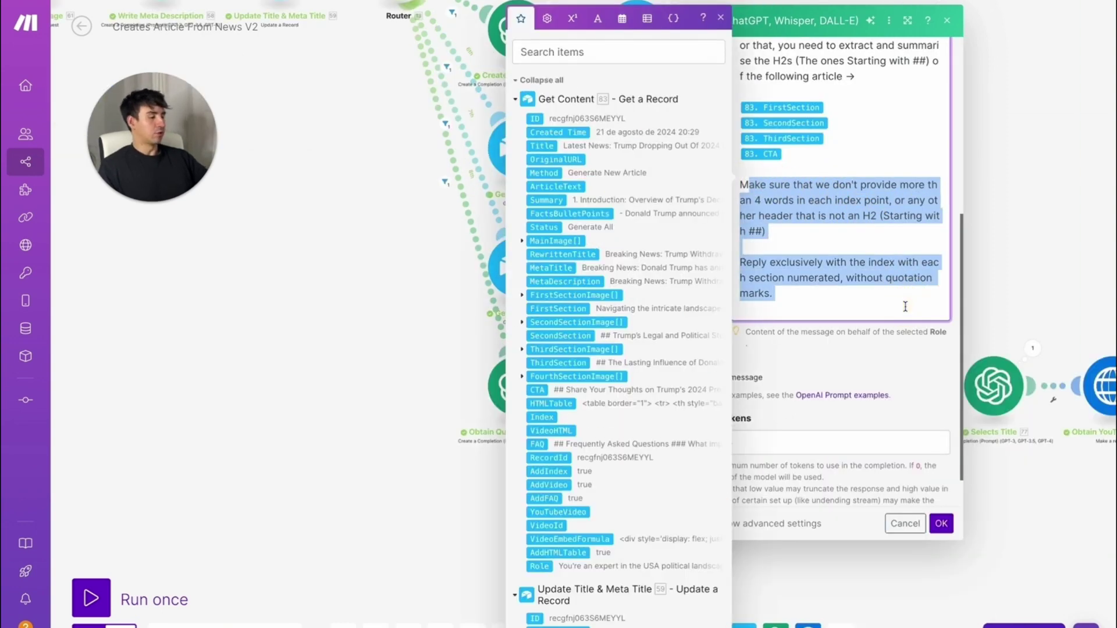
left_click(1079, 230)
left_click_drag(1079, 229, 841, 215)
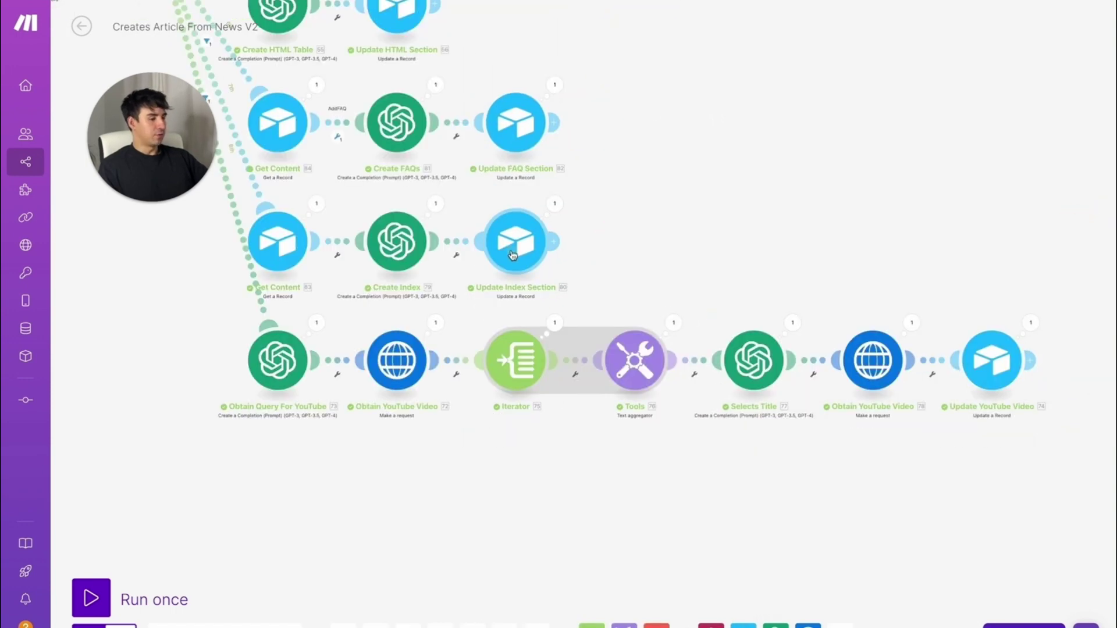
Check which value is mapped to the Index field in the Update Index Section module, and close its settings
left_click(515, 241)
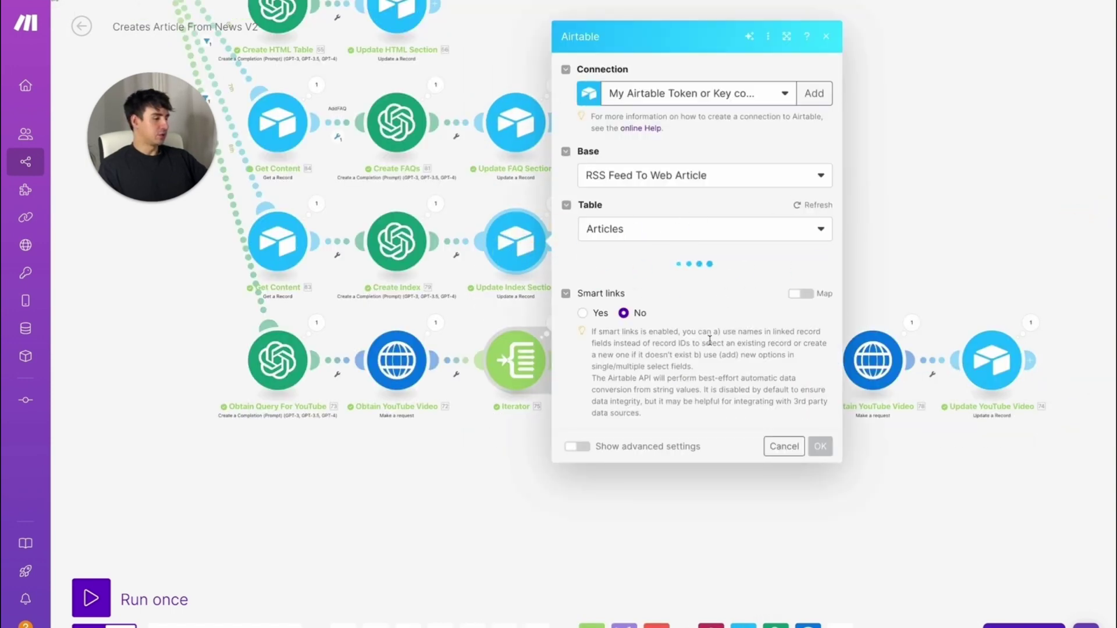
scroll(710, 341, "down", 9)
scroll(709, 341, "down", 8)
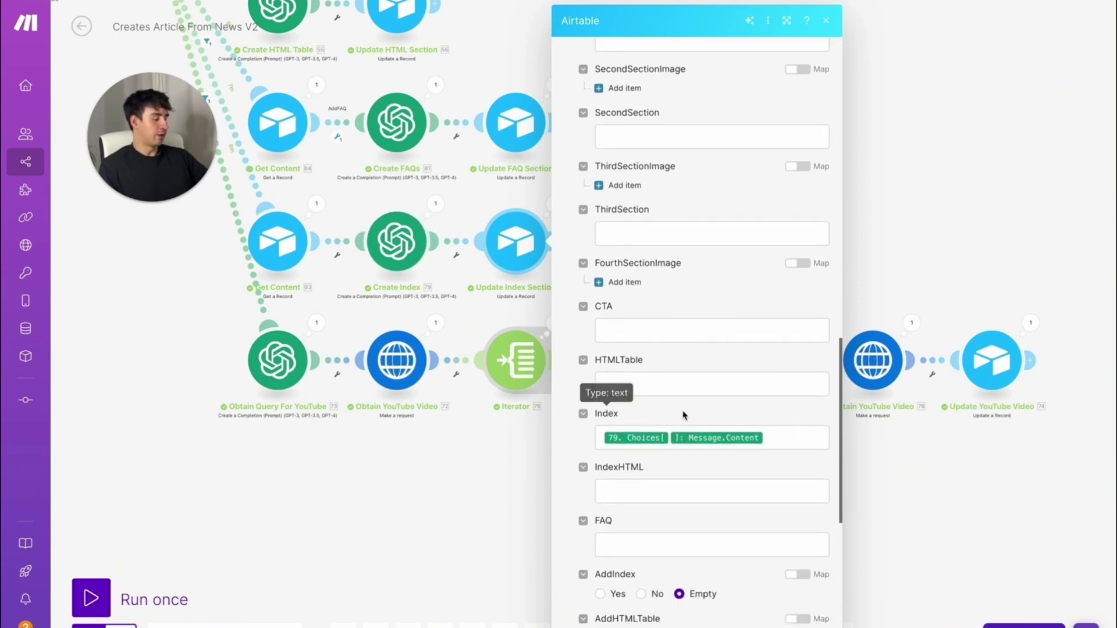
left_click_drag(342, 516, 481, 390)
left_click(481, 390)
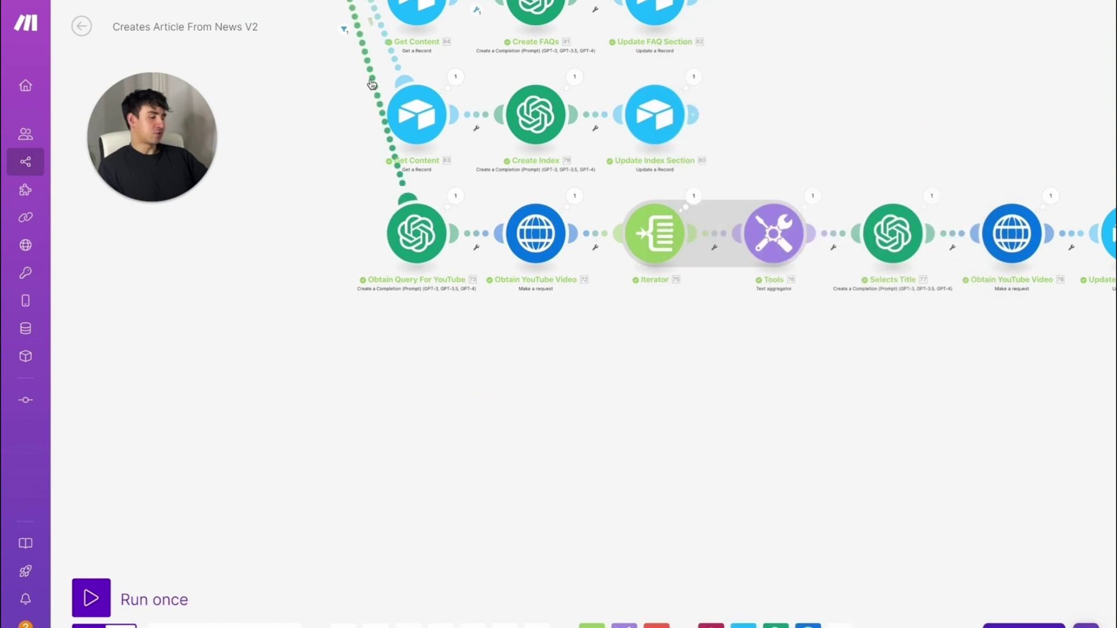
Read the prompt in the Obtain Query For YouTube module, highlighting its query and reply instructions, and close its settings
left_click(420, 254)
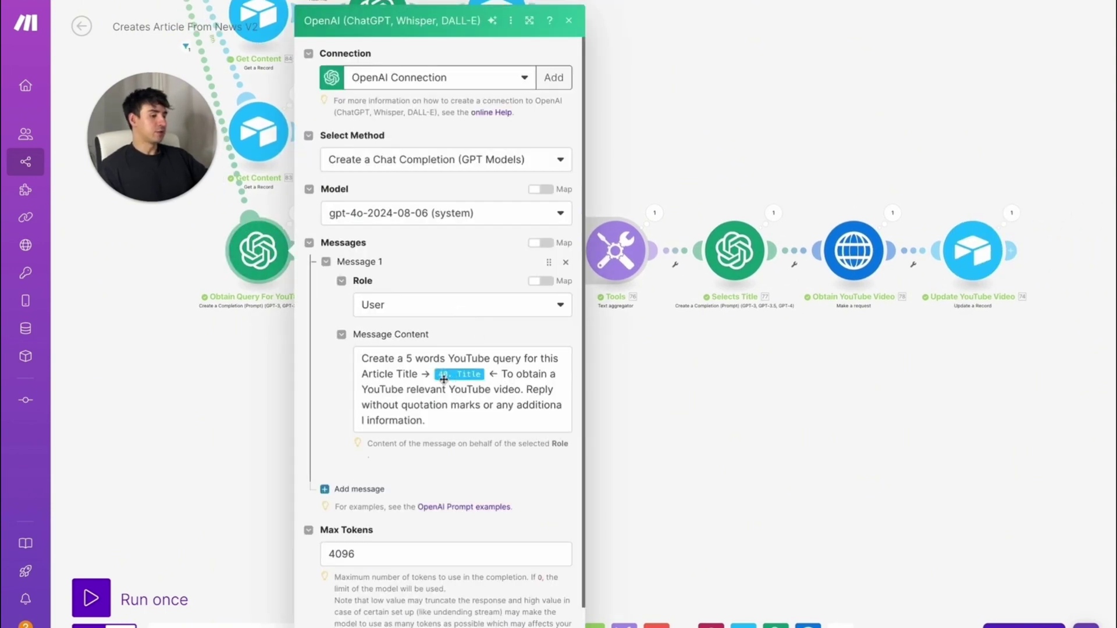
left_click_drag(360, 358, 493, 358)
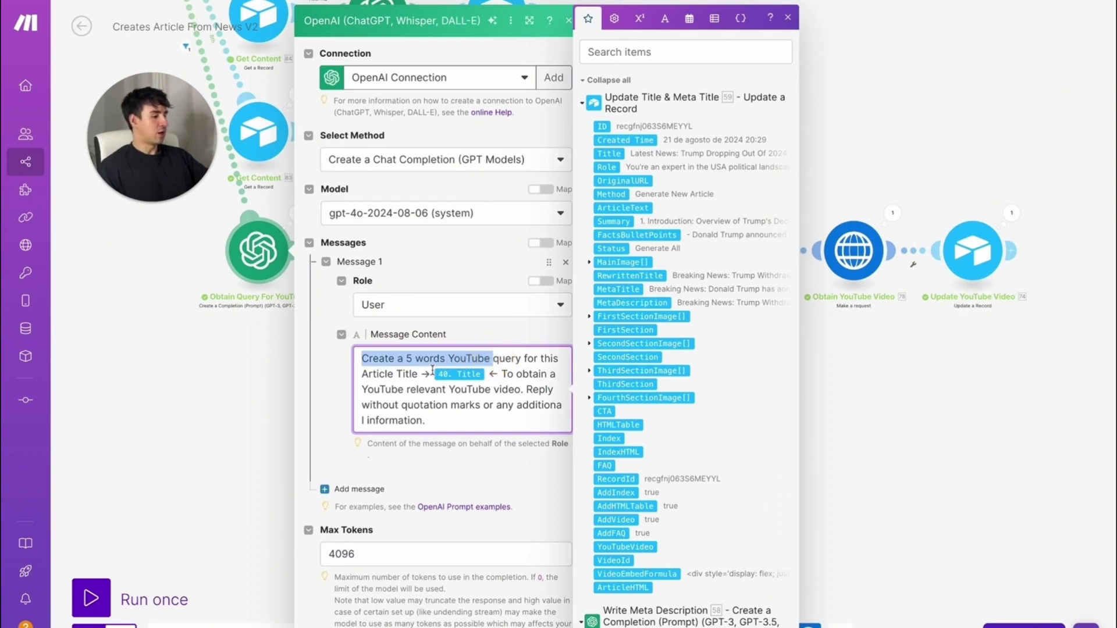
left_click_drag(502, 373, 528, 387)
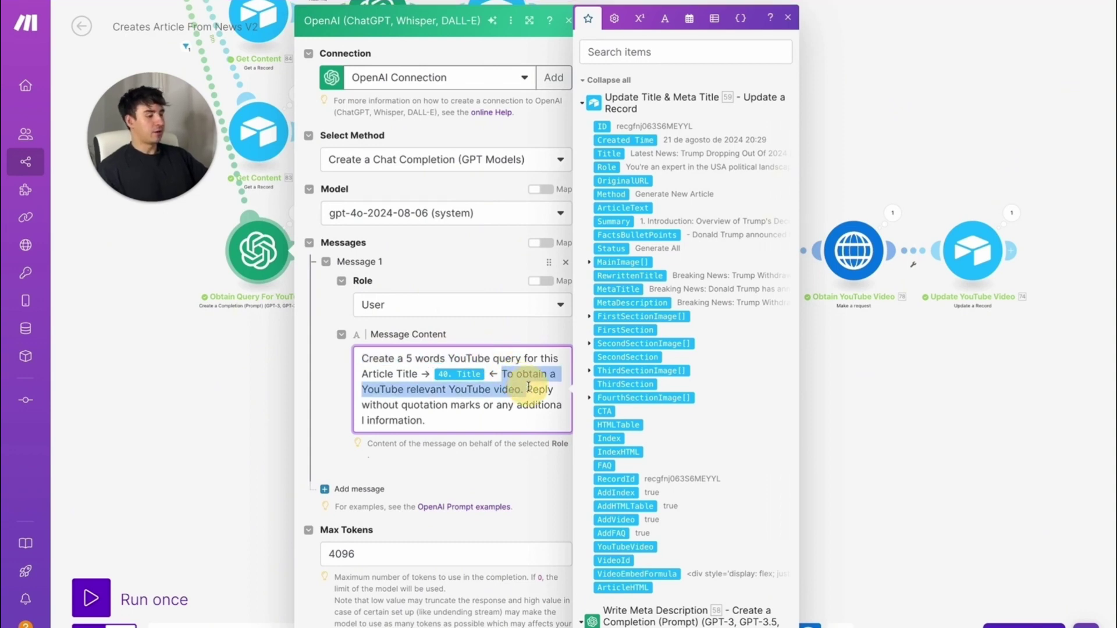
left_click(527, 389)
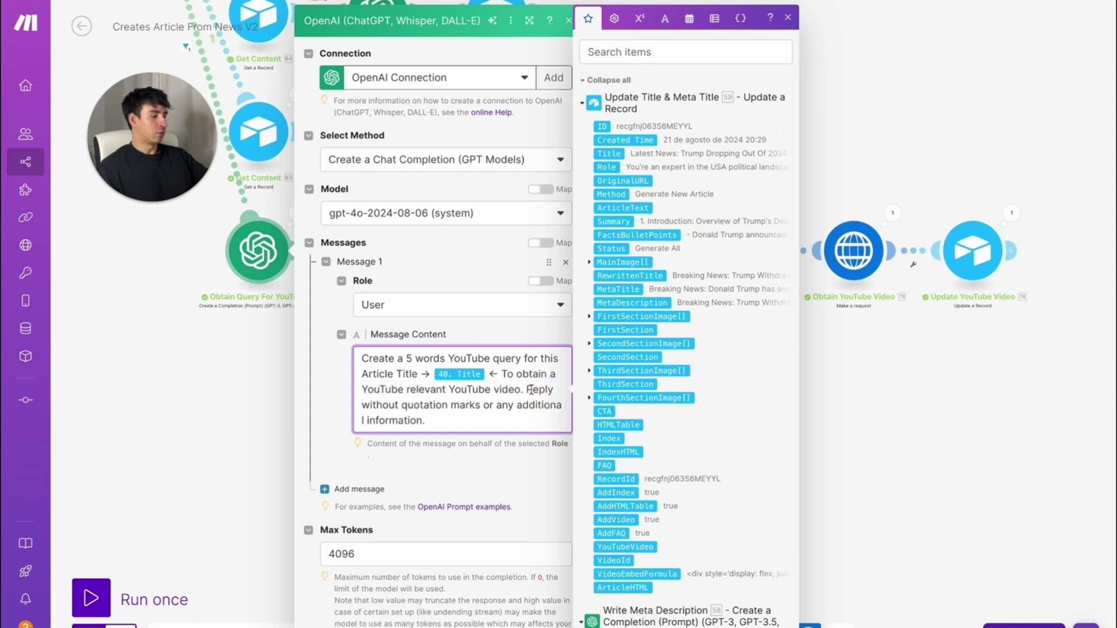
mouse_move(528, 388)
left_mouse_down()
mouse_move(530, 421)
mouse_move(529, 410)
left_mouse_up()
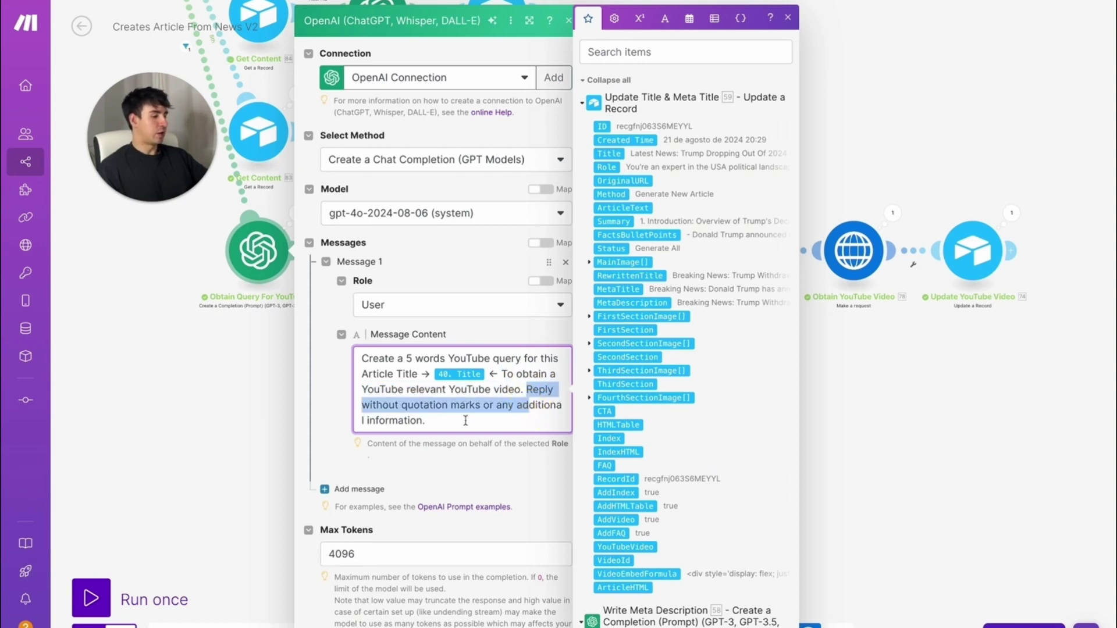
left_click(282, 351)
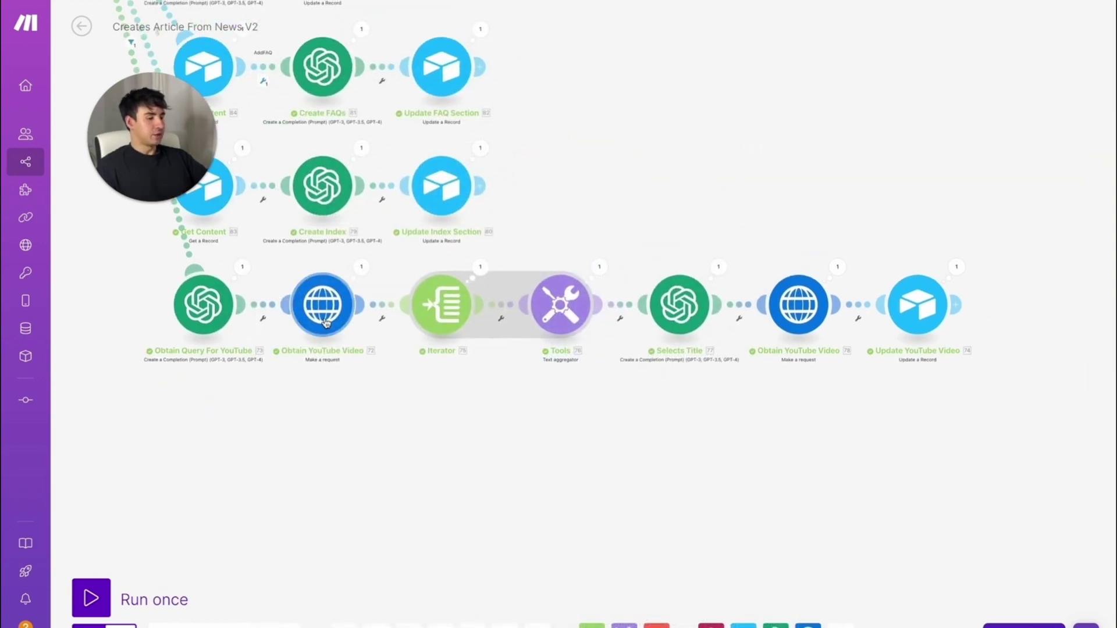
Open the first Obtain YouTube Video request and review its URL and the x-rapidapi-key header's name and value
left_click(324, 322)
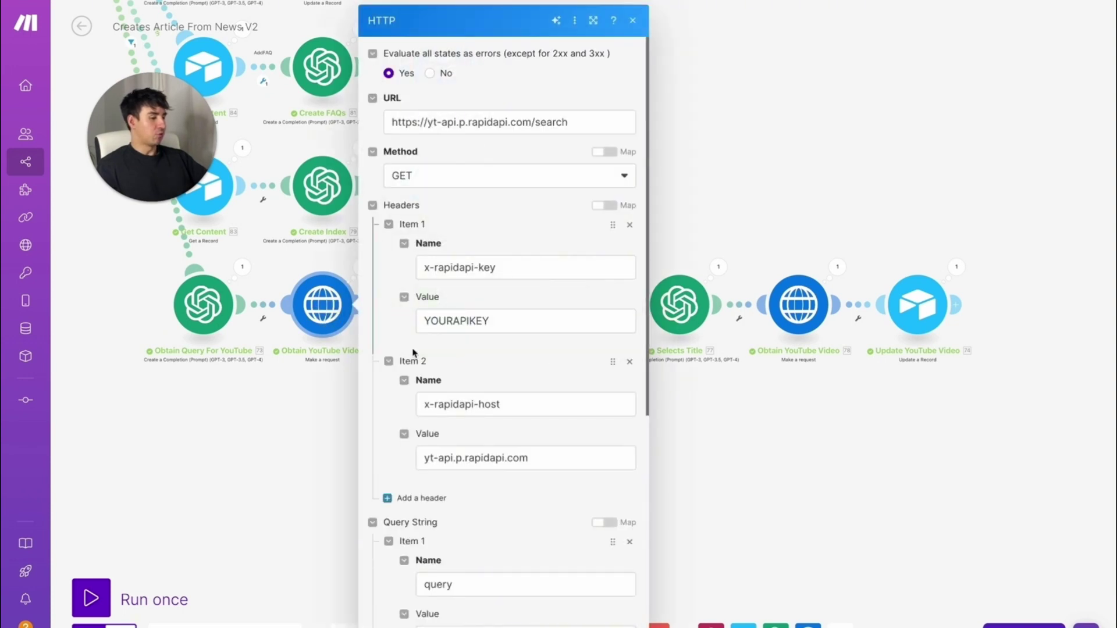
scroll(414, 353, "down", 5)
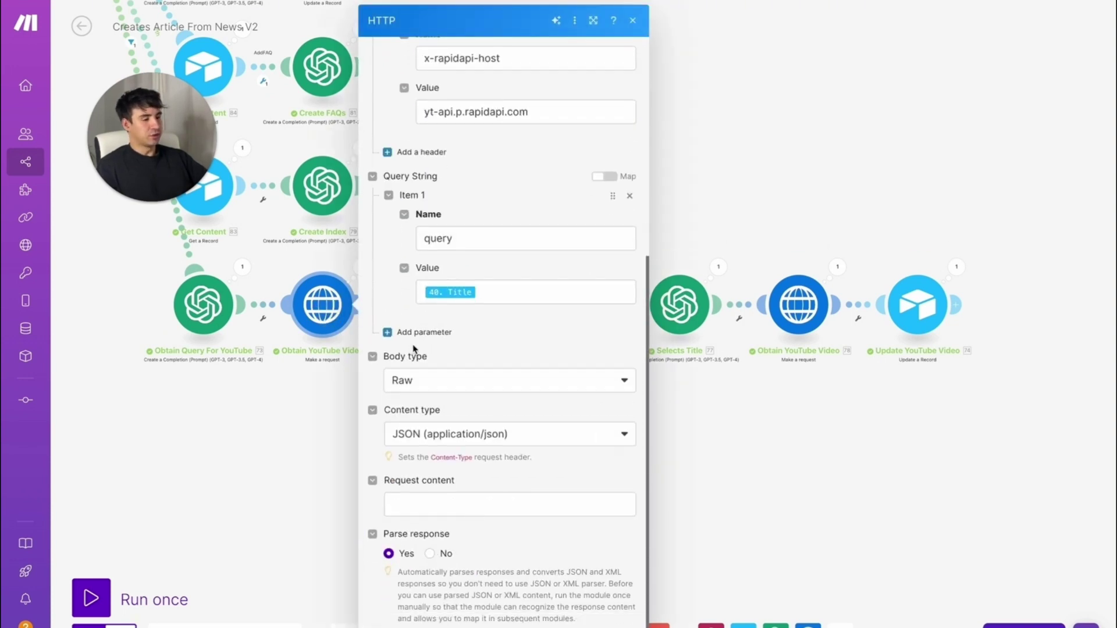
scroll(544, 348, "up", 5)
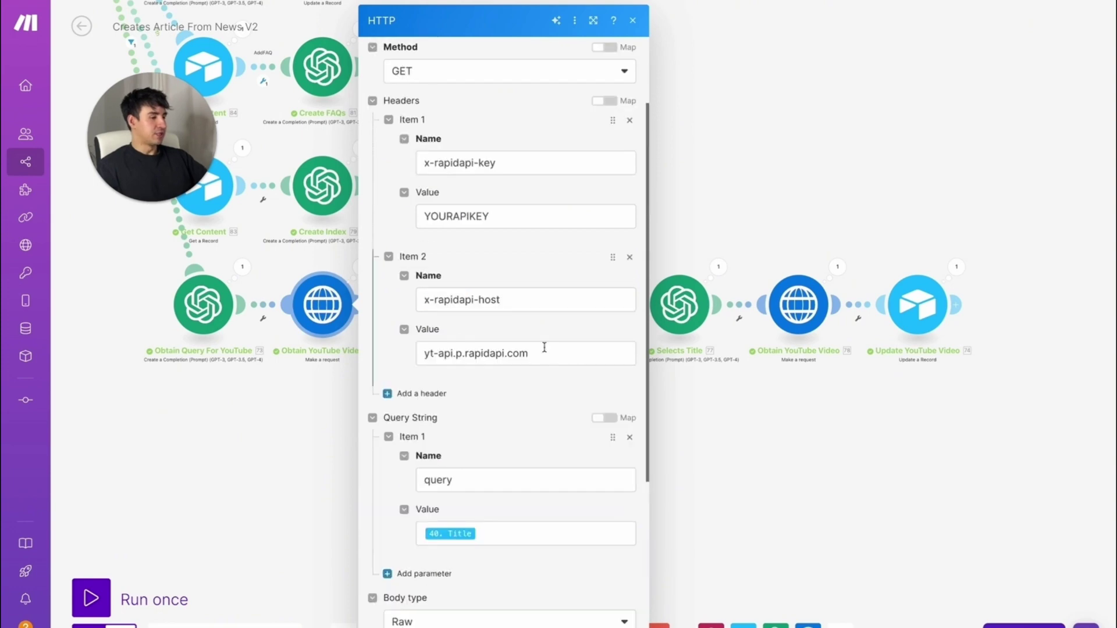
left_click_drag(578, 115, 366, 117)
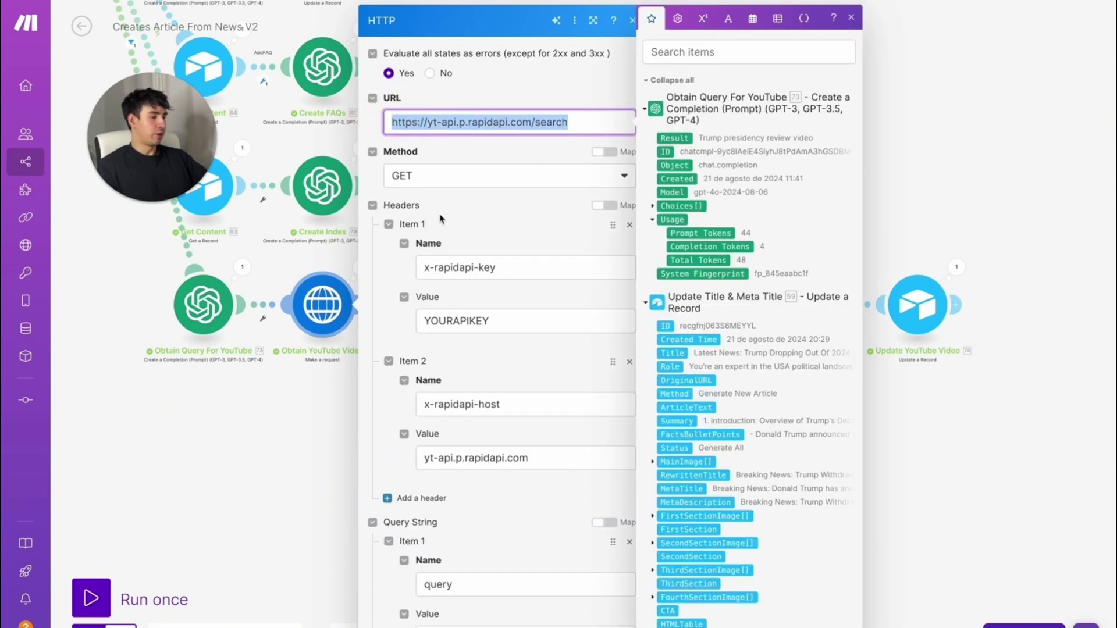
scroll(445, 192, "down", 1)
scroll(517, 179, "down", 1)
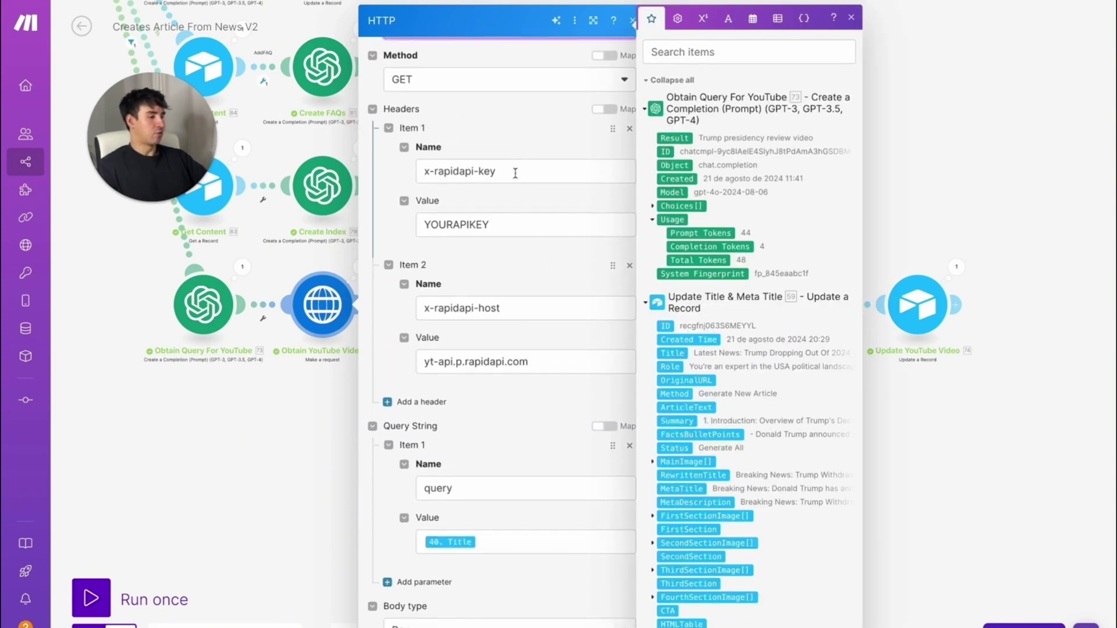
left_click_drag(537, 165, 390, 169)
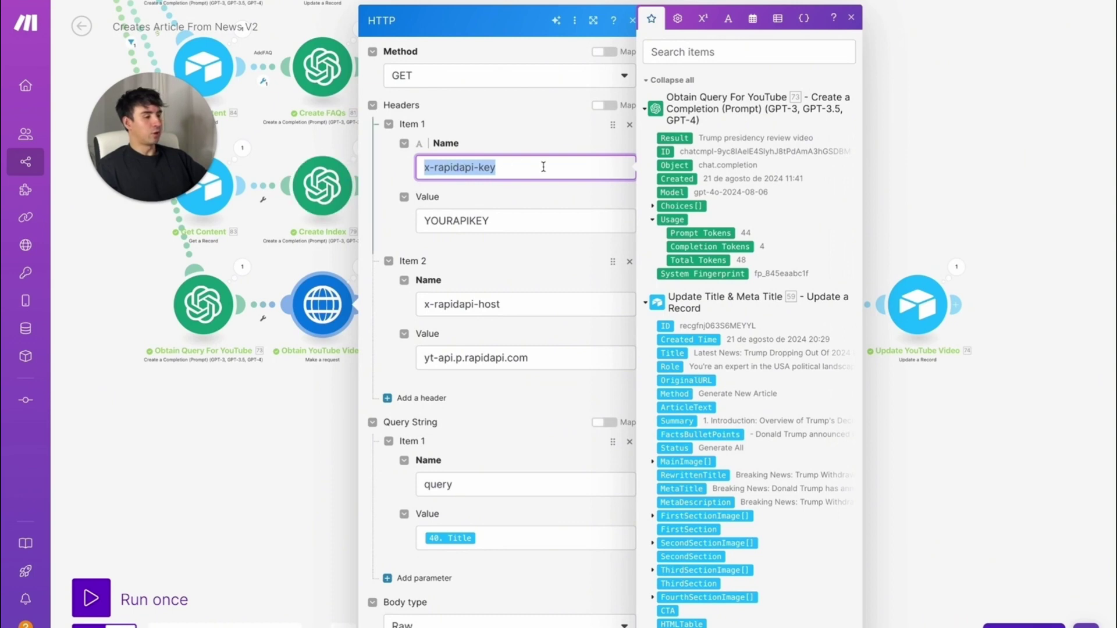
left_click_drag(509, 223, 346, 224)
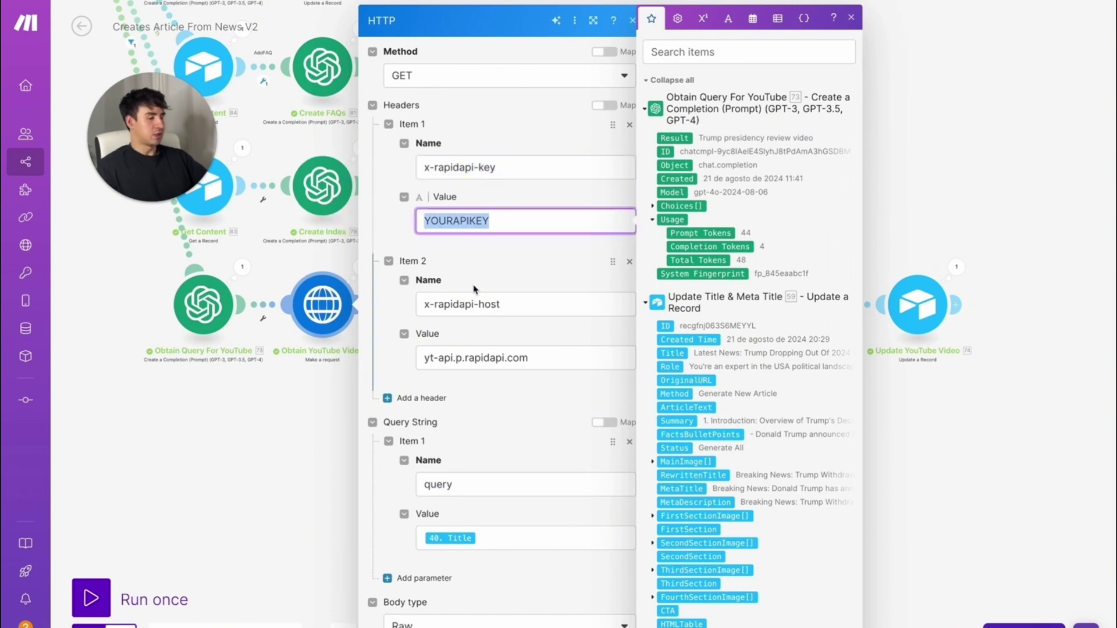
Review the x-rapidapi-host header and the query parameter's name and mapped value in the request, and close its settings
scroll(378, 233, "down", 1)
left_click_drag(578, 256, 384, 276)
left_click_drag(576, 311, 321, 329)
scroll(443, 463, "down", 1)
scroll(443, 463, "down", 1)
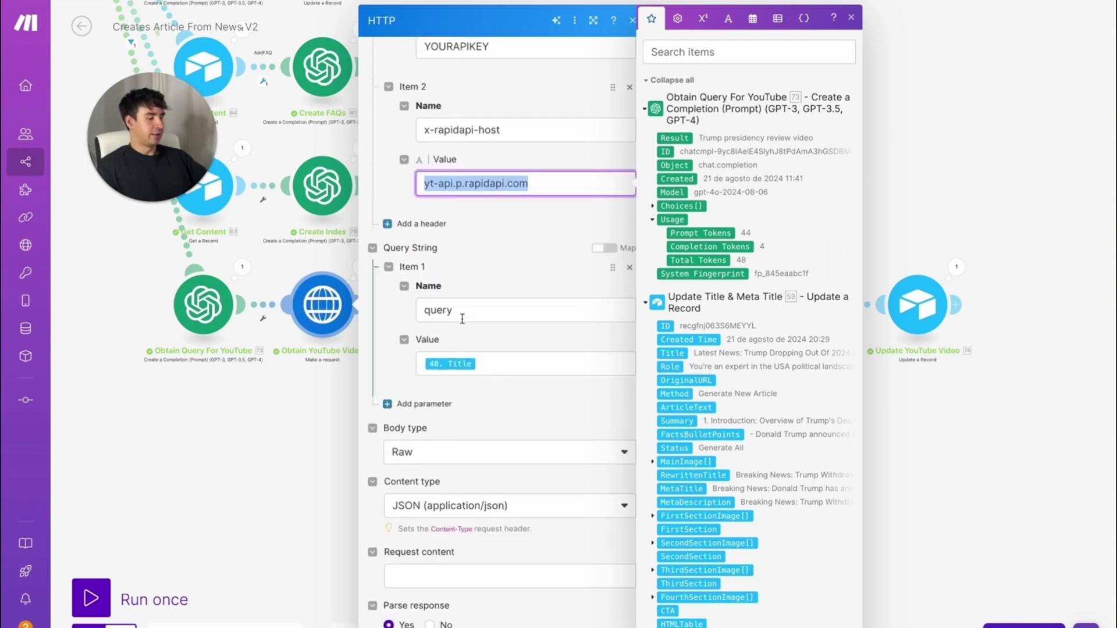
left_click_drag(476, 310, 348, 314)
left_click_drag(501, 364, 329, 366)
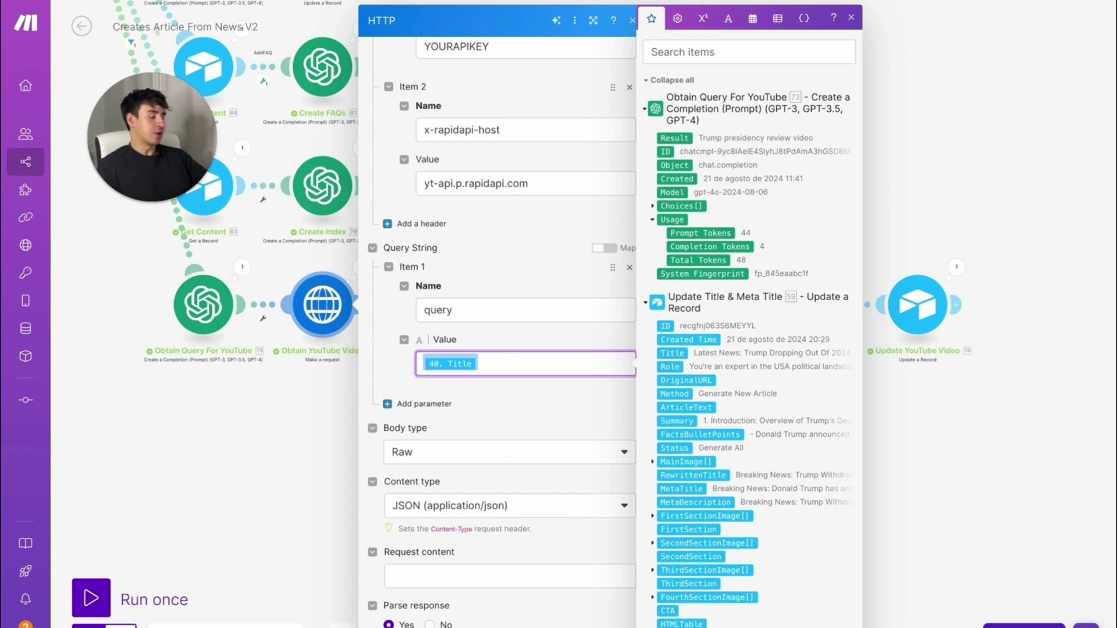
key("Escape")
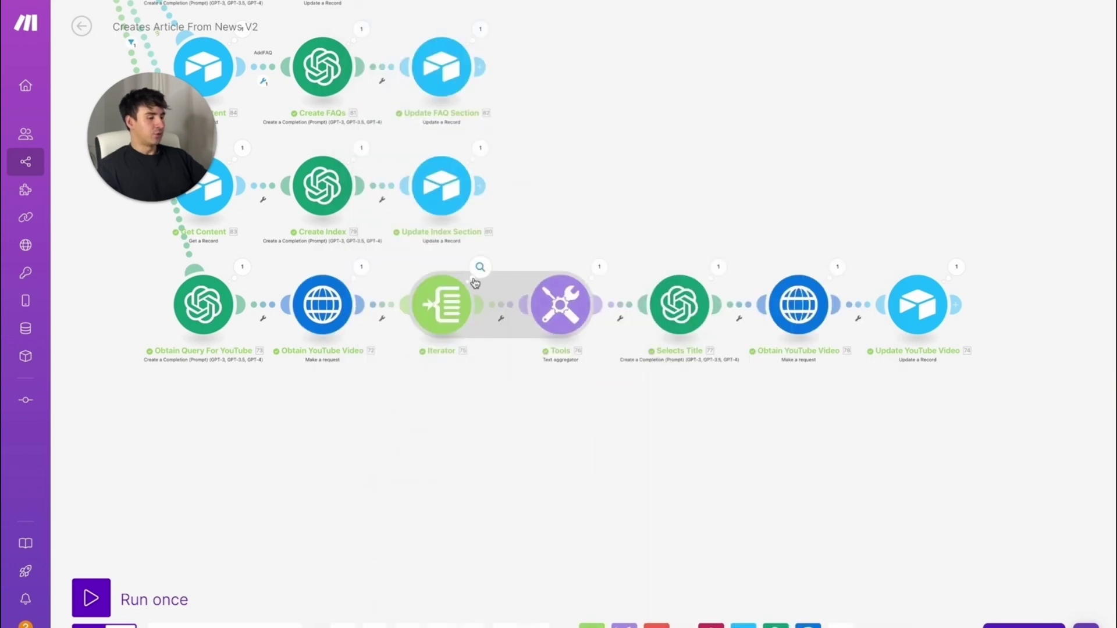
Inspect the video bundles in the Iterator module's run output and close the results
left_click(478, 273)
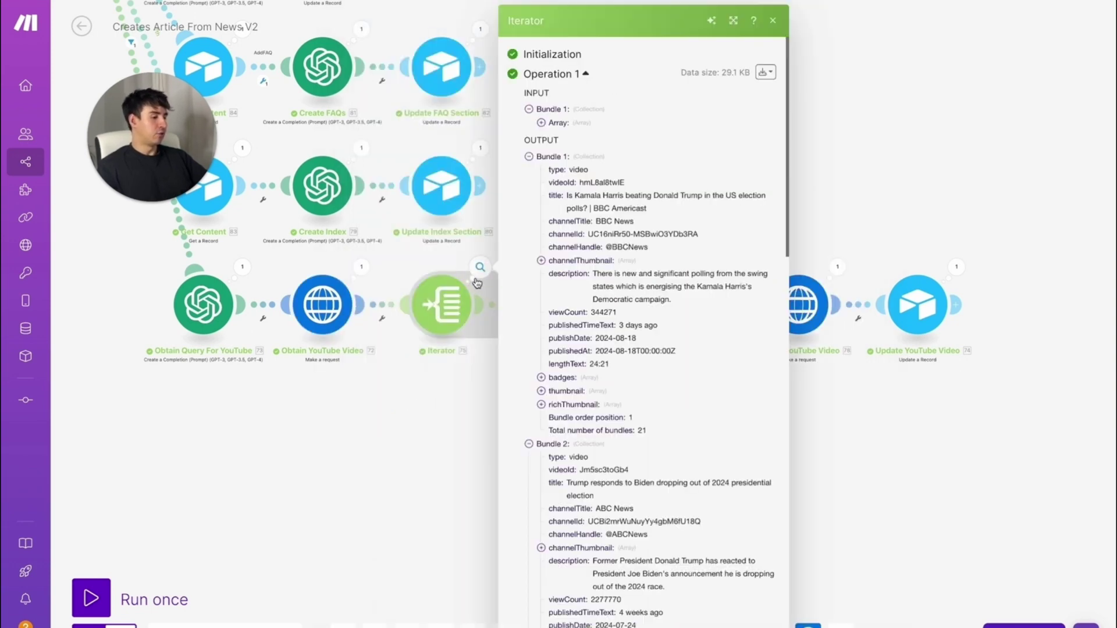
scroll(539, 391, "down", 15)
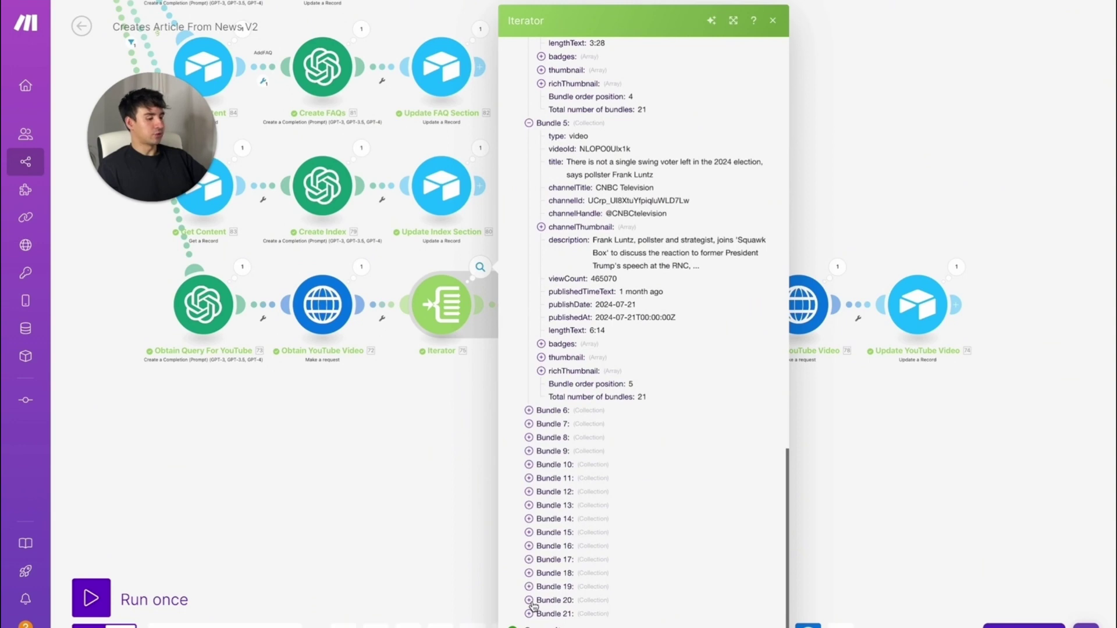
left_click(489, 391)
Expand the aggregated text in the Tools module's run output, highlight the combined video titles, and close the results
left_click(599, 267)
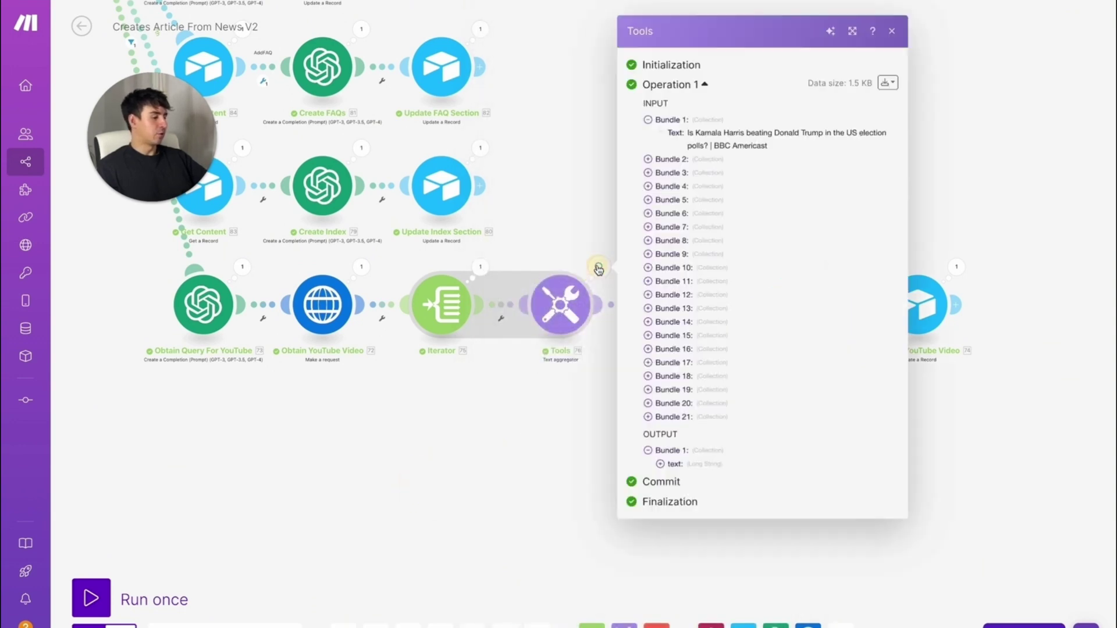
left_click(660, 464)
scroll(663, 407, "down", 3)
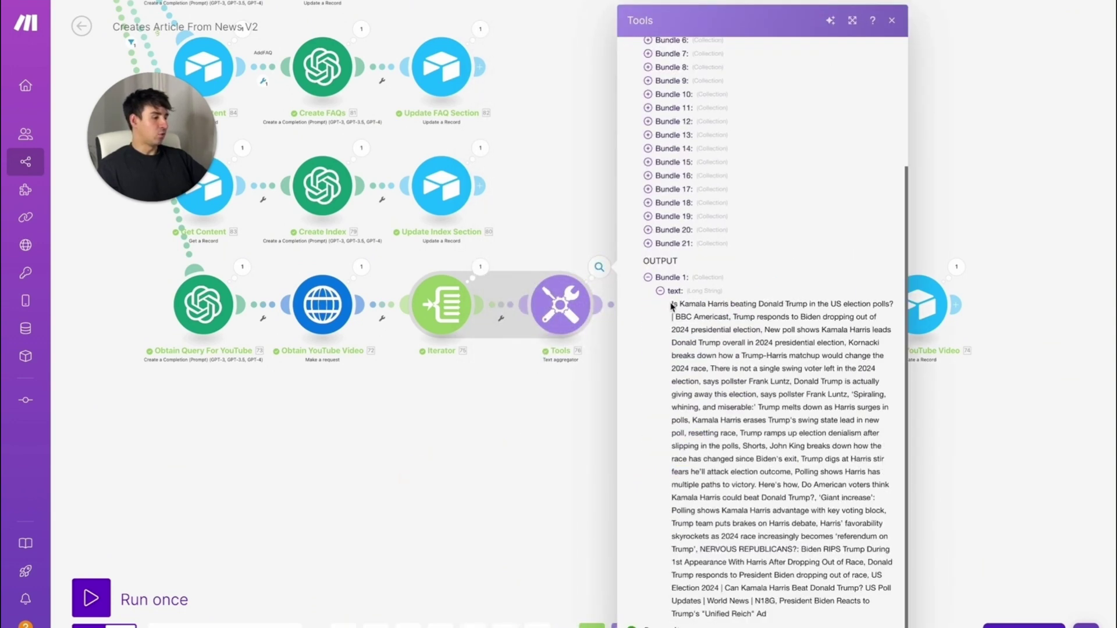
left_click_drag(671, 303, 819, 548)
key("Escape")
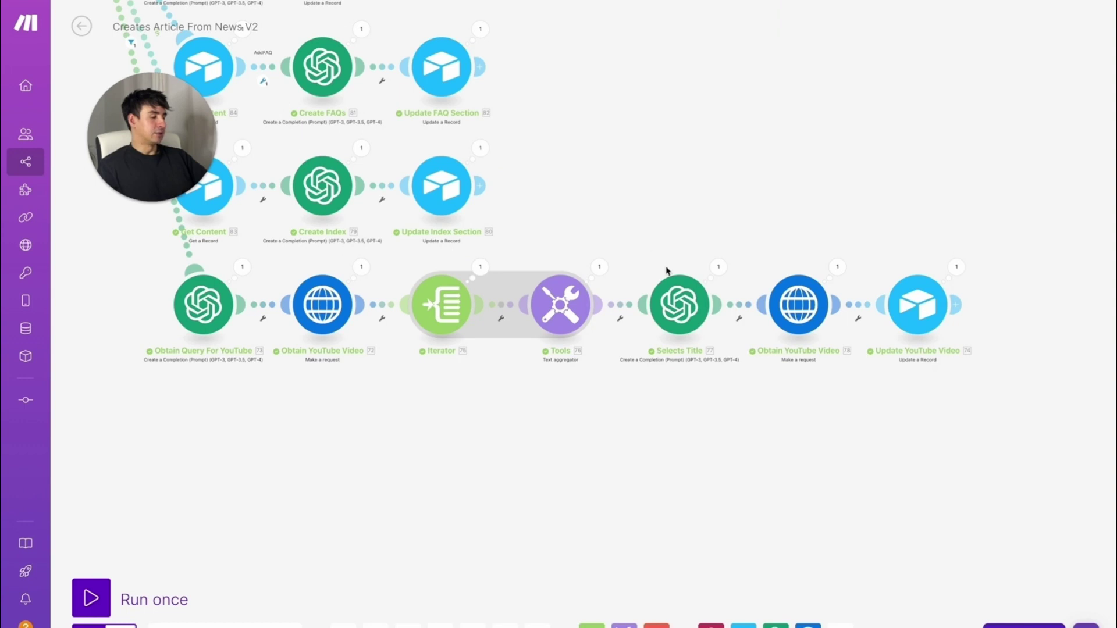
Read the Selects Title module's prompt, highlighting the instruction to evaluate the YouTube video titles, and close its settings
left_click(693, 314)
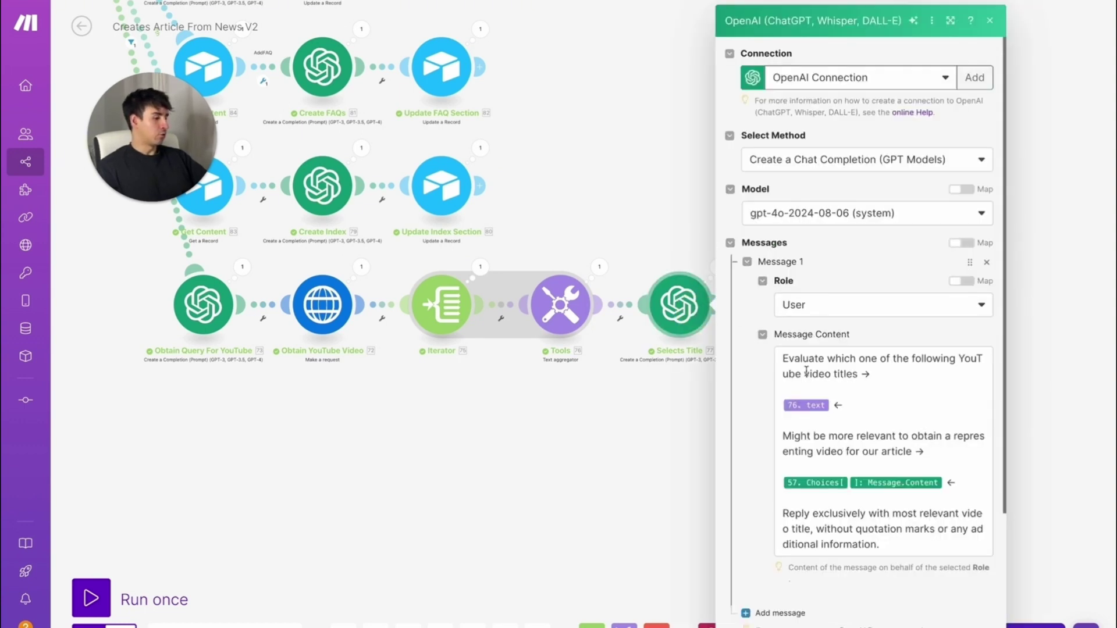
left_click_drag(784, 356, 897, 385)
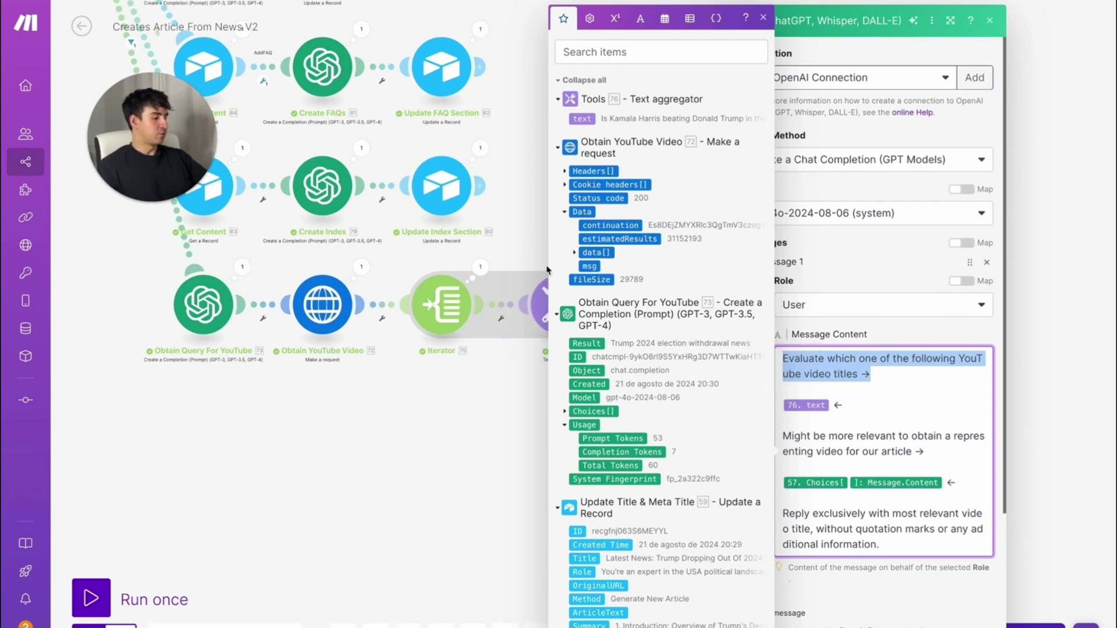
left_click(541, 300)
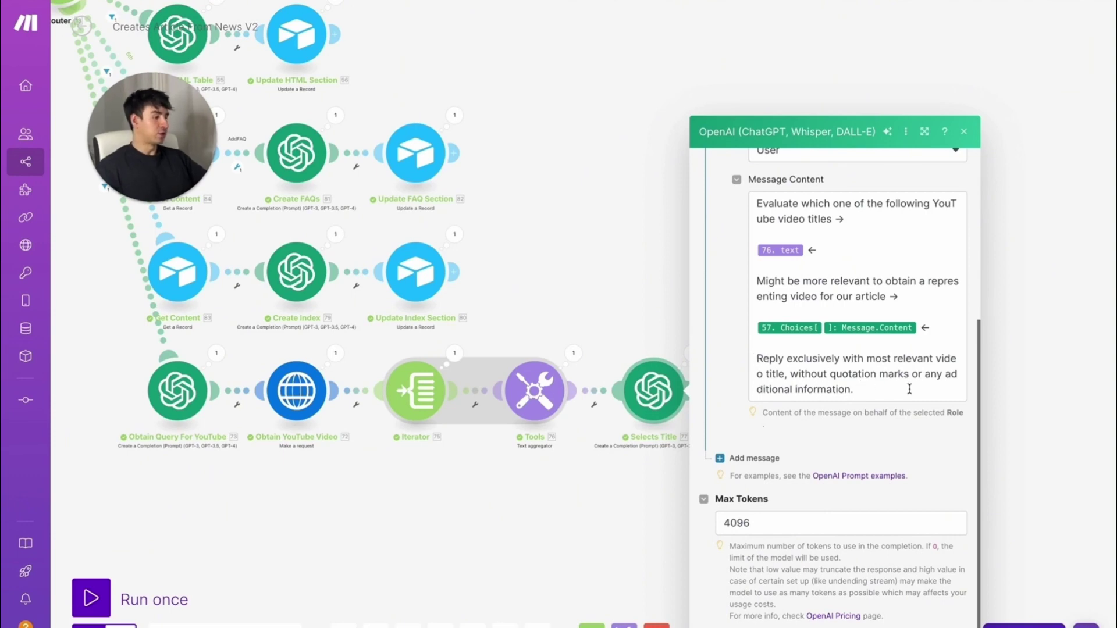
left_click(628, 306)
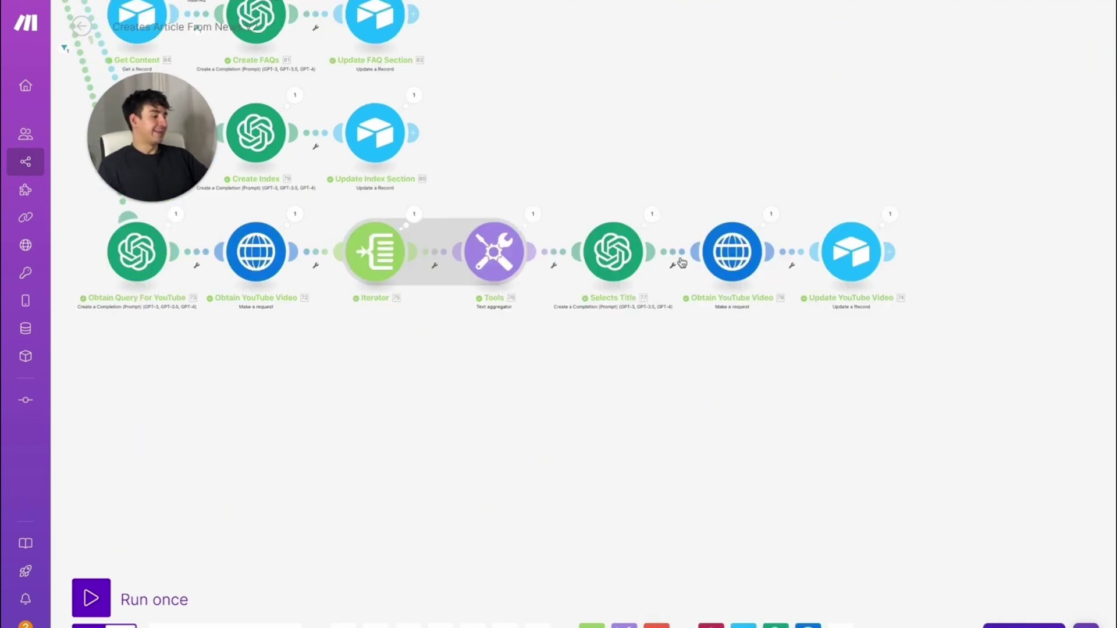
Review the URL, headers and query value in the second Obtain YouTube Video request, after Selects Title, and close its settings
left_click(732, 256)
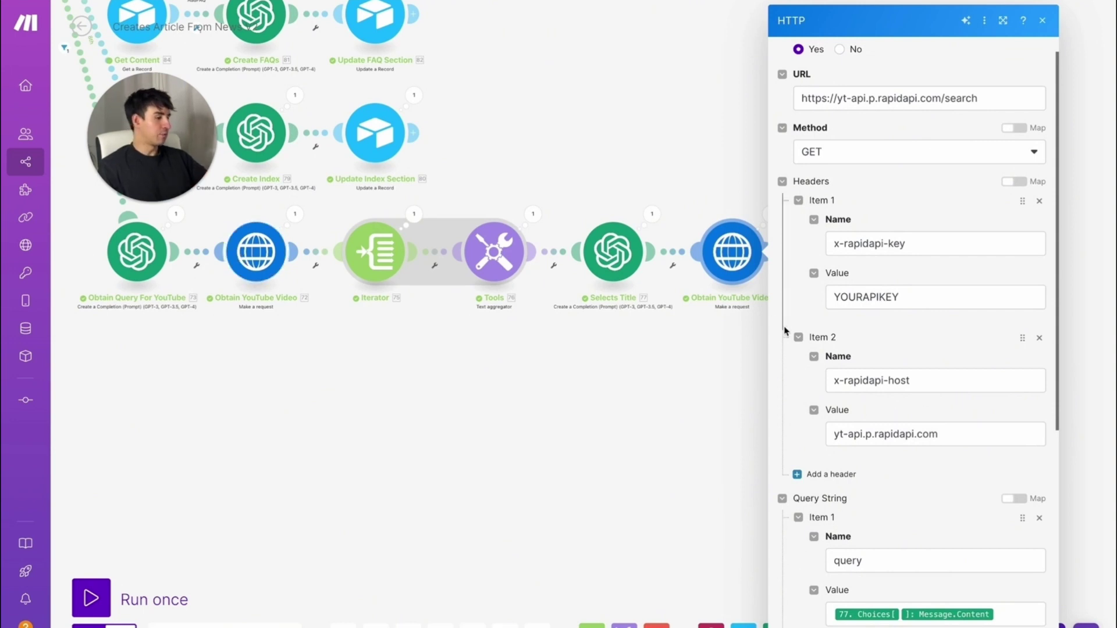
scroll(844, 280, "up", 1)
scroll(900, 206, "down", 1)
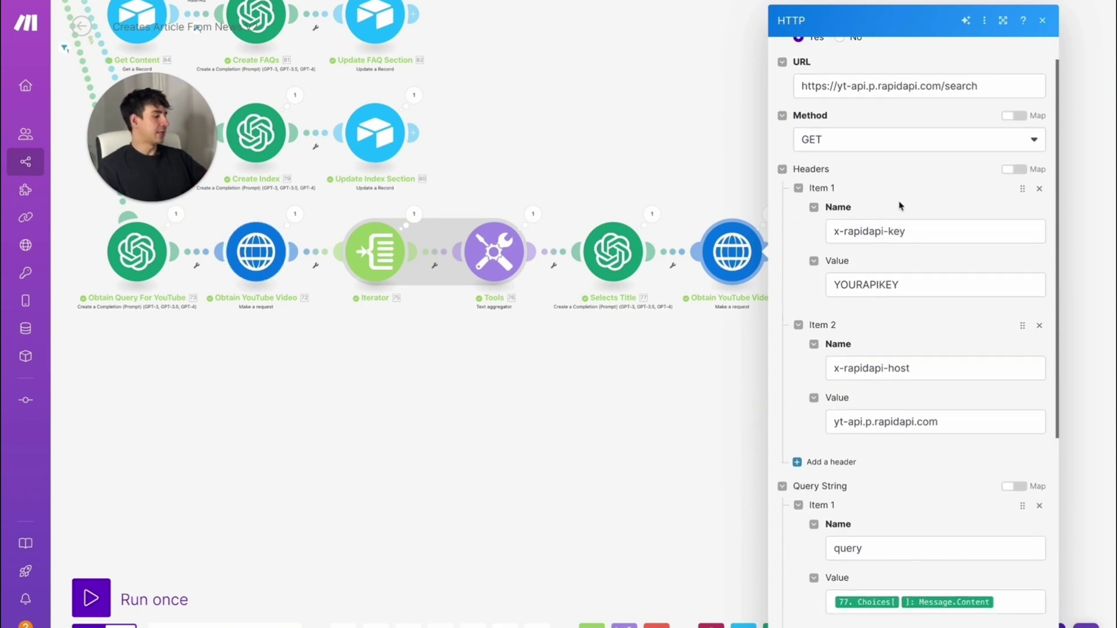
scroll(899, 205, "down", 5)
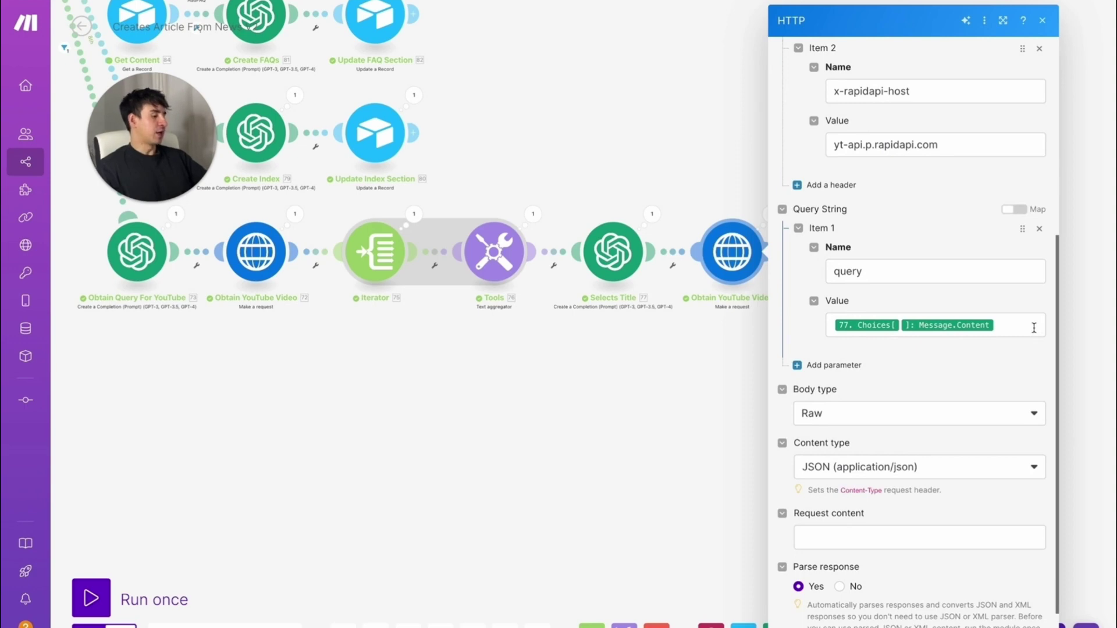
scroll(1028, 329, "down", 1)
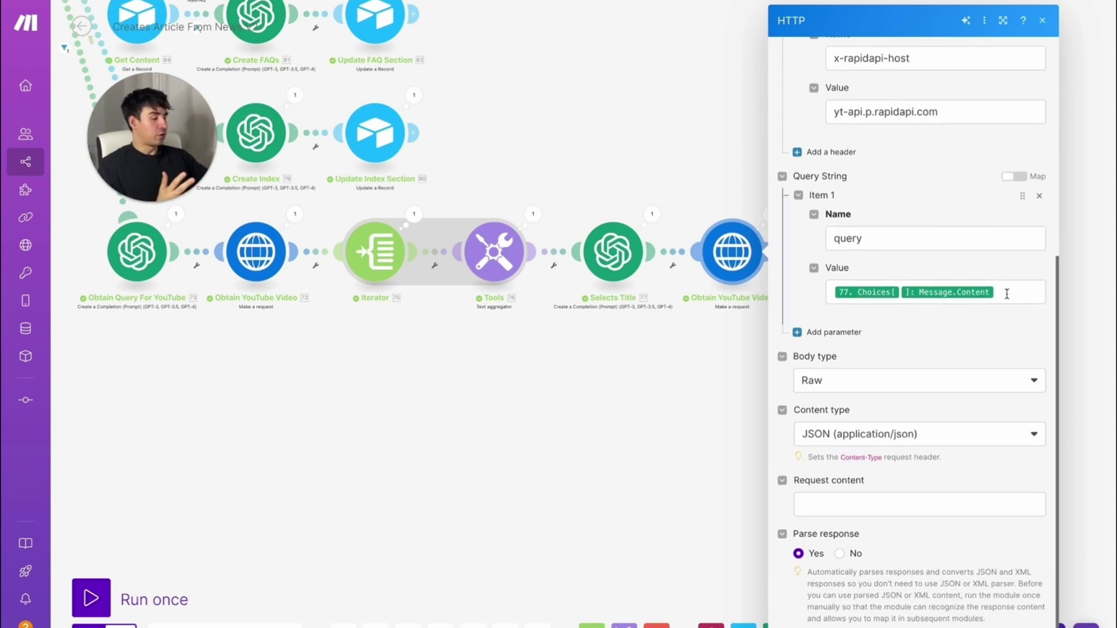
left_click(692, 175)
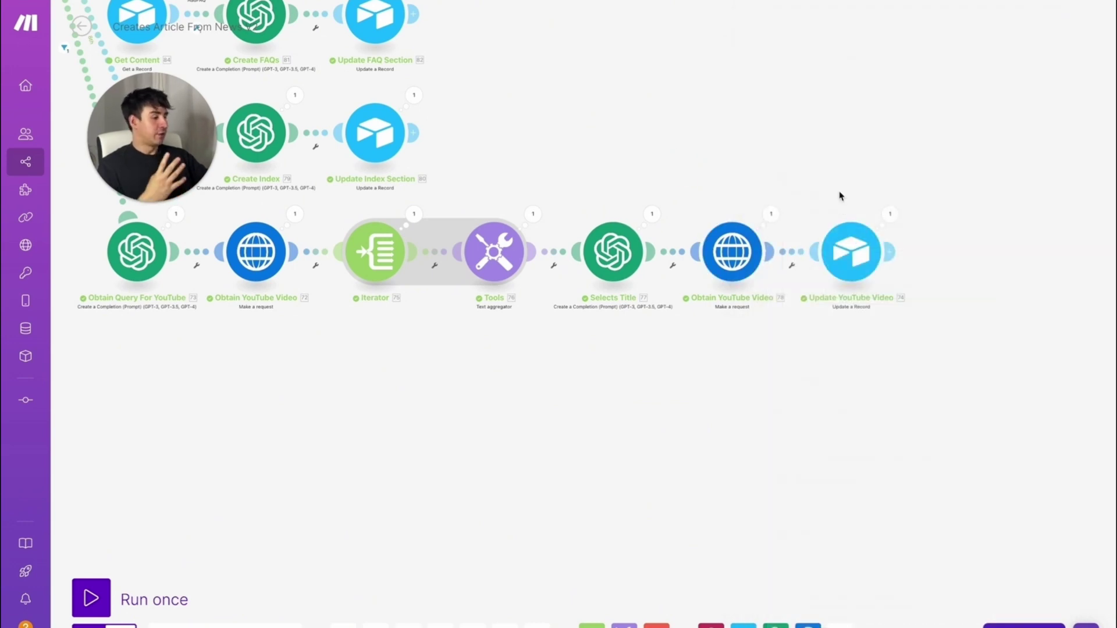
left_click_drag(838, 199, 673, 116)
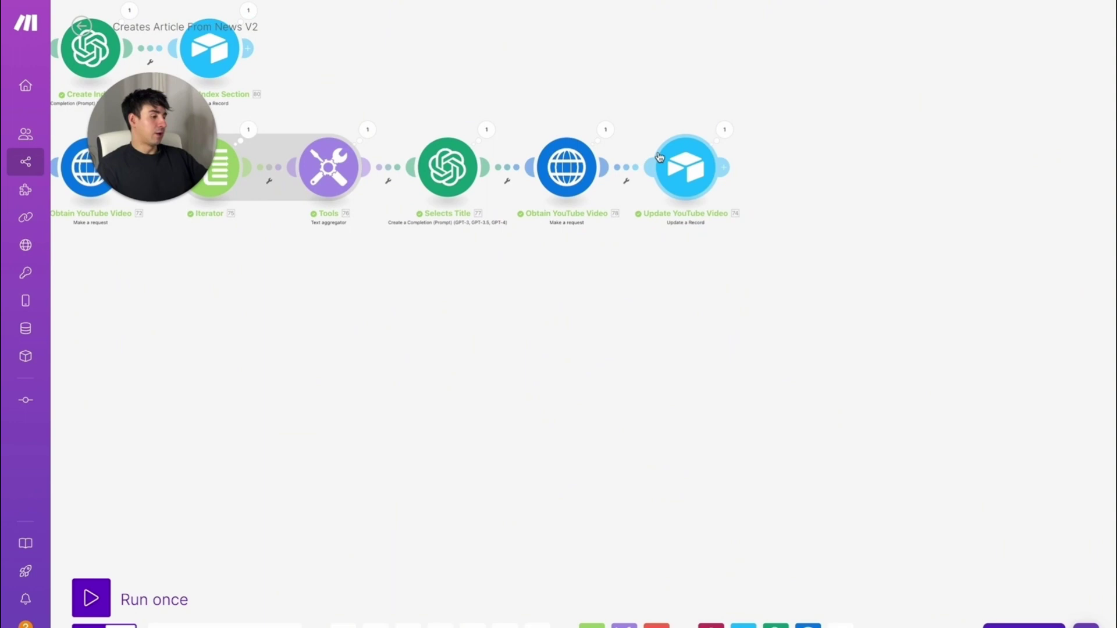
left_click(695, 177)
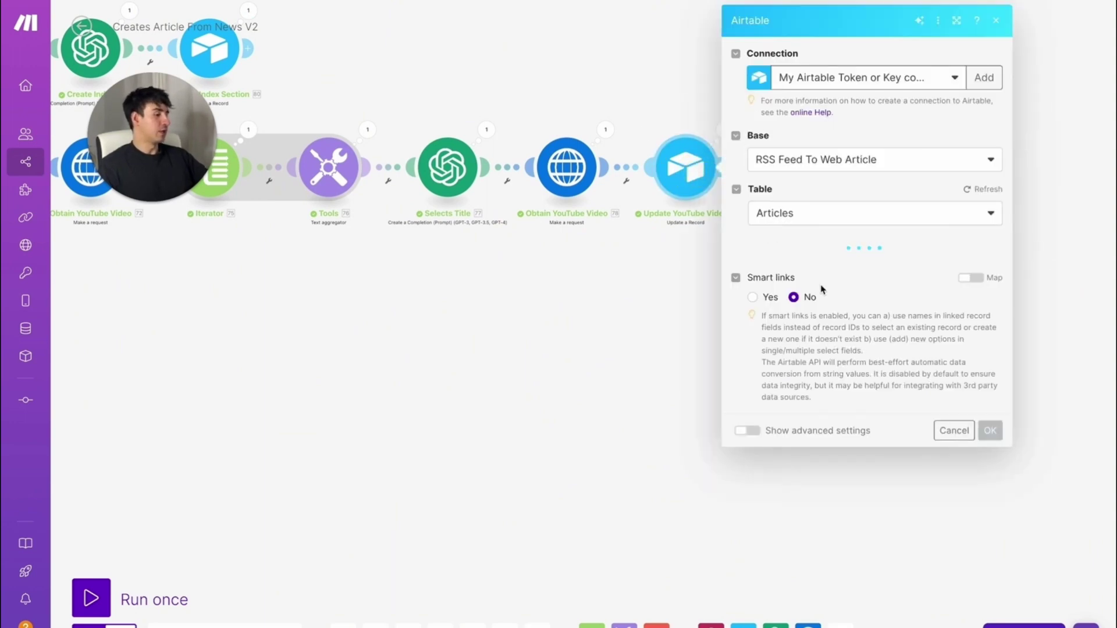
scroll(823, 288, "down", 10)
left_click(947, 407)
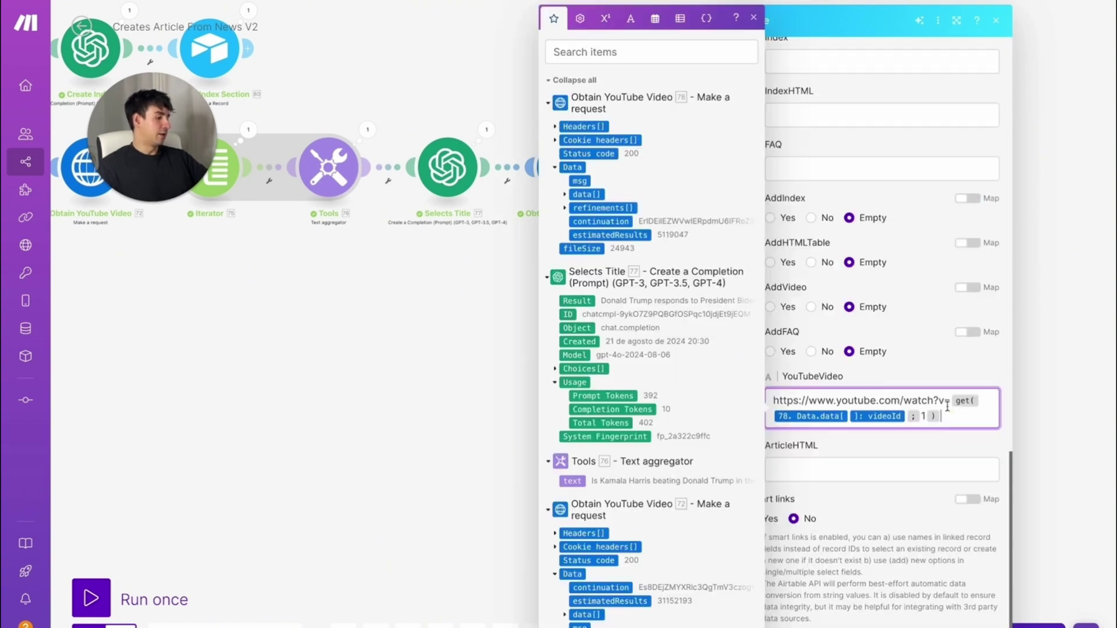
left_click_drag(948, 401, 779, 401)
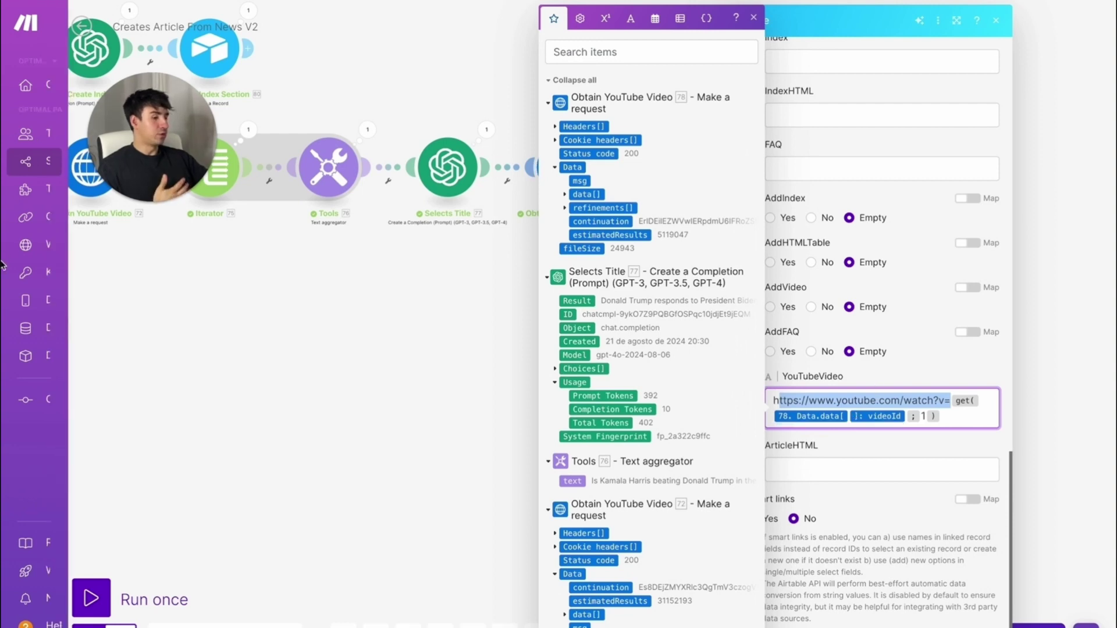
Switch to the SEO Article Writer V2 base in Airtable, inspect the VideoId field's formula, and close the field editor
mouse_move(3, 266)
left_click(70, 200)
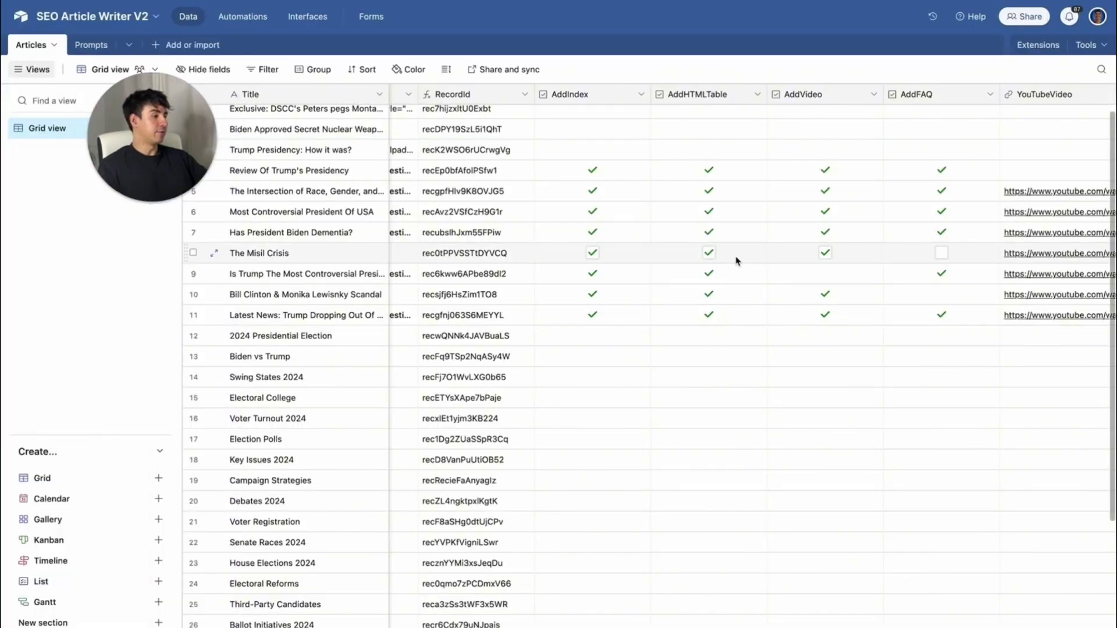
scroll(736, 257, "right", 10)
double_click(796, 102)
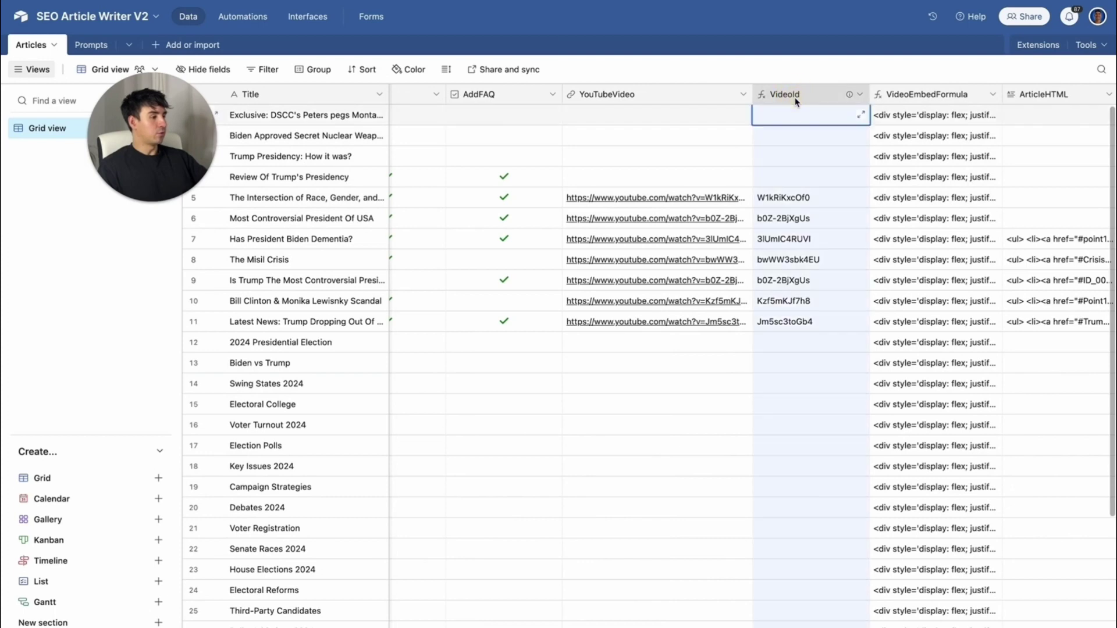
left_click_drag(720, 289, 523, 210)
left_click(523, 210)
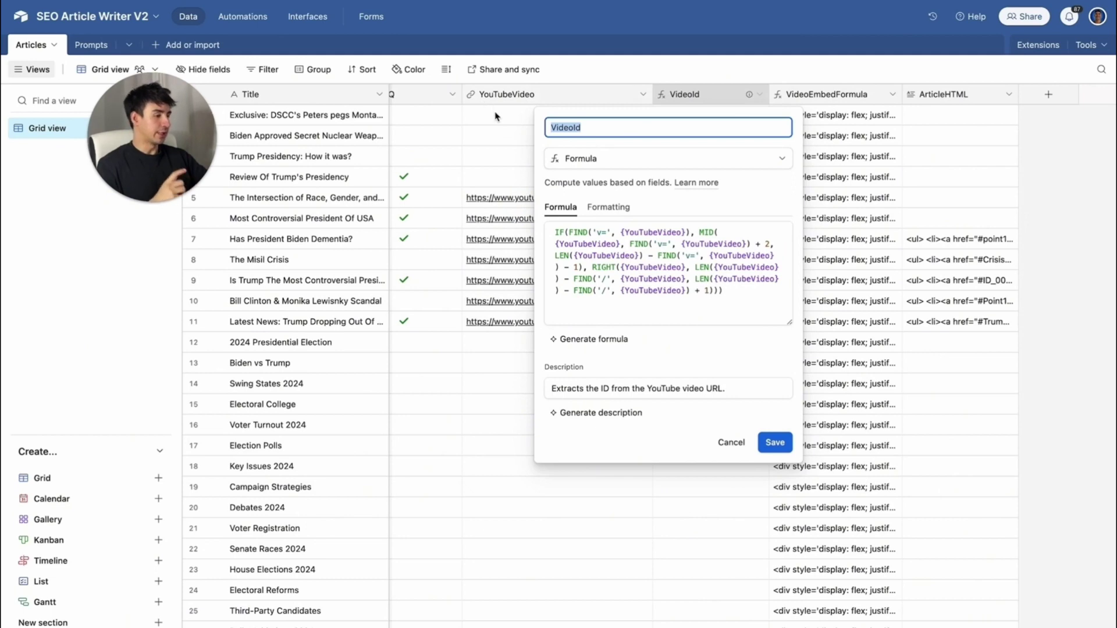
left_click(508, 309)
Look through the generated article columns of the Articles table, from RewrittenTitle to the AddIndex, AddHTMLTable, AddVideo and AddFAQ checkboxes
scroll(487, 174, "left", 15)
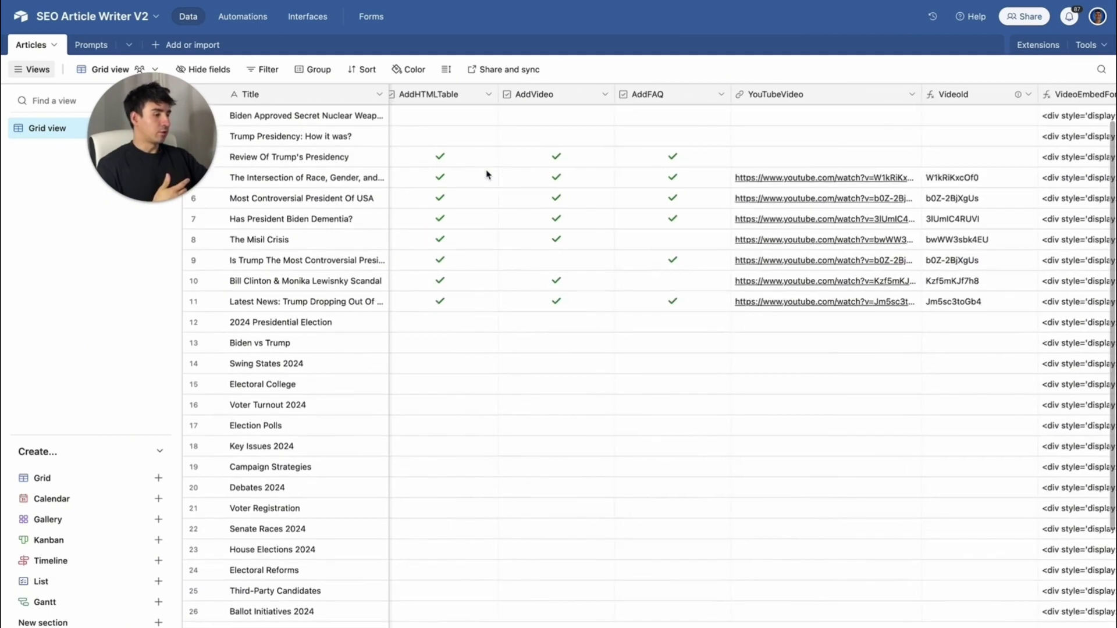
scroll(488, 175, "left", 10)
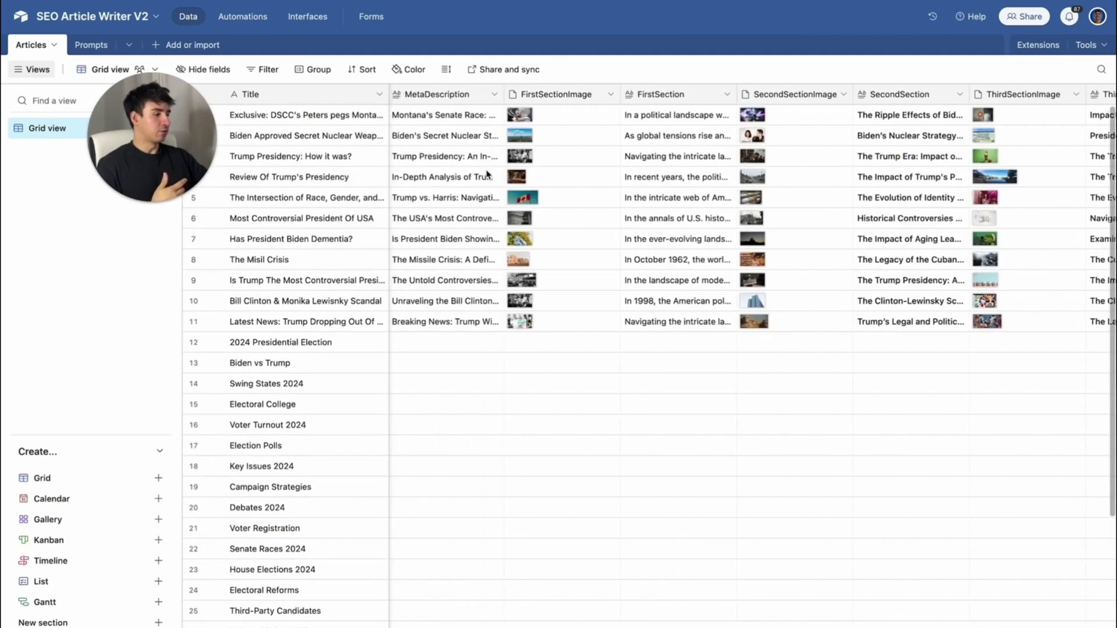
scroll(501, 112, "right", 10)
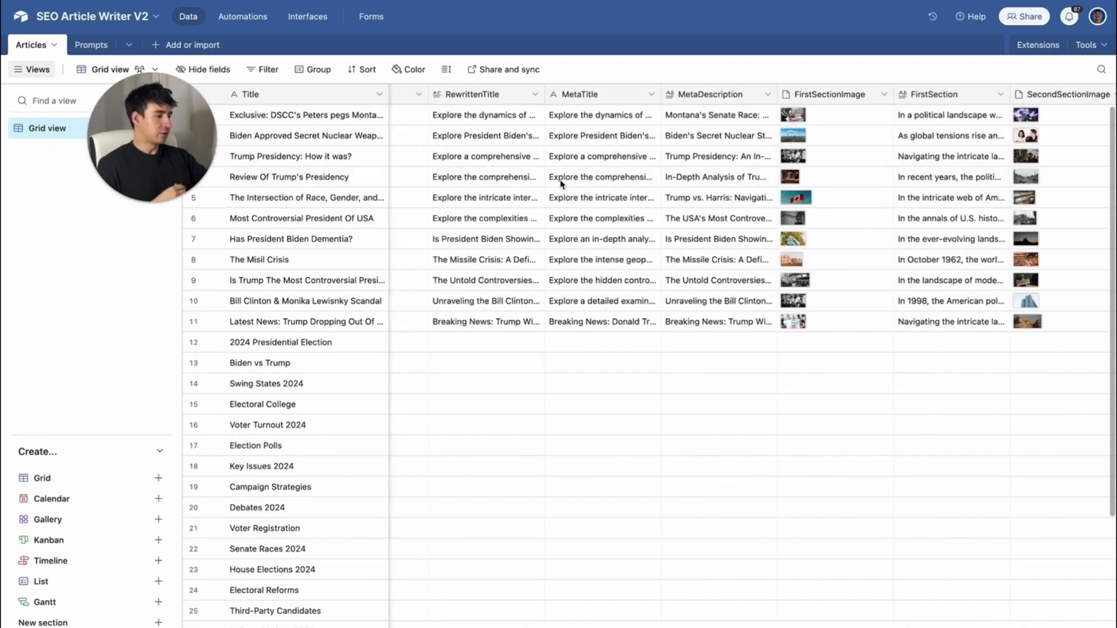
scroll(733, 126, "right", 3)
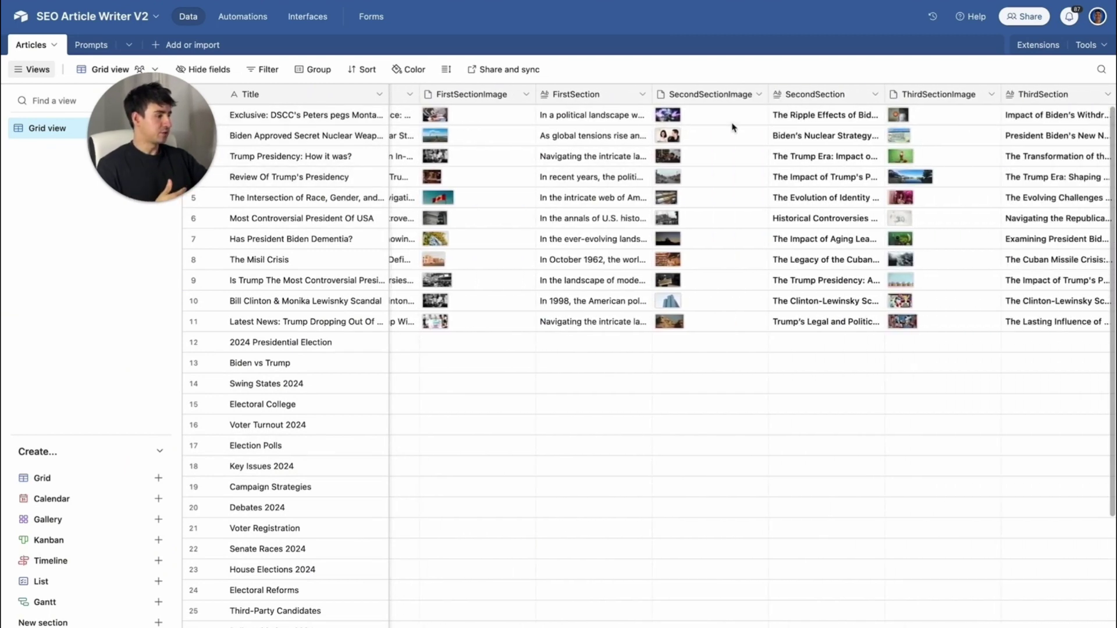
scroll(861, 143, "right", 8)
scroll(865, 145, "right", 12)
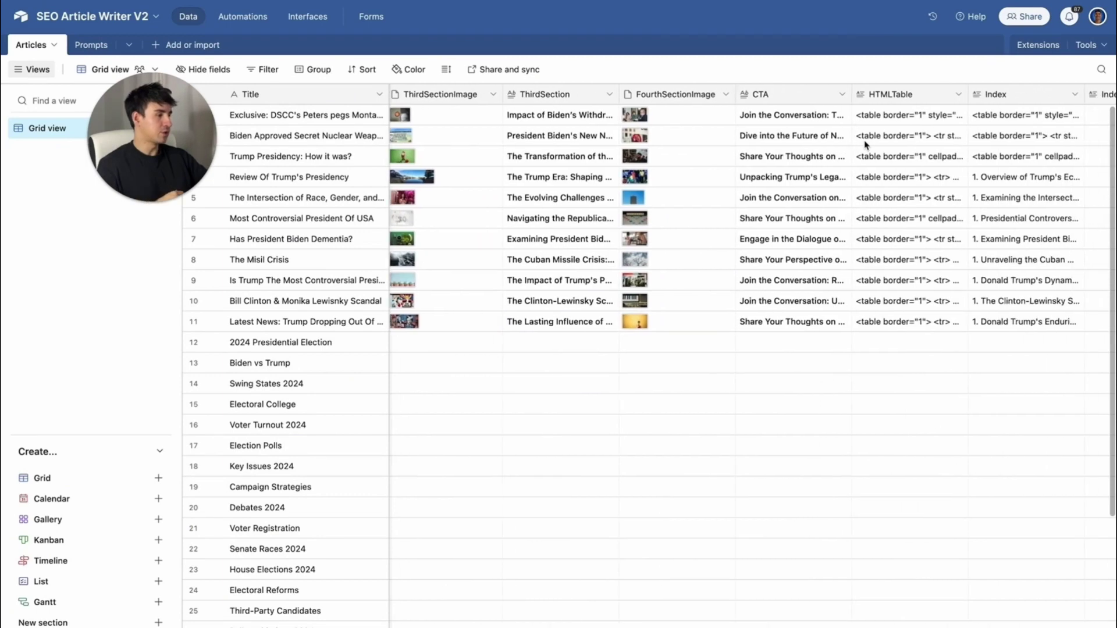
scroll(853, 163, "right", 13)
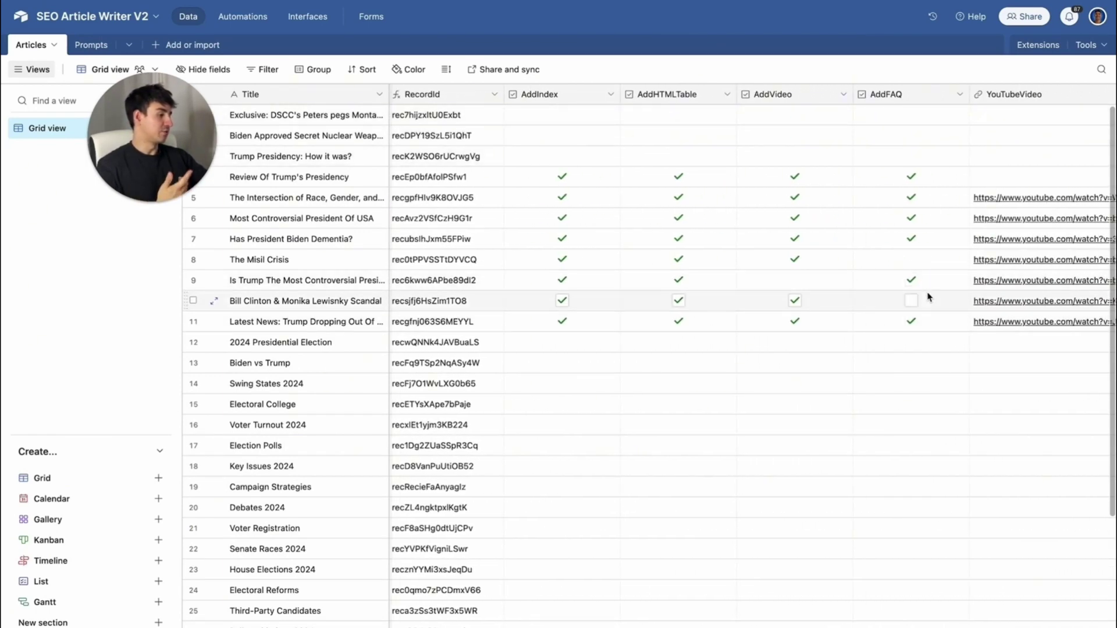
Switch to the Uploads Article To Shopify scenario, review the Airtable Get a Record module's base, table and Record ID, and close its settings
mouse_move(3, 300)
left_click(112, 416)
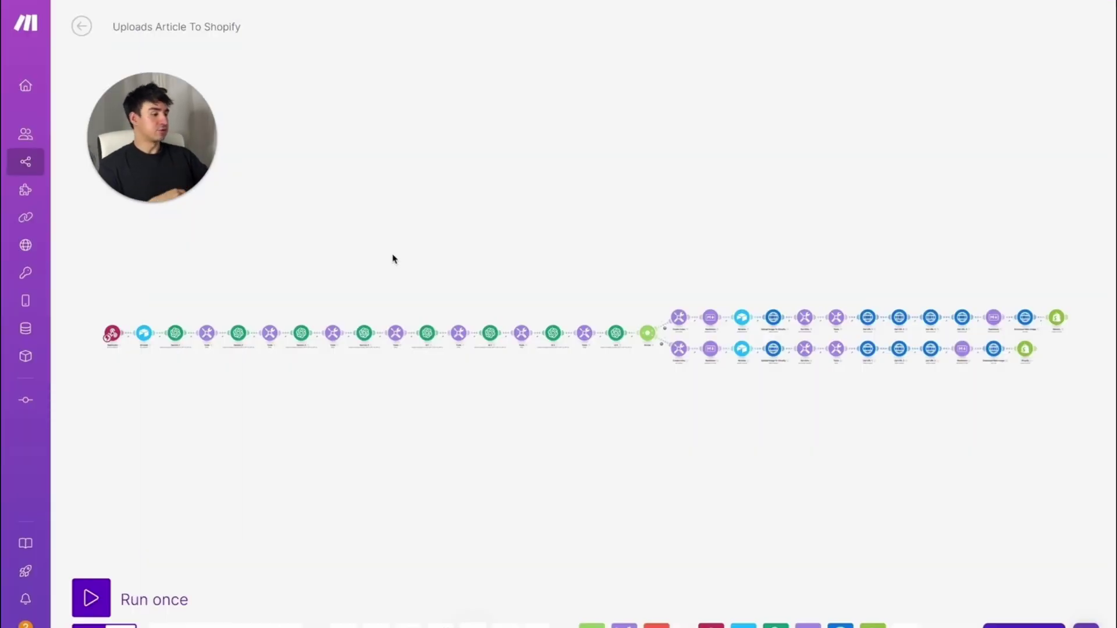
double_click(179, 283)
left_click_drag(179, 283, 312, 243)
scroll(461, 209, "down", 5)
left_click(324, 305)
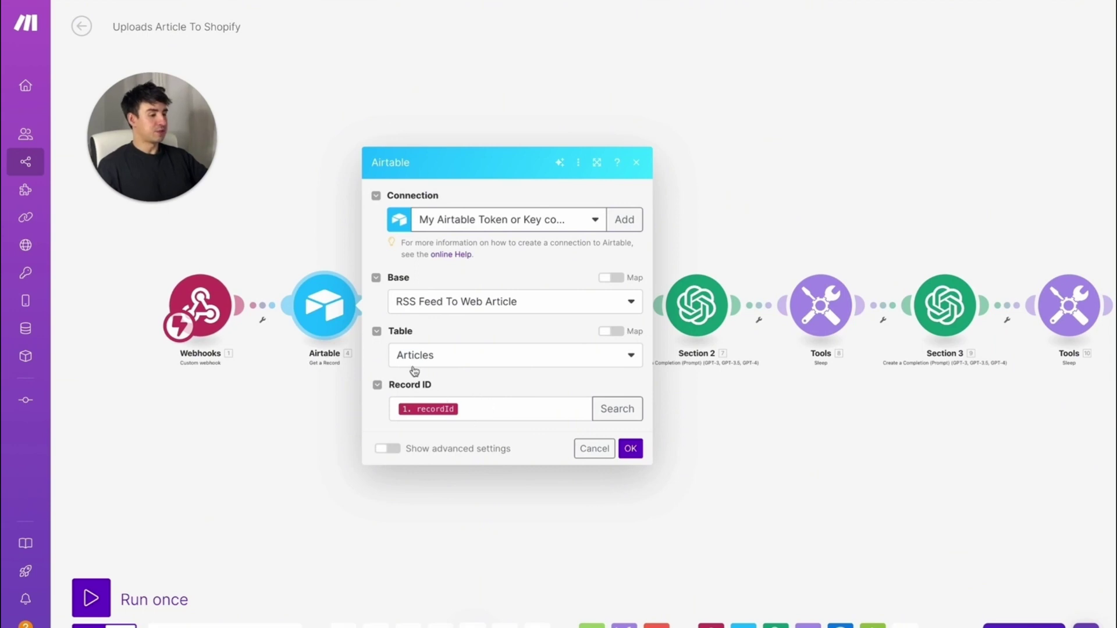
left_click(587, 453)
Survey the chain of Section 1 to 4 and Id 1 to 4 modules leading to the Router in the scenario
scroll(529, 461, "right", 3)
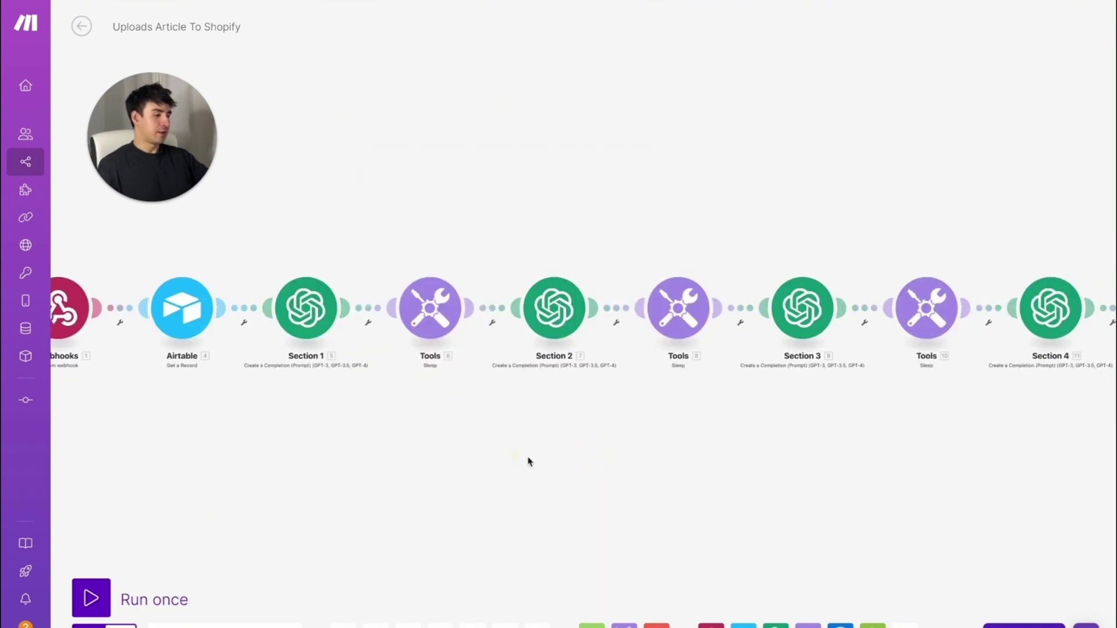
left_click_drag(463, 434, 427, 431)
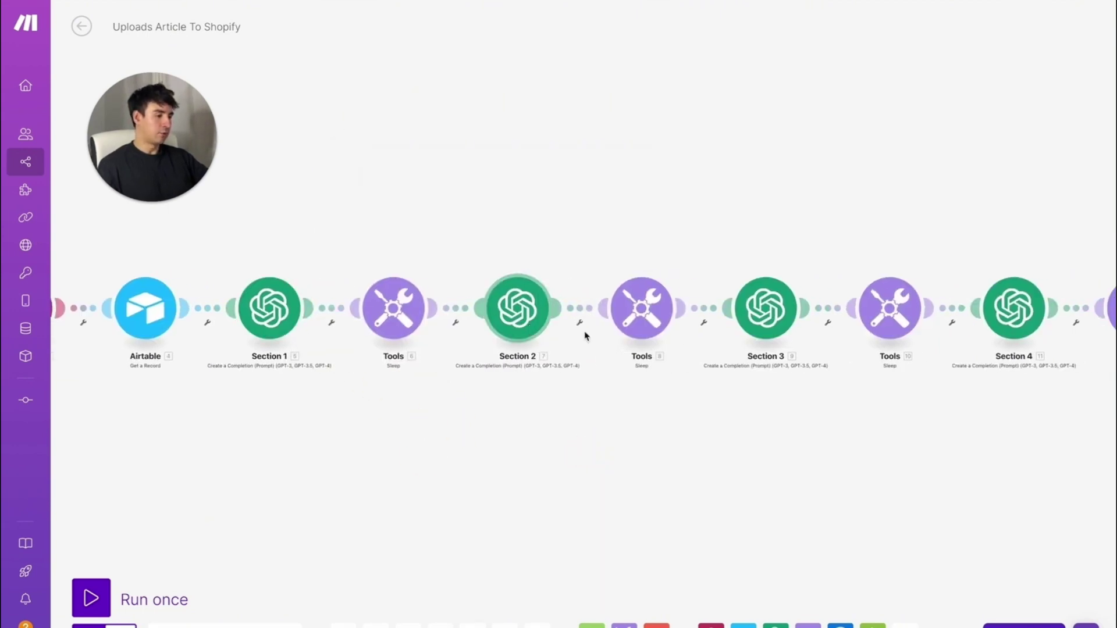
left_click_drag(770, 407, 424, 406)
scroll(788, 462, "right", 10)
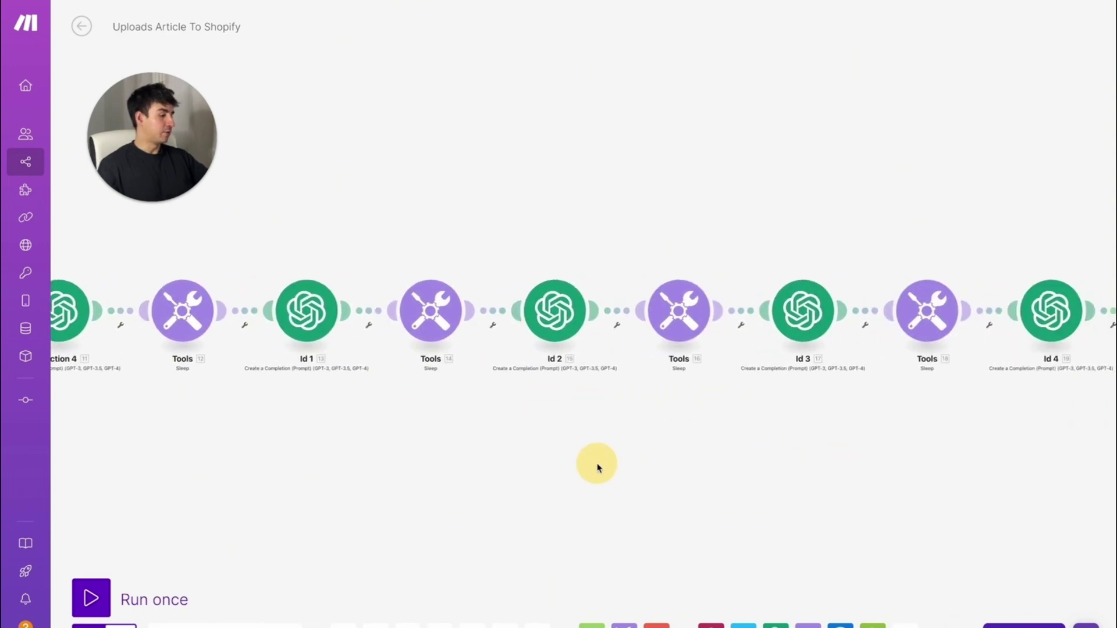
scroll(653, 454, "left", 3)
scroll(774, 453, "down", 2)
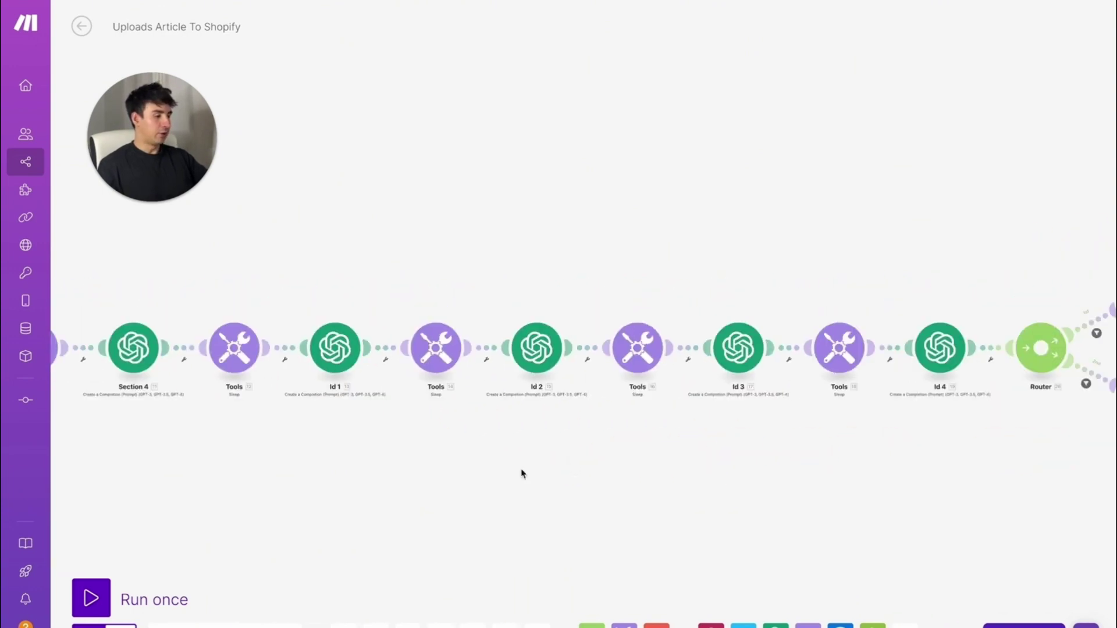
left_click_drag(521, 471, 934, 417)
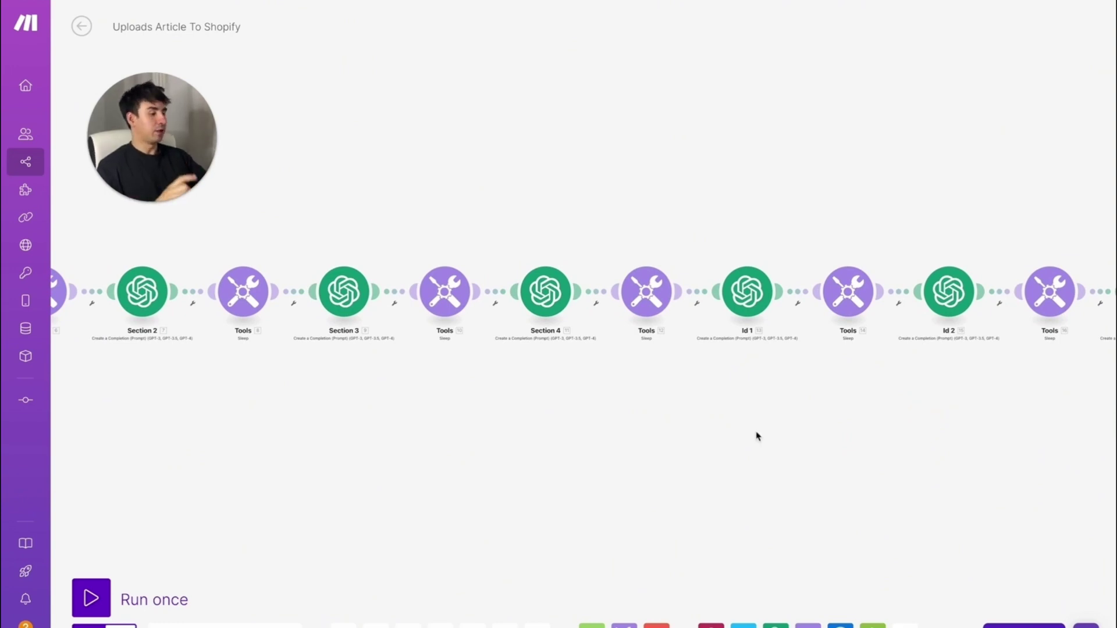
Switch to the published article and follow the index link "Share Your Thoughts on Trump's 2024 Presidential Bid"
mouse_move(6, 226)
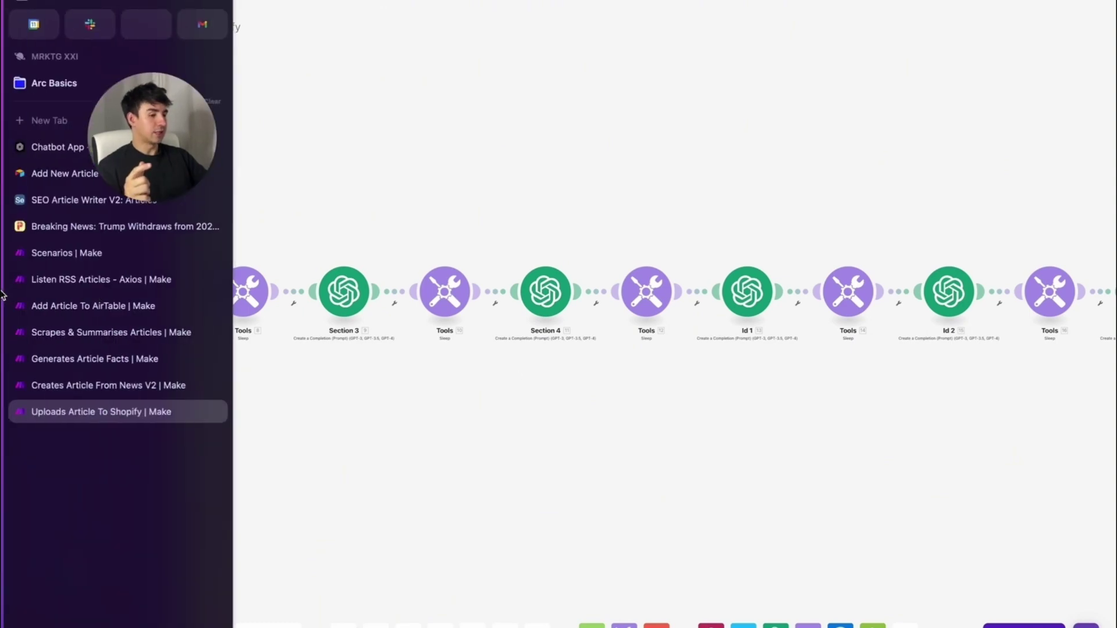
left_click(82, 227)
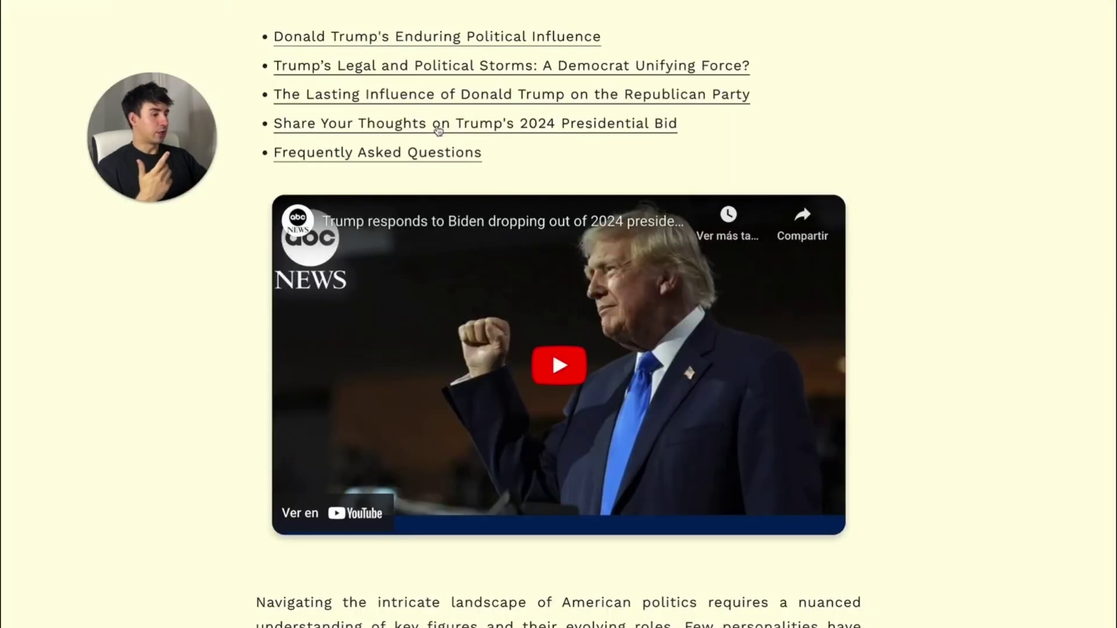
left_click(438, 129)
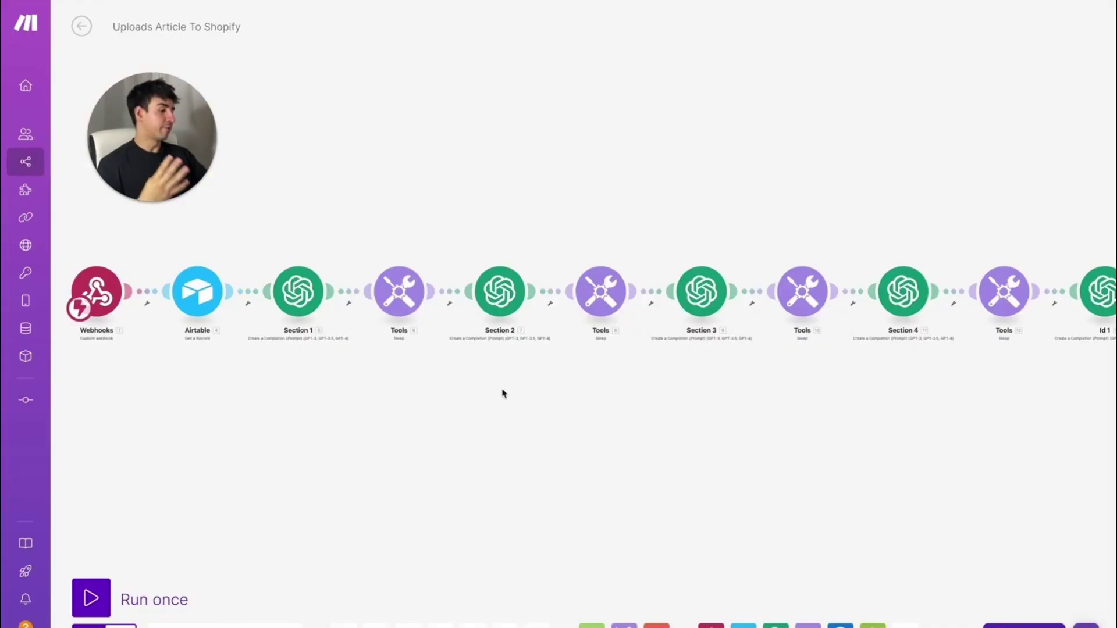
Back in the Uploads Article To Shopify scenario, open the Section 1 module and highlight its prompt instruction to extract the section name
left_click_drag(830, 377, 173, 381)
left_click(655, 388)
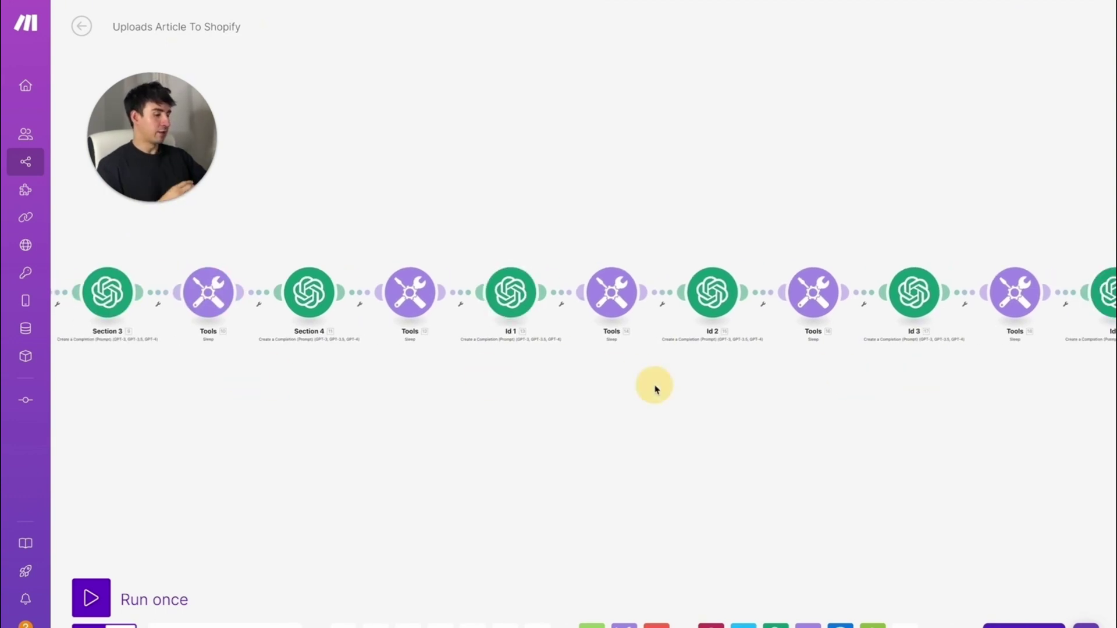
scroll(655, 389, "left", 10)
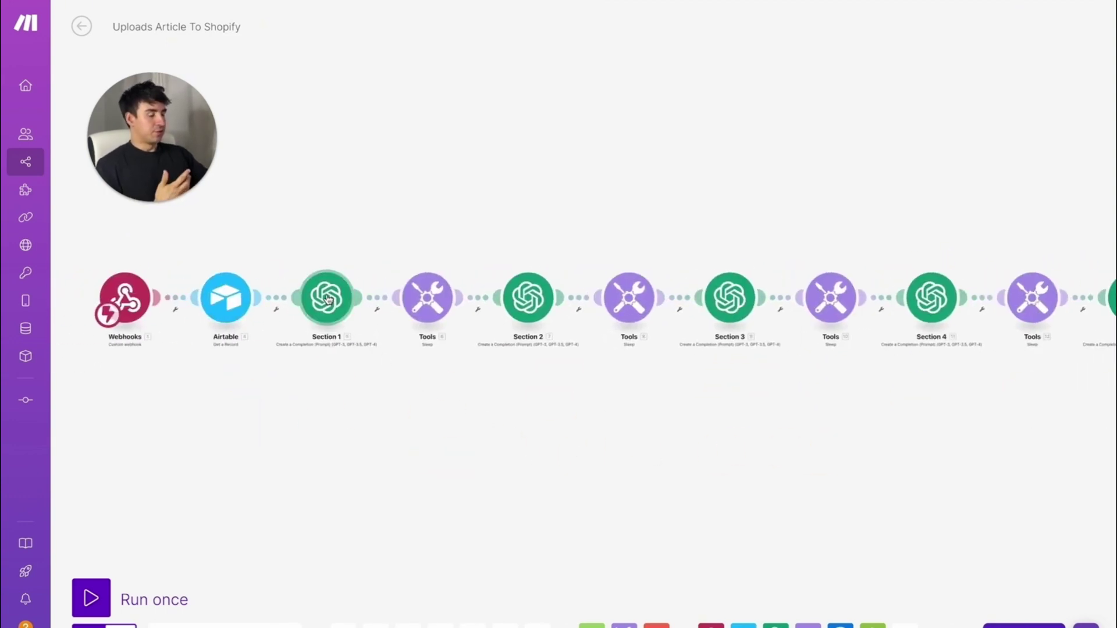
left_click(329, 301)
left_click(424, 357)
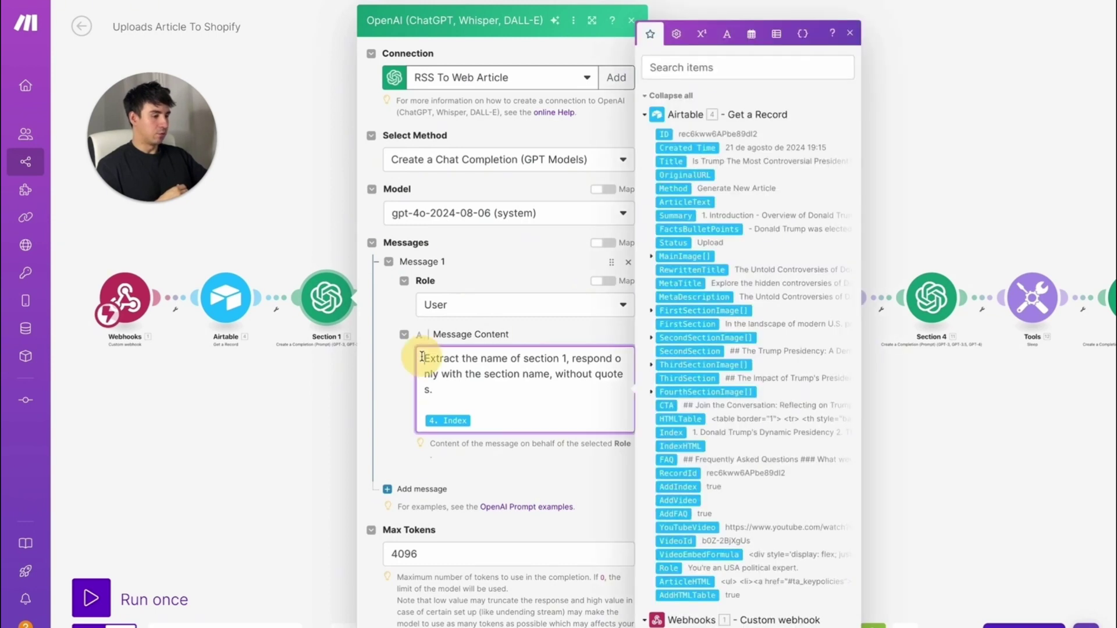
left_click_drag(424, 357, 500, 389)
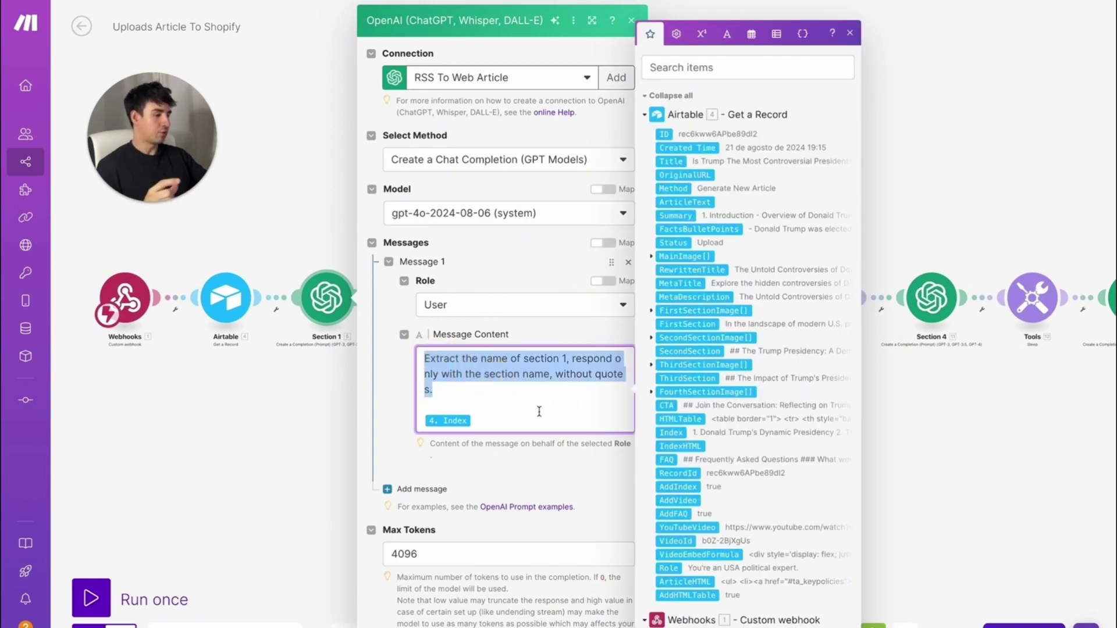
left_click(518, 416)
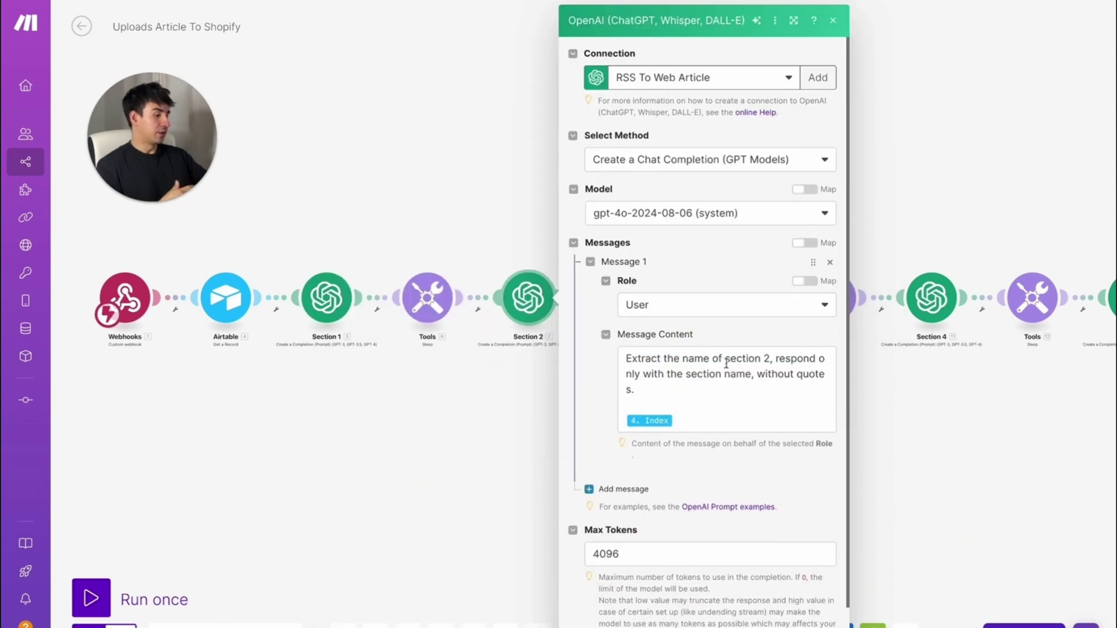
Check the section name prompts in the Section 2 and Section 3 modules, closing each module's settings
left_click(933, 436)
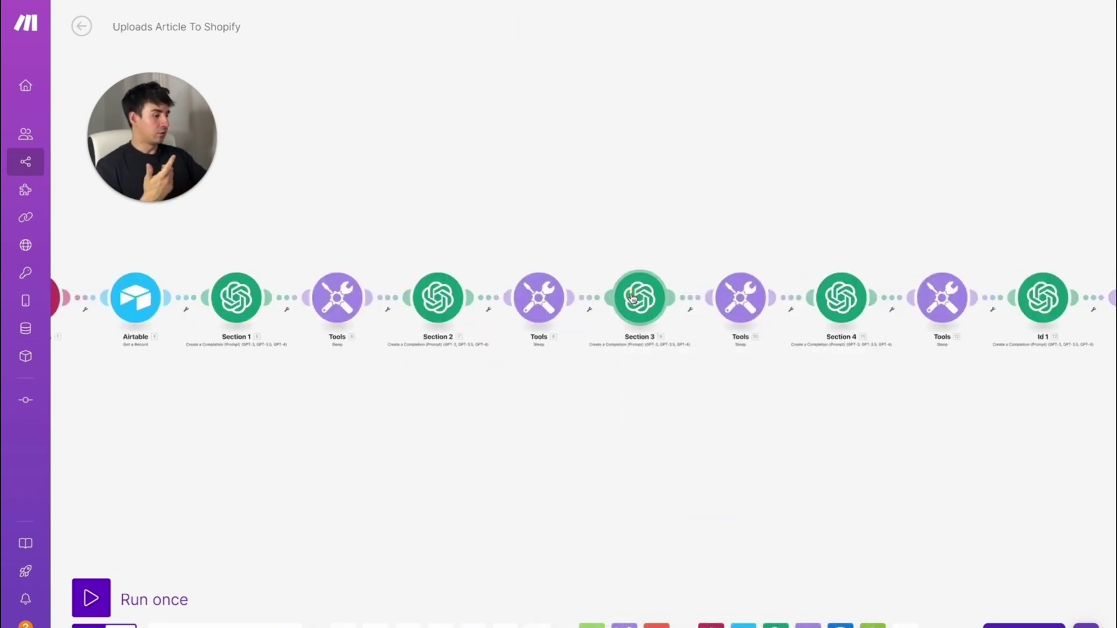
left_click(640, 298)
left_click(593, 369)
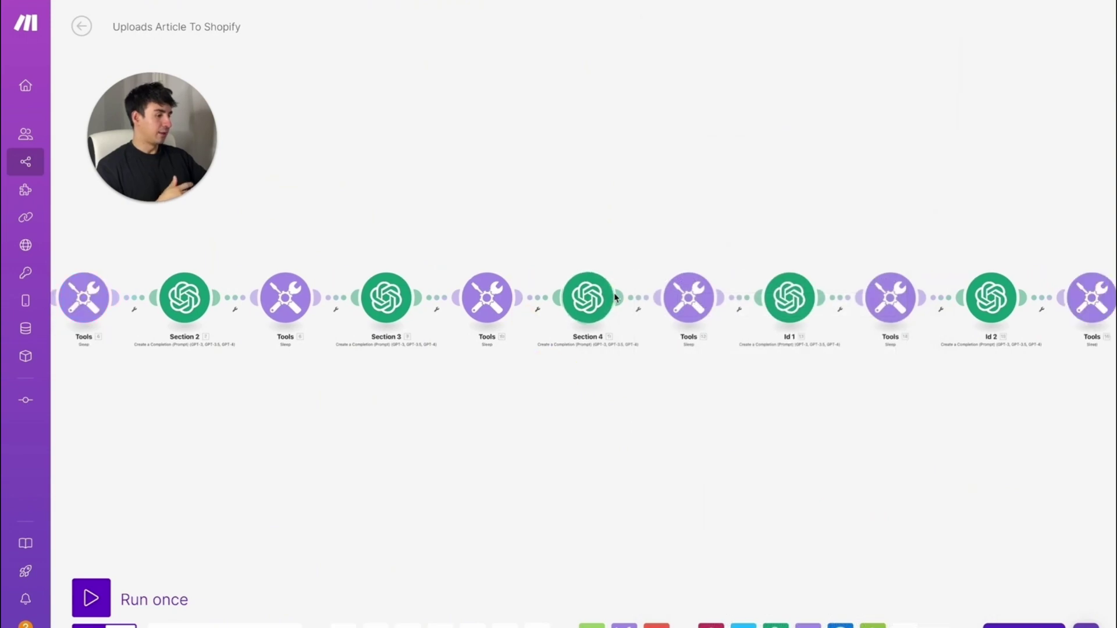
Check the prompt in the Section 4 module that extracts the name of section 4, and close its settings
left_click(613, 298)
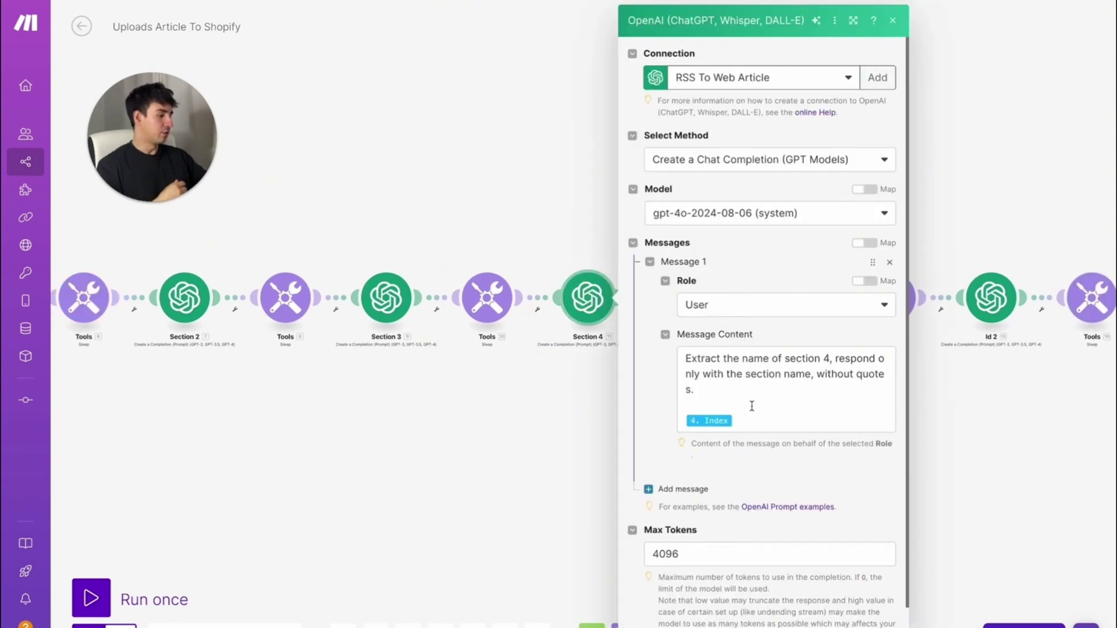
left_click(751, 421)
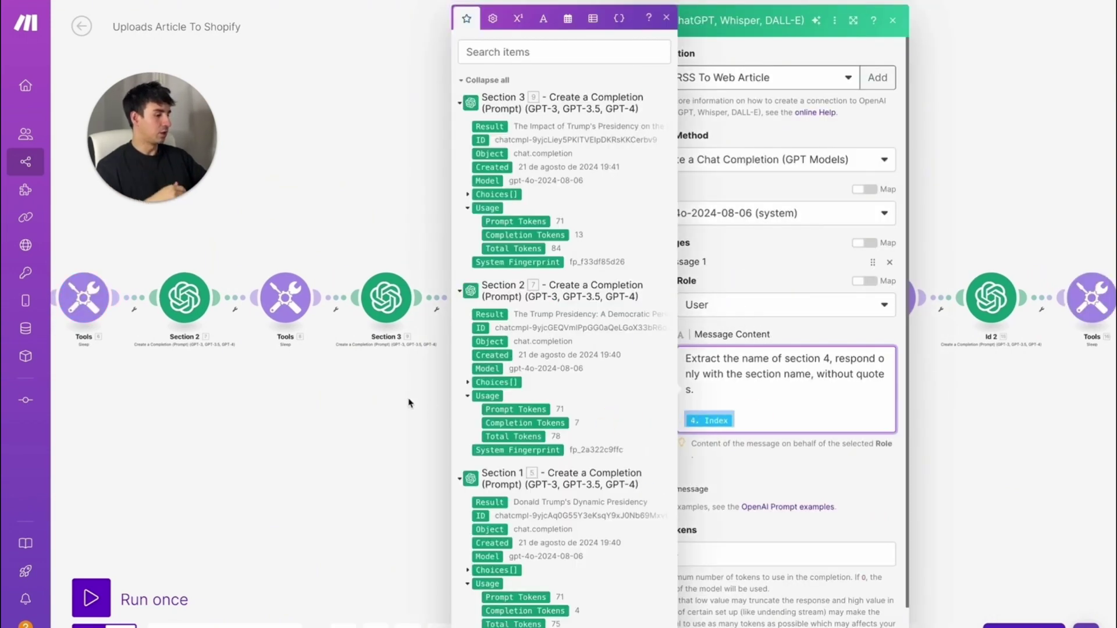
left_click(410, 404)
Check the unique ID prompts in the Id 1, Id 2 and Id 4 modules, closing each module's settings
left_click(493, 305)
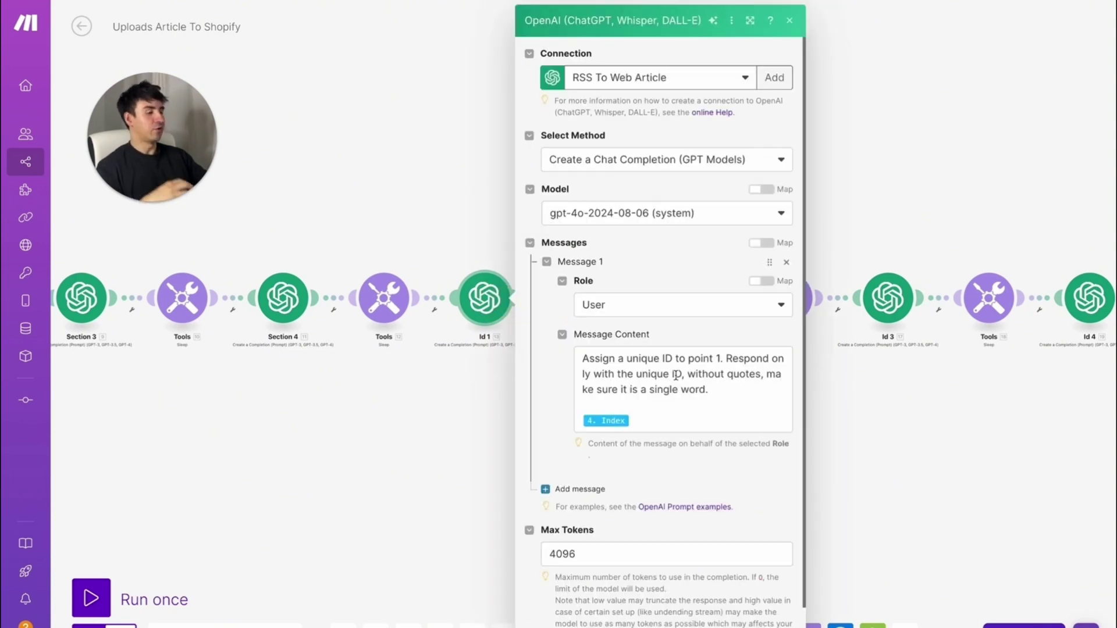
left_click(373, 372)
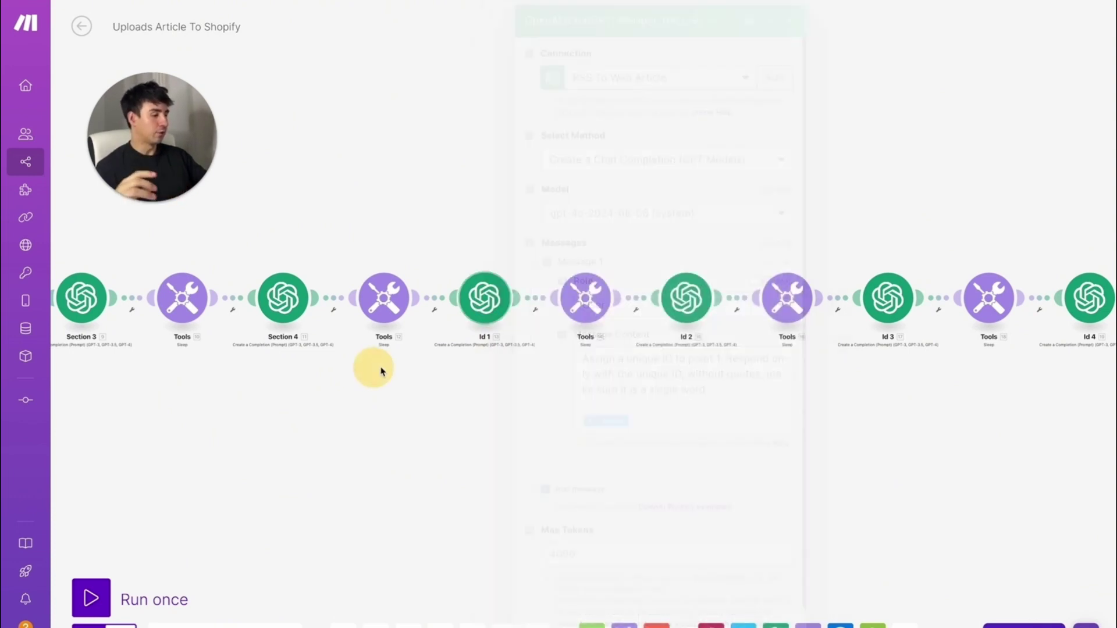
left_click(692, 300)
left_click(549, 386)
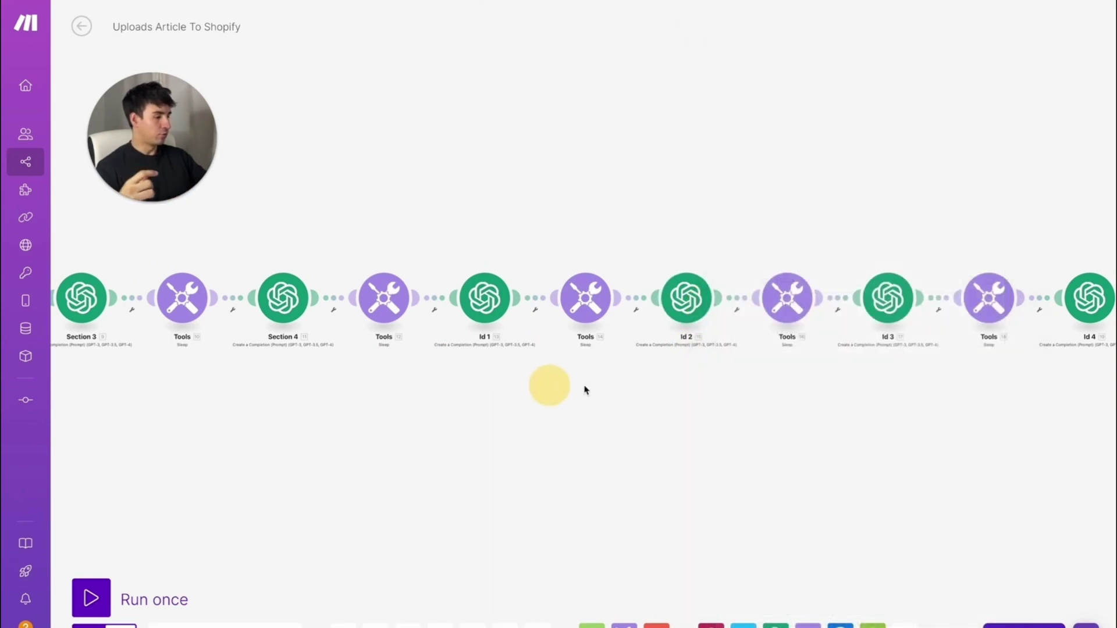
scroll(698, 349, "right", 5)
left_click(841, 309)
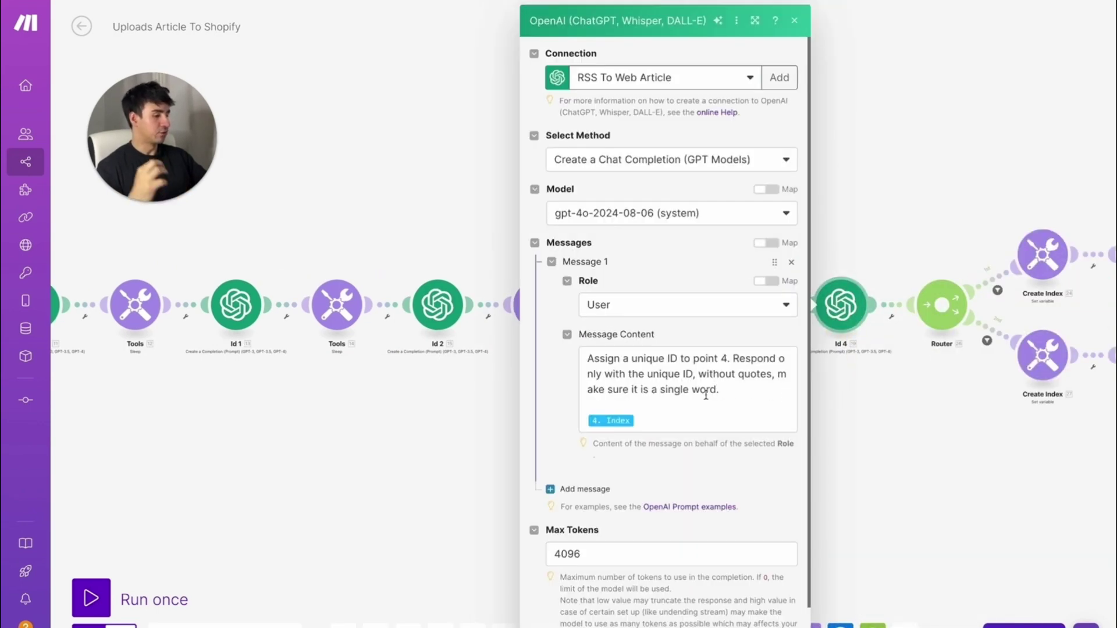
left_click(506, 430)
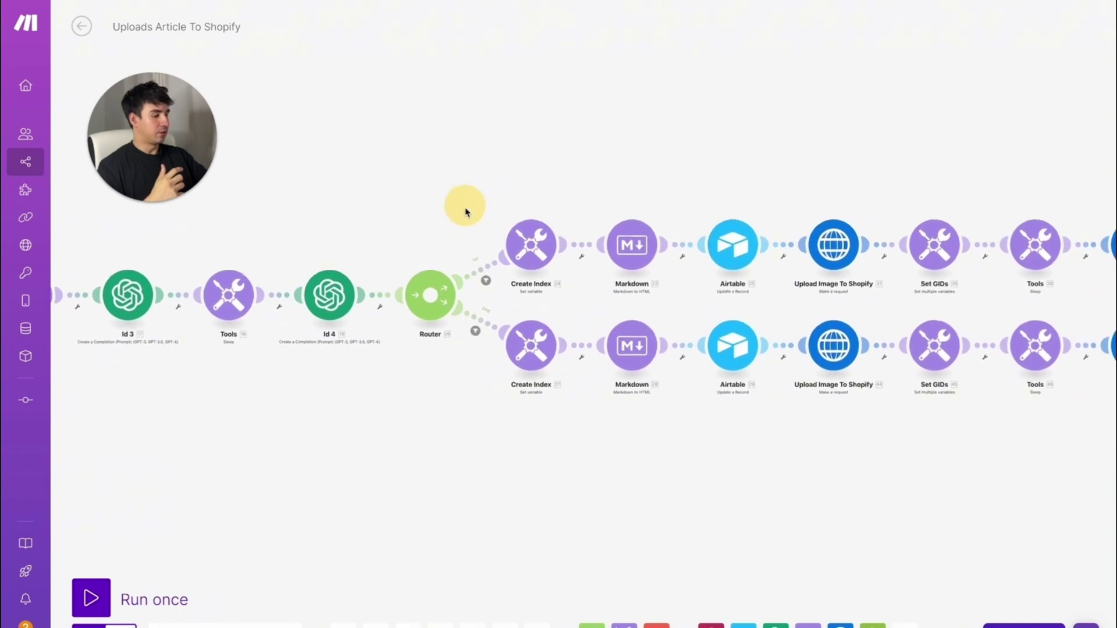
Inspect the Index variable in the first route's Create Index module and highlight its Frequently Asked Questions link
scroll(570, 315, "up", 5)
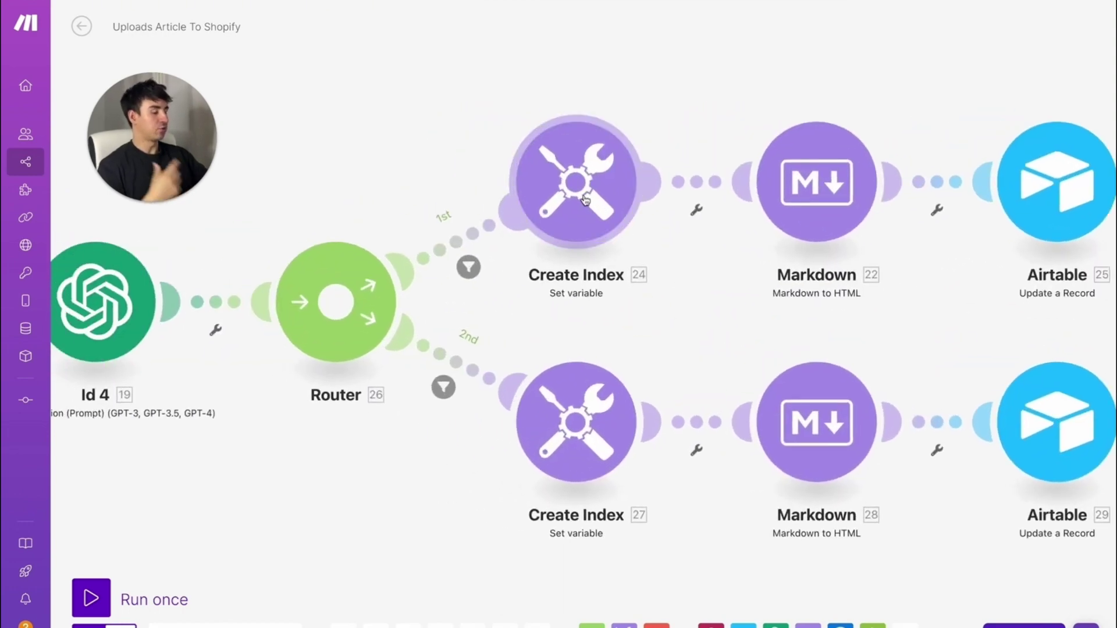
left_click(582, 201)
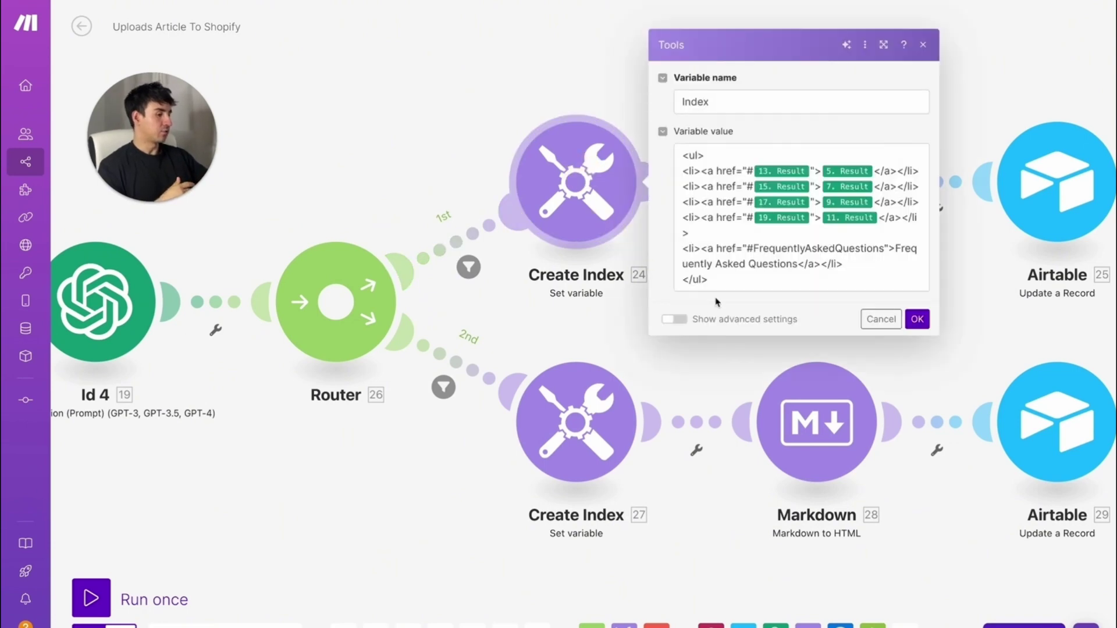
left_click_drag(752, 247, 842, 265)
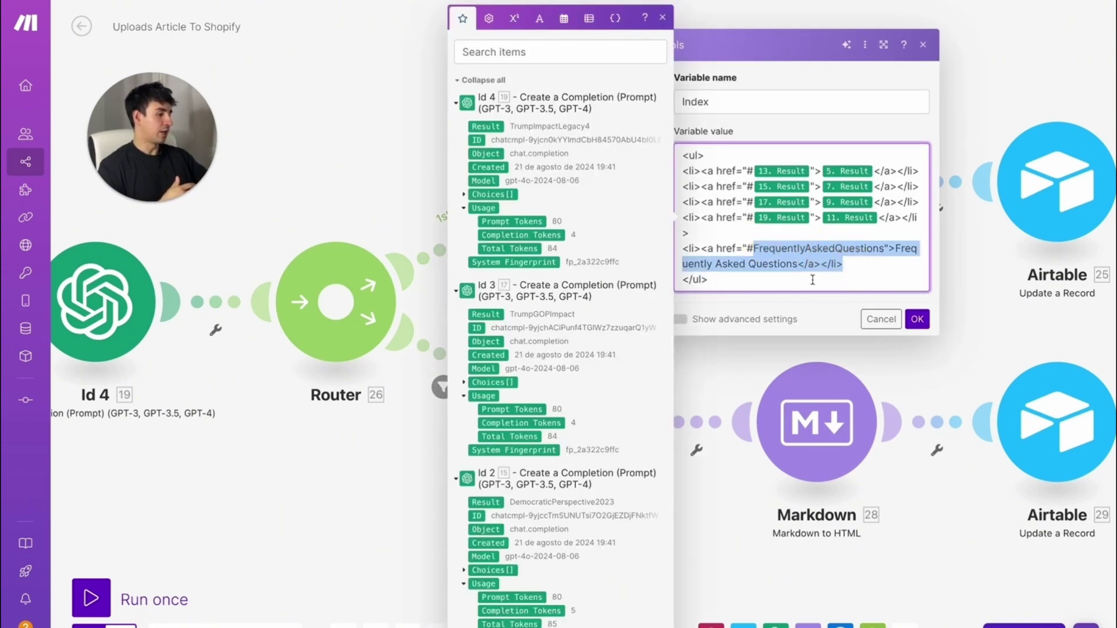
left_click(382, 162)
Inspect the second route's Create Index module and highlight its whole Index variable value
left_click(573, 416)
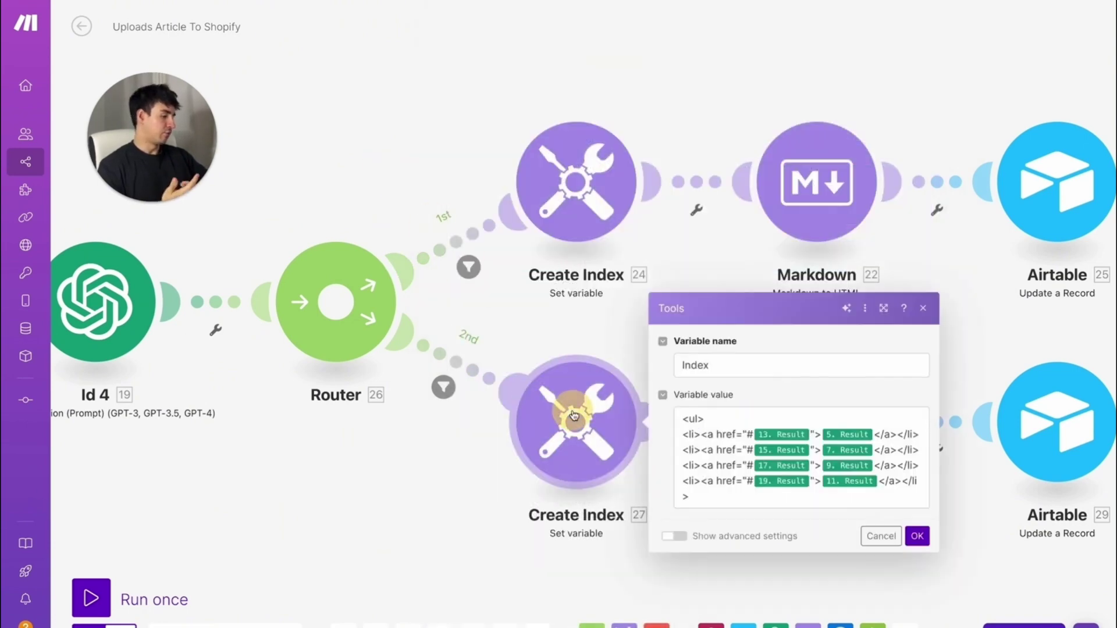
left_click(726, 501)
left_click_drag(726, 501, 683, 414)
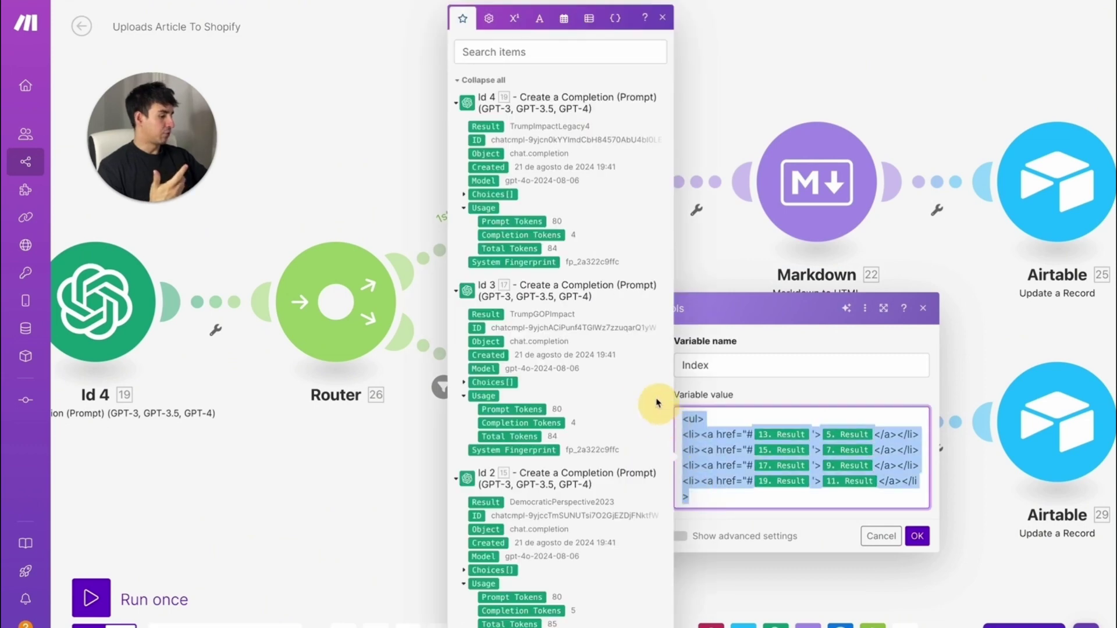
left_click(362, 409)
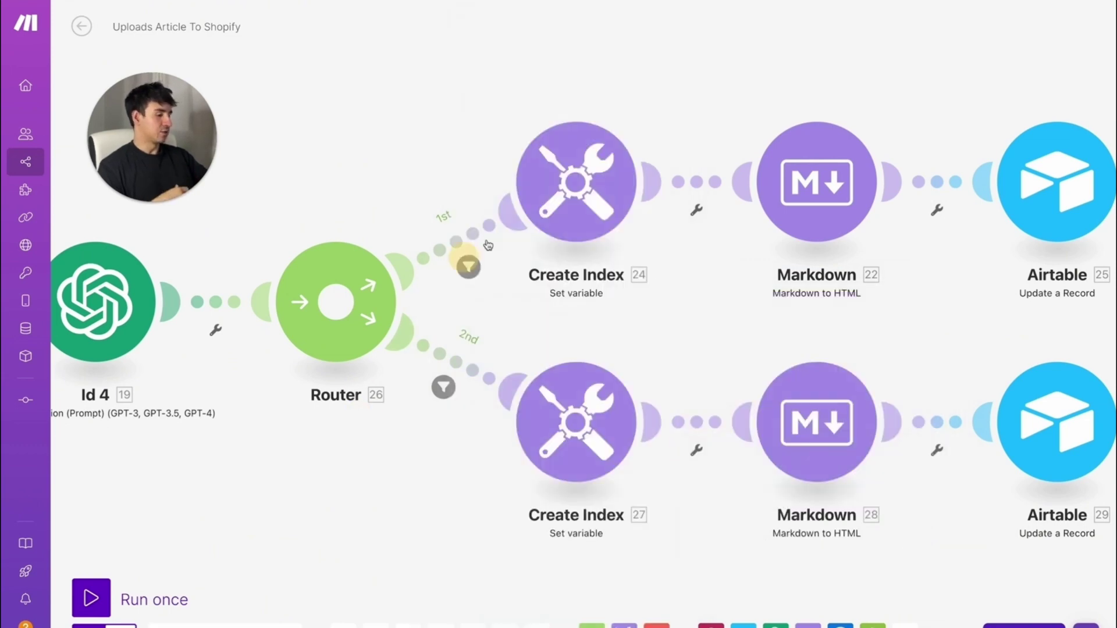
Reopen the first route's Create Index module, review how IDs and section names form the HTML links, and cancel without changes
left_click(565, 204)
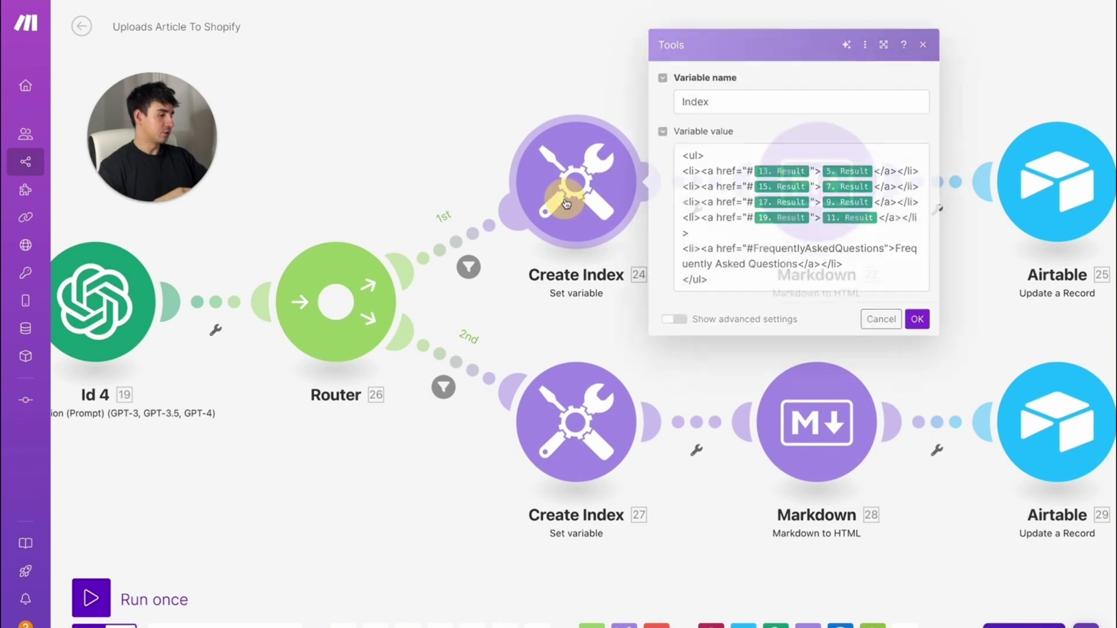
left_click(762, 165)
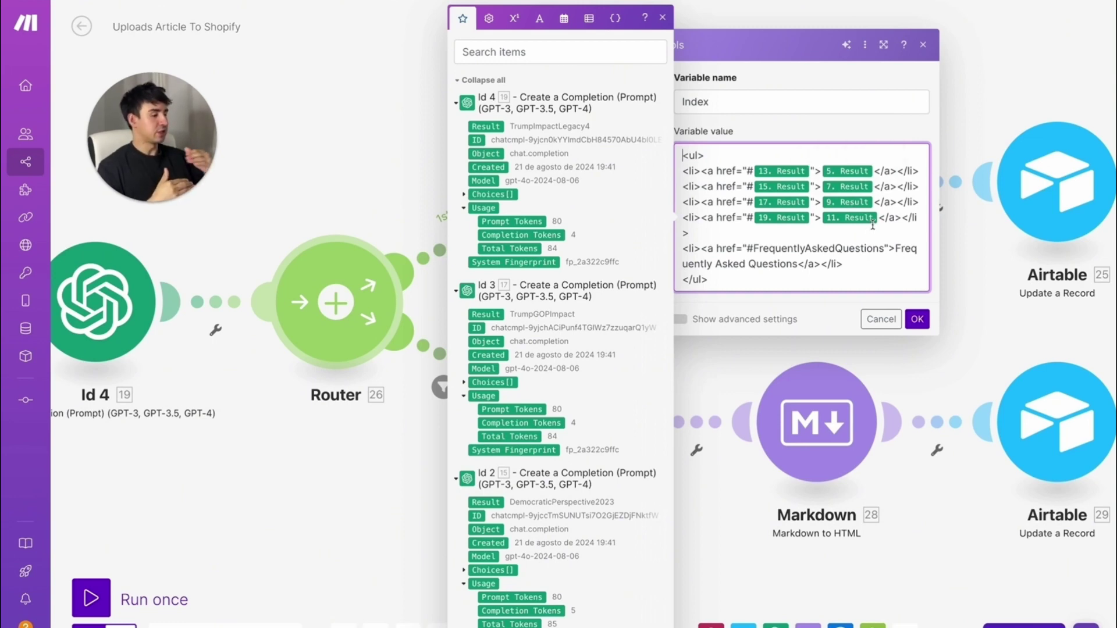
left_click(880, 319)
Review the content of the first route's Markdown module down to the FAQ and highlight the FrequentlyAskedQuestions span id
left_click(806, 178)
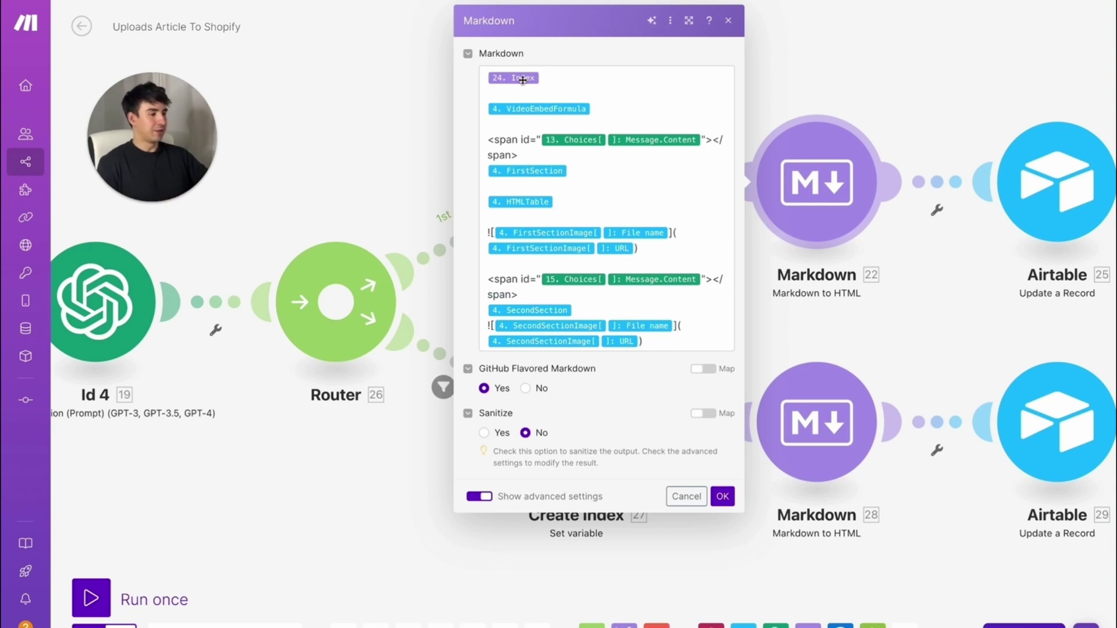
left_click(615, 115)
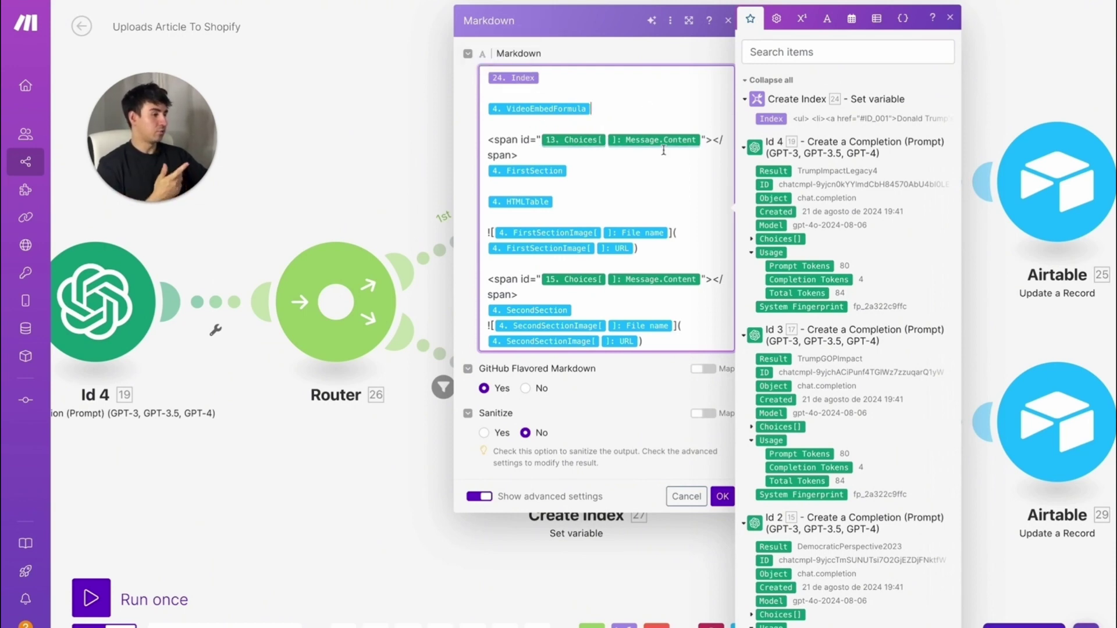
scroll(545, 221, "down", 3)
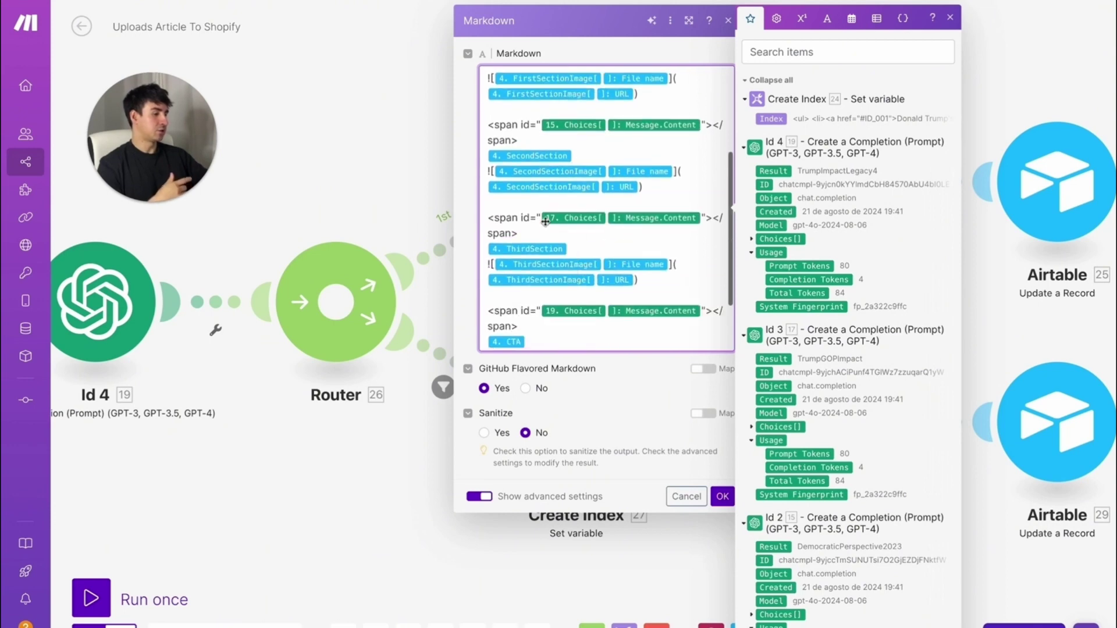
scroll(545, 221, "down", 2)
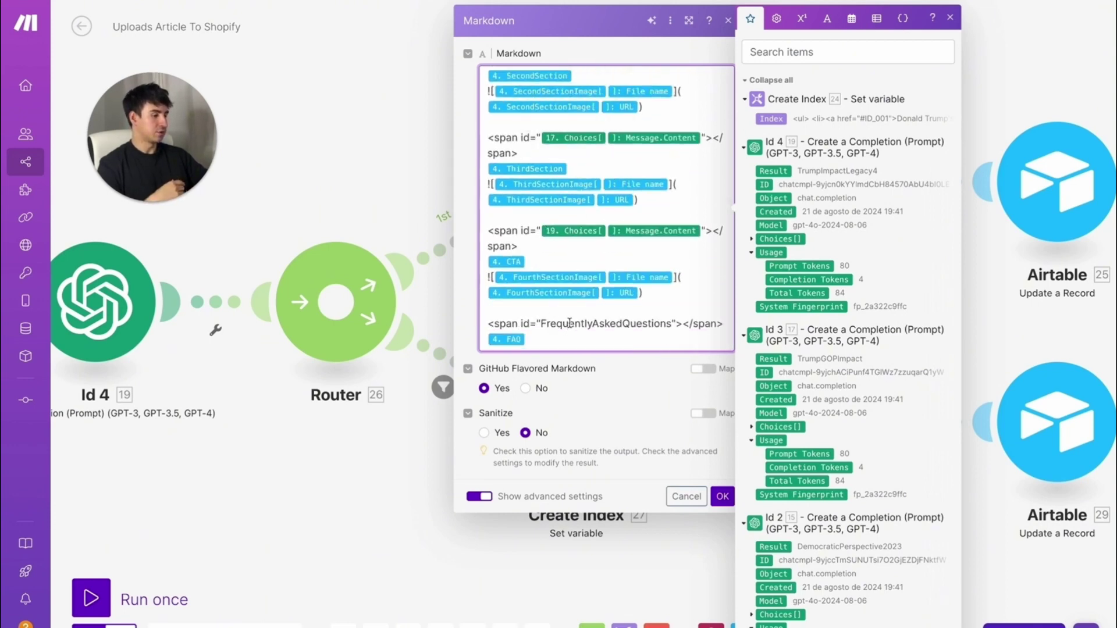
left_click_drag(540, 323, 672, 320)
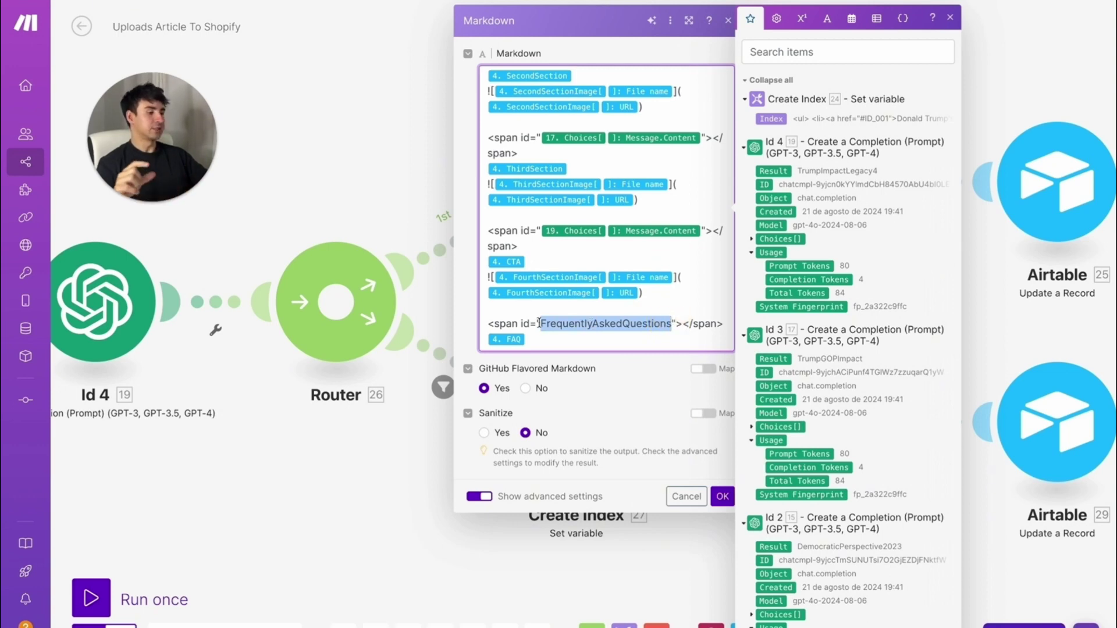
Examine the HTMLTable field in the Markdown content, highlight the FirstSectionImage markup, and review the remaining section, image and CTA fields
scroll(613, 317, "up", 6)
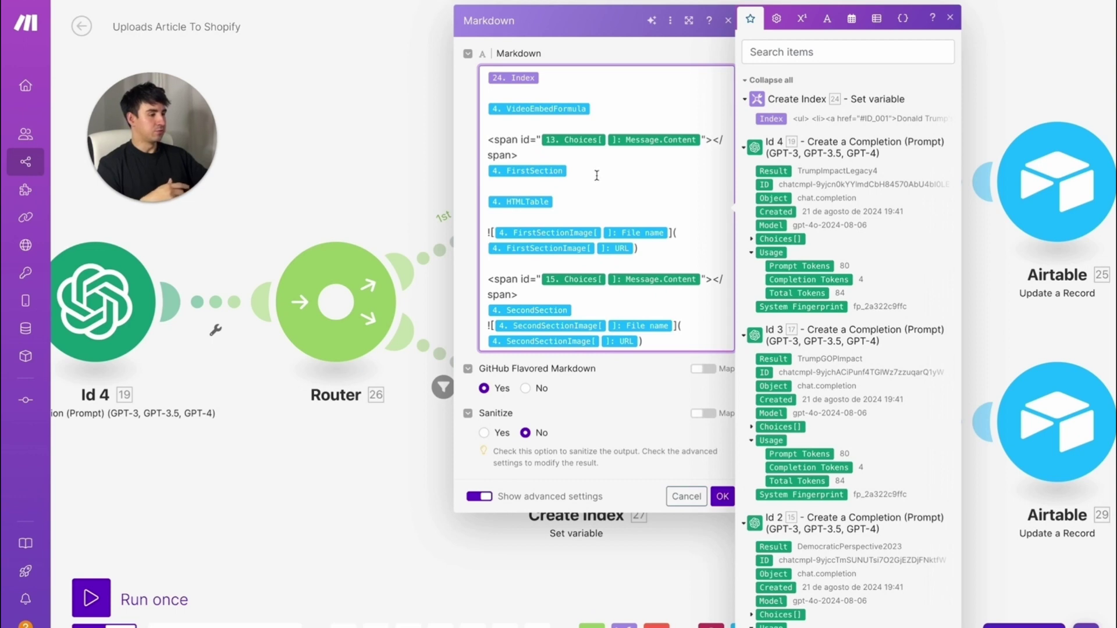
left_click(468, 175)
left_click(584, 204)
left_click(629, 202)
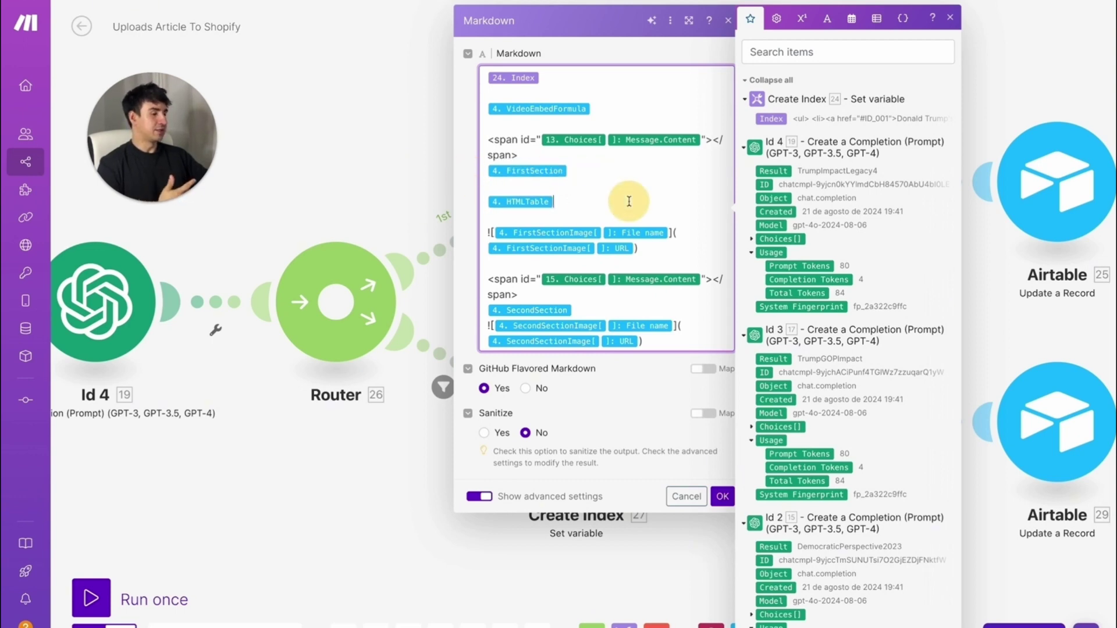
left_click_drag(486, 219, 663, 248)
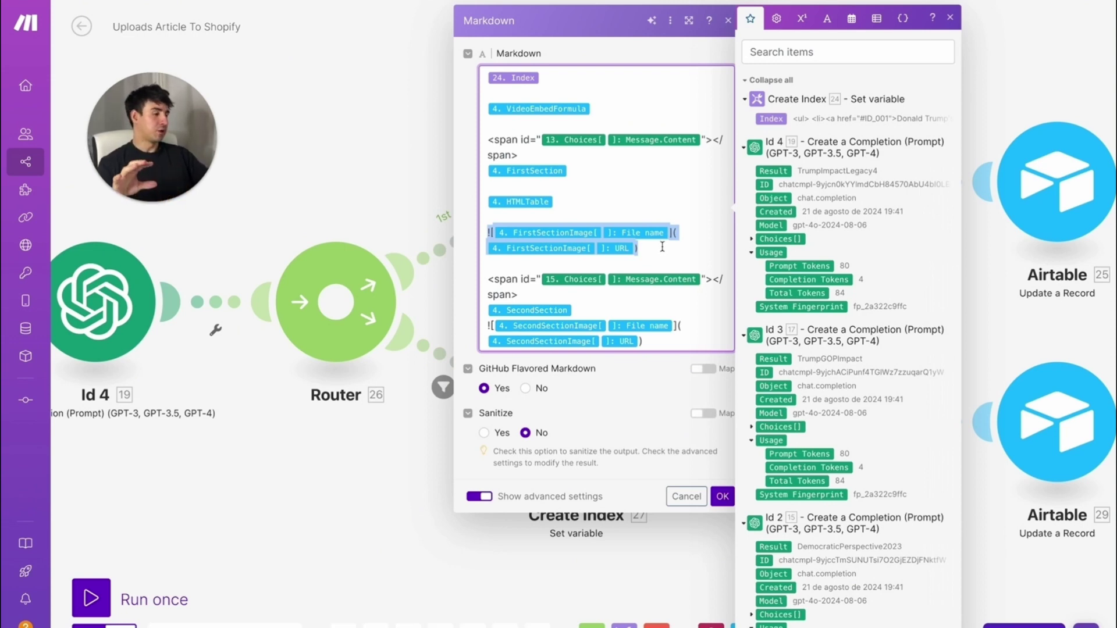
left_click(673, 251)
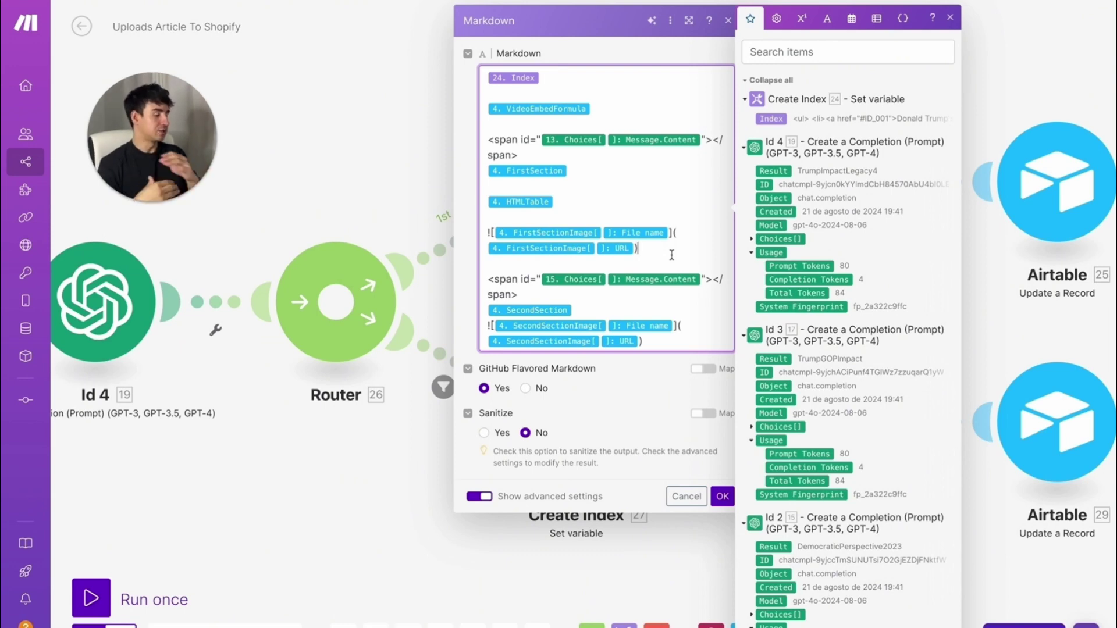
scroll(671, 254, "down", 5)
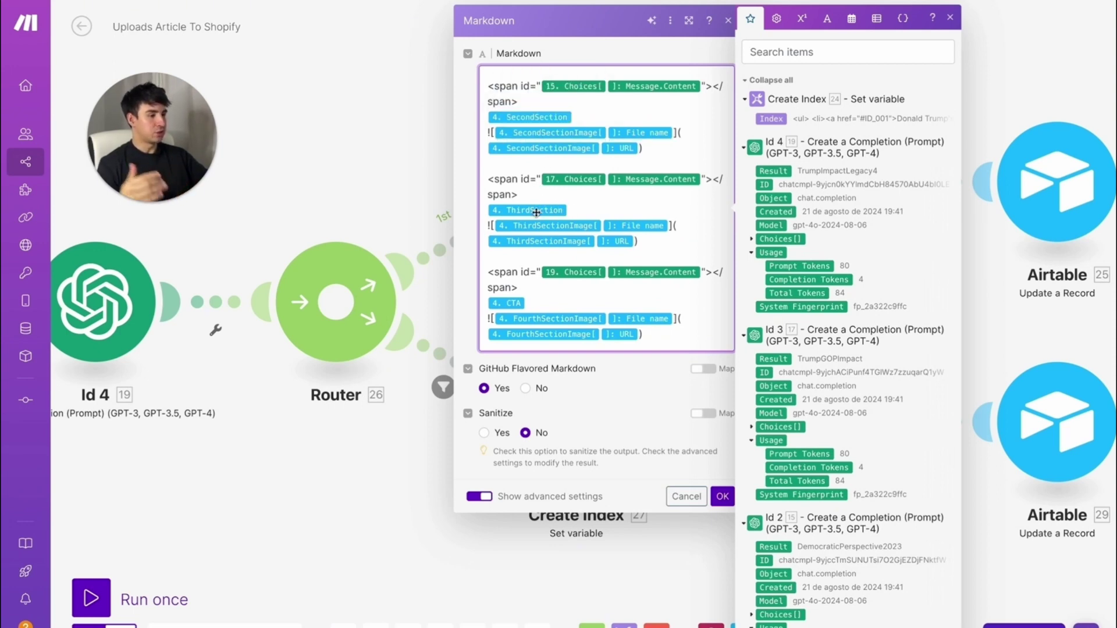
scroll(544, 232, "down", 1)
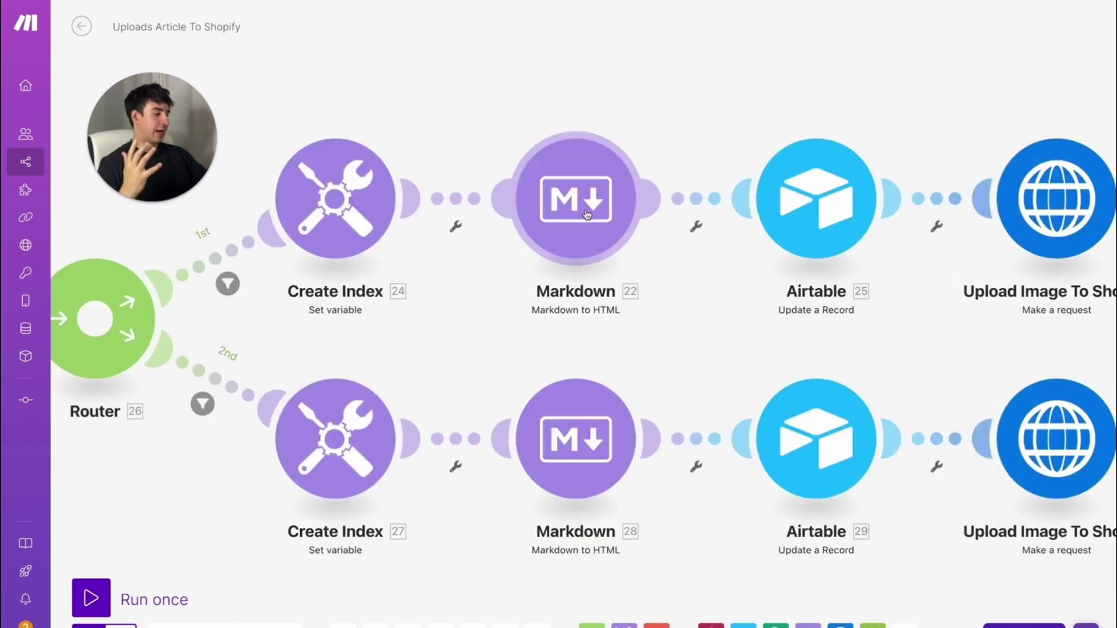
Open the first route's Airtable Update a Record module, check the HTML mapping in the ArticleHTML field, and close it
left_click_drag(688, 105, 455, 105)
left_click(562, 167)
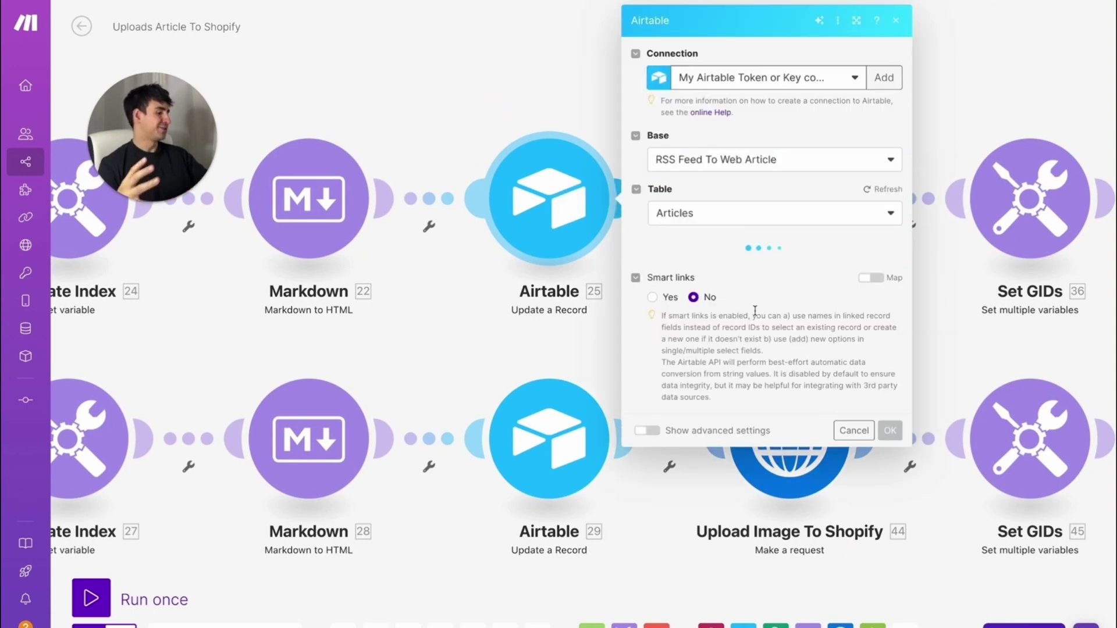
scroll(755, 315, "down", 20)
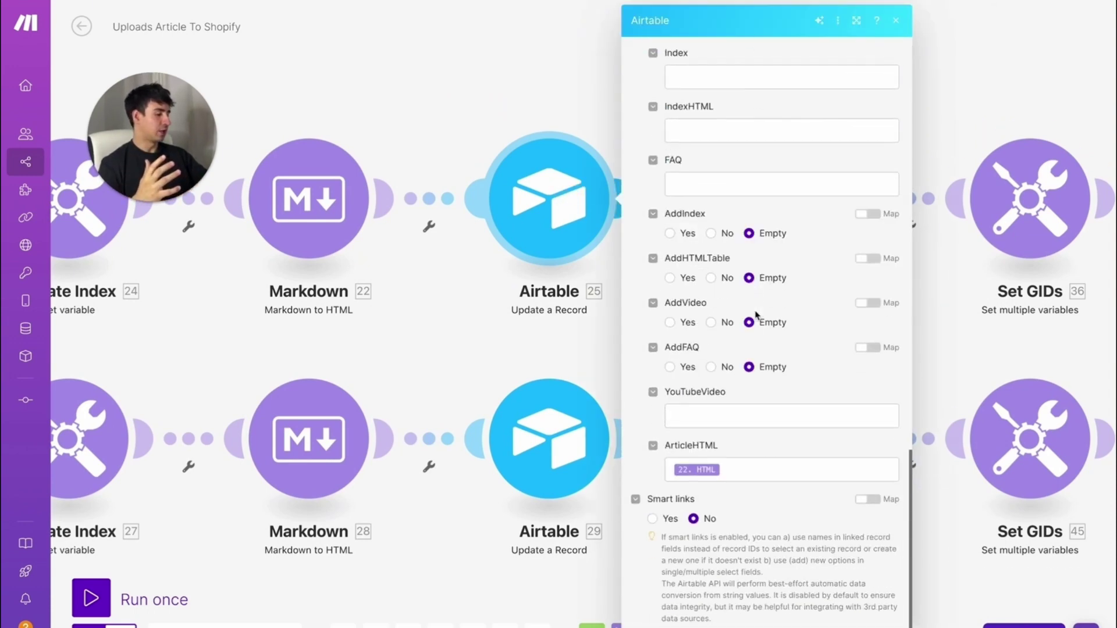
left_click(758, 465)
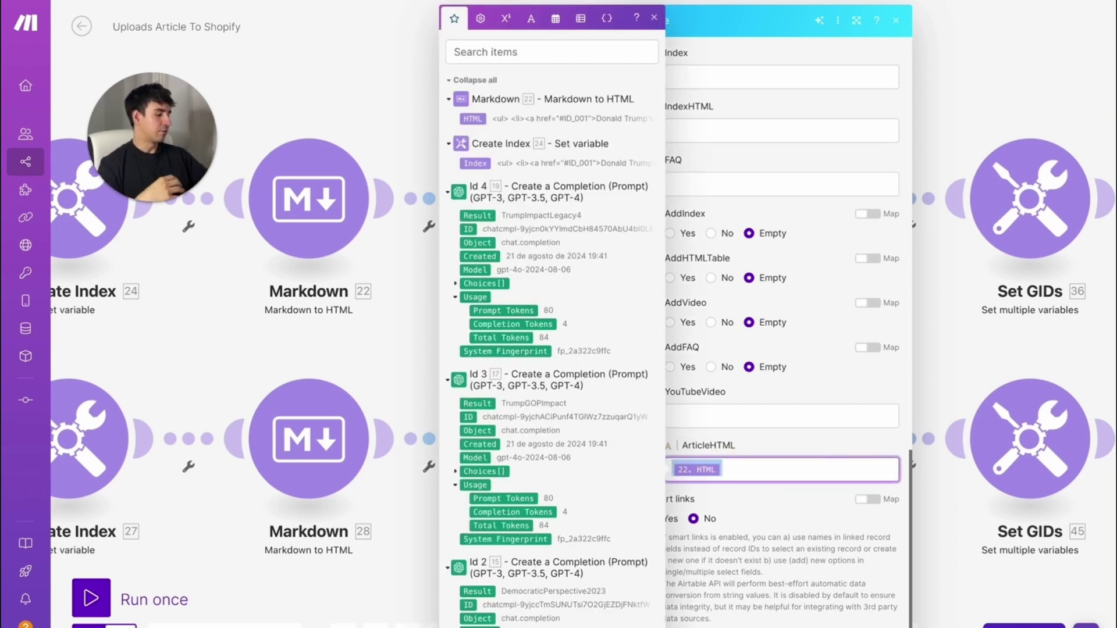
left_click(933, 372)
Inspect the URL and headers in the first route's Upload Image To Shopify module and highlight the URL path admin/api/2024-07/graphql.json
scroll(826, 340, "down", 3)
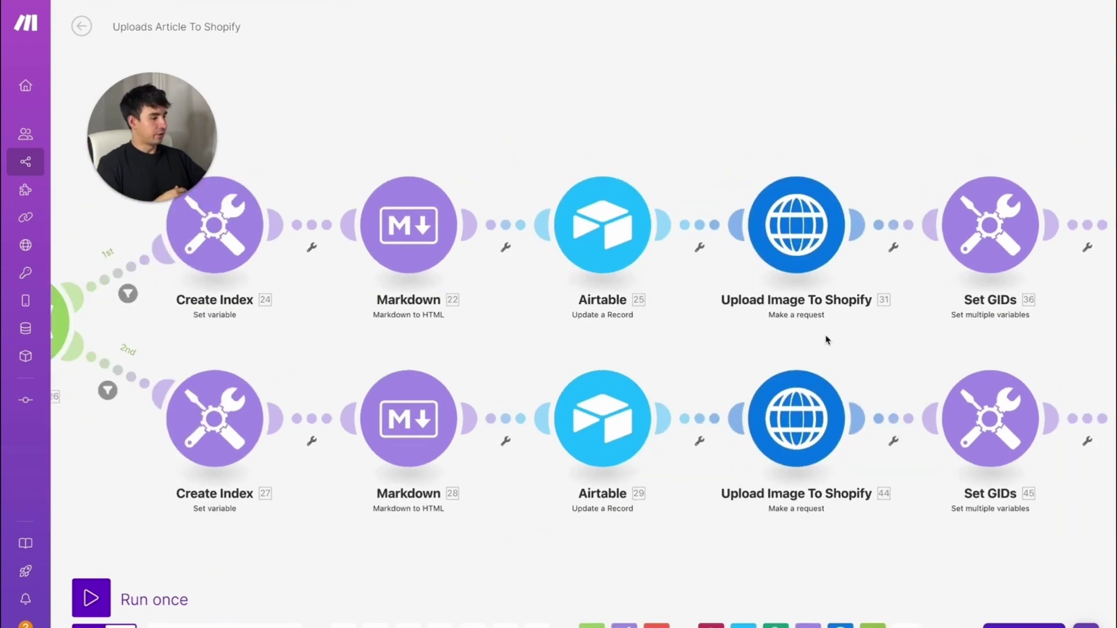
scroll(827, 340, "down", 5)
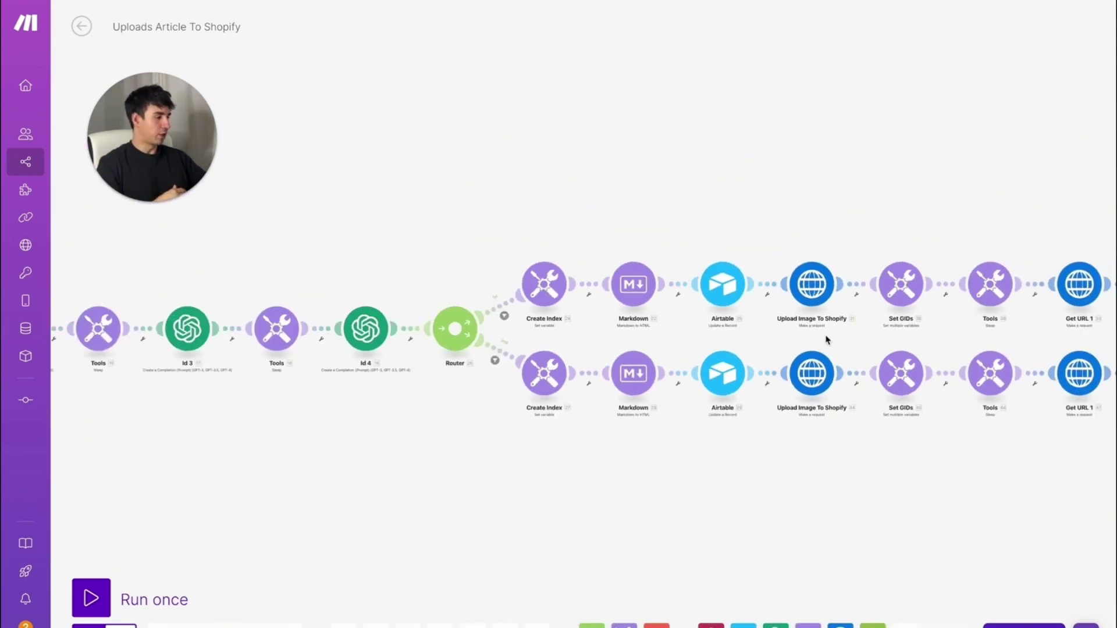
left_click_drag(829, 342, 460, 373)
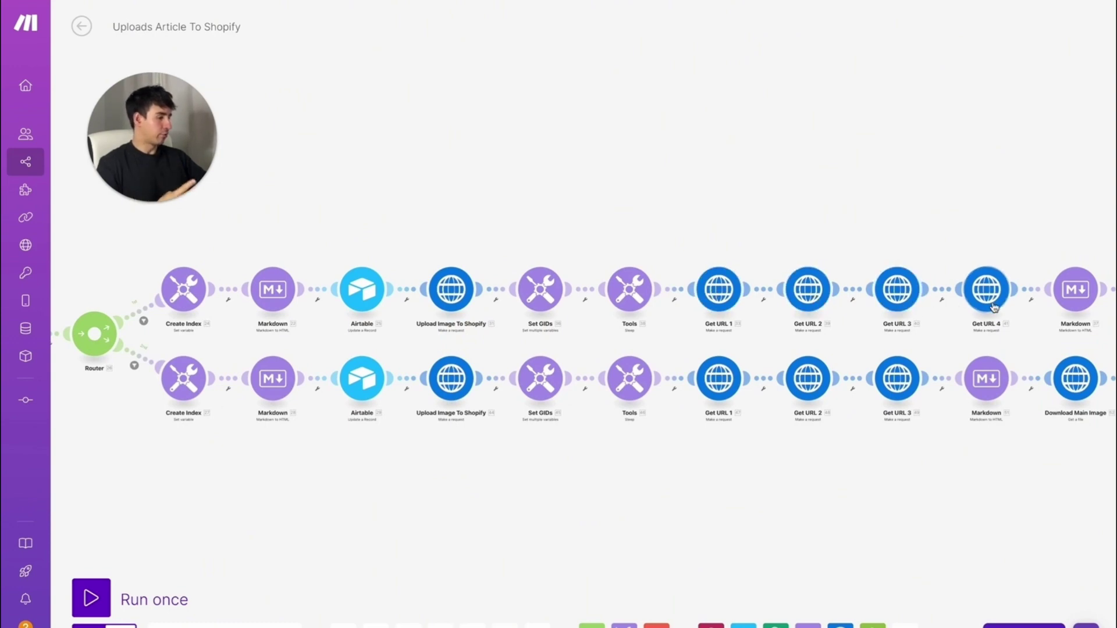
left_click(450, 289)
scroll(571, 250, "down", 2)
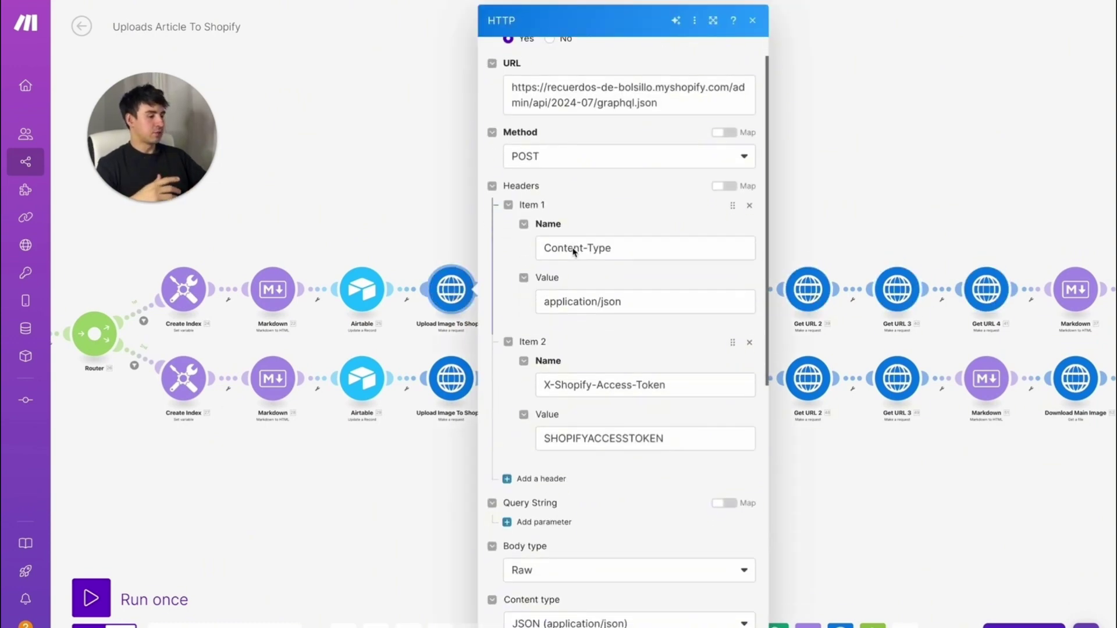
scroll(571, 249, "up", 2)
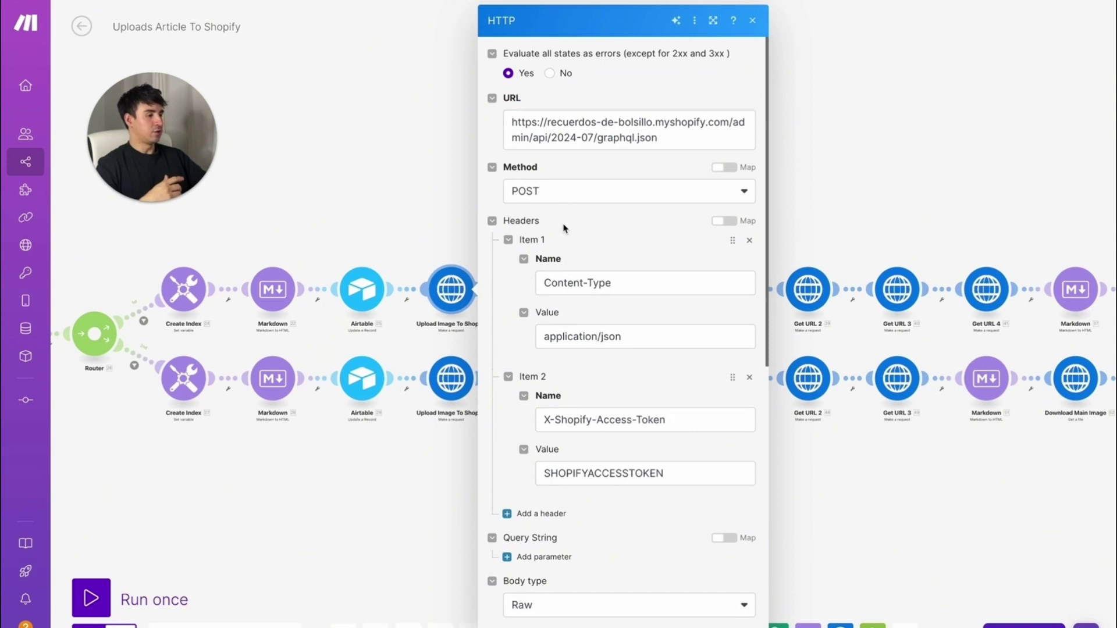
left_click(515, 121)
left_click_drag(732, 122, 742, 137)
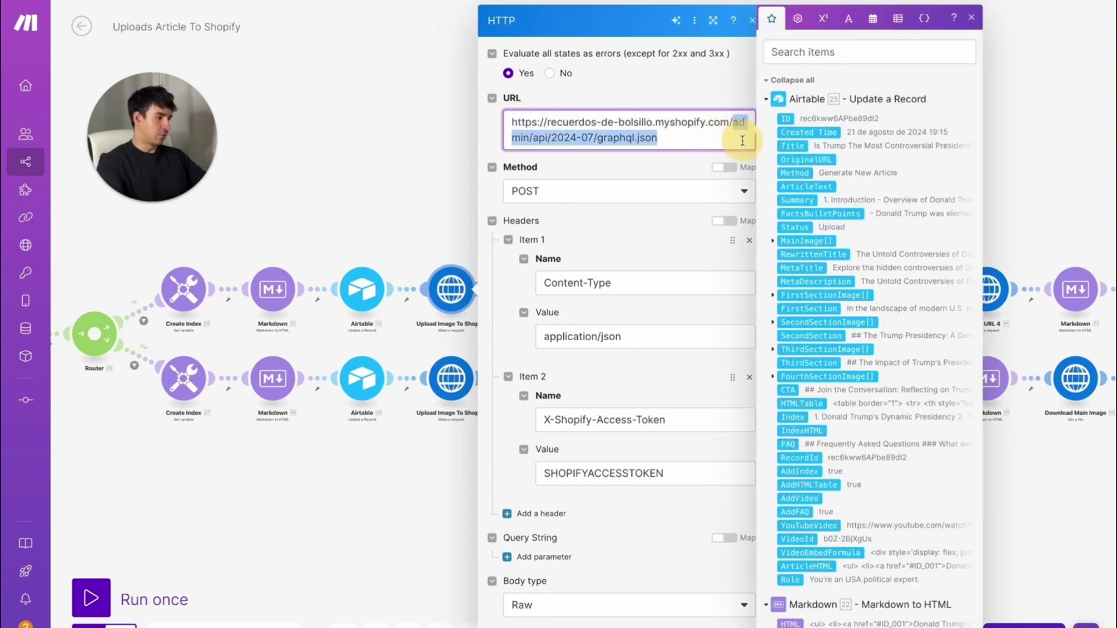
Highlight the store subdomain recuerdos-de-bolsillo in the upload module's URL, then highlight its entire request content
left_click(670, 121)
left_click_drag(653, 122, 547, 123)
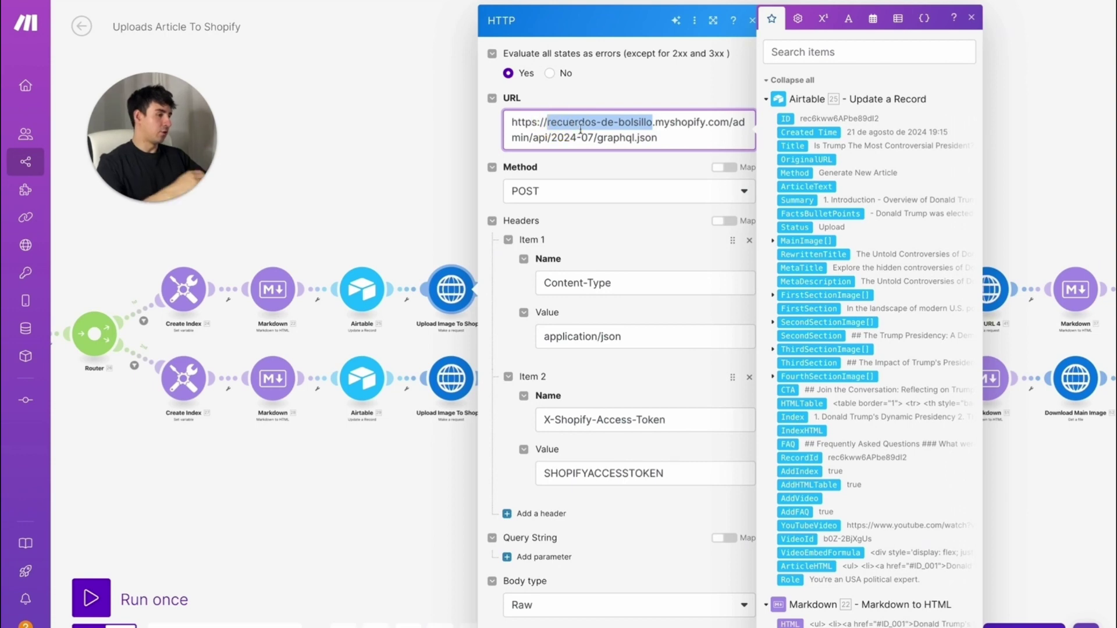
left_click(618, 238)
scroll(533, 388, "down", 5)
left_click_drag(508, 393, 650, 521)
scroll(650, 522, "down", 1)
scroll(650, 521, "up", 3)
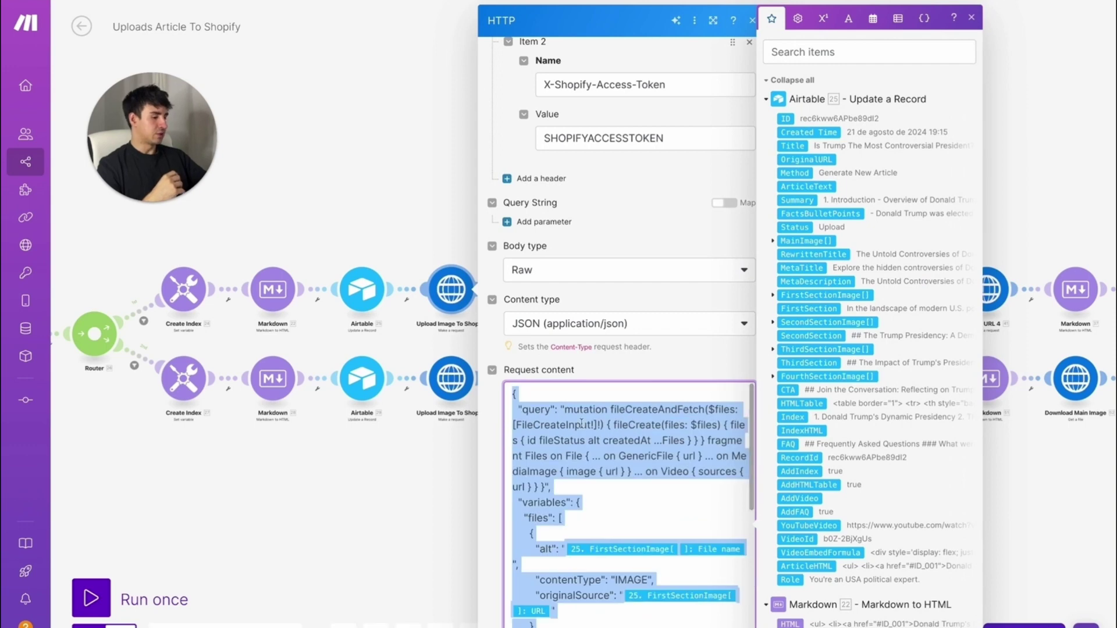
left_click(573, 413)
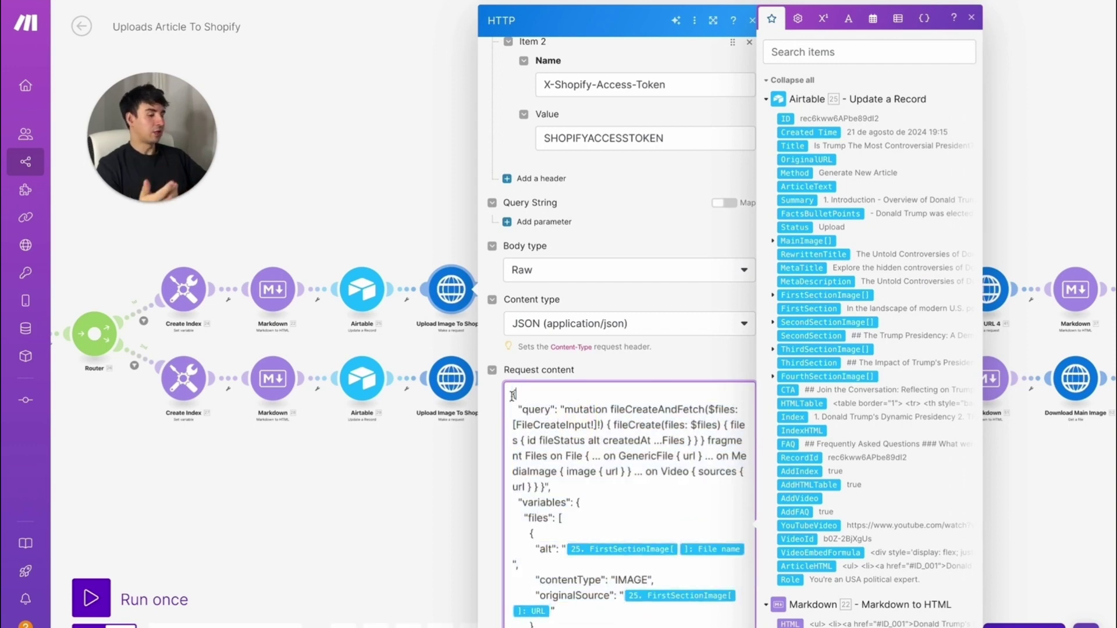
Highlight the fileCreateAndFetch mutation query at the beginning of the upload module's request content
left_click_drag(513, 394, 582, 444)
left_click(590, 453)
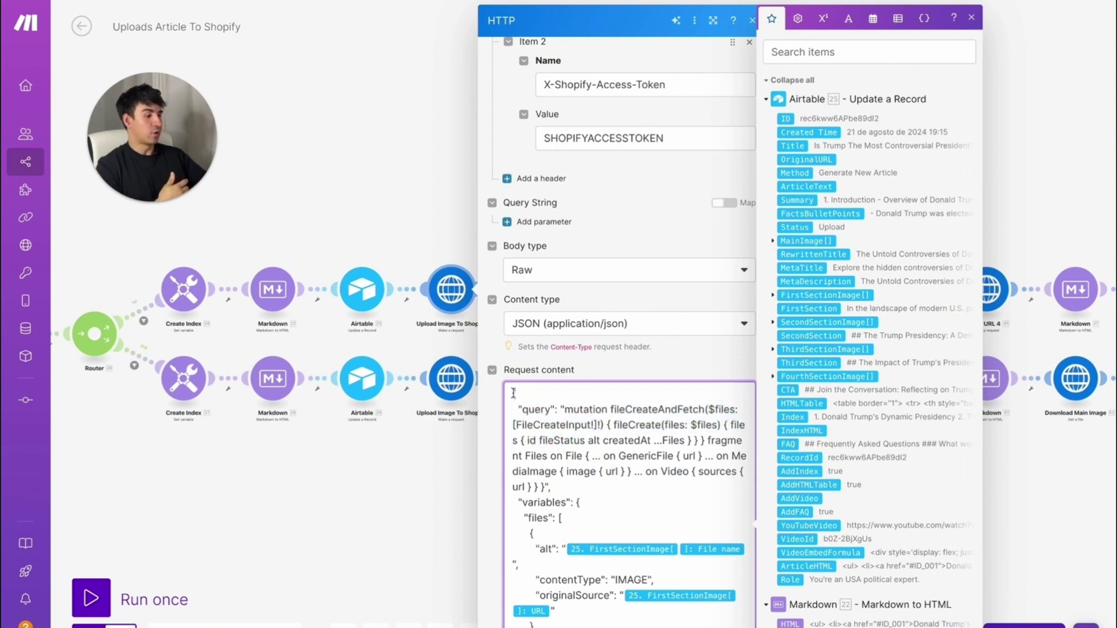
left_click_drag(513, 395, 551, 487)
scroll(573, 482, "down", 1)
scroll(573, 481, "down", 1)
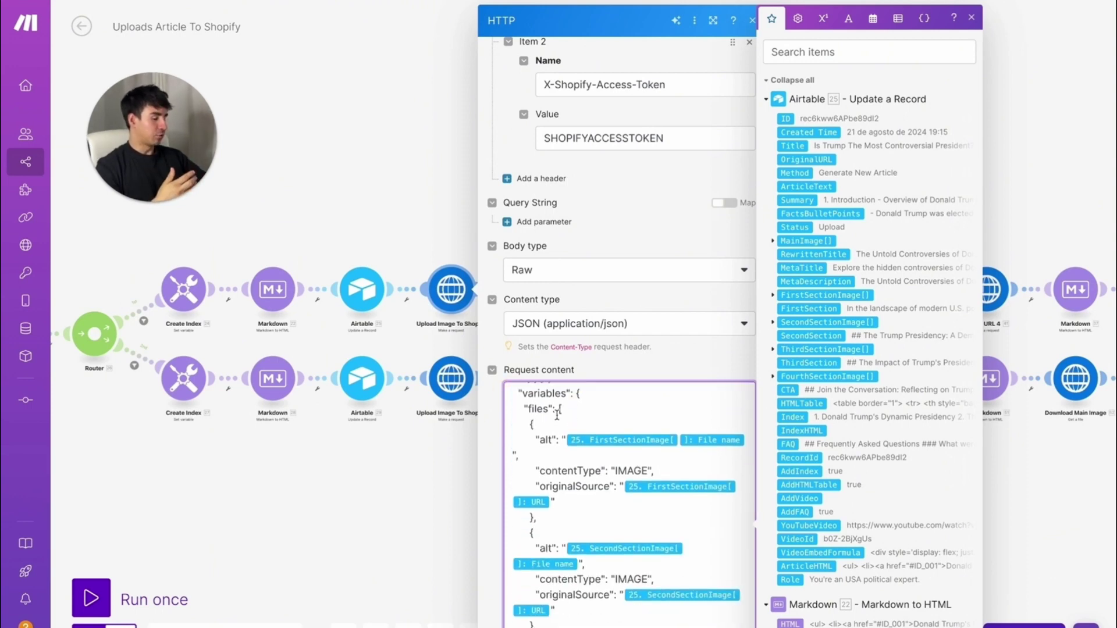
Review the alt, contentType and originalSource entries for the four section images in the request's files list, and close the module
scroll(544, 448, "down", 6)
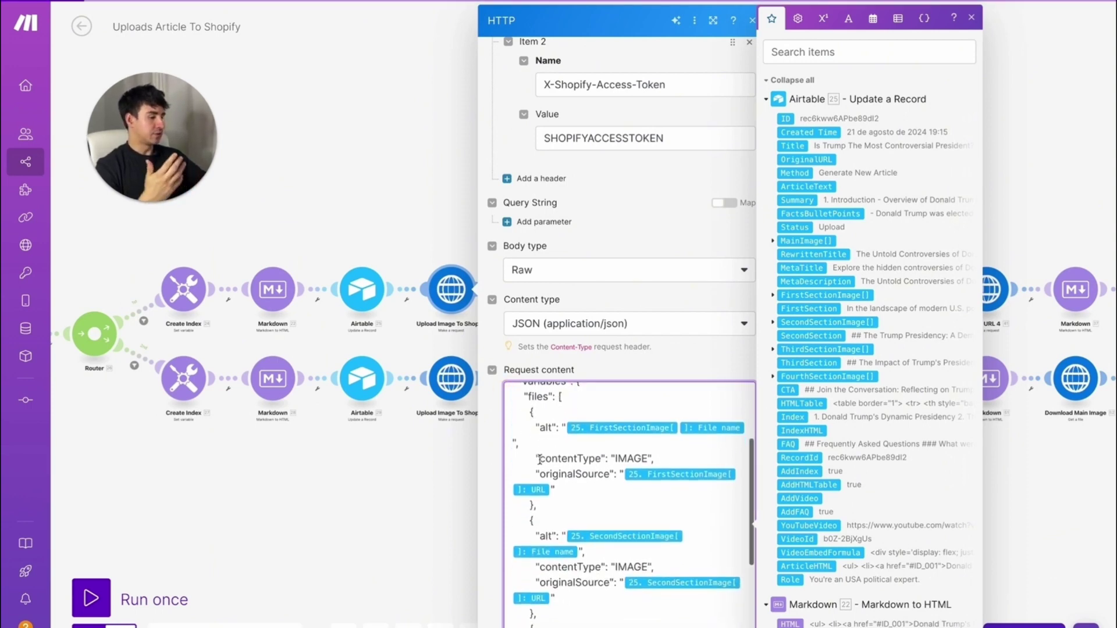
scroll(539, 459, "up", 3)
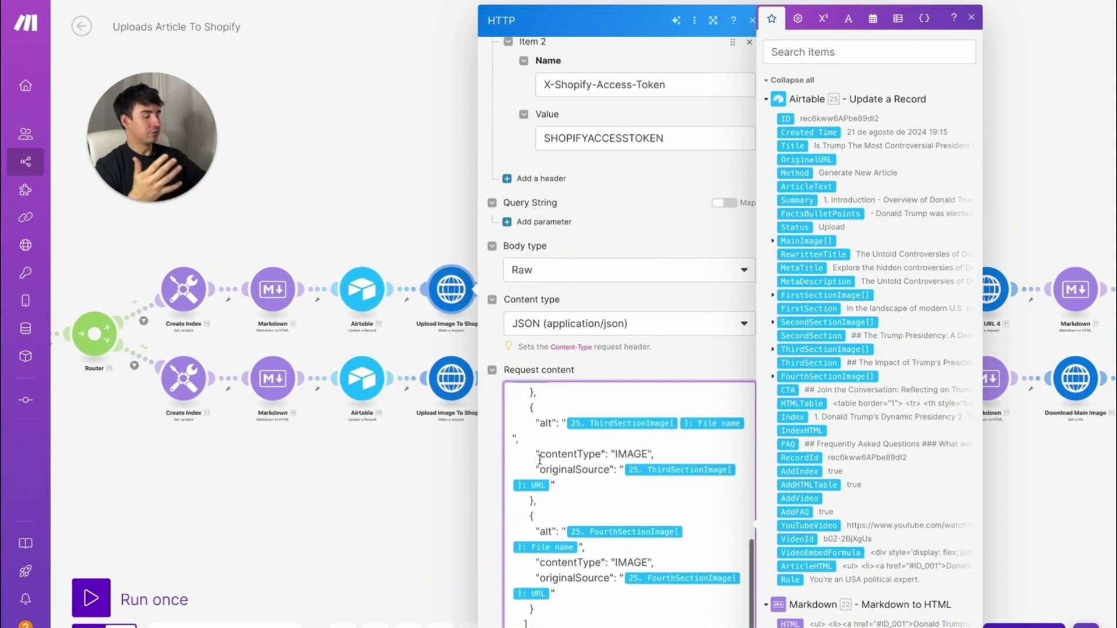
scroll(540, 460, "up", 2)
scroll(541, 459, "up", 4)
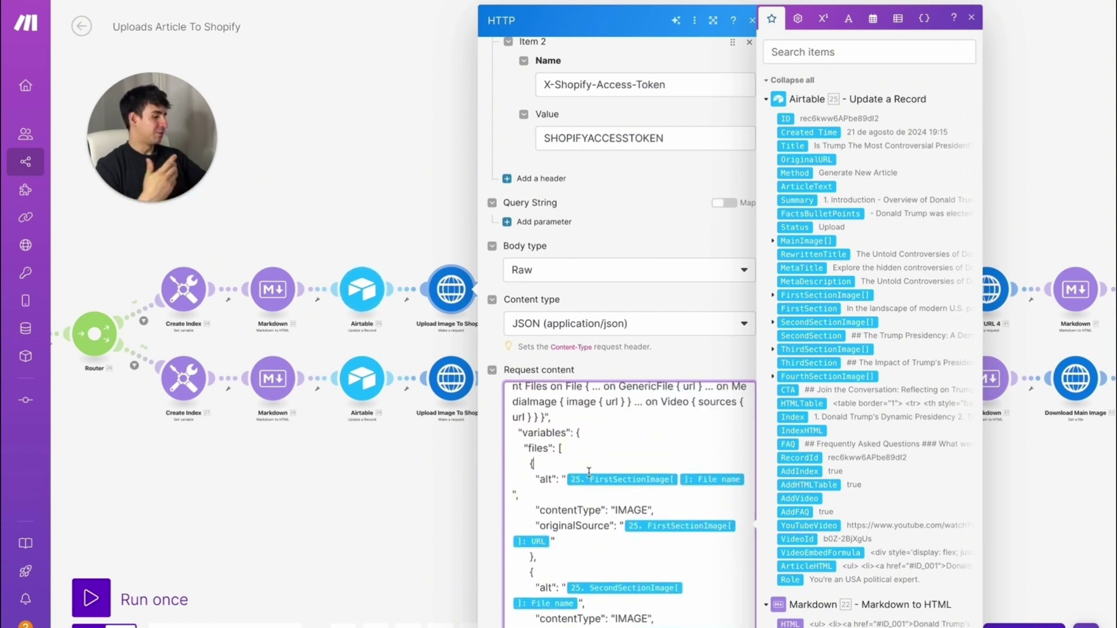
scroll(547, 456, "down", 2)
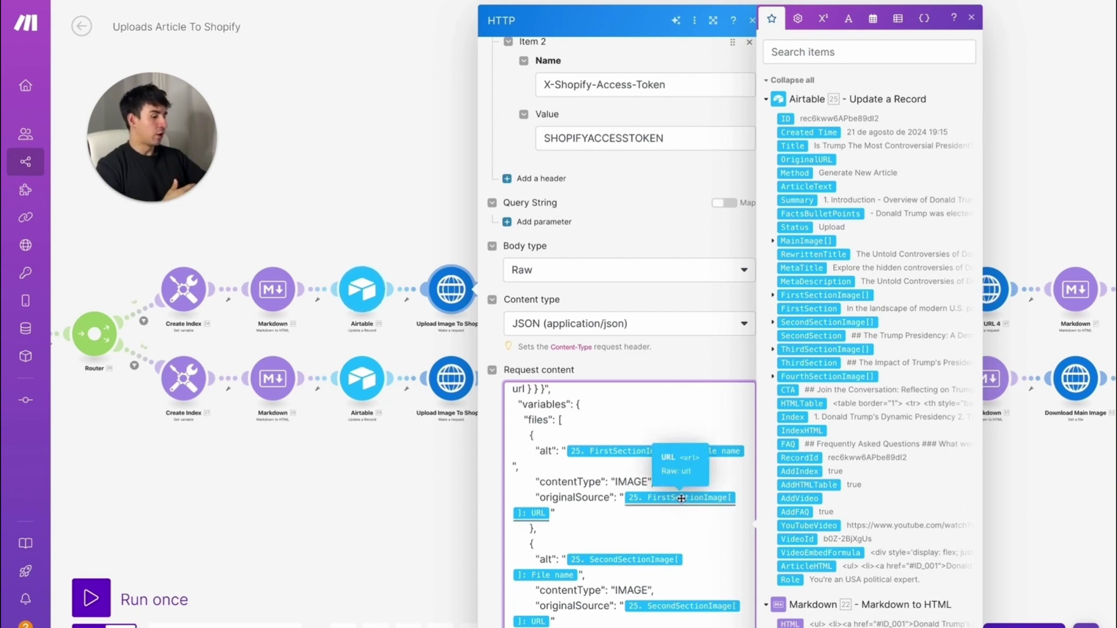
scroll(666, 506, "down", 5)
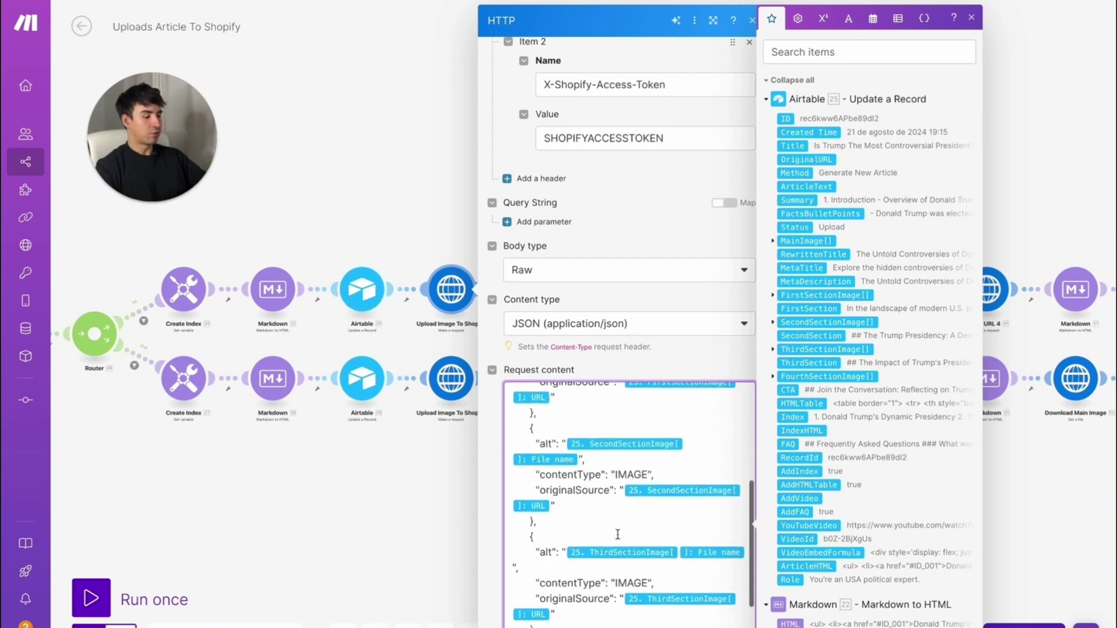
scroll(618, 534, "down", 3)
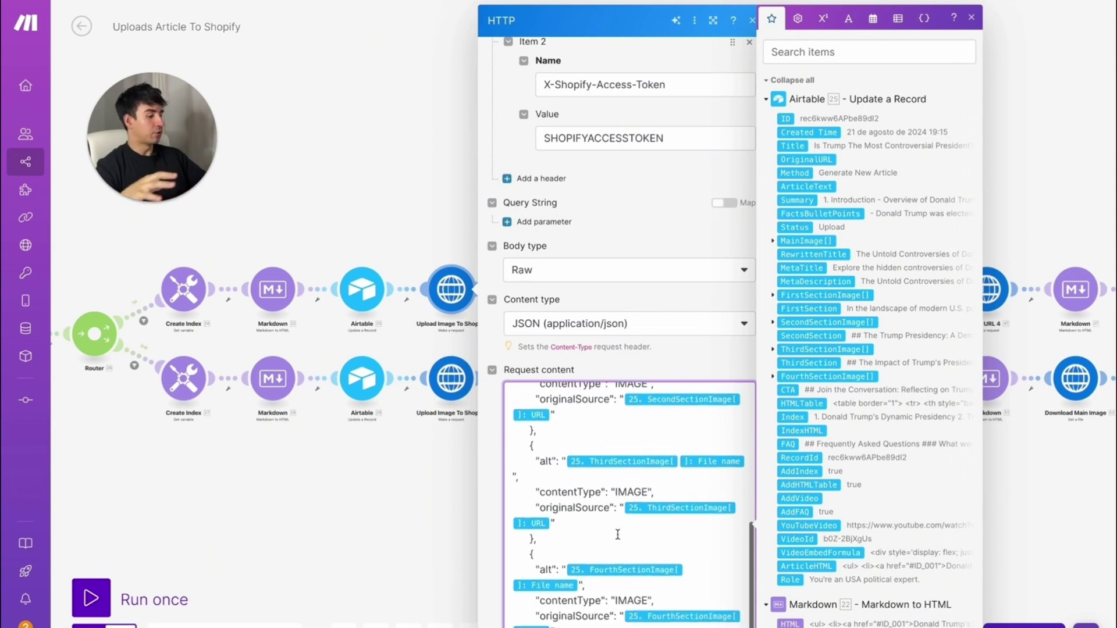
scroll(617, 534, "down", 3)
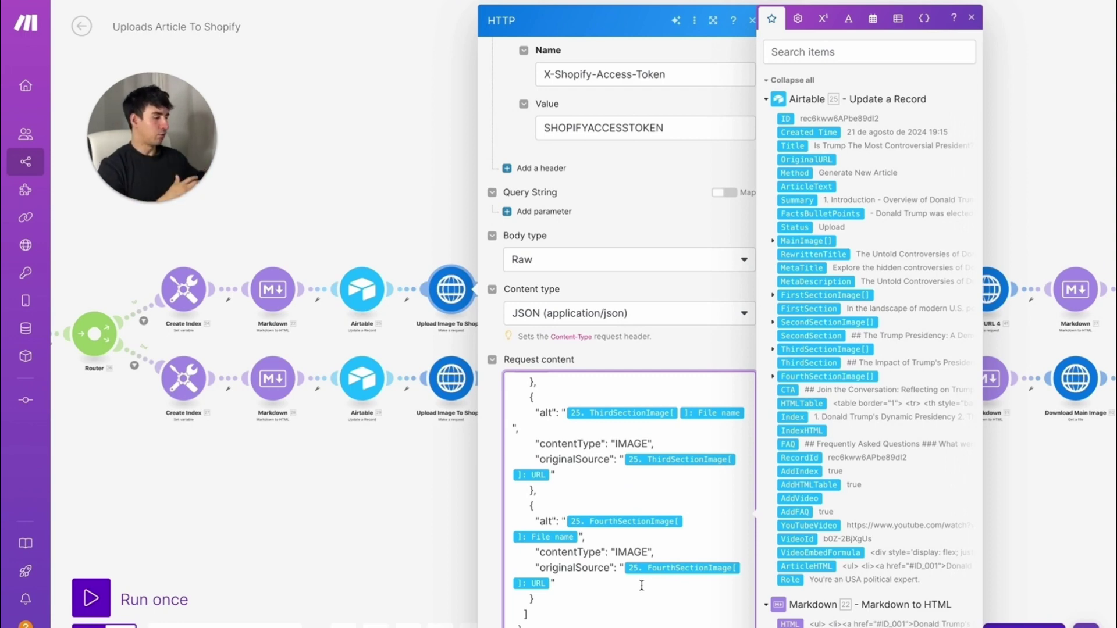
key("Escape")
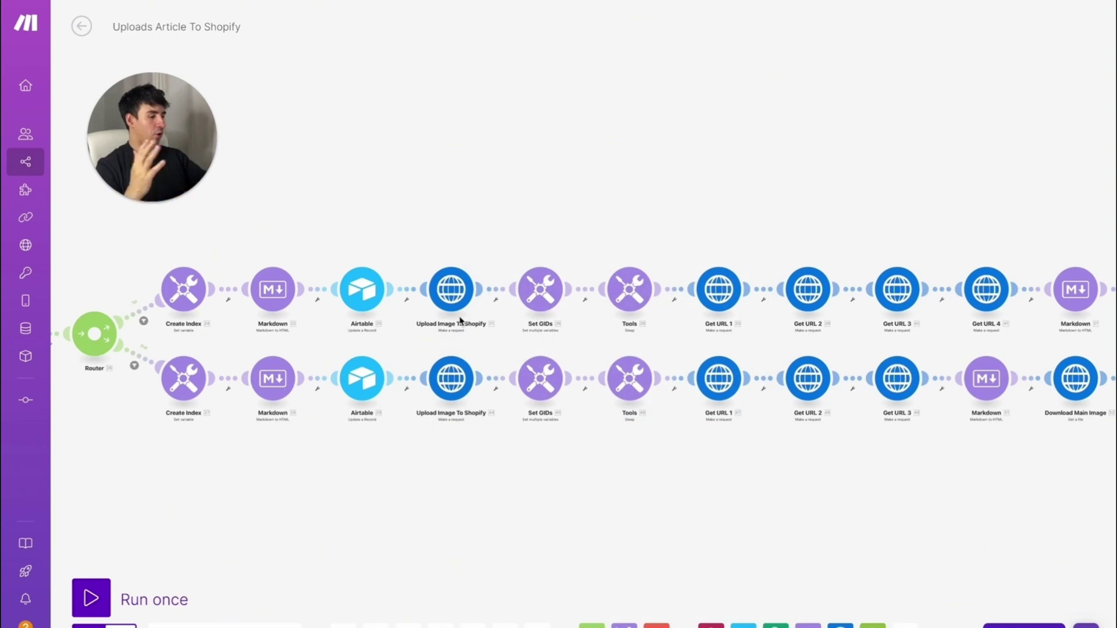
Open the first route's Set GIDs module and examine its four photo GID variables, highlighting the names PhotoTwoGID and PhotoThreeGID
left_click(552, 292)
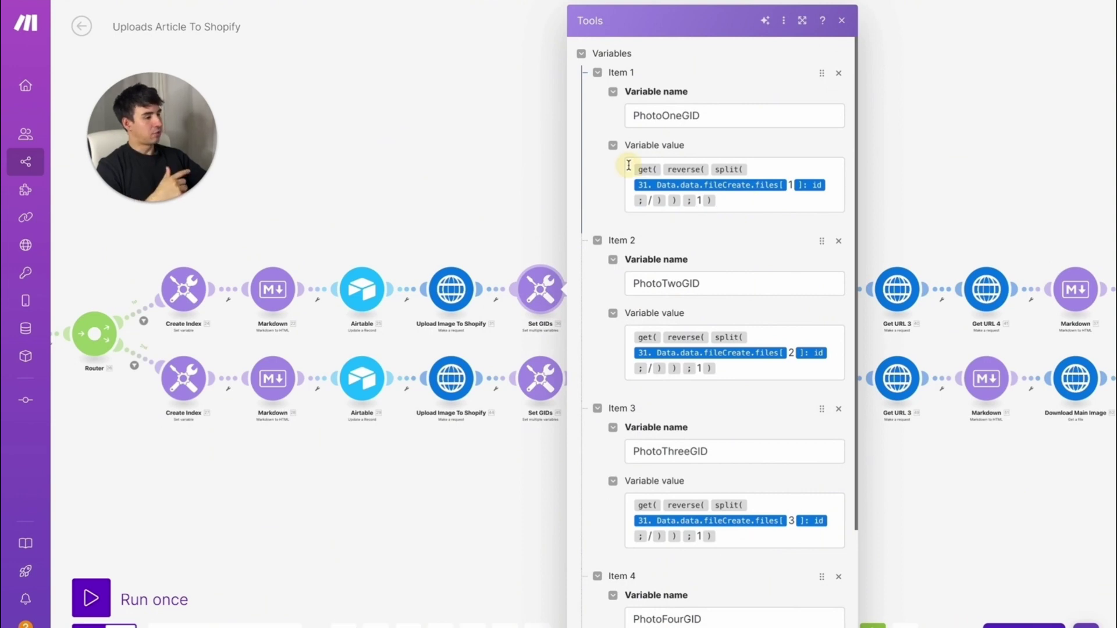
left_click(756, 197)
scroll(760, 199, "down", 2)
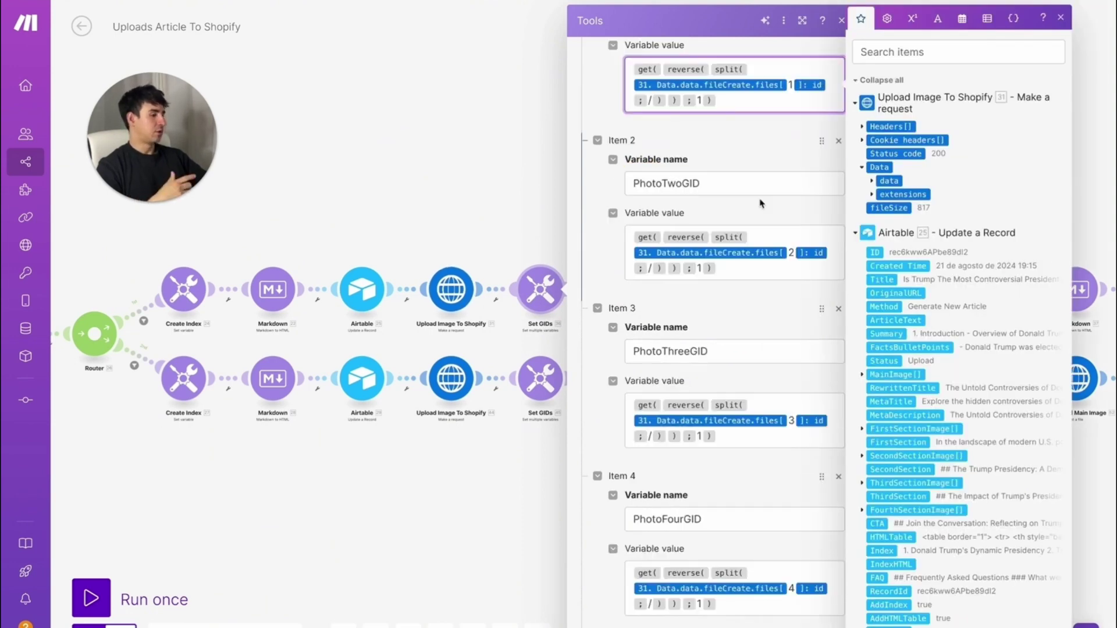
double_click(735, 185)
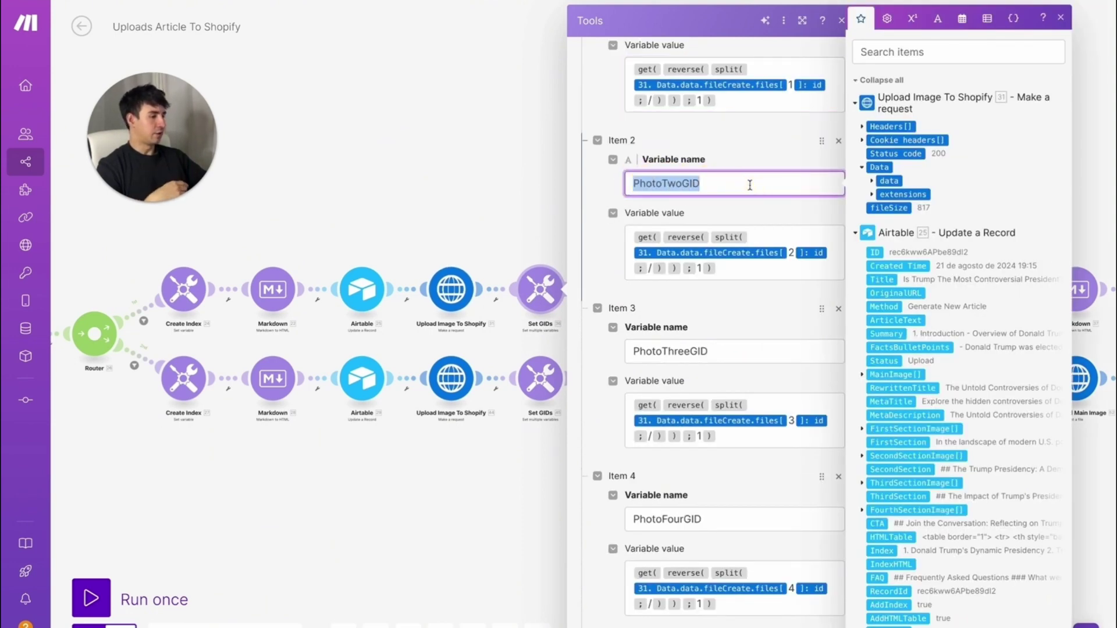
double_click(716, 350)
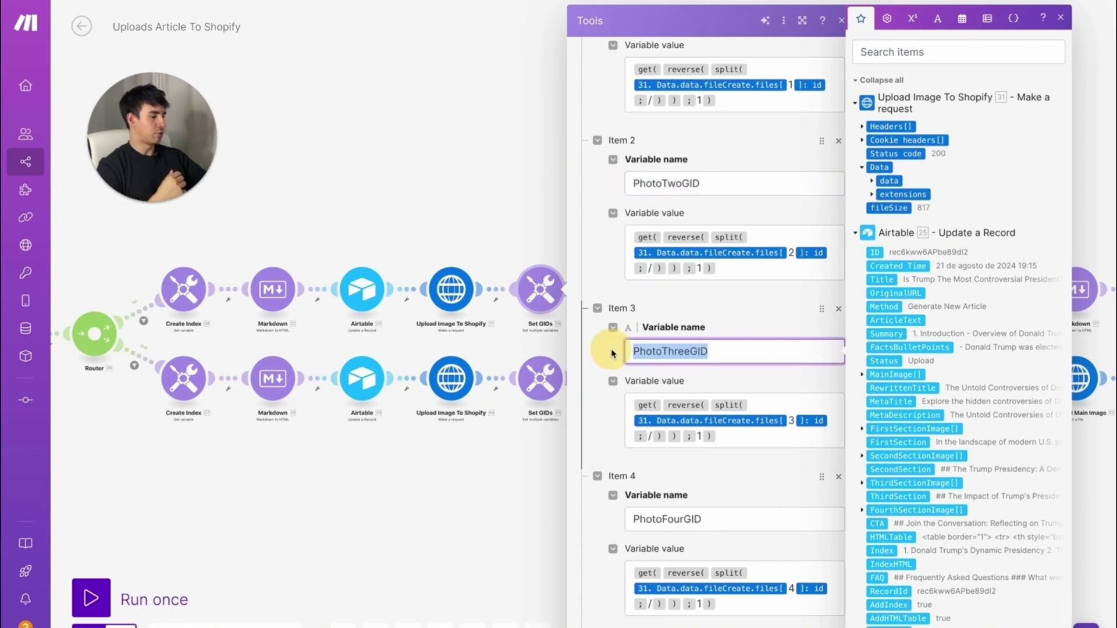
scroll(739, 233, "down", 1)
scroll(744, 151, "up", 3)
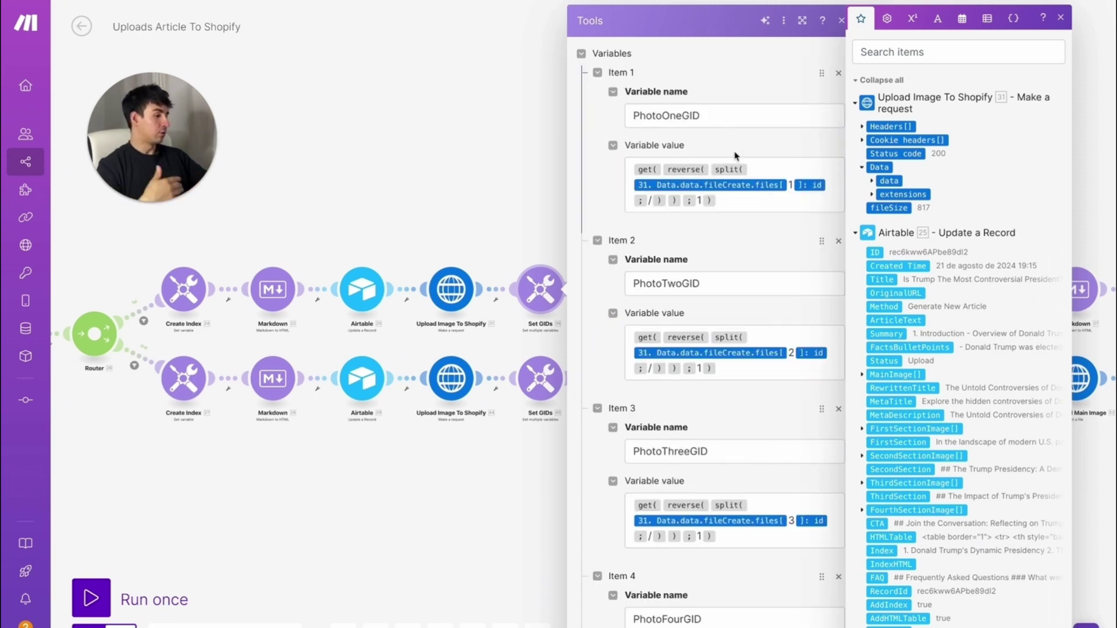
Check the file index used in the PhotoOneGID variable value and close the Set GIDs module
scroll(780, 165, "down", 1)
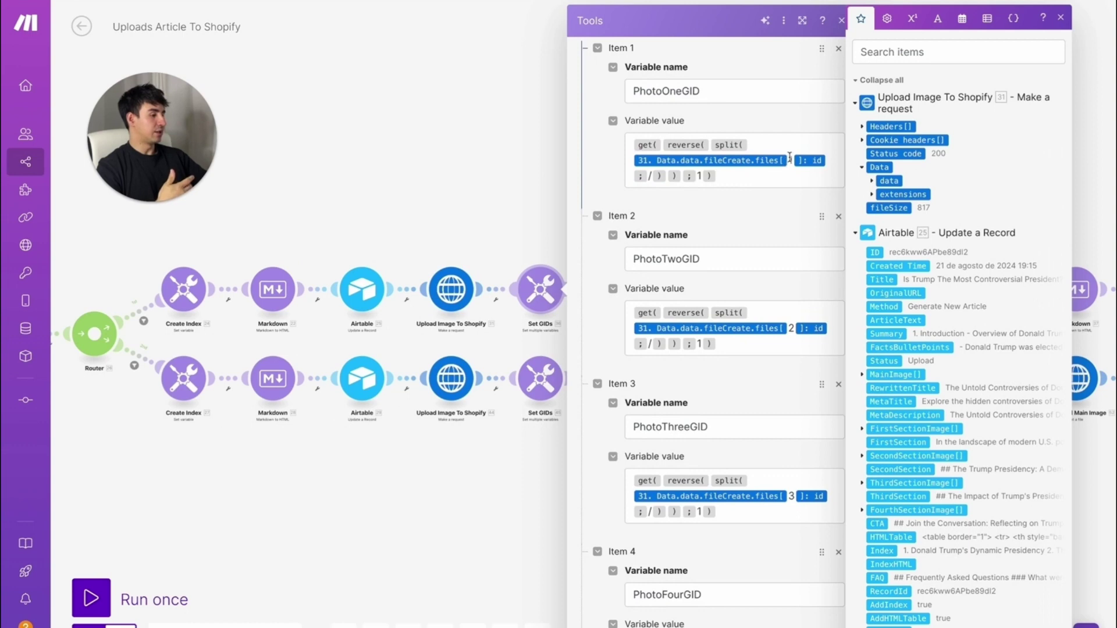
left_click(790, 161)
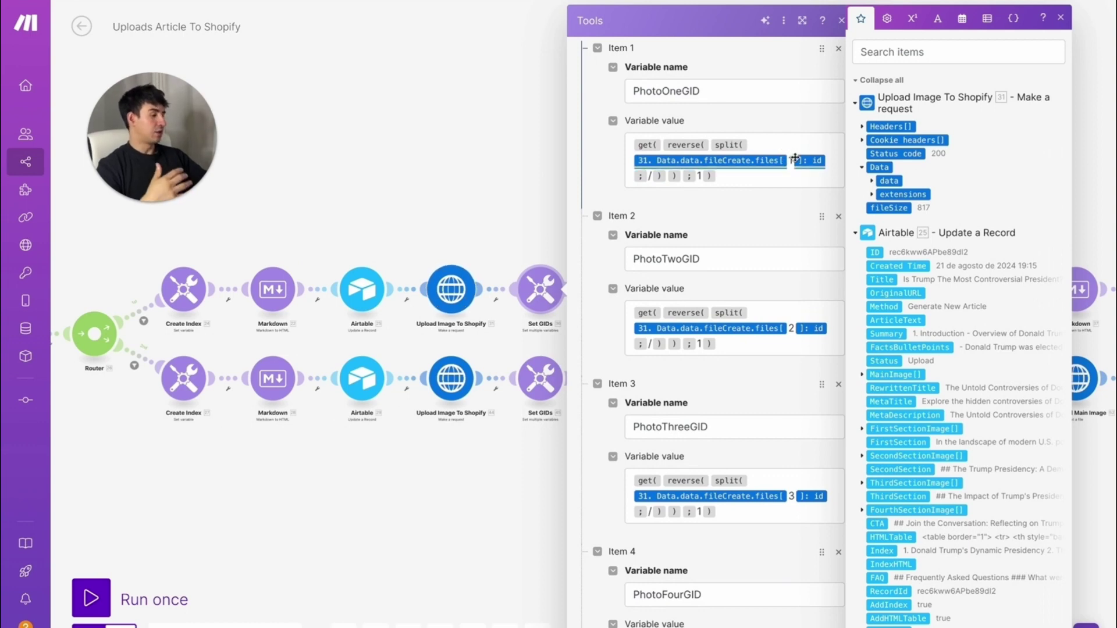
type("1")
key("Escape")
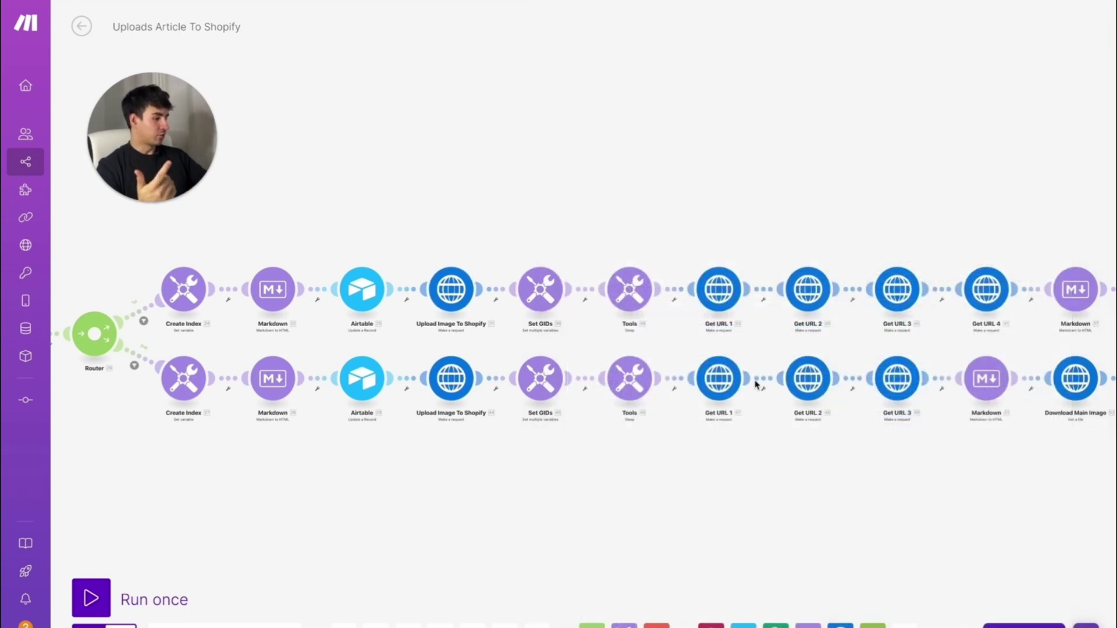
Open the first route's Get URL 1 module, highlight its request content querying the MediaImage by PhotoOneGID, and close it
left_click_drag(586, 307, 492, 309)
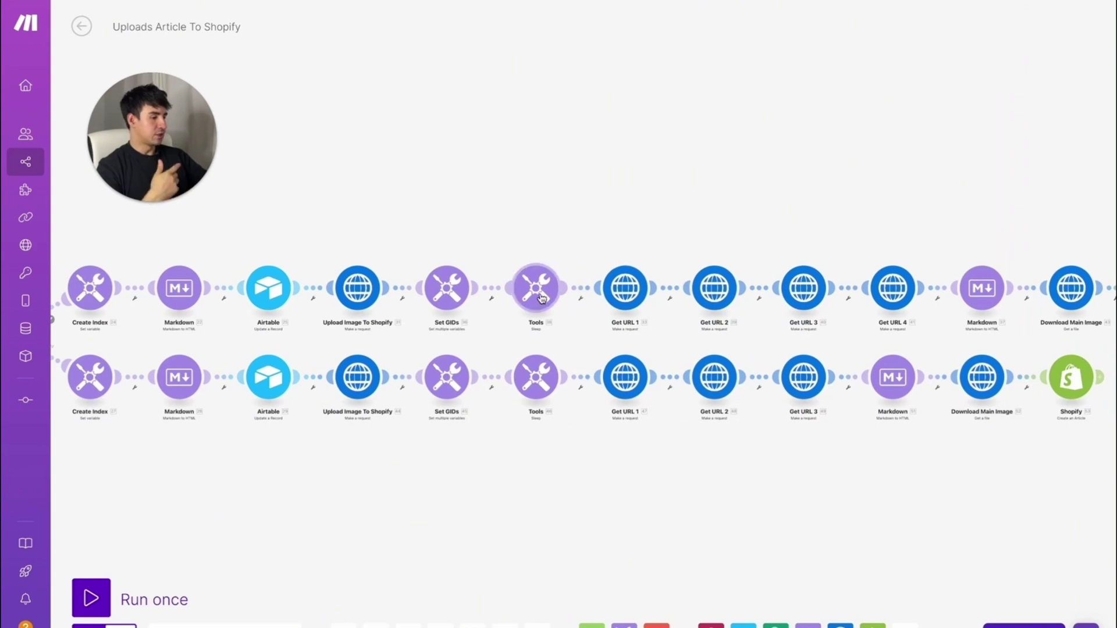
left_click_drag(671, 203, 612, 228)
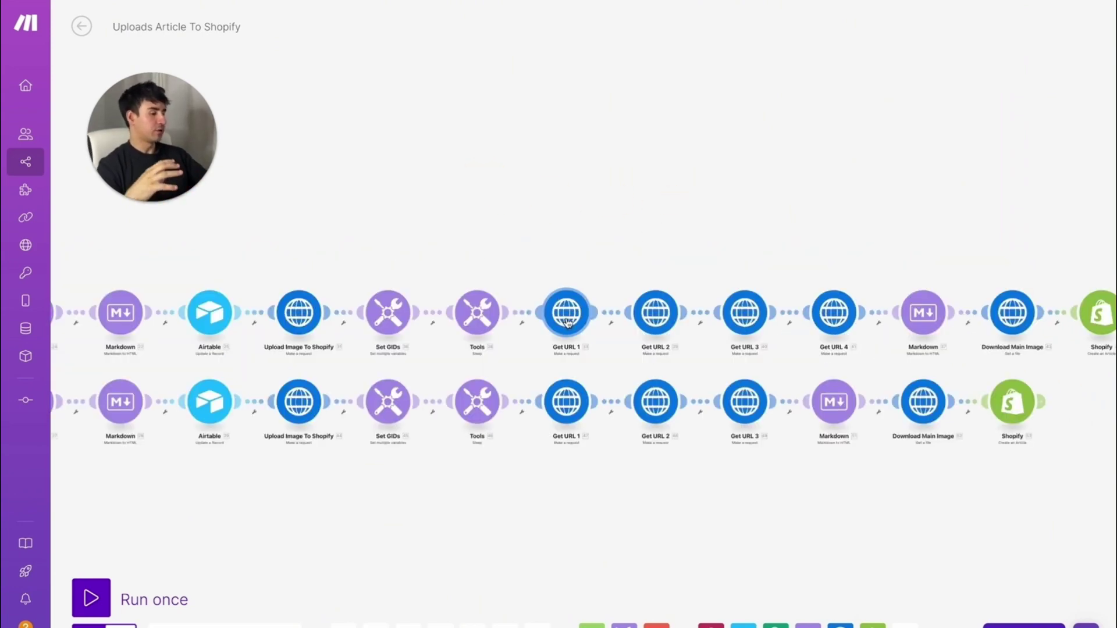
left_click(568, 323)
scroll(661, 379, "down", 5)
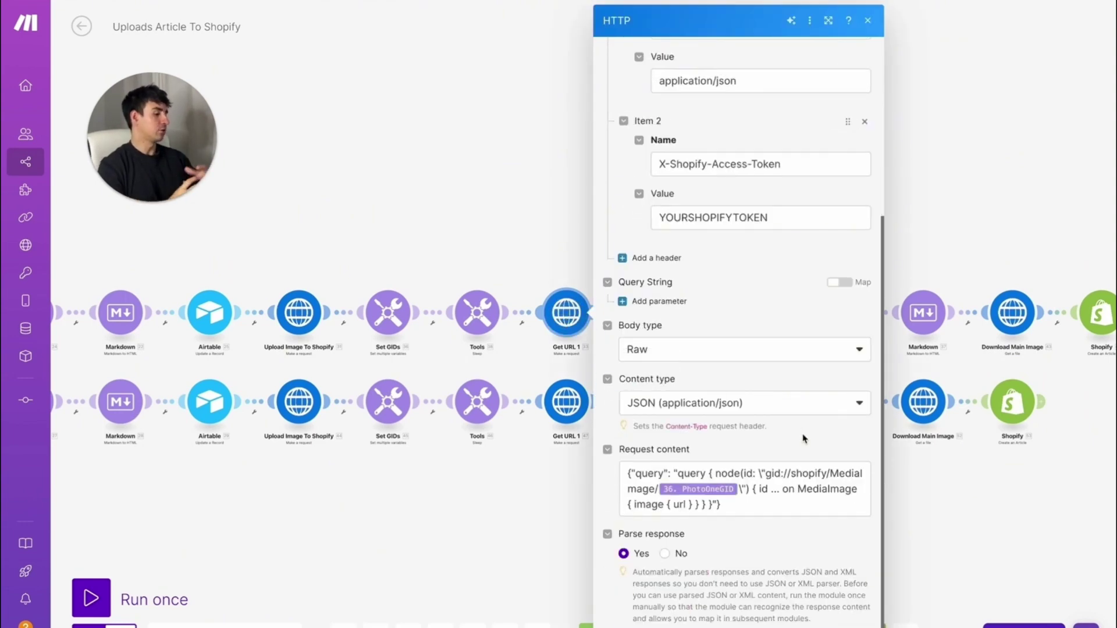
left_click_drag(623, 473, 805, 507)
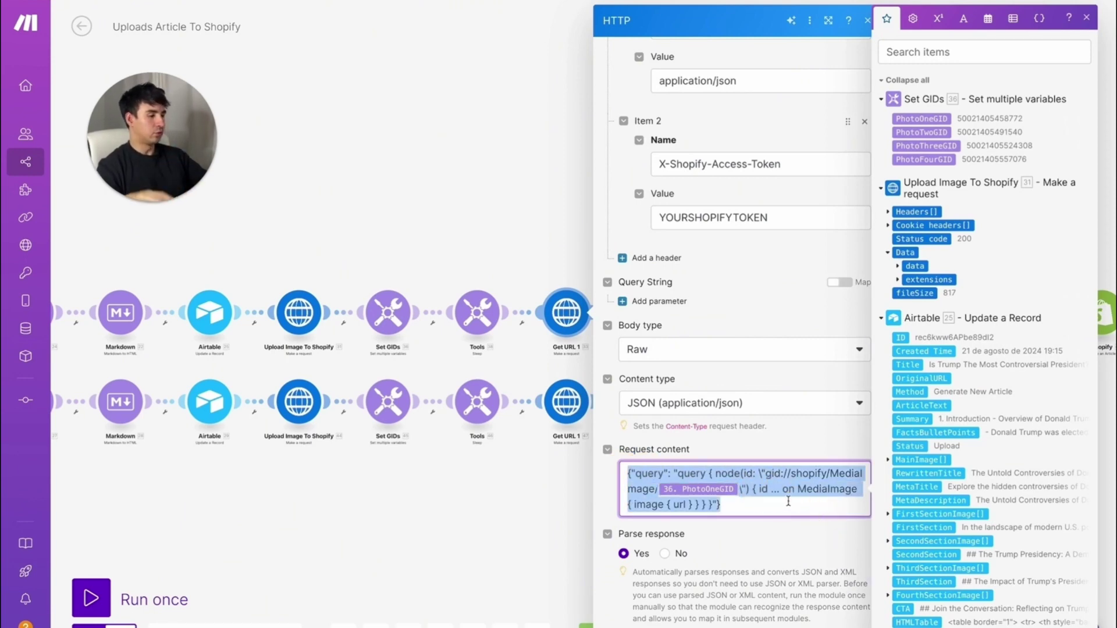
left_click(544, 239)
Open the Markdown module after Get URL 4 on the first route and check the image URL mappings in its content
left_click_drag(543, 239, 422, 199)
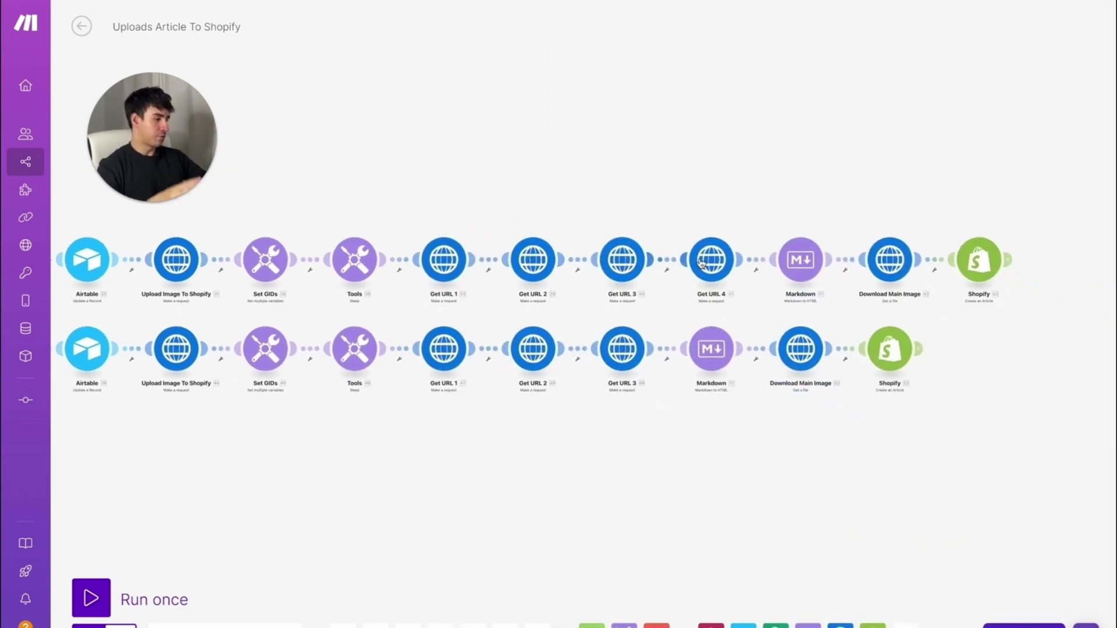
left_click(800, 260)
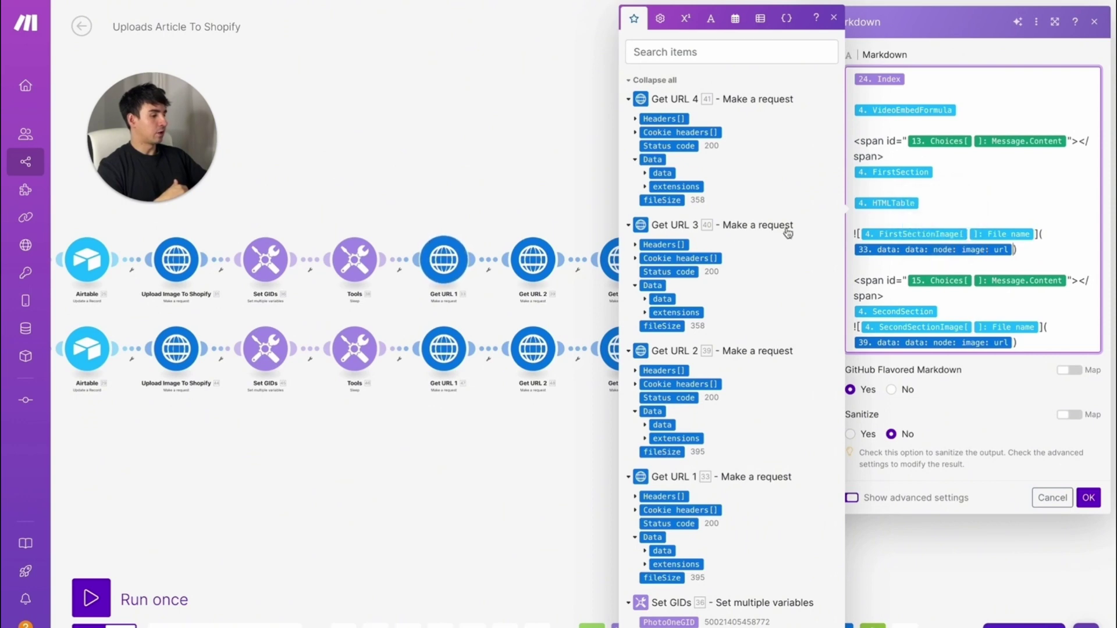
scroll(849, 291, "down", 1)
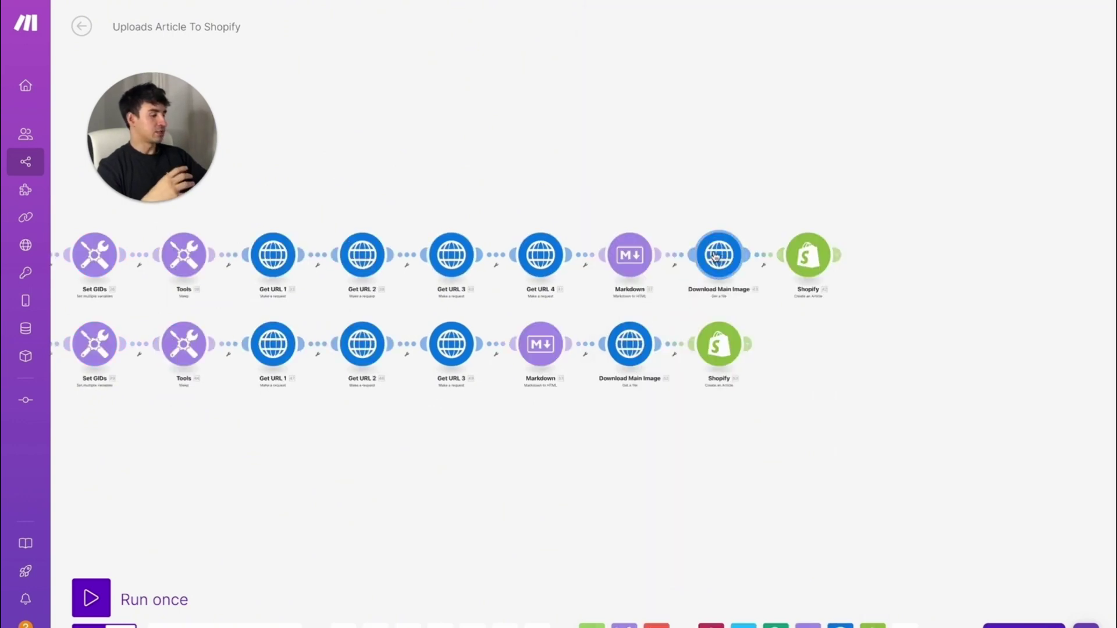
Open the first route's Shopify Create an Article module and examine its blog, title, body HTML, author and publishing fields
left_click(716, 255)
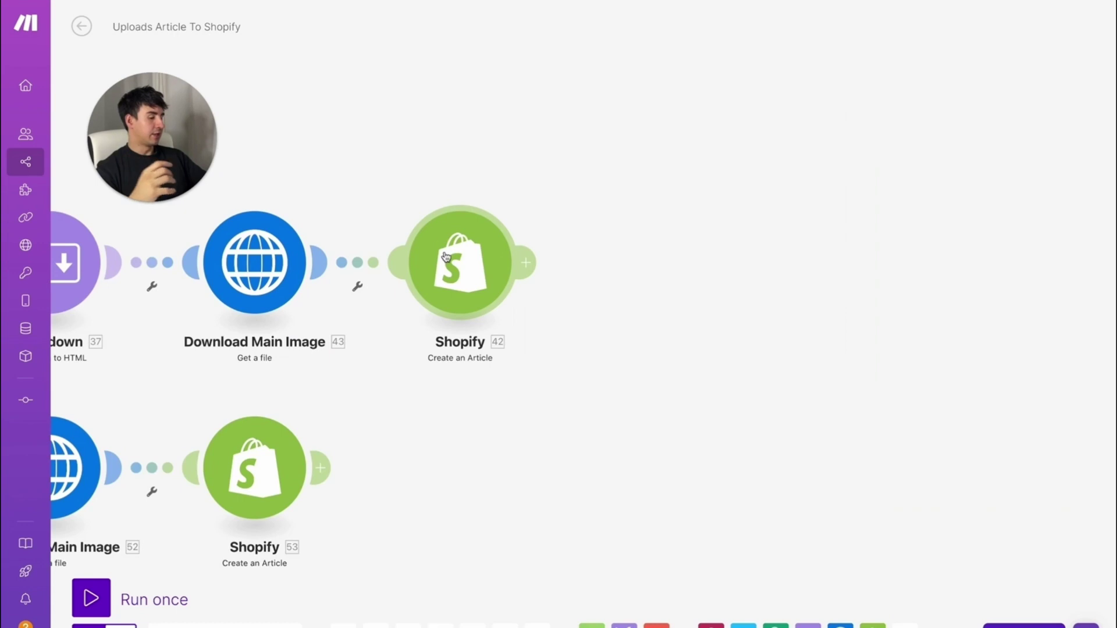
left_click(439, 250)
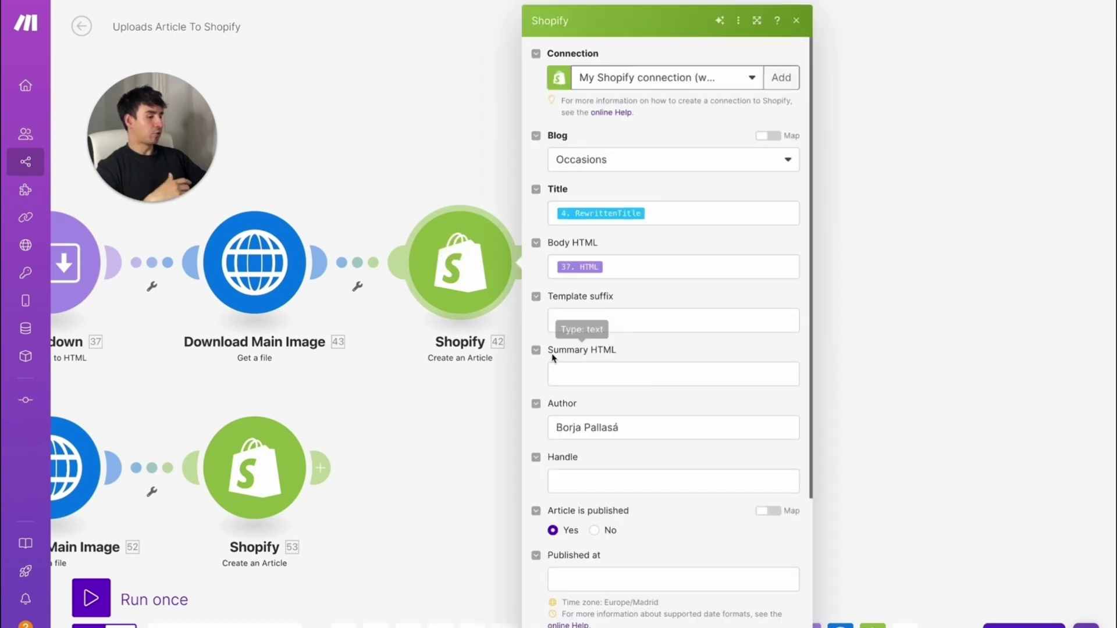
scroll(576, 87, "down", 1)
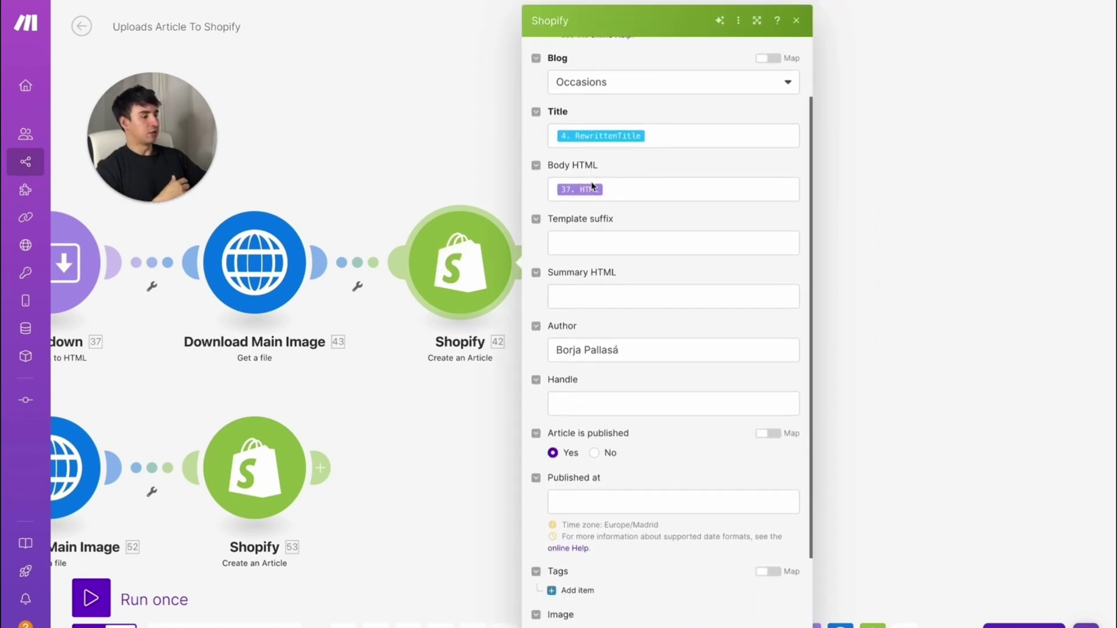